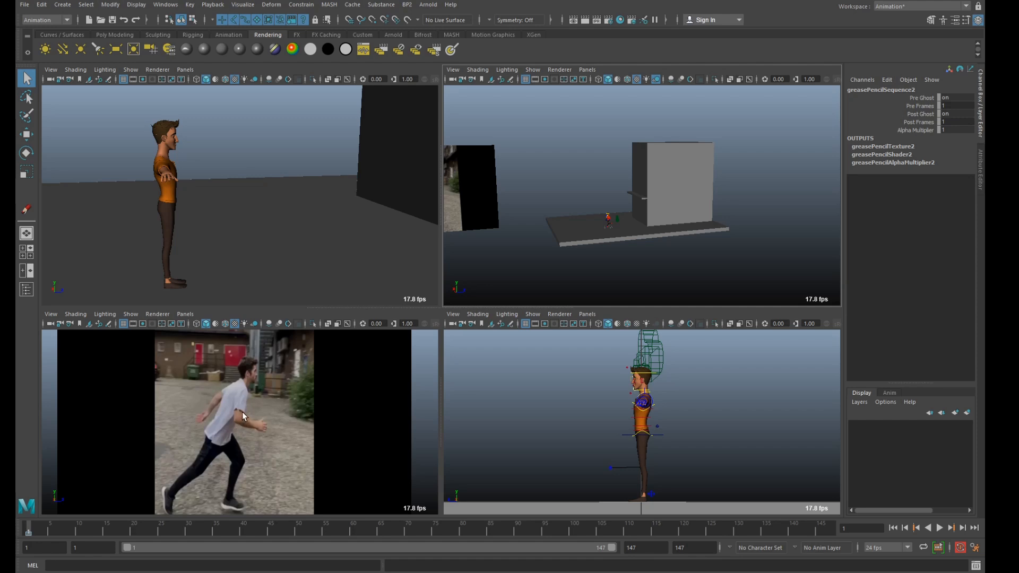
scroll(694, 211, "up", 3)
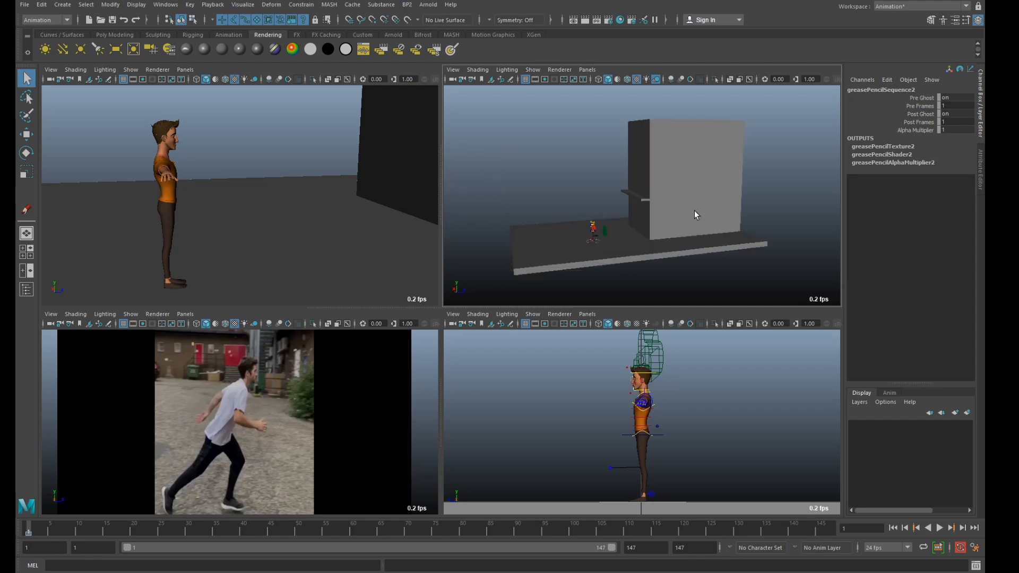
left_click_drag(671, 222, 656, 201, "alt")
left_click_drag(559, 205, 609, 194, "alt")
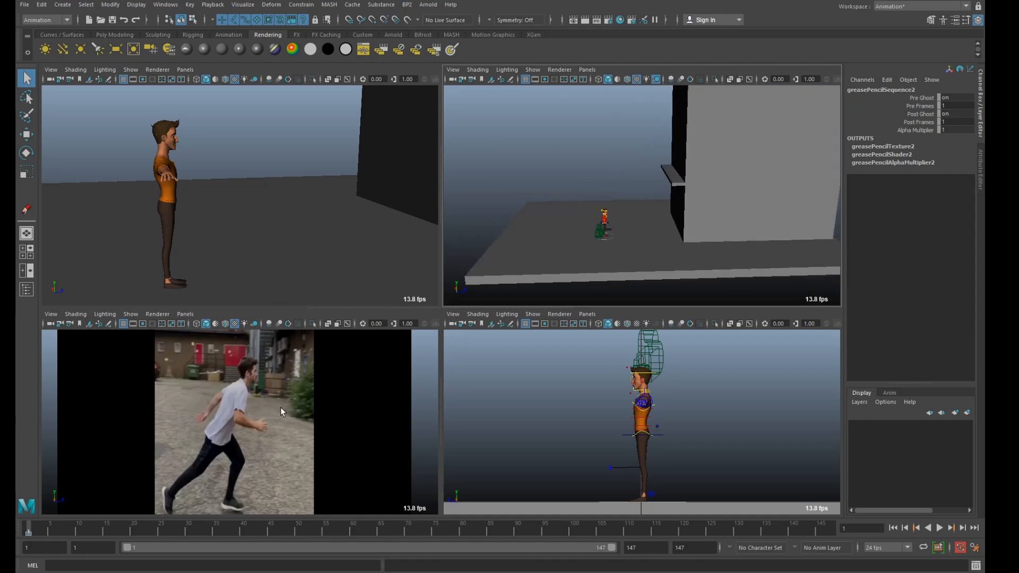
Enlarge the reference footage view and play through the parkour clip.
key("space")
left_click(938, 528)
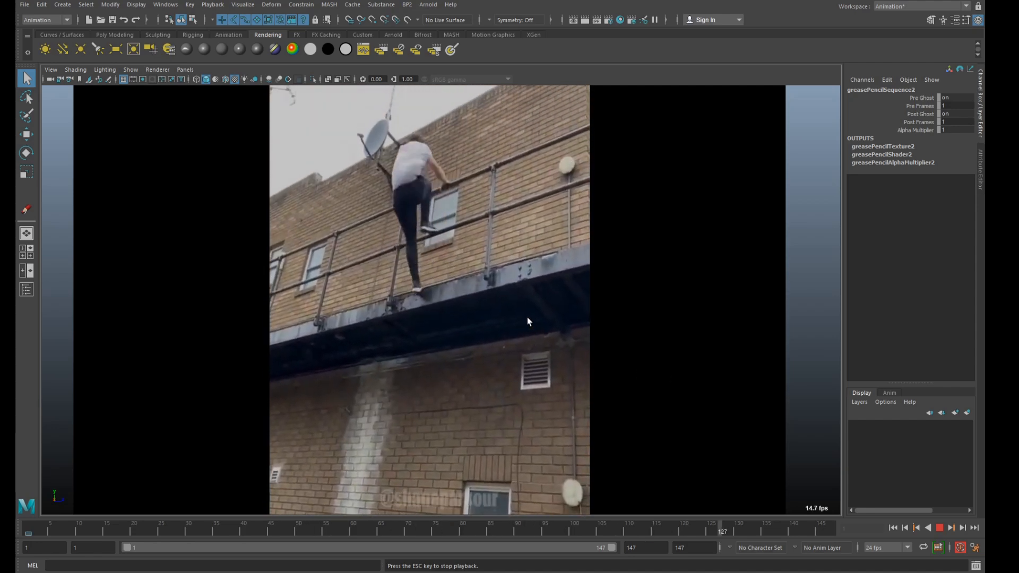
left_click(939, 529)
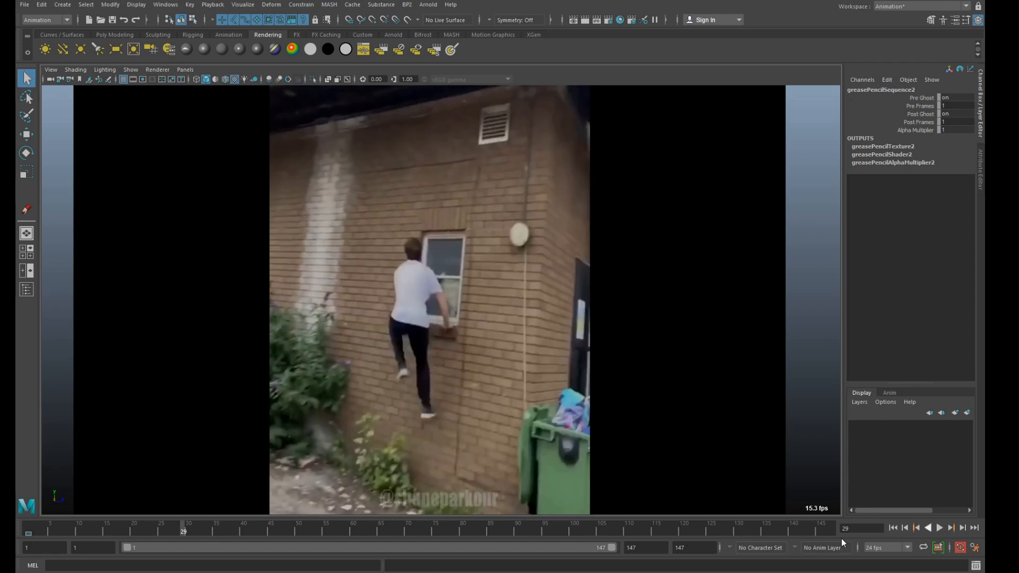
key("alt+v")
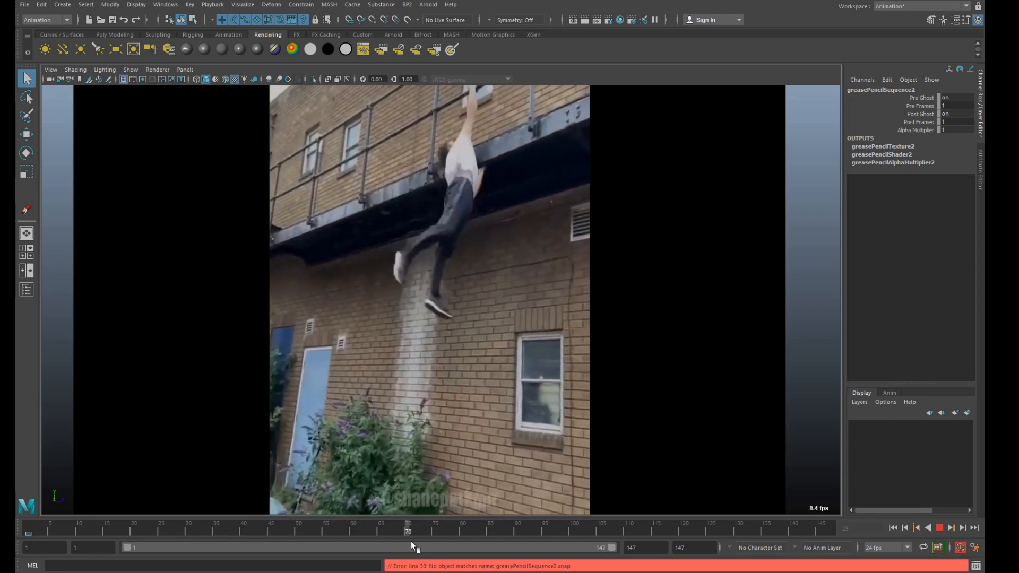
mouse_move(473, 536)
left_mouse_down()
mouse_move(410, 531)
mouse_move(598, 524)
mouse_move(545, 519)
mouse_move(569, 518)
mouse_move(733, 526)
mouse_move(611, 539)
mouse_move(429, 521)
mouse_move(15, 527)
left_mouse_up()
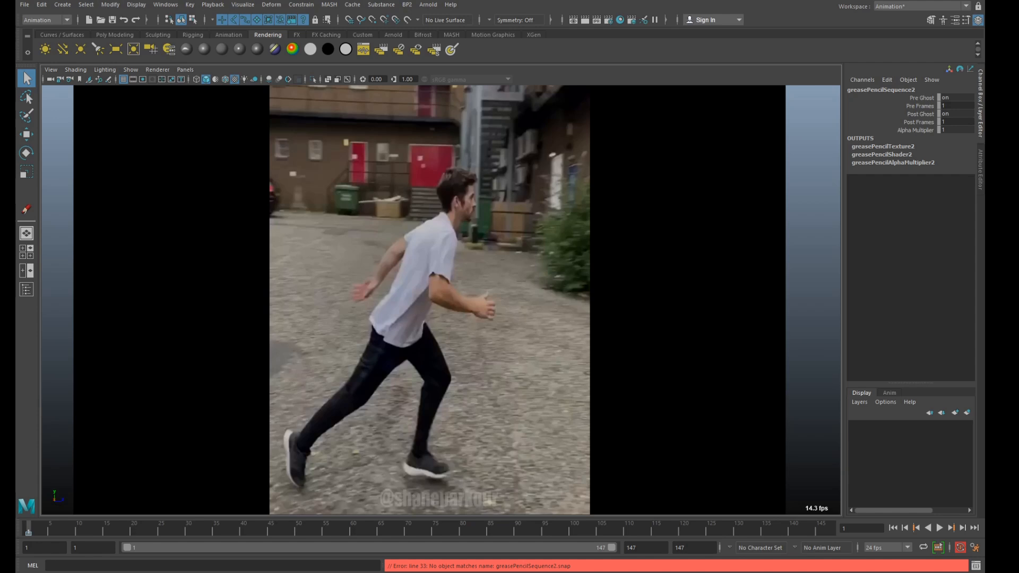
Activate the Grease Pencil and step through frames 1 to 30 to examine the key poses of the run-up and wall jump.
key("y")
mouse_move(34, 525)
left_mouse_down()
mouse_move(73, 526)
mouse_move(24, 531)
left_mouse_up()
key("alt+v")
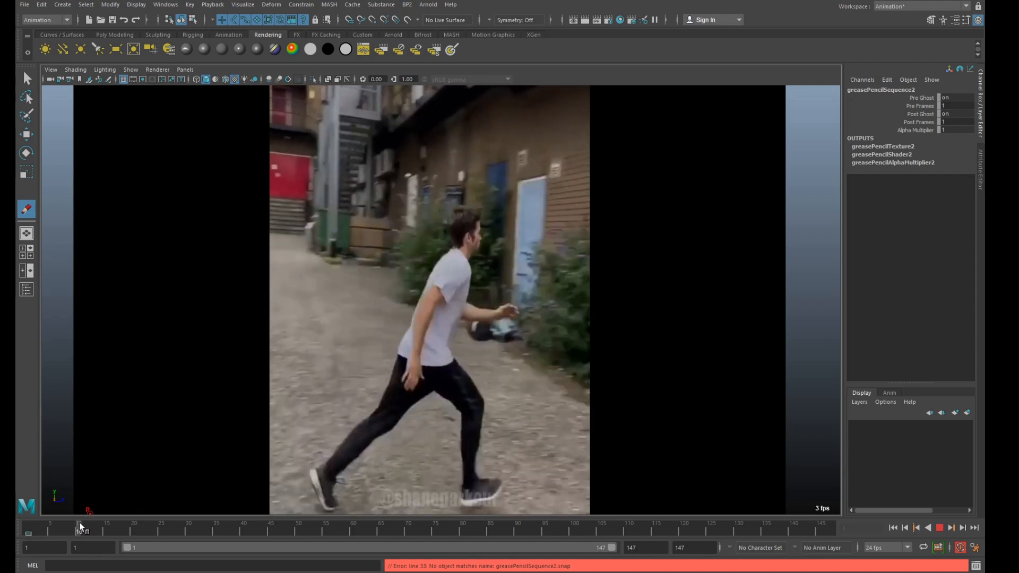
key("alt+v")
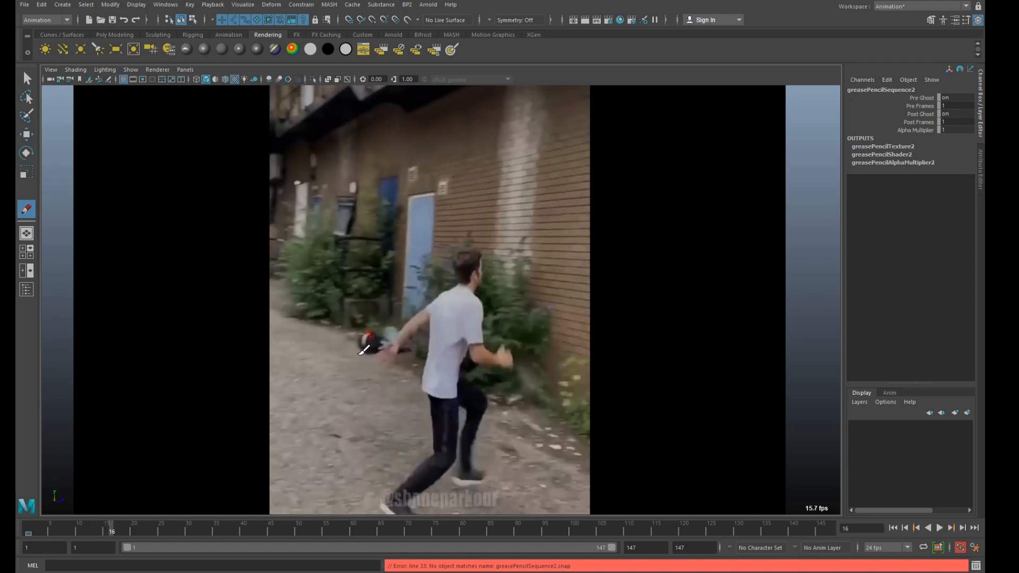
left_click(122, 529)
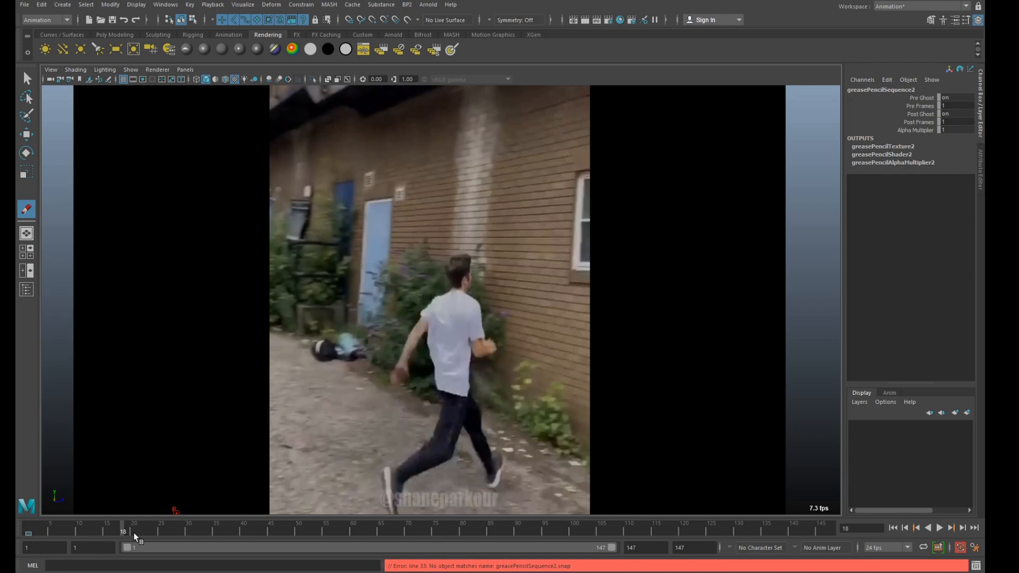
left_click_drag(125, 531, 128, 533)
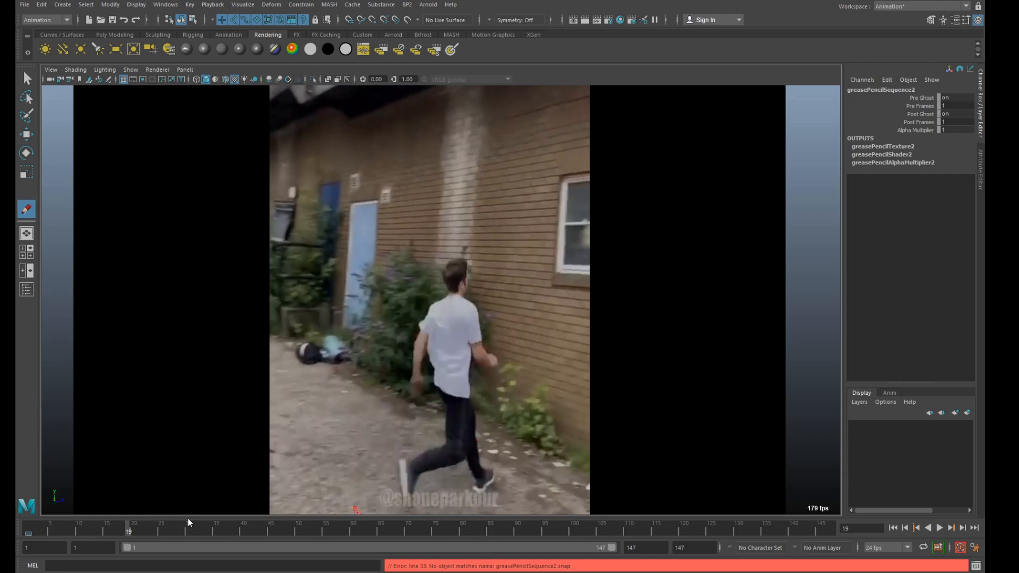
left_click_drag(129, 532, 156, 533)
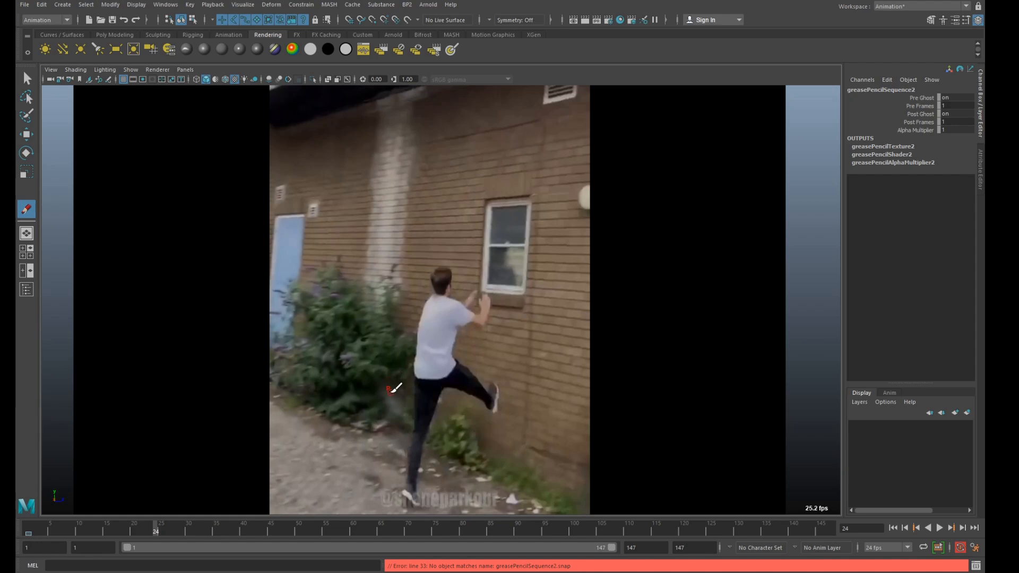
left_click_drag(155, 533, 197, 531)
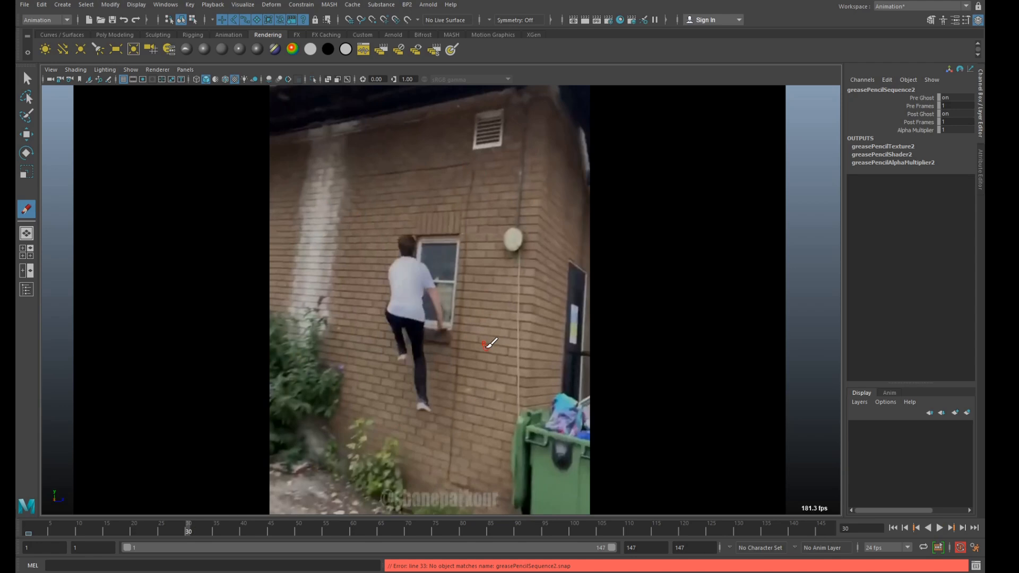
Trace the runner's torso and legs in red with the Grease Pencil over the reference footage at frame 1.
mouse_move(152, 538)
left_mouse_down()
mouse_move(29, 538)
mouse_move(128, 526)
mouse_move(34, 534)
mouse_move(43, 524)
left_mouse_up()
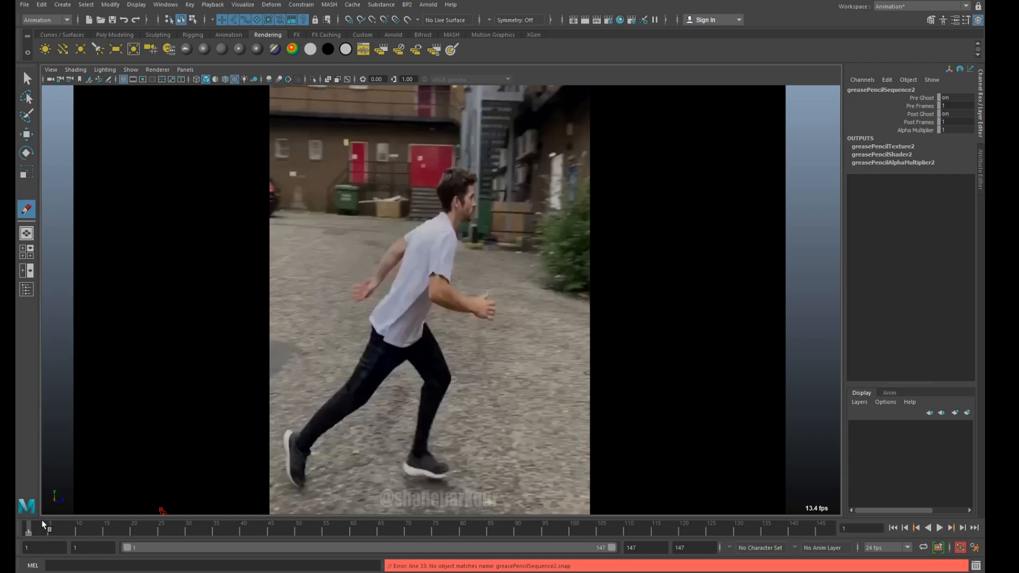
mouse_move(296, 435)
left_mouse_down()
mouse_move(339, 386)
mouse_move(432, 229)
mouse_move(449, 270)
mouse_move(294, 470)
left_mouse_up()
mouse_move(422, 323)
left_mouse_down()
mouse_move(441, 340)
mouse_move(450, 380)
left_mouse_up()
mouse_move(401, 354)
left_mouse_down()
mouse_move(423, 378)
mouse_move(409, 472)
left_mouse_up()
left_click_drag(456, 378, 434, 448)
Shorten the playback range to end at frame 40 and trace the runner's torso, shoulders and striding legs at frame 19.
left_click_drag(39, 531, 141, 528)
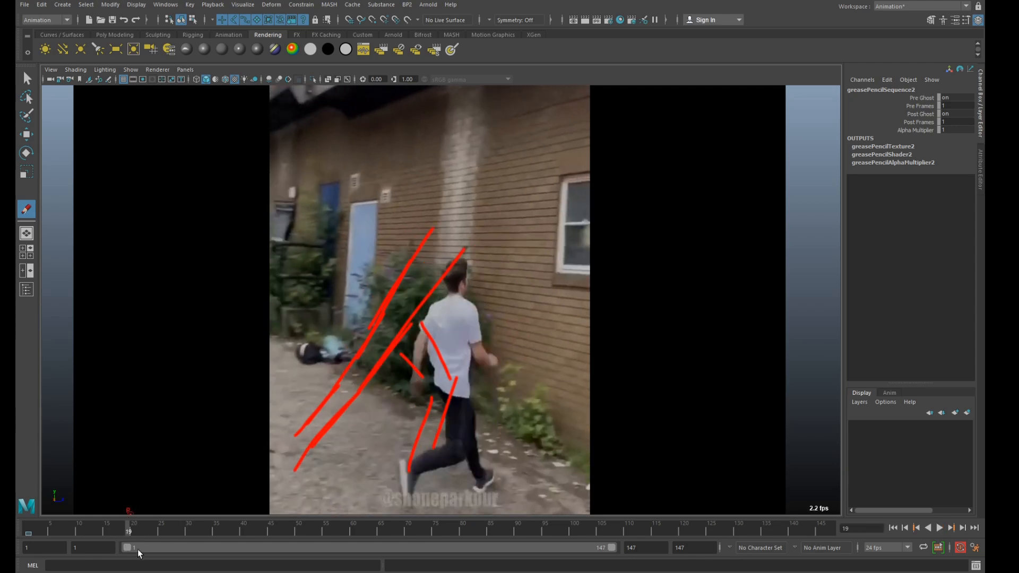
left_click_drag(615, 552, 248, 548)
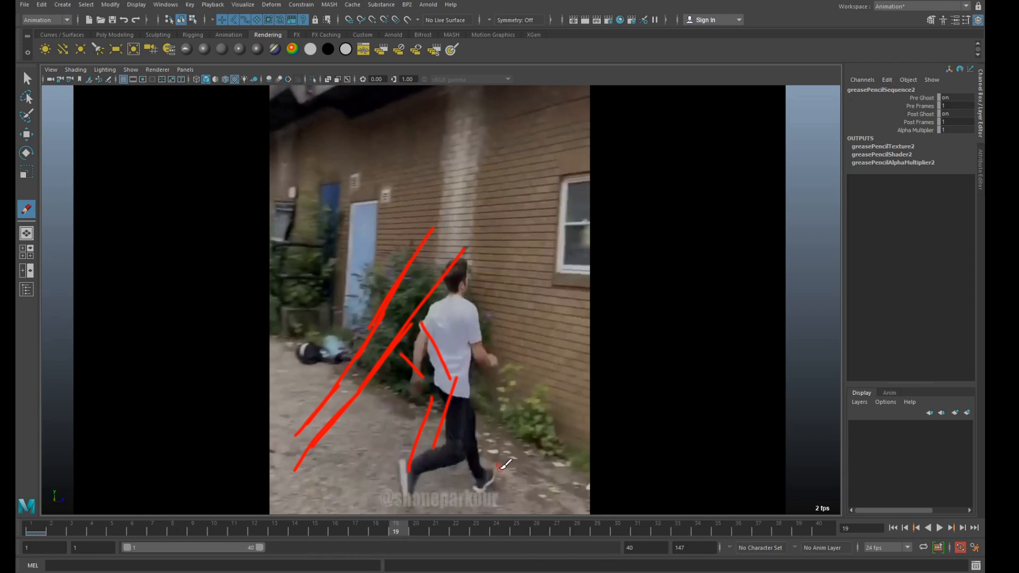
left_click_drag(433, 307, 476, 469)
mouse_move(466, 306)
left_mouse_down()
mouse_move(466, 396)
mouse_move(493, 479)
mouse_move(477, 488)
left_mouse_up()
mouse_move(443, 392)
left_mouse_down()
mouse_move(455, 453)
mouse_move(401, 466)
mouse_move(417, 494)
mouse_move(467, 455)
left_mouse_up()
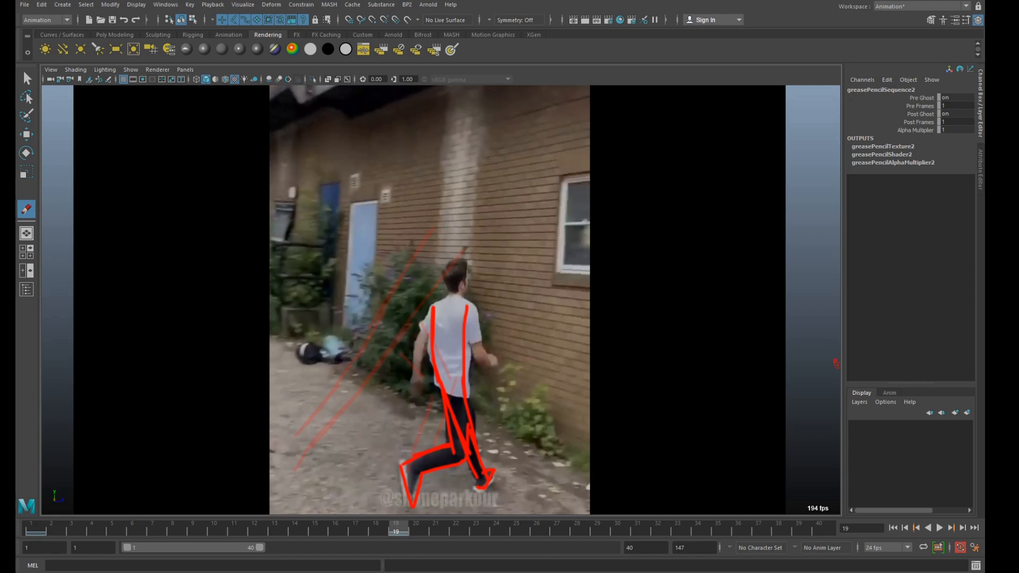
mouse_move(441, 301)
left_mouse_down()
mouse_move(459, 298)
mouse_move(465, 331)
left_mouse_up()
left_click_drag(461, 379, 471, 415)
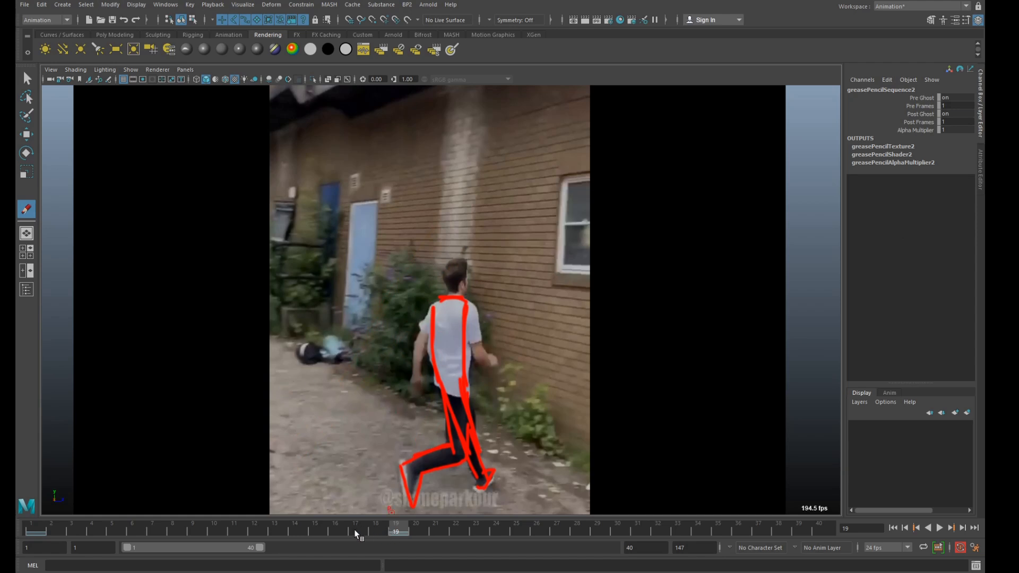
Trace the jumper's full pose at frame 24, with the supporting leg straight, the other leg raised and the arms reaching to the wall.
key("alt+v")
key("alt+v")
left_click_drag(399, 531, 508, 526)
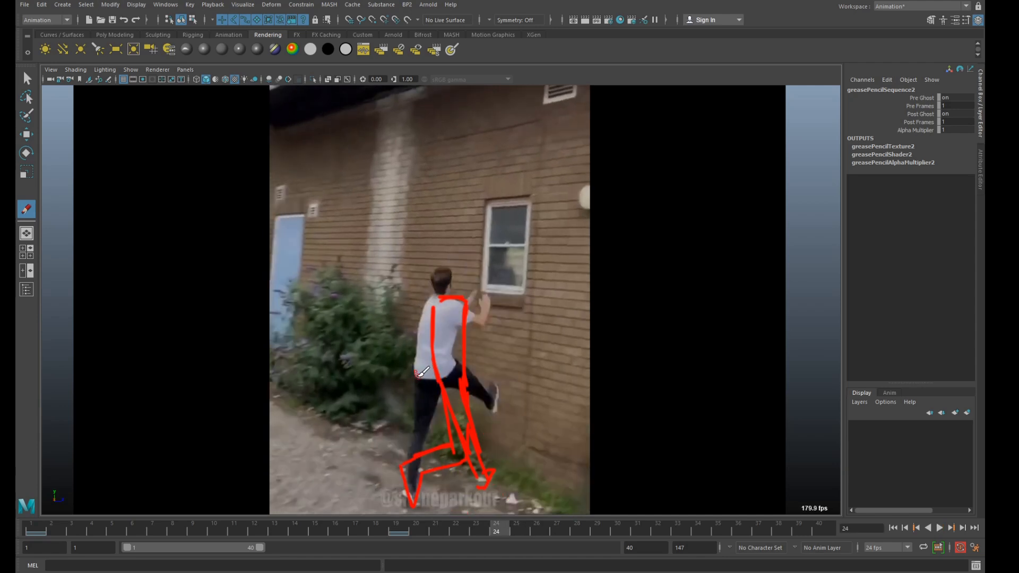
left_click(418, 376)
mouse_move(404, 491)
left_mouse_down()
mouse_move(411, 504)
mouse_move(437, 294)
mouse_move(467, 308)
mouse_move(416, 507)
left_mouse_up()
left_click_drag(444, 356, 496, 411)
mouse_move(463, 306)
left_mouse_down()
mouse_move(484, 327)
mouse_move(491, 297)
mouse_move(488, 321)
mouse_move(480, 282)
mouse_move(480, 308)
mouse_move(453, 269)
left_mouse_up()
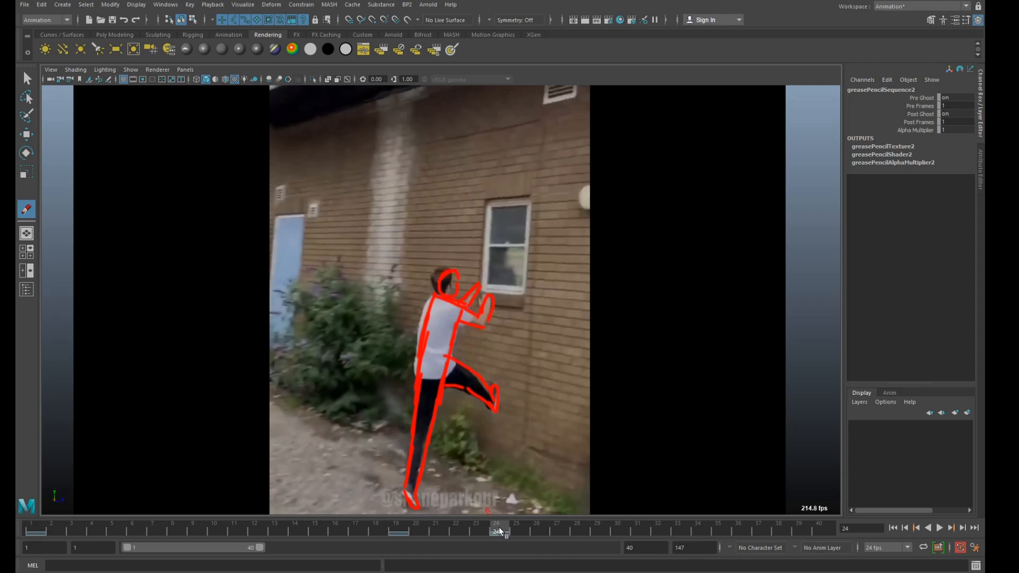
Sketch the pre-jump pose at frame 21, with bent supporting leg, lifted knee, torso, shoulders and neck.
mouse_move(438, 530)
left_mouse_down()
mouse_move(407, 534)
mouse_move(442, 530)
left_mouse_up()
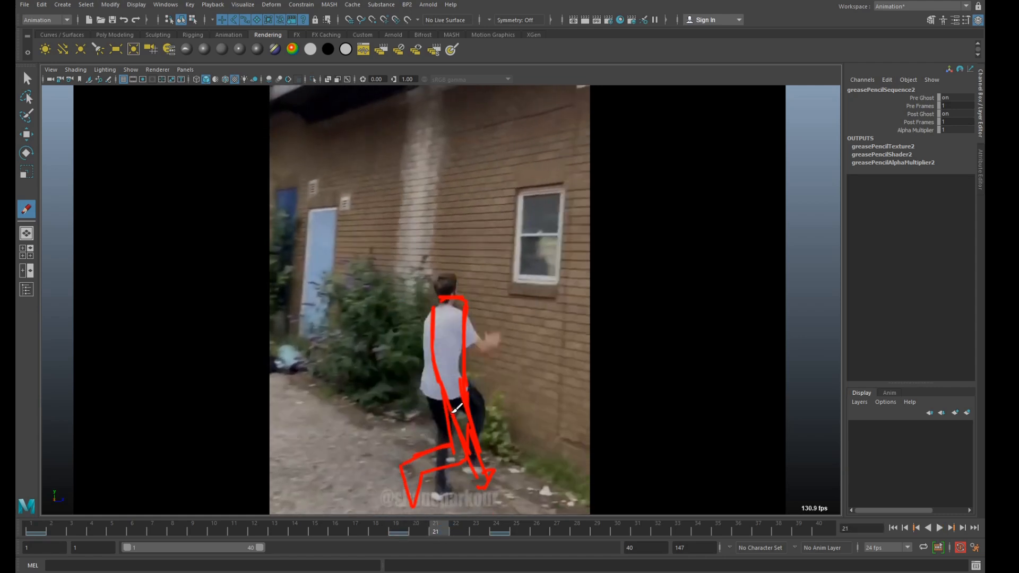
left_click(445, 397)
mouse_move(431, 407)
left_mouse_down()
mouse_move(451, 436)
mouse_move(438, 484)
left_mouse_up()
left_click_drag(458, 446, 443, 482)
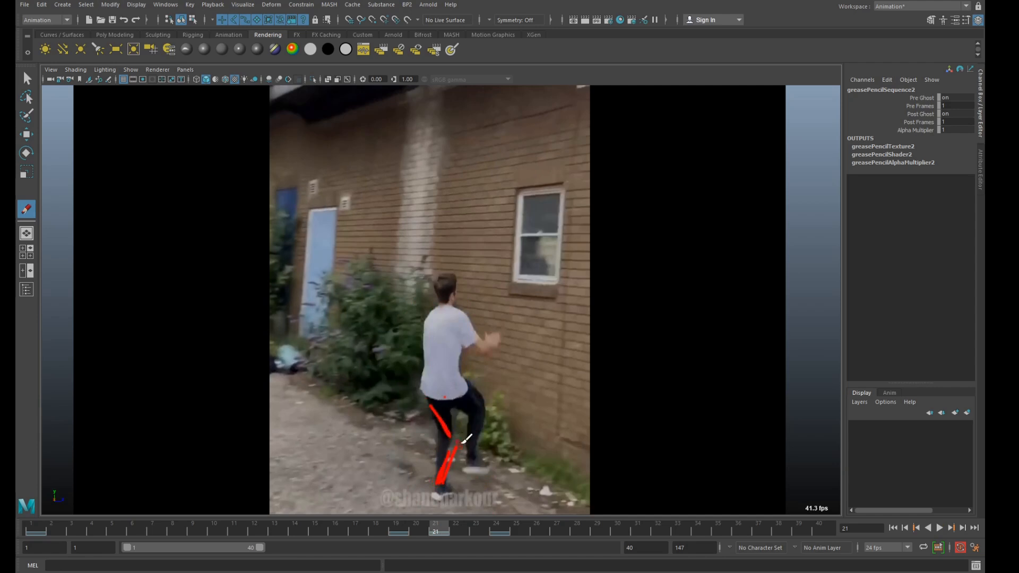
mouse_move(455, 416)
left_mouse_down()
mouse_move(467, 435)
mouse_move(450, 491)
left_mouse_up()
left_click_drag(447, 325, 427, 393)
mouse_move(468, 343)
left_mouse_down()
mouse_move(465, 391)
mouse_move(498, 432)
mouse_move(475, 446)
left_mouse_up()
mouse_move(466, 406)
left_mouse_down()
mouse_move(498, 437)
mouse_move(480, 471)
left_mouse_up()
left_click_drag(508, 439, 497, 469)
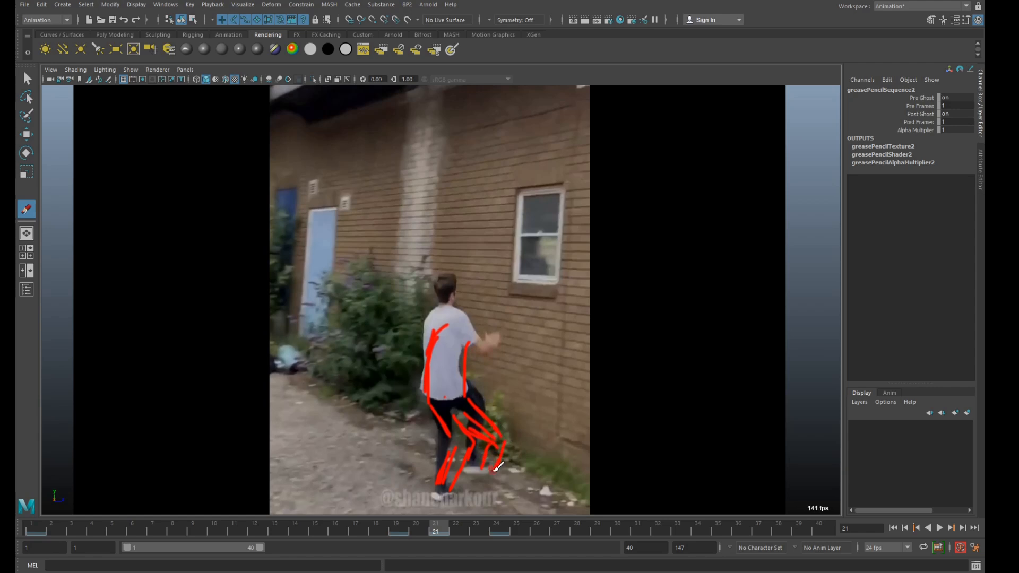
mouse_move(471, 332)
left_mouse_down()
mouse_move(447, 314)
mouse_move(459, 303)
left_mouse_up()
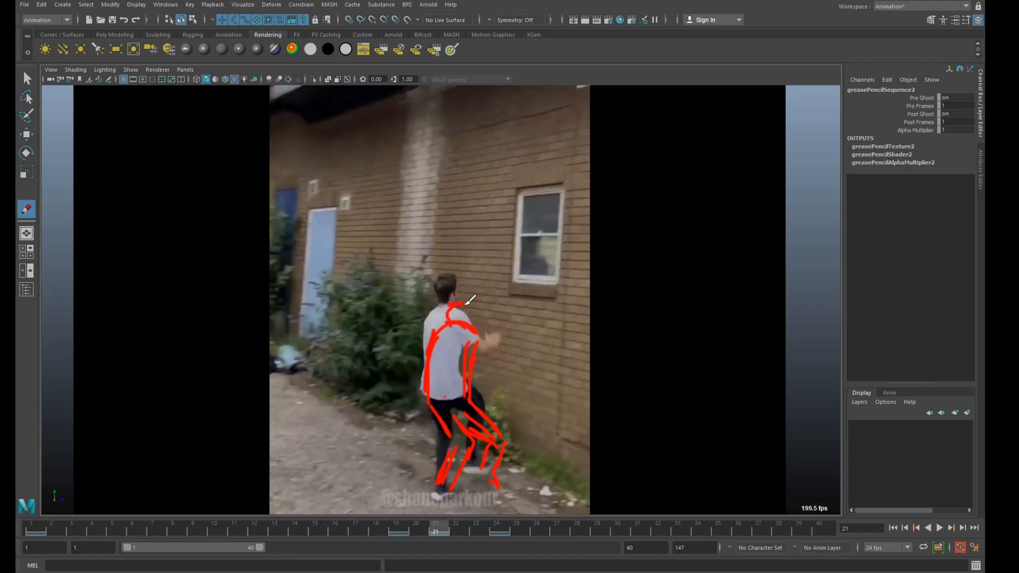
Trace the climber's legs, torso, arm and head at frame 29, where he pushes up from the window ledge.
left_click(406, 532)
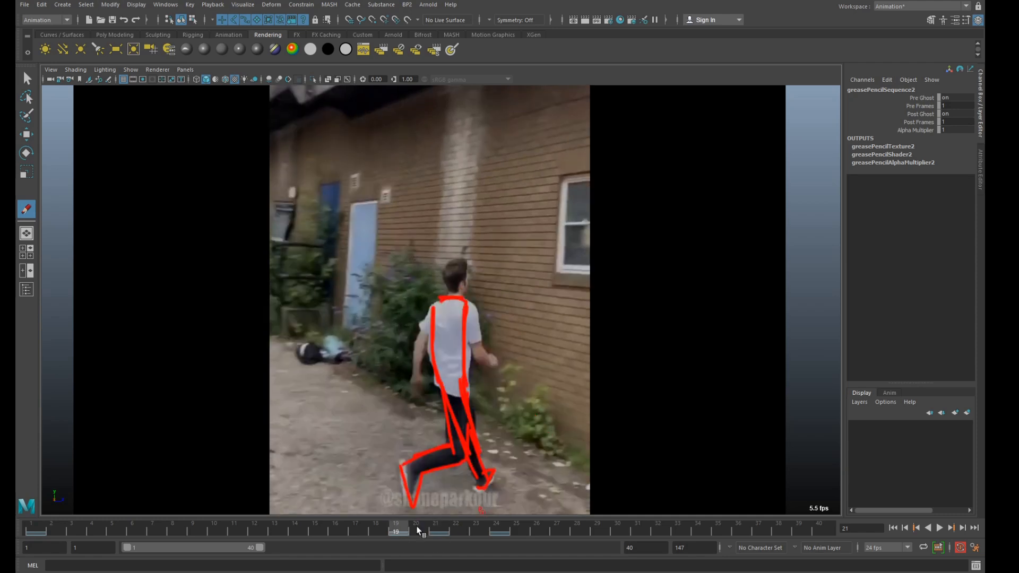
mouse_move(409, 527)
left_mouse_down()
mouse_move(501, 517)
mouse_move(413, 530)
mouse_move(611, 519)
mouse_move(501, 532)
mouse_move(608, 520)
mouse_move(622, 529)
mouse_move(604, 526)
left_mouse_up()
left_click(426, 418)
key("ctrl+z")
left_click_drag(400, 321, 427, 420)
left_click_drag(422, 322, 434, 422)
left_click(401, 311)
left_click_drag(390, 336, 410, 376)
mouse_move(394, 308)
left_mouse_down()
mouse_move(408, 314)
mouse_move(398, 293)
mouse_move(407, 256)
left_mouse_up()
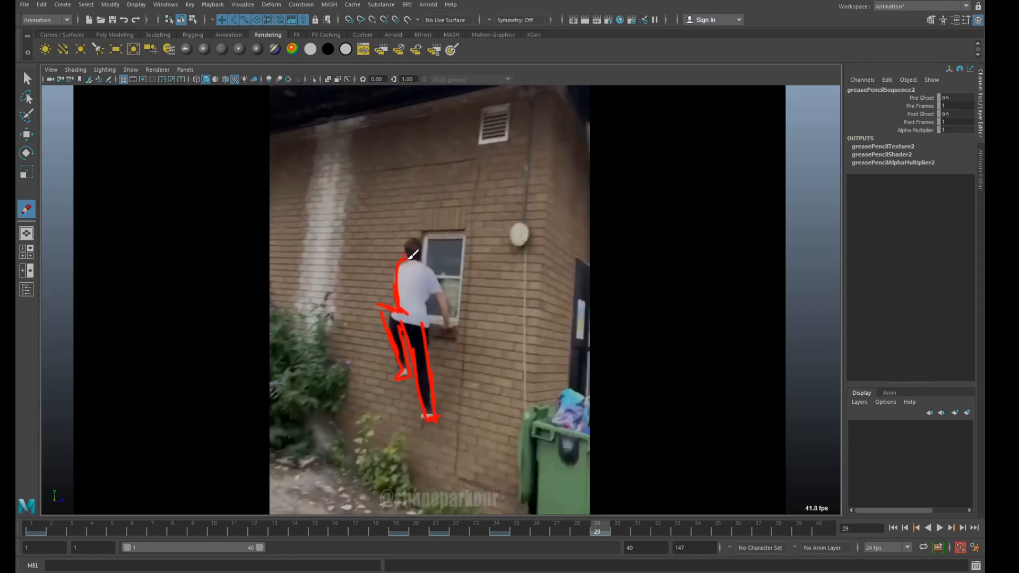
mouse_move(431, 332)
left_mouse_down()
mouse_move(418, 258)
mouse_move(451, 313)
left_mouse_up()
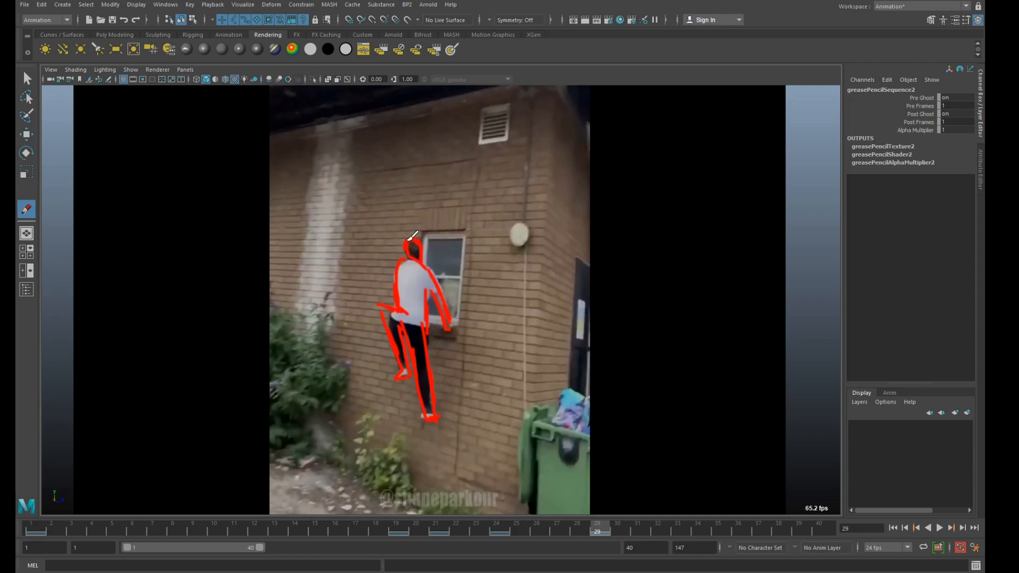
mouse_move(409, 227)
left_mouse_down()
mouse_move(398, 211)
mouse_move(406, 218)
left_mouse_up()
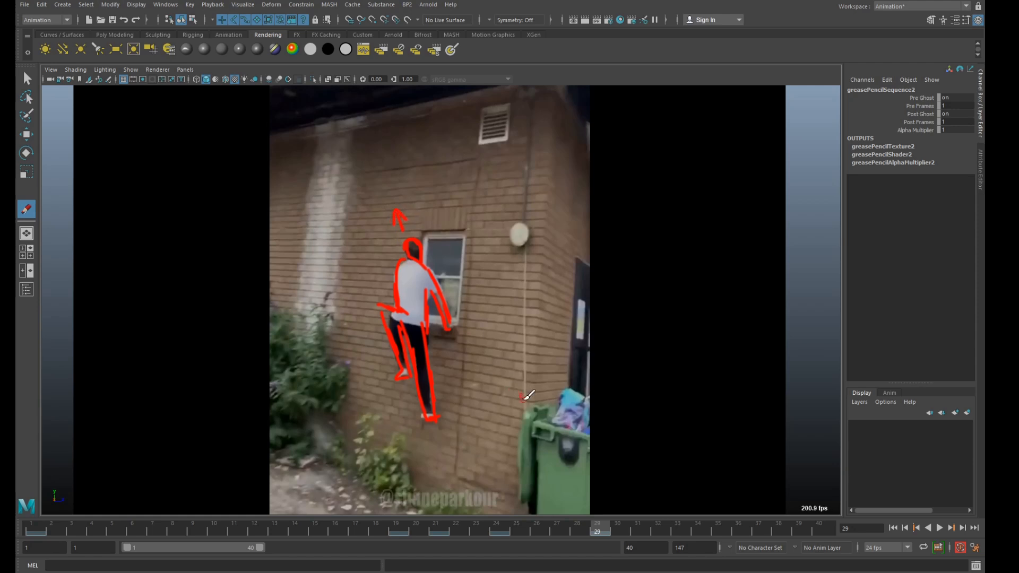
Trace both of the climber's legs and feet at frame 27, between the frame 24 and frame 29 drawings.
left_click(504, 530)
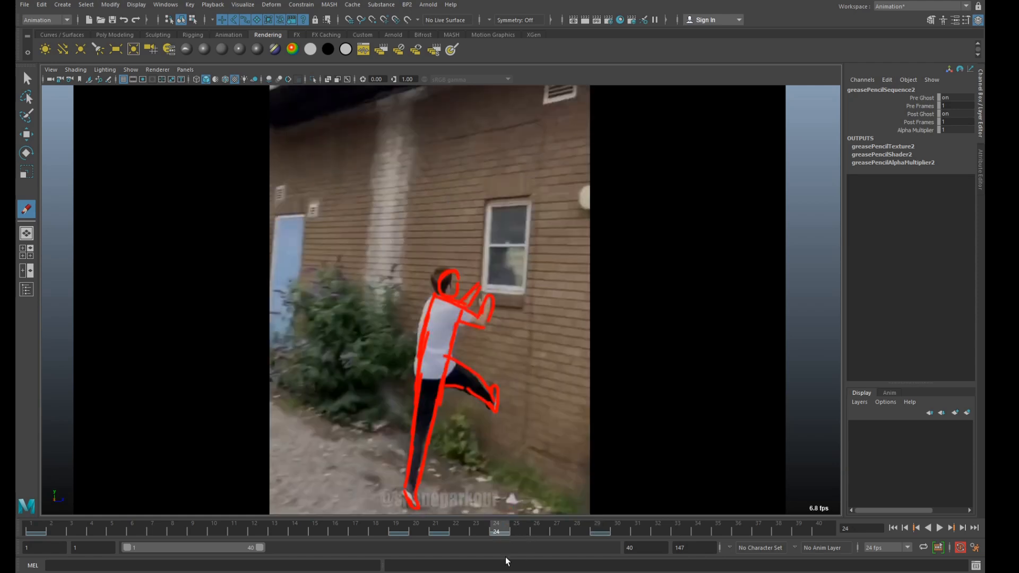
key("alt+v")
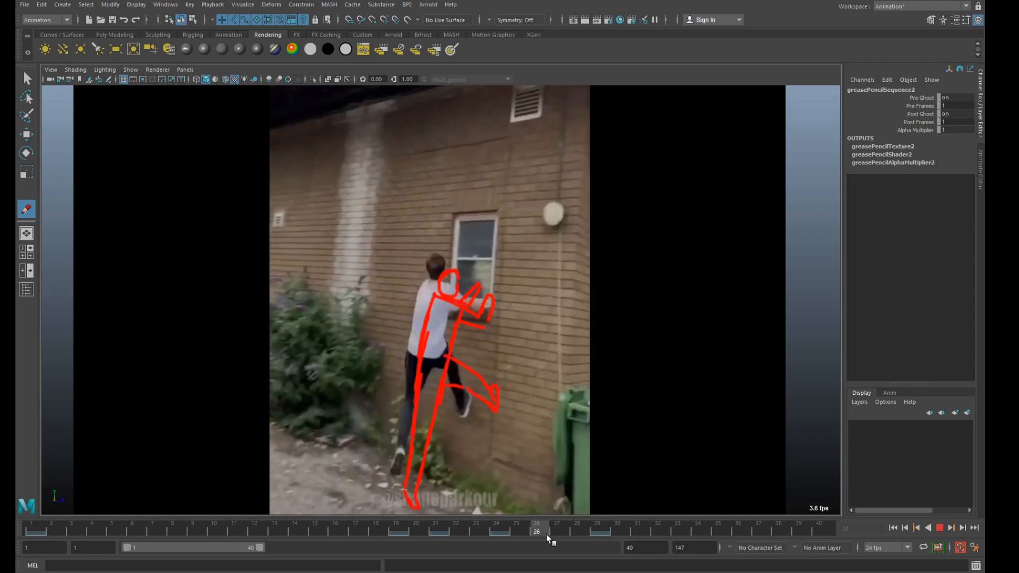
mouse_move(578, 533)
left_mouse_down()
mouse_move(505, 534)
mouse_move(564, 535)
left_mouse_up()
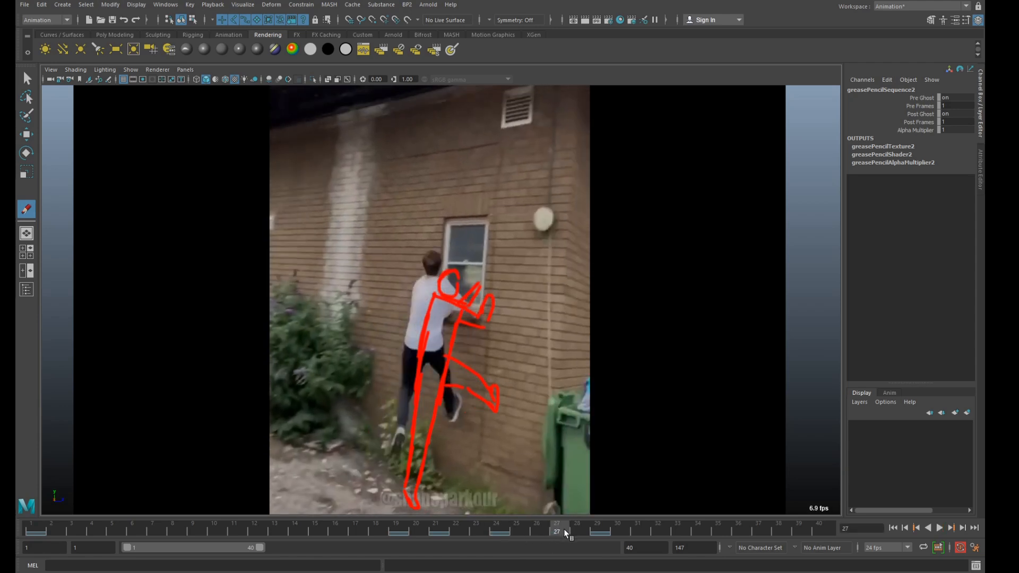
left_click(502, 534)
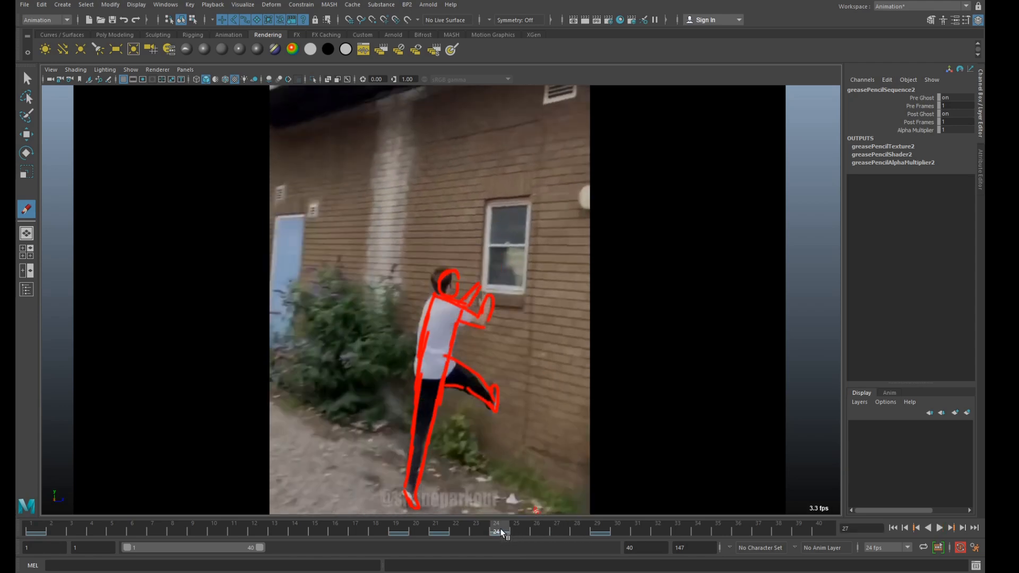
key("alt+v")
left_click(557, 529)
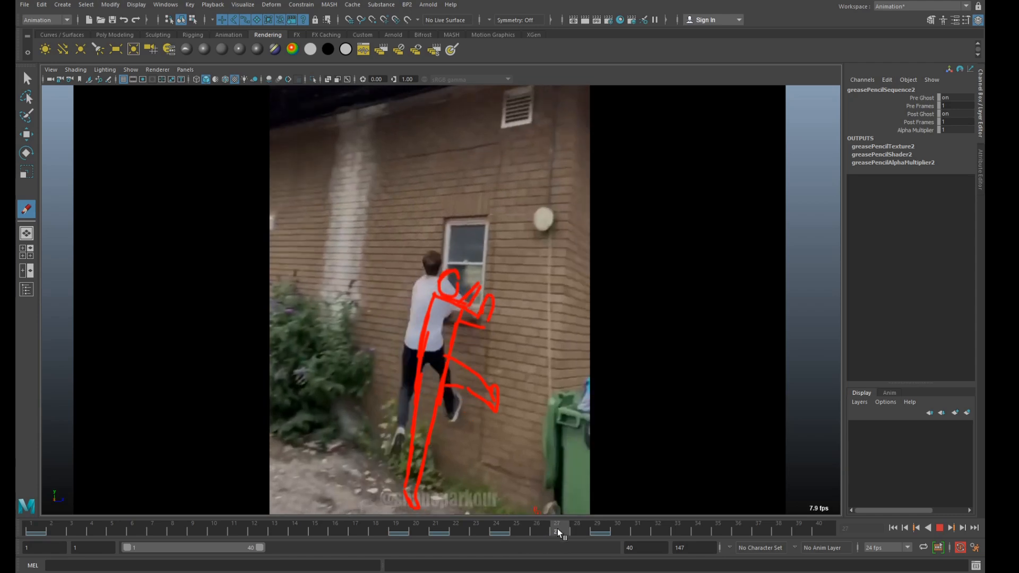
left_click(433, 364)
left_click_drag(431, 365, 450, 381)
mouse_move(445, 346)
left_mouse_down()
mouse_move(461, 369)
mouse_move(452, 418)
left_mouse_up()
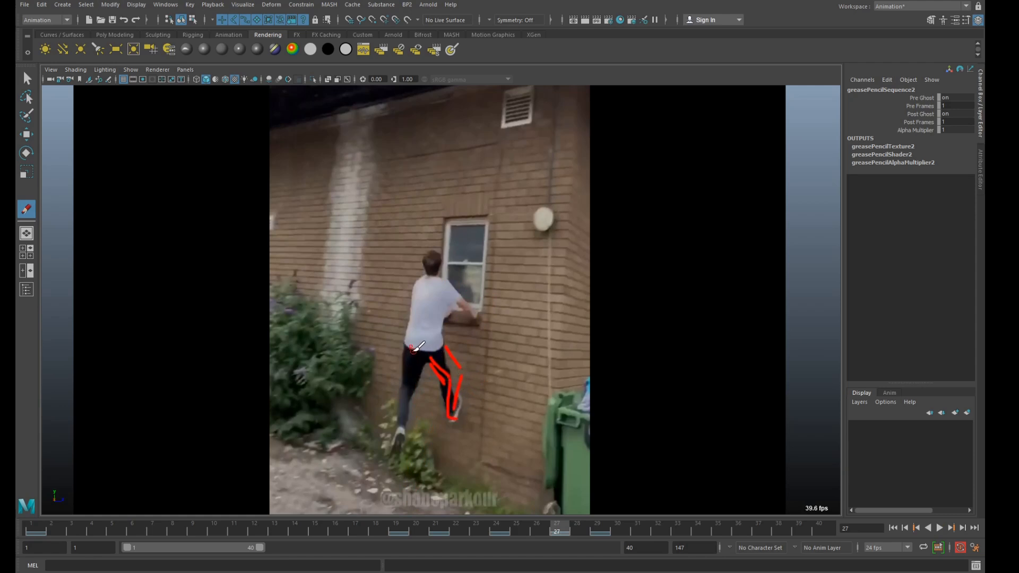
left_click_drag(412, 349, 405, 409)
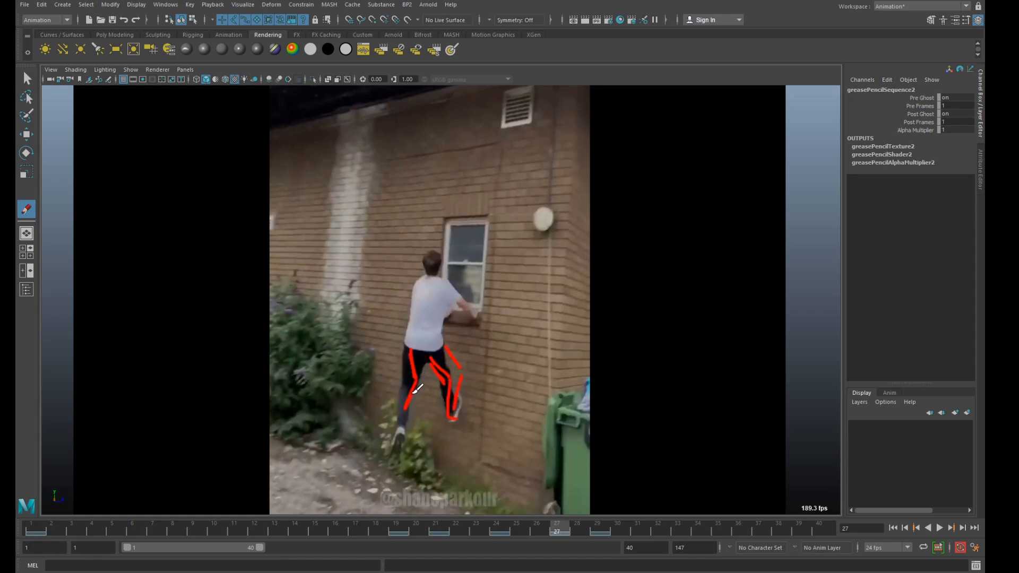
mouse_move(431, 350)
left_mouse_down()
mouse_move(439, 376)
mouse_move(401, 424)
mouse_move(405, 436)
left_mouse_up()
Complete the frame 27 drawing with the climber's back, chest, head and arms on the window ledge.
left_click_drag(409, 330, 412, 355)
mouse_move(414, 308)
left_mouse_down()
mouse_move(411, 338)
mouse_move(427, 291)
left_mouse_up()
left_click_drag(410, 352, 426, 279)
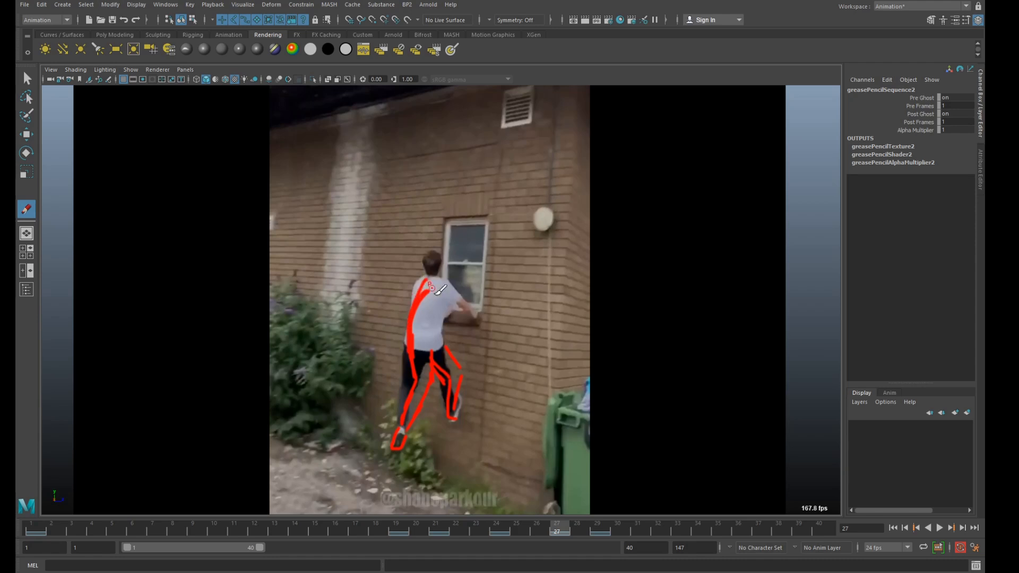
left_click_drag(448, 352, 447, 319)
left_click_drag(443, 335, 455, 306)
mouse_move(445, 347)
left_mouse_down()
mouse_move(458, 291)
mouse_move(439, 255)
mouse_move(450, 274)
mouse_move(431, 272)
mouse_move(470, 295)
mouse_move(471, 321)
mouse_move(476, 315)
left_mouse_up()
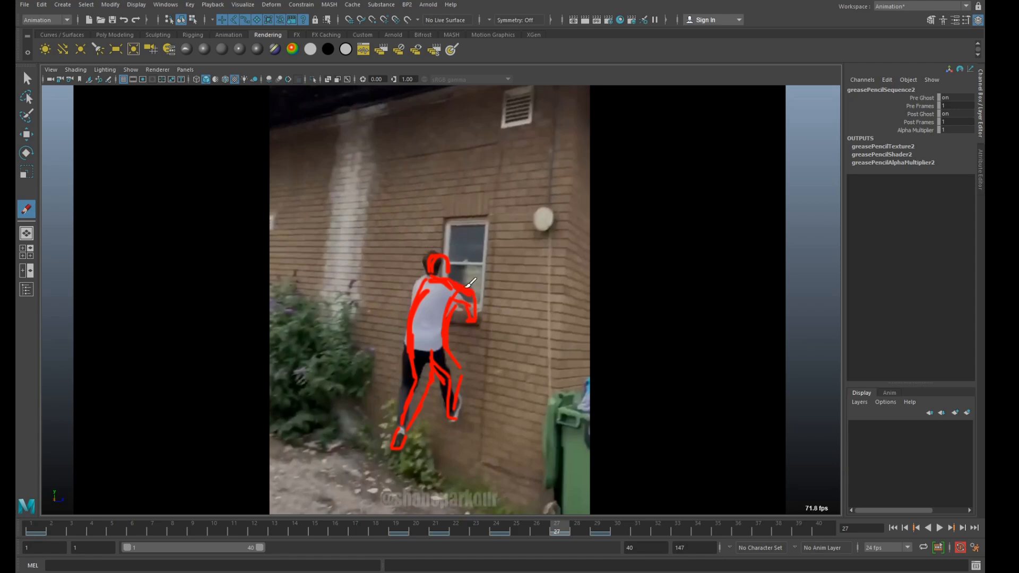
Trace the climber's raised arms and the back of the body at frame 49, where he reaches the ledge.
key("alt+v")
mouse_move(549, 531)
left_mouse_down()
mouse_move(529, 530)
mouse_move(596, 523)
mouse_move(514, 534)
mouse_move(657, 526)
left_mouse_up()
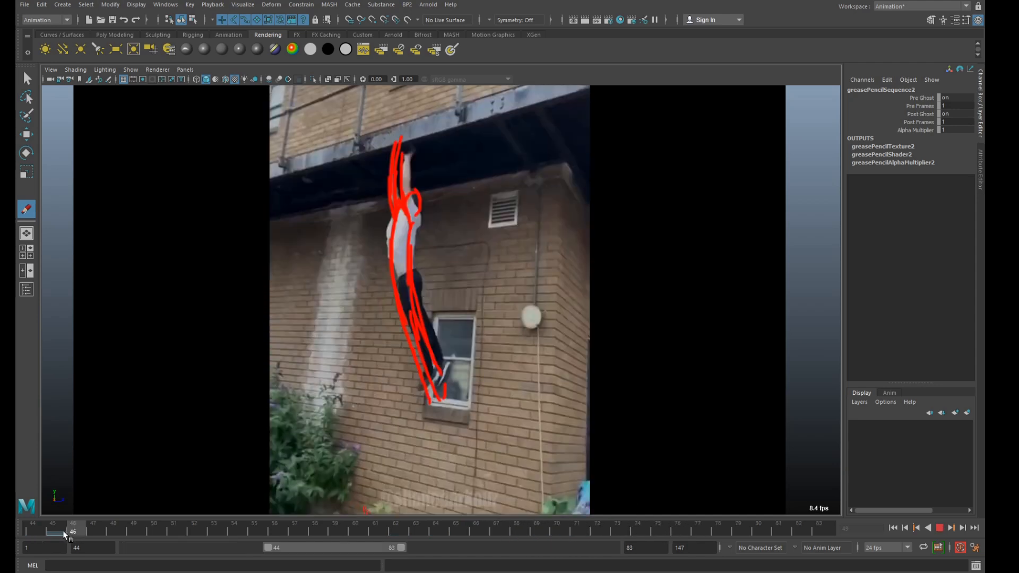
mouse_move(63, 530)
left_mouse_down()
mouse_move(151, 527)
mouse_move(141, 526)
mouse_move(148, 518)
left_mouse_up()
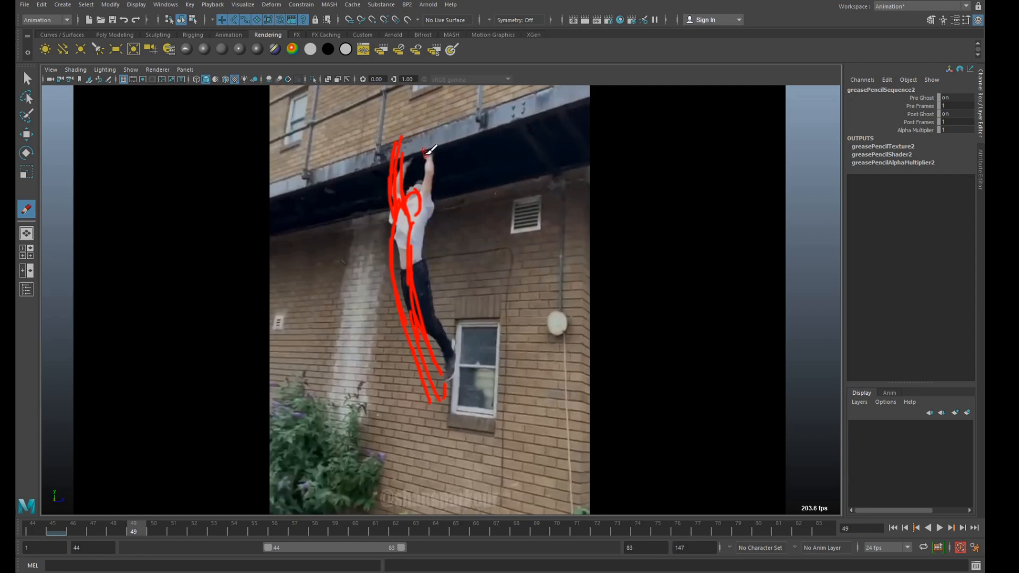
left_click_drag(426, 153, 427, 165)
mouse_move(404, 199)
left_mouse_down()
mouse_move(422, 199)
mouse_move(405, 201)
left_mouse_up()
mouse_move(426, 157)
left_mouse_down()
mouse_move(423, 201)
mouse_move(436, 165)
mouse_move(430, 202)
mouse_move(404, 182)
mouse_move(394, 254)
left_mouse_up()
left_click_drag(396, 206, 416, 315)
Complete the frame 49 drawing with the front of the torso, both trailing legs, the foot and the head.
left_click_drag(430, 182, 419, 287)
mouse_move(421, 228)
left_mouse_down()
mouse_move(430, 315)
mouse_move(447, 340)
left_mouse_up()
left_click_drag(411, 304, 452, 370)
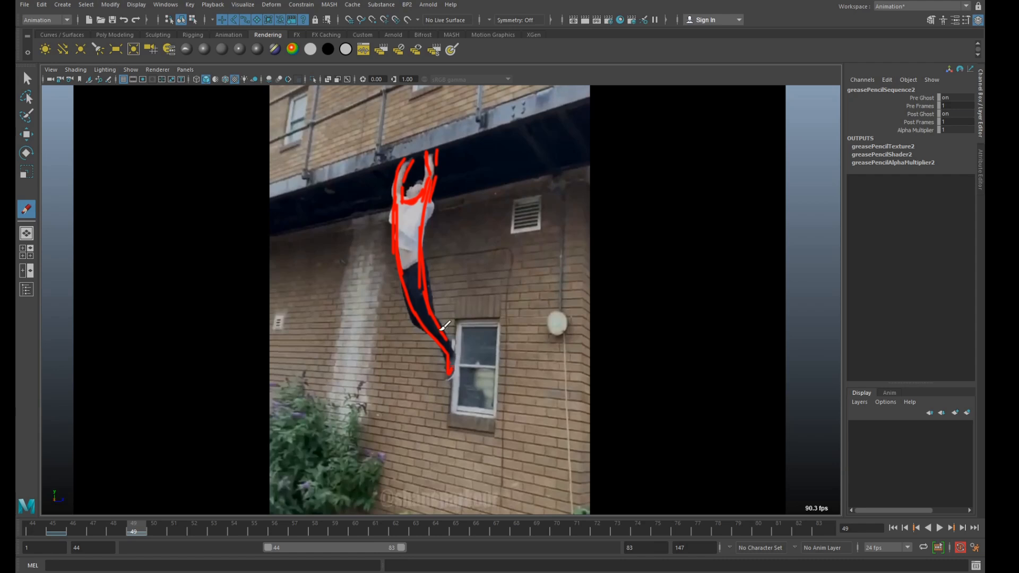
left_click_drag(402, 293, 435, 333)
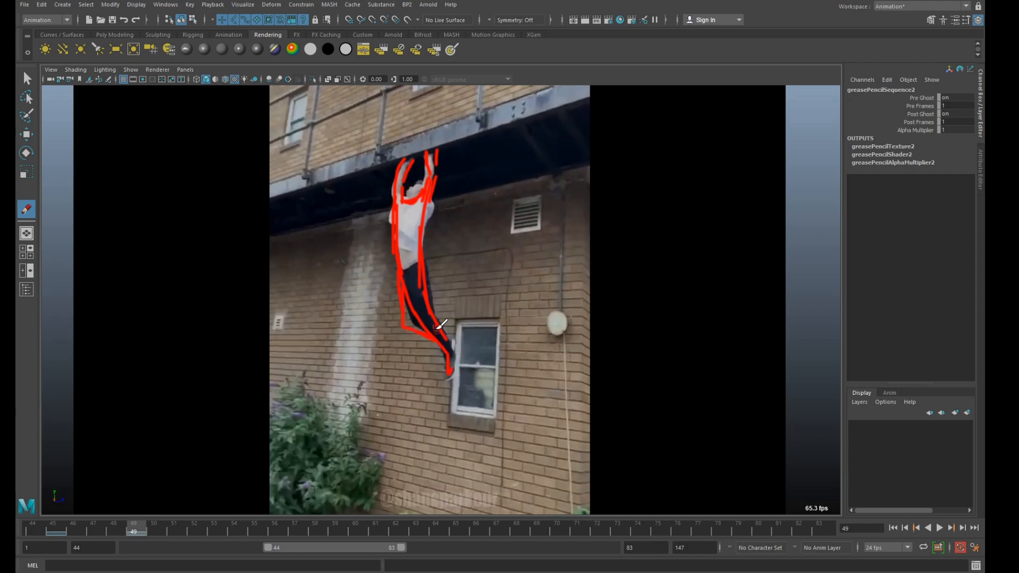
left_click_drag(415, 189, 406, 200)
Trace the climber's hanging pose at frame 59, with both legs swung forward, torso and arms on the ledge.
mouse_move(140, 525)
left_mouse_down()
mouse_move(258, 520)
mouse_move(171, 518)
mouse_move(215, 512)
mouse_move(143, 529)
mouse_move(214, 528)
left_mouse_up()
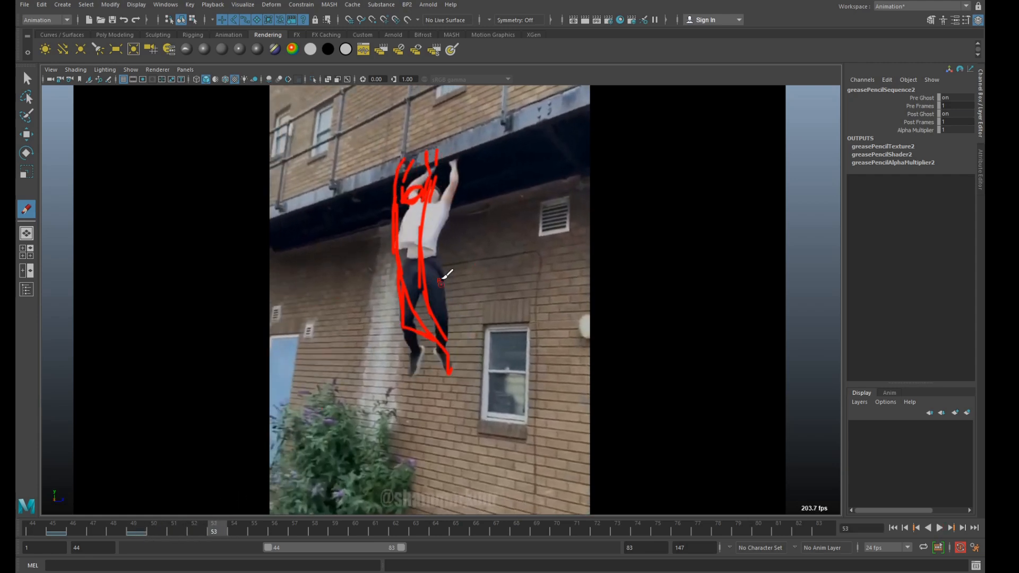
mouse_move(218, 528)
left_mouse_down()
mouse_move(151, 532)
mouse_move(323, 515)
mouse_move(173, 517)
mouse_move(378, 507)
mouse_move(277, 504)
mouse_move(340, 502)
left_mouse_up()
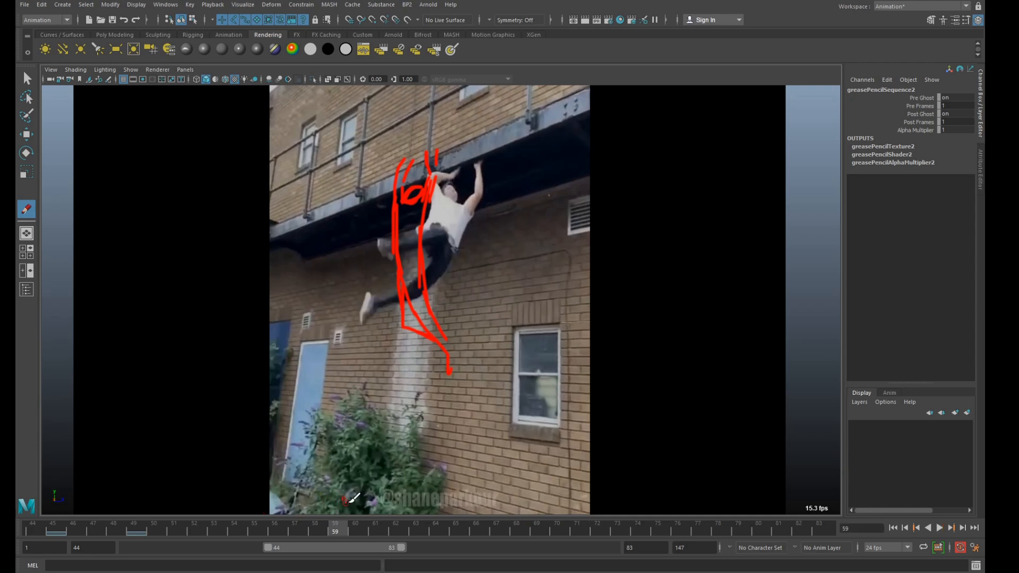
left_click(398, 237)
mouse_move(386, 241)
left_mouse_down()
mouse_move(423, 225)
mouse_move(442, 241)
mouse_move(389, 258)
left_mouse_up()
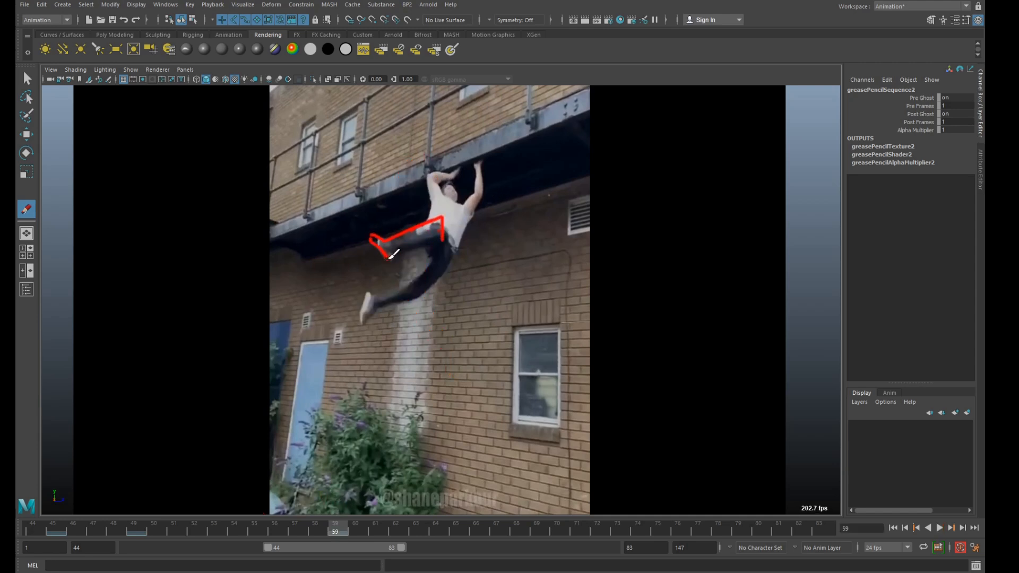
mouse_move(444, 218)
left_mouse_down()
mouse_move(448, 254)
mouse_move(431, 282)
left_mouse_up()
mouse_move(435, 248)
left_mouse_down()
mouse_move(395, 286)
mouse_move(397, 296)
mouse_move(417, 295)
left_mouse_up()
mouse_move(441, 218)
left_mouse_down()
mouse_move(429, 183)
mouse_move(459, 165)
mouse_move(446, 197)
mouse_move(476, 206)
mouse_move(477, 182)
mouse_move(480, 204)
mouse_move(447, 267)
left_mouse_up()
mouse_move(234, 532)
left_mouse_down()
mouse_move(143, 533)
mouse_move(278, 530)
mouse_move(170, 530)
mouse_move(250, 530)
mouse_move(235, 532)
mouse_move(250, 521)
mouse_move(180, 517)
mouse_move(239, 521)
left_mouse_up()
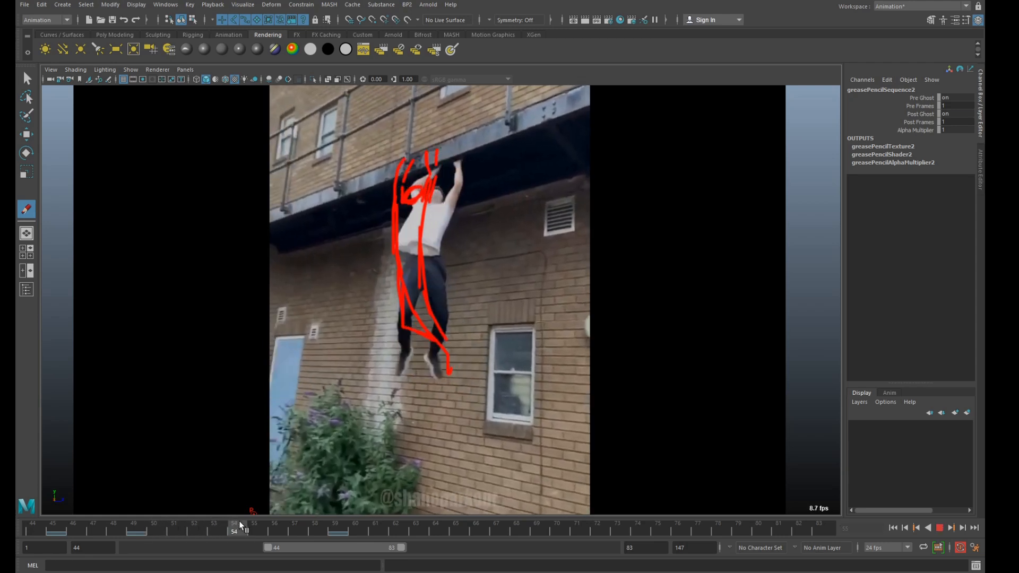
left_click(550, 240)
mouse_move(422, 259)
left_mouse_down()
mouse_move(404, 302)
mouse_move(401, 361)
mouse_move(435, 341)
left_mouse_up()
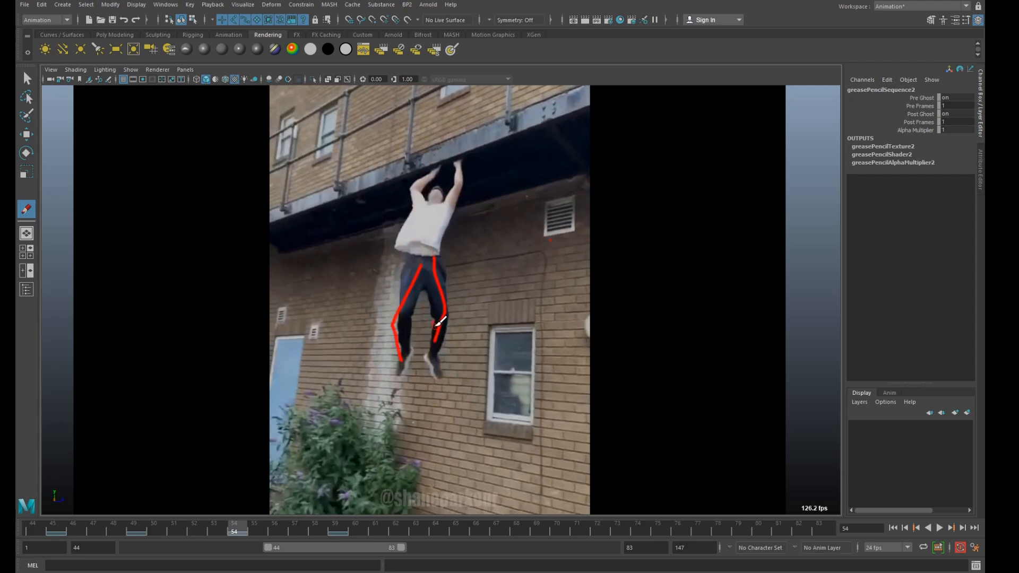
key("ctrl+z")
key("ctrl+z")
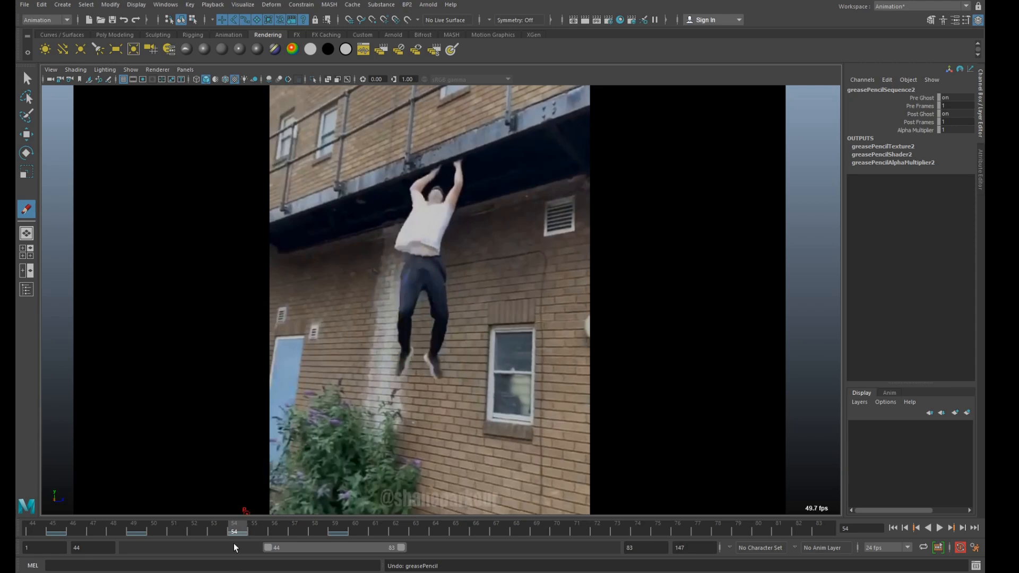
Trace the climber's straight hanging pose at frame 53, covering both legs, torso, head and the arms gripping the ledge.
mouse_move(234, 527)
left_mouse_down()
mouse_move(184, 530)
mouse_move(244, 534)
left_mouse_up()
mouse_move(264, 536)
left_mouse_down()
mouse_move(214, 537)
mouse_move(241, 532)
mouse_move(225, 532)
left_mouse_up()
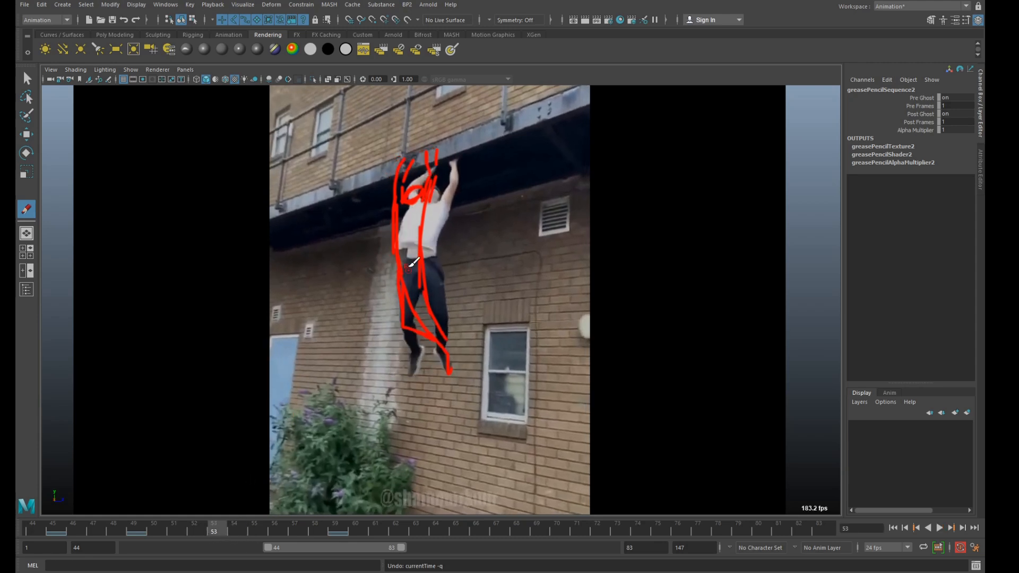
left_click_drag(420, 260, 442, 354)
left_click_drag(440, 259, 450, 343)
mouse_move(411, 272)
left_mouse_down()
mouse_move(402, 304)
mouse_move(428, 354)
left_mouse_up()
left_click_drag(413, 260, 418, 210)
mouse_move(434, 275)
left_mouse_down()
mouse_move(463, 175)
mouse_move(429, 218)
mouse_move(415, 200)
mouse_move(432, 173)
mouse_move(438, 206)
mouse_move(429, 189)
left_mouse_up()
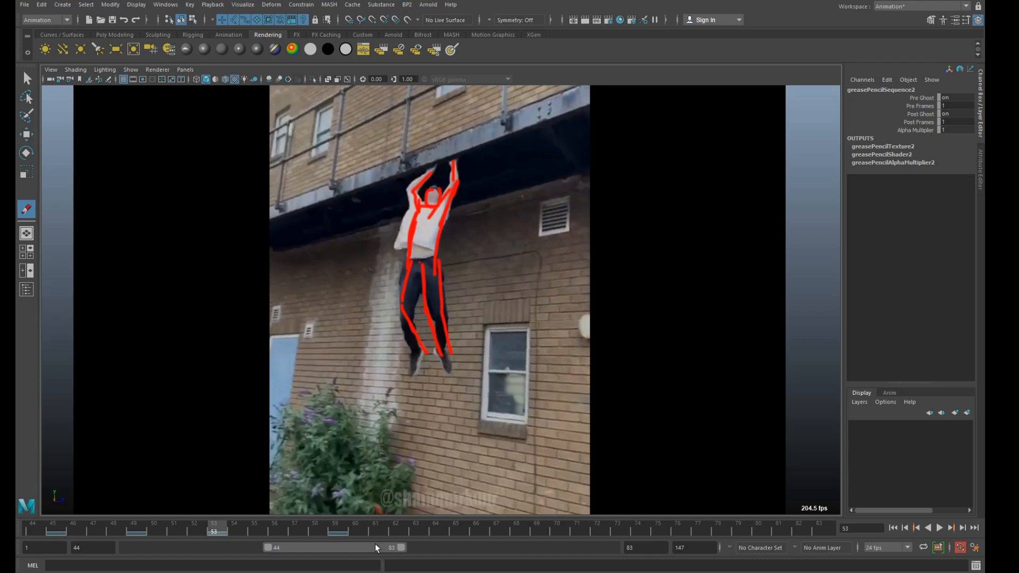
Trace the climber's tucked pose at frame 64, with both bent legs, the torso and one arm reaching up.
key("alt+v")
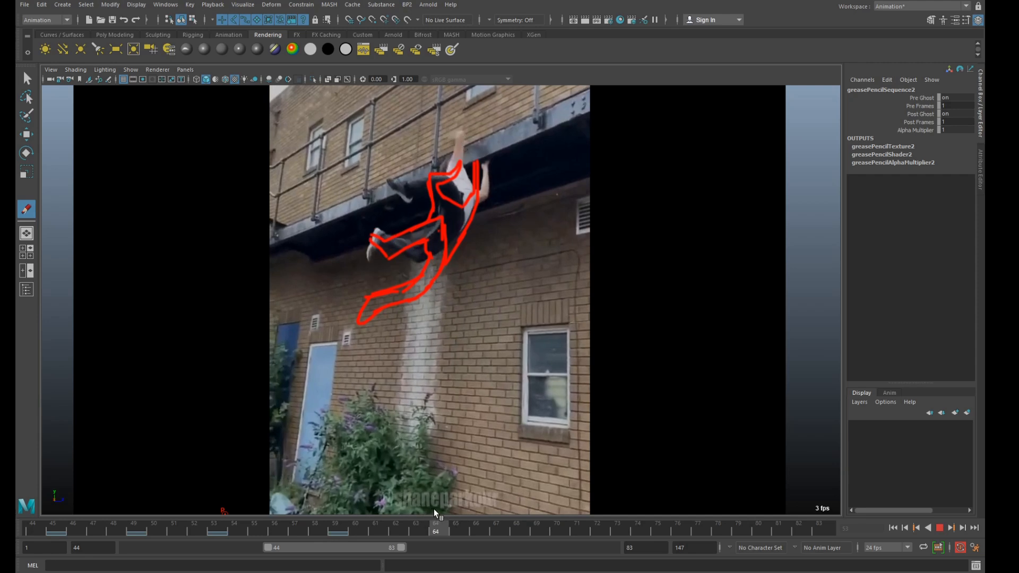
key("Escape")
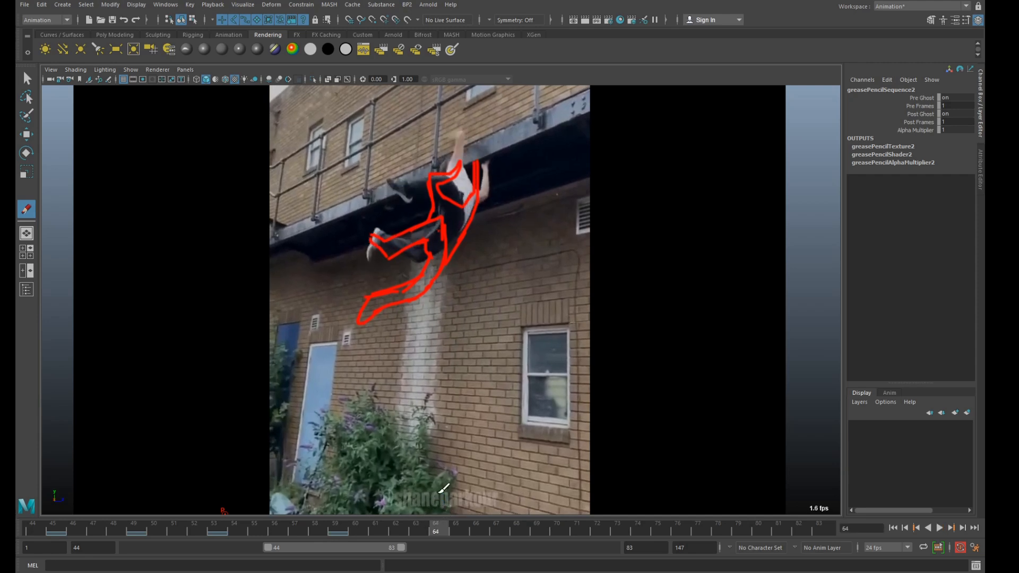
mouse_move(401, 182)
left_mouse_down()
mouse_move(390, 182)
mouse_move(406, 196)
mouse_move(437, 195)
mouse_move(441, 215)
mouse_move(420, 242)
mouse_move(380, 230)
mouse_move(368, 259)
mouse_move(459, 230)
left_mouse_up()
left_click_drag(399, 182, 455, 173)
mouse_move(458, 231)
left_mouse_down()
mouse_move(459, 130)
mouse_move(481, 191)
mouse_move(488, 156)
mouse_move(482, 200)
mouse_move(456, 244)
left_mouse_up()
Trace the climber's pose at frame 68, with one arm stretched upward, the torso and both legs kicked out.
mouse_move(429, 523)
left_mouse_down()
mouse_move(381, 537)
mouse_move(520, 515)
mouse_move(432, 520)
mouse_move(518, 498)
left_mouse_up()
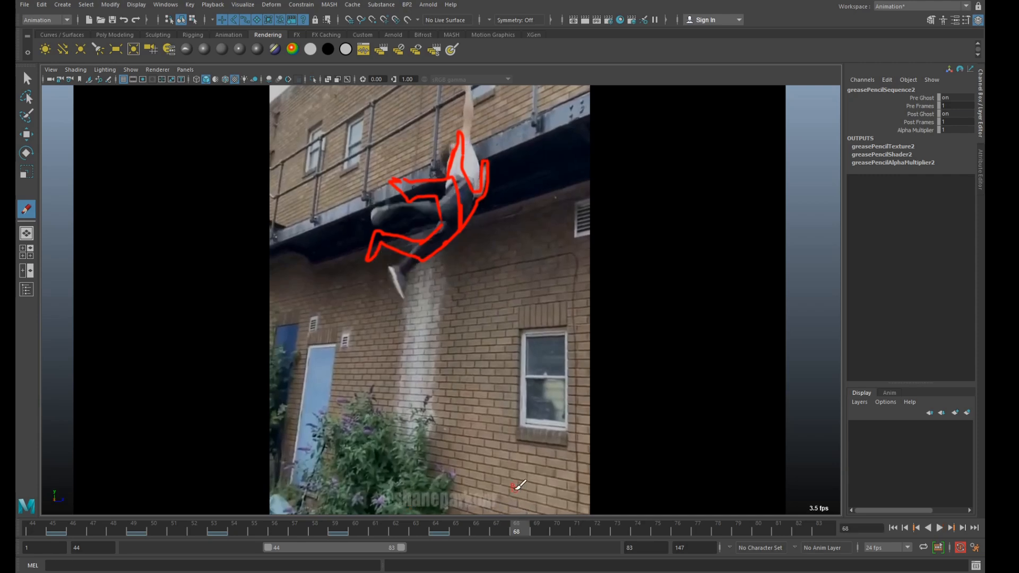
left_click(535, 530)
left_click(518, 531)
left_click_drag(473, 90, 463, 175)
mouse_move(466, 92)
left_mouse_down()
mouse_move(445, 190)
mouse_move(383, 209)
mouse_move(366, 230)
mouse_move(468, 200)
left_mouse_up()
mouse_move(479, 137)
left_mouse_down()
mouse_move(443, 245)
mouse_move(402, 283)
left_mouse_up()
mouse_move(457, 208)
left_mouse_down()
mouse_move(403, 261)
mouse_move(407, 283)
left_mouse_up()
left_click_drag(473, 137, 474, 194)
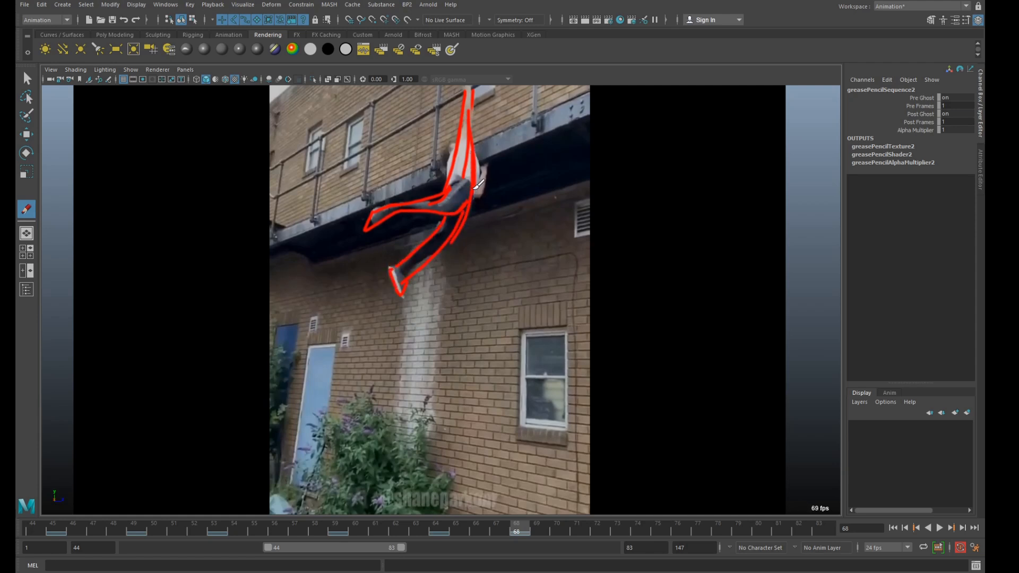
left_click_drag(473, 115, 474, 92)
Trace the climber's torso, dangling legs and feet, arms and head at frame 76.
key("alt+v")
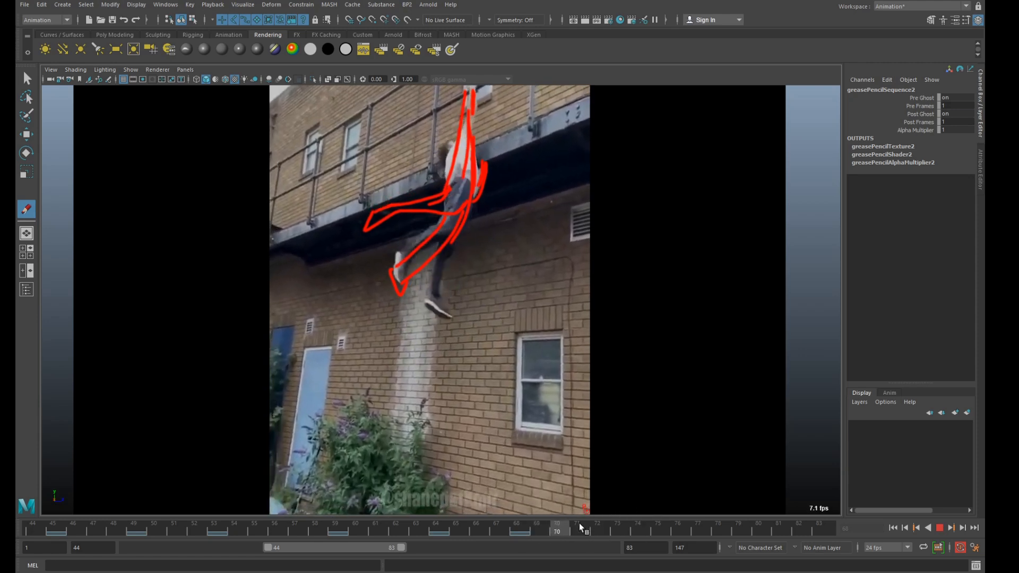
mouse_move(708, 502)
left_mouse_down()
mouse_move(579, 508)
mouse_move(519, 531)
mouse_move(705, 498)
mouse_move(653, 512)
mouse_move(698, 498)
mouse_move(658, 504)
mouse_move(684, 499)
left_mouse_up()
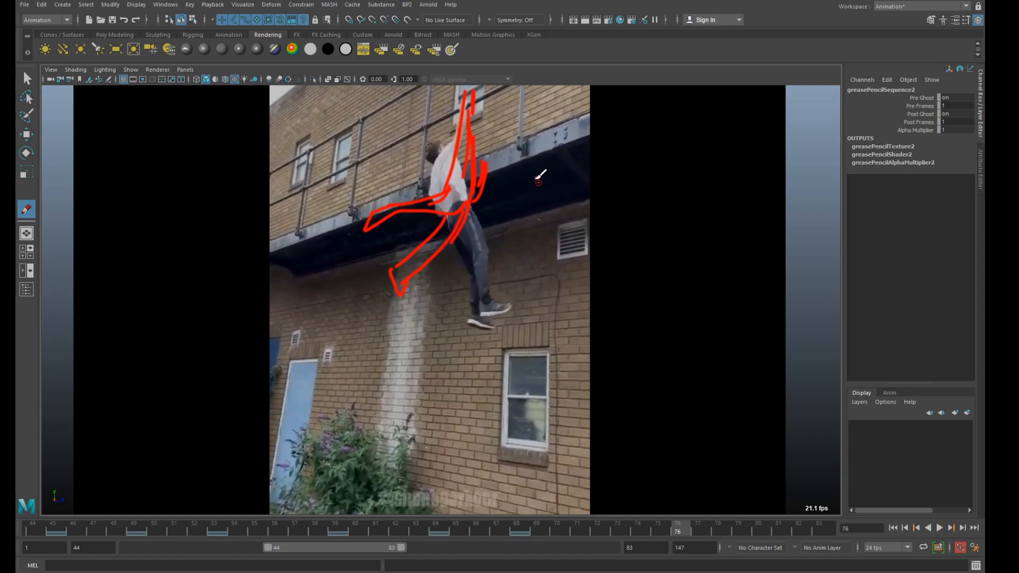
mouse_move(431, 176)
left_mouse_down()
mouse_move(466, 104)
mouse_move(435, 193)
mouse_move(482, 306)
left_mouse_up()
mouse_move(462, 183)
left_mouse_down()
mouse_move(504, 305)
mouse_move(481, 316)
left_mouse_up()
mouse_move(458, 236)
left_mouse_down()
mouse_move(473, 319)
mouse_move(496, 326)
left_mouse_up()
left_click_drag(436, 162, 432, 145)
Trace the climber's hips, both backswung legs and feet at frame 82.
mouse_move(677, 527)
left_mouse_down()
mouse_move(533, 546)
mouse_move(531, 529)
mouse_move(660, 510)
mouse_move(680, 523)
left_mouse_up()
mouse_move(376, 550)
left_mouse_down()
mouse_move(501, 522)
mouse_move(451, 527)
mouse_move(578, 527)
mouse_move(442, 531)
mouse_move(612, 527)
mouse_move(439, 528)
mouse_move(547, 528)
left_mouse_up()
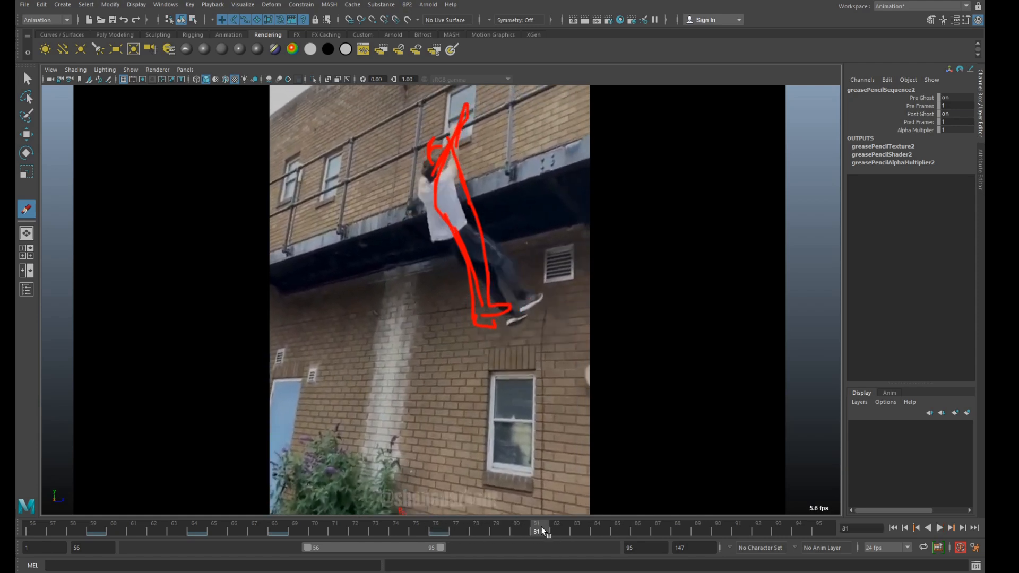
left_click(552, 531)
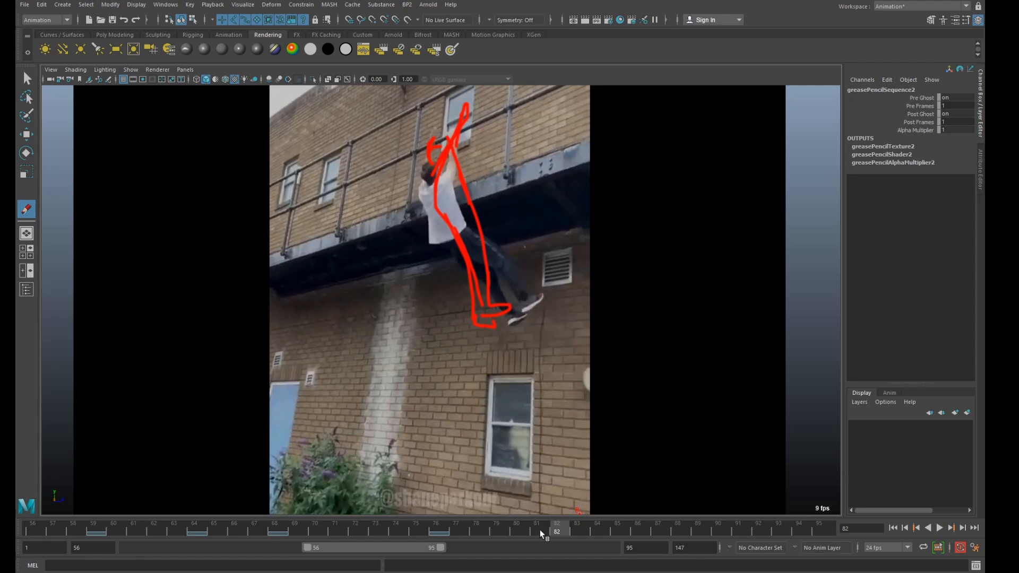
mouse_move(453, 259)
left_mouse_down()
mouse_move(460, 236)
mouse_move(486, 237)
mouse_move(519, 276)
left_mouse_up()
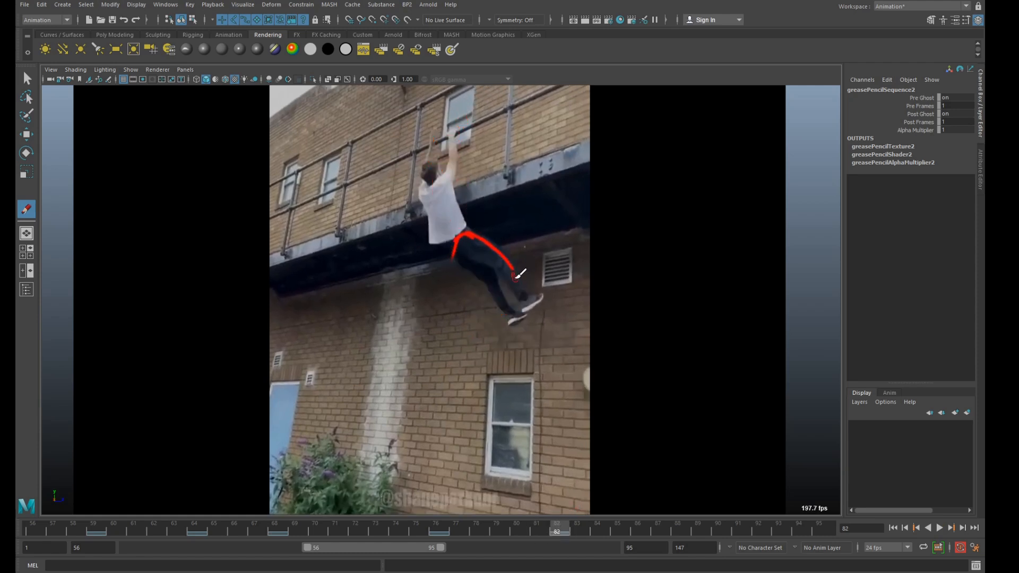
mouse_move(458, 248)
left_mouse_down()
mouse_move(516, 274)
mouse_move(531, 307)
mouse_move(538, 300)
mouse_move(525, 309)
mouse_move(502, 294)
mouse_move(515, 322)
left_mouse_up()
left_click_drag(495, 277, 504, 296)
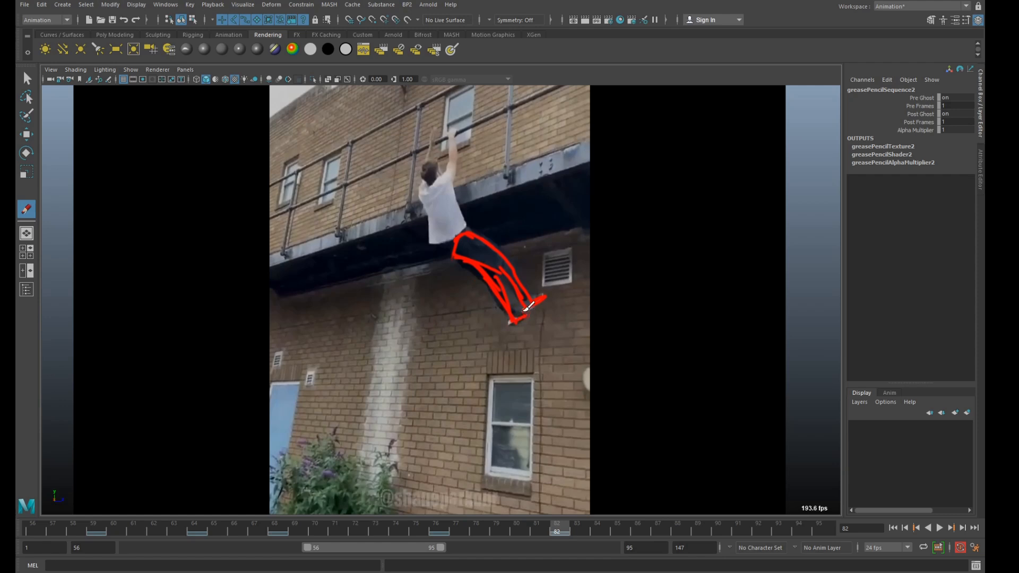
Complete the frame 82 drawing with the climber's torso, head and both arms reaching for the railing.
left_click(466, 224)
mouse_move(474, 232)
left_mouse_down()
mouse_move(455, 182)
mouse_move(425, 191)
mouse_move(458, 261)
left_mouse_up()
left_click_drag(433, 219, 456, 253)
mouse_move(446, 169)
left_mouse_down()
mouse_move(450, 135)
mouse_move(455, 182)
mouse_move(426, 175)
mouse_move(432, 144)
left_mouse_up()
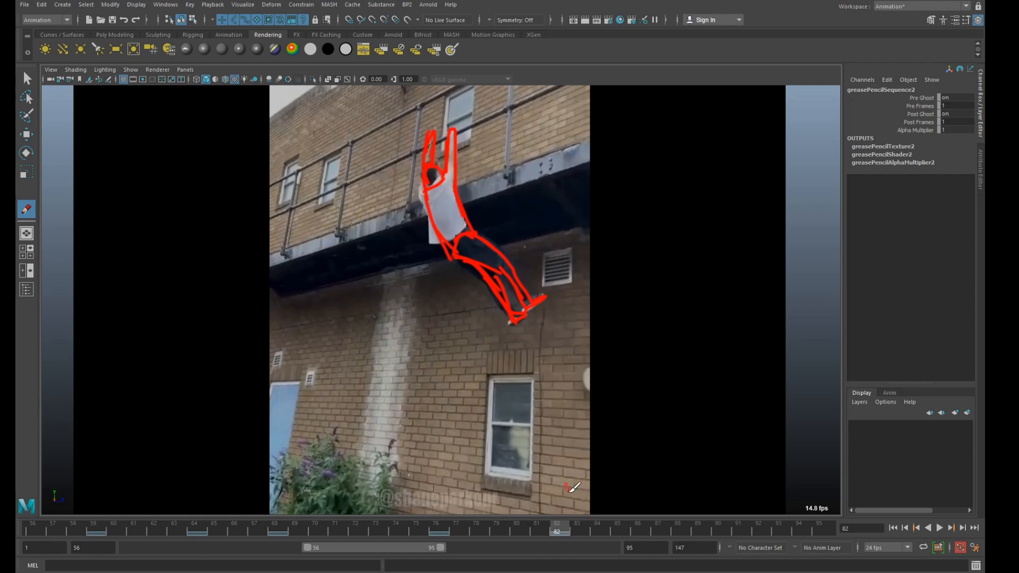
key("alt+v")
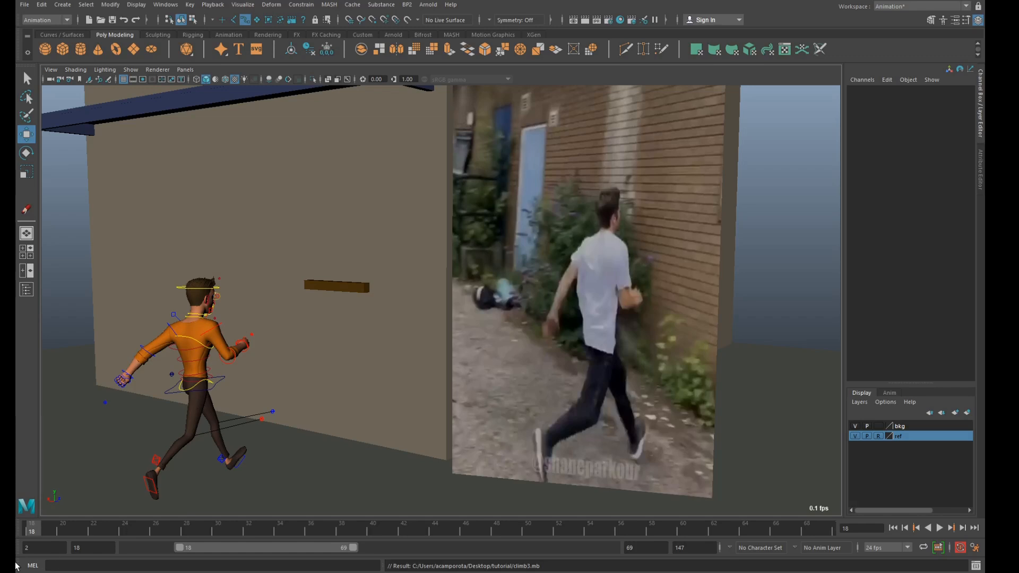
Select all of the character's rig controls at frame 24 and compare the keyed poses at frames 18 and 24.
key("alt+v")
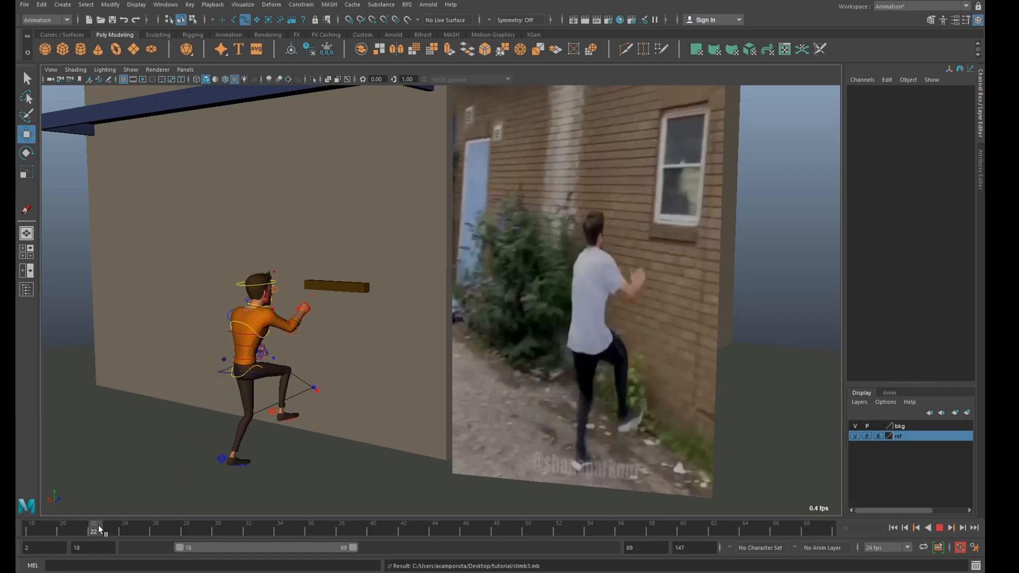
left_click(127, 526)
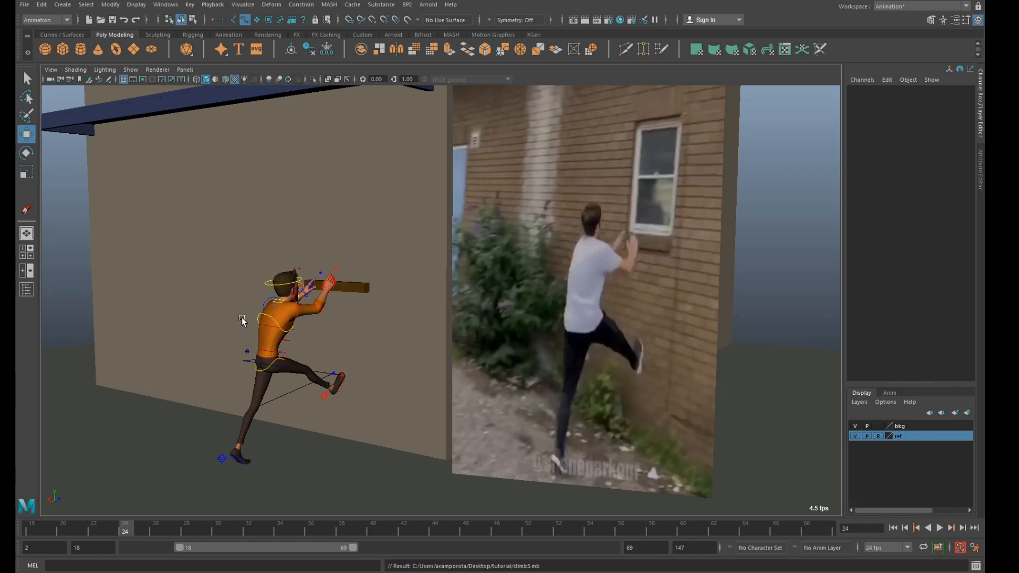
left_click_drag(184, 247, 424, 492)
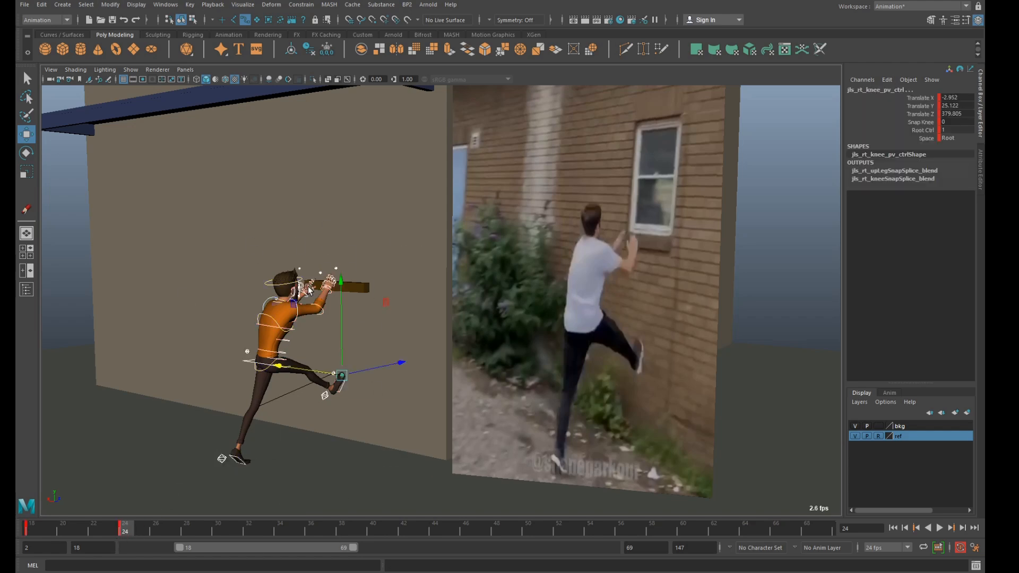
key("comma")
key("period")
key("comma")
key("period")
key("comma")
key("period")
Review the traced reference drawings in the enlarged footage camera view, up to the window ledge pose at frame 30.
key("space")
key("space")
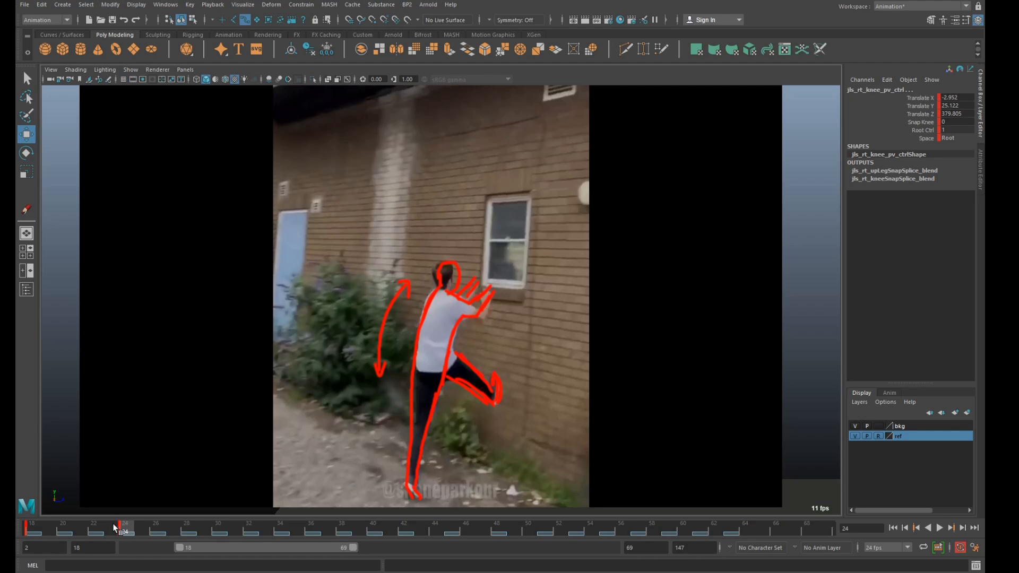
key("alt+v")
left_click(68, 526)
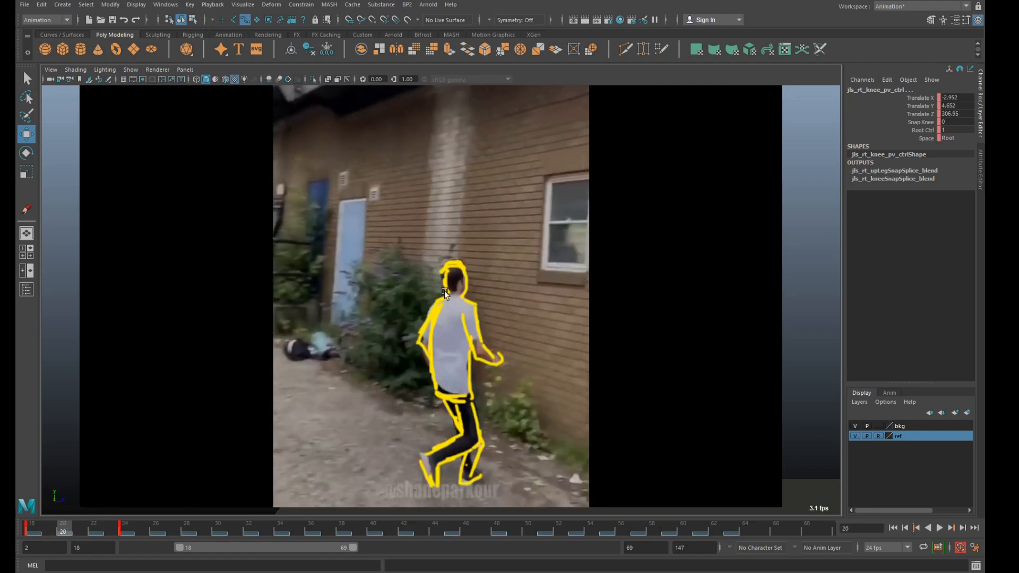
key("alt+v")
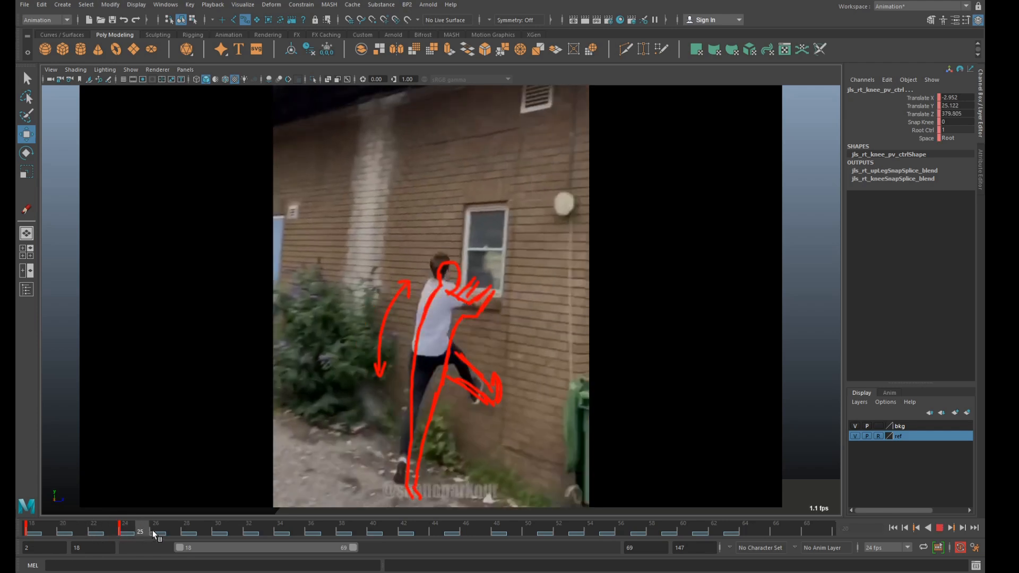
key("alt+v")
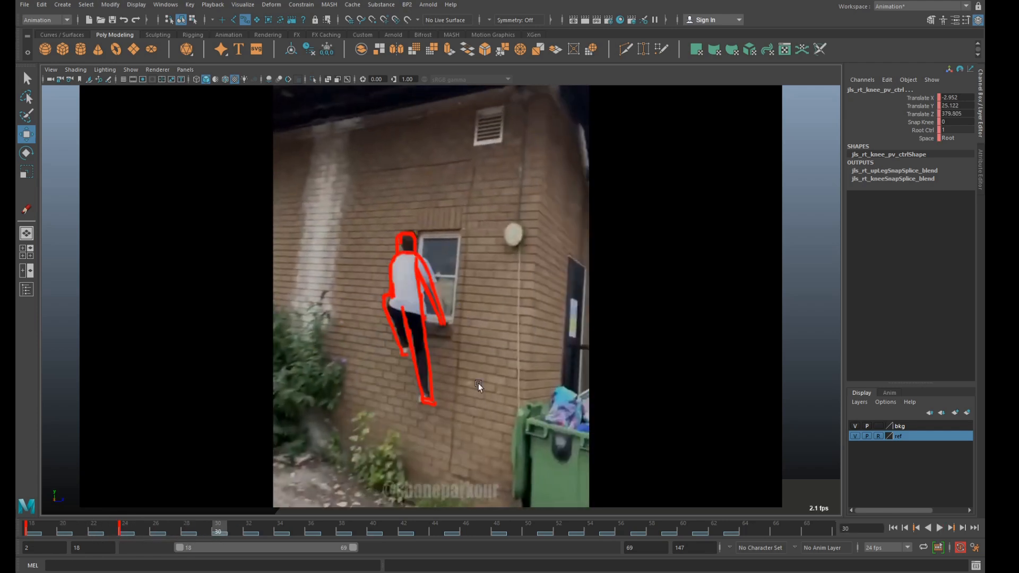
Return to the enlarged character view, key all of the rig's controls at frame 30 and clear the selection.
key("space")
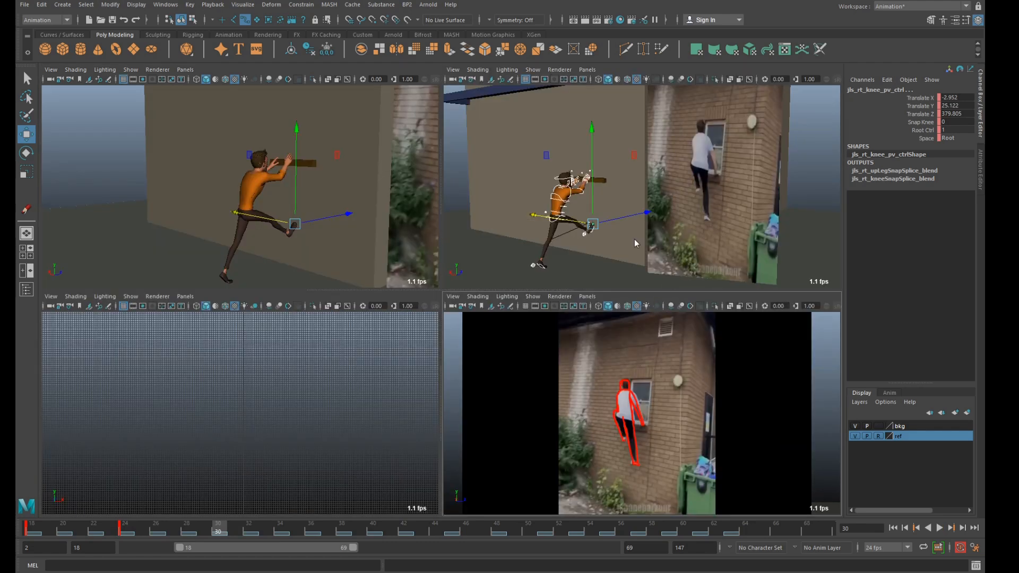
key("space")
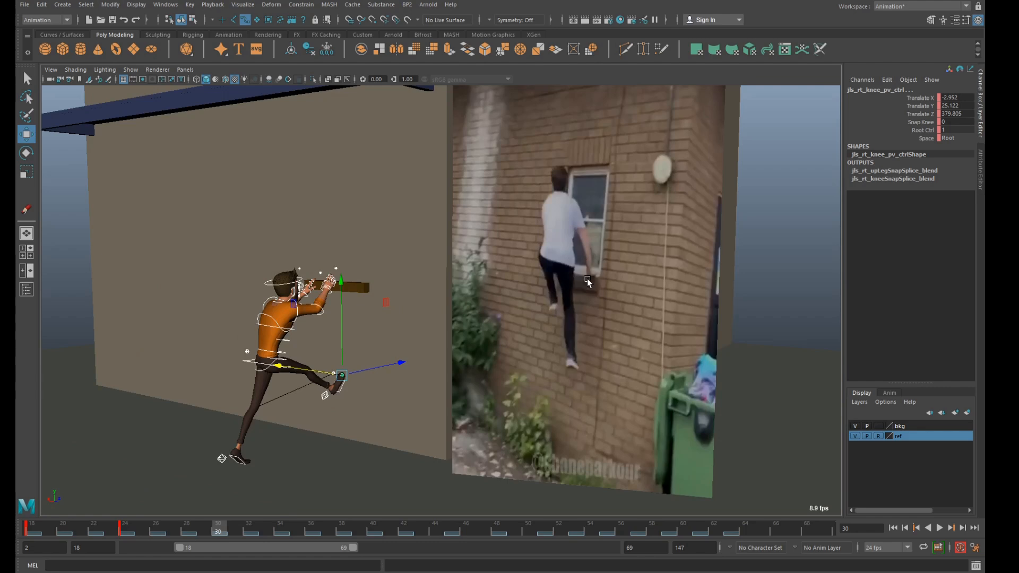
scroll(343, 310, "up", 3)
left_click_drag(344, 321, 352, 313, "alt")
scroll(346, 313, "down", 2)
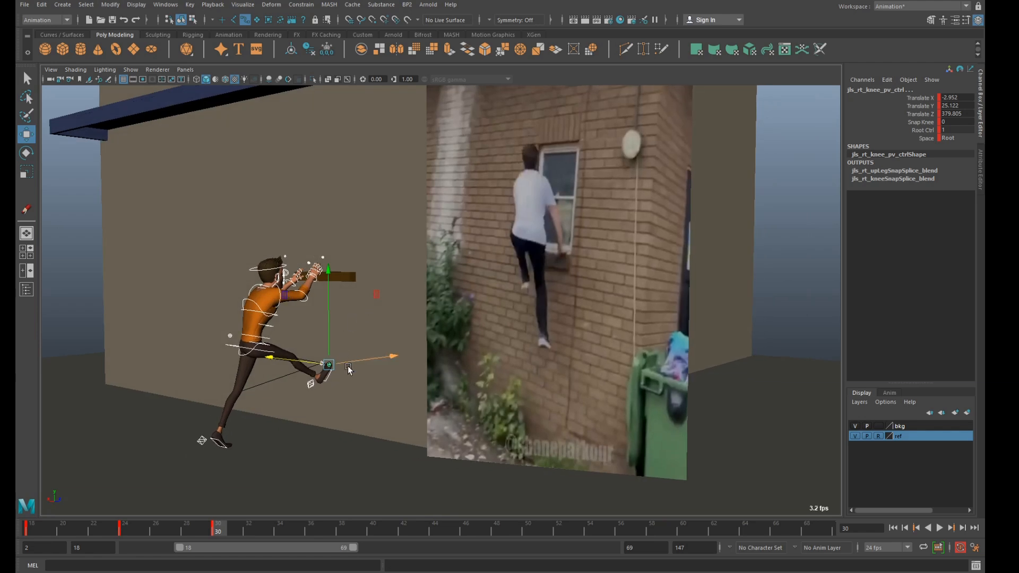
left_click_drag(387, 354, 327, 387, "alt")
left_click(274, 419)
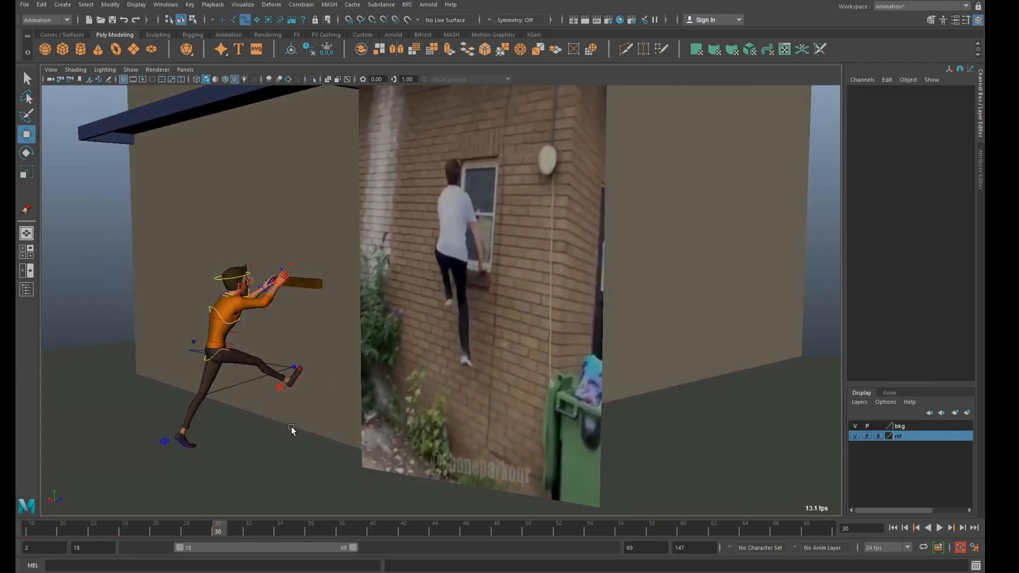
Rotate the right foot control at frame 30 to about -4.4 in X, raise it to about 64.4 in Y and compare with frame 24.
left_click(281, 393)
mouse_move(296, 388)
left_mouse_down()
mouse_move(317, 382)
mouse_move(306, 386)
left_mouse_up()
key("e")
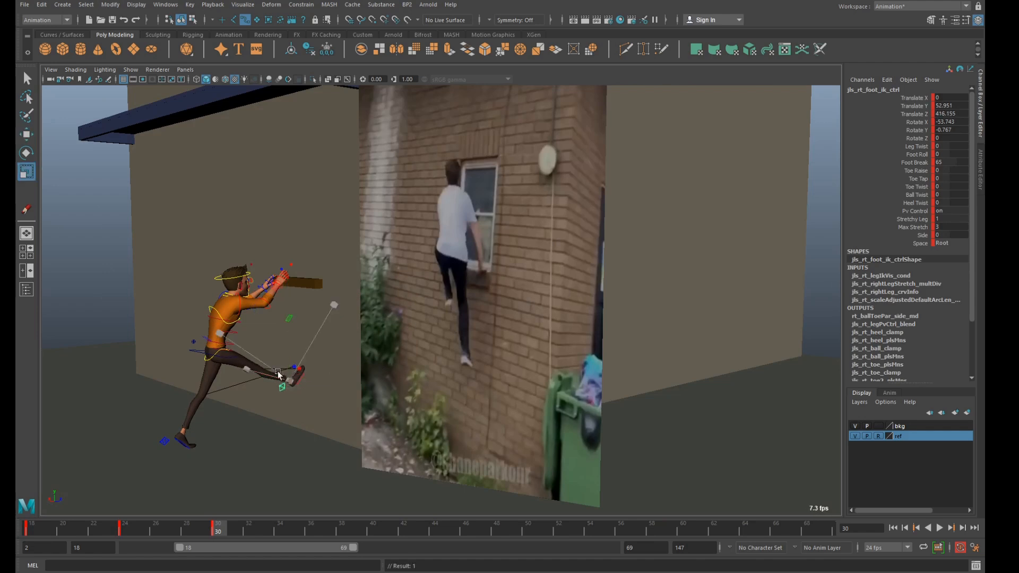
left_click_drag(211, 364, 295, 317)
key("w")
key("f")
scroll(363, 380, "down", 3)
left_click_drag(499, 378, 481, 389, "alt")
scroll(460, 378, "down", 4)
left_click_drag(196, 526, 132, 515)
key("period")
key("comma")
key("period")
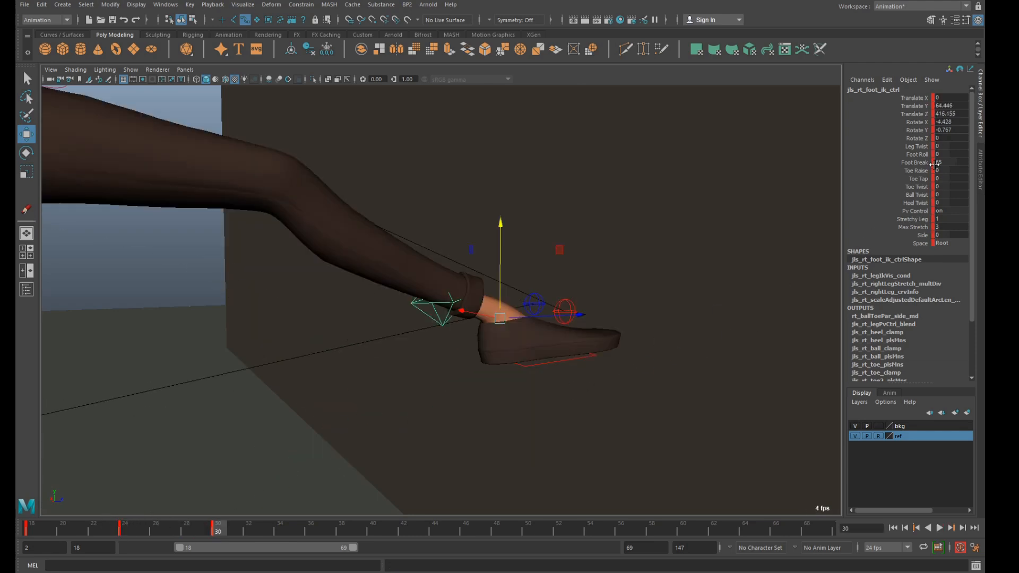
Set the right foot's Toe Tap to -38.3, rotate the foot to about -21 in X and compare frames 24 and 30.
left_click(920, 179)
middle_click_drag(658, 221, 517, 239)
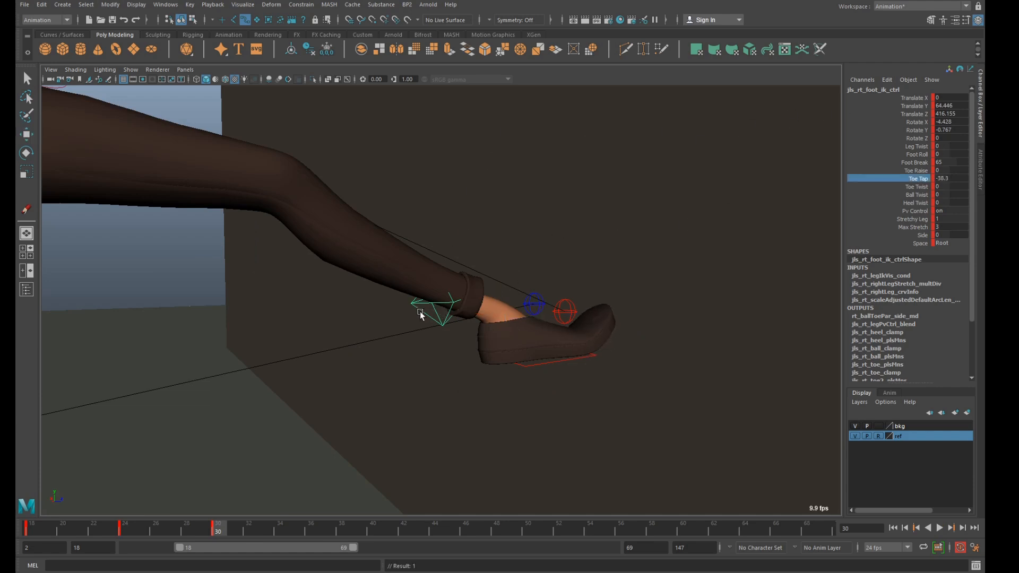
key("e")
mouse_move(417, 304)
left_mouse_down()
mouse_move(421, 292)
mouse_move(429, 316)
left_mouse_up()
key("comma")
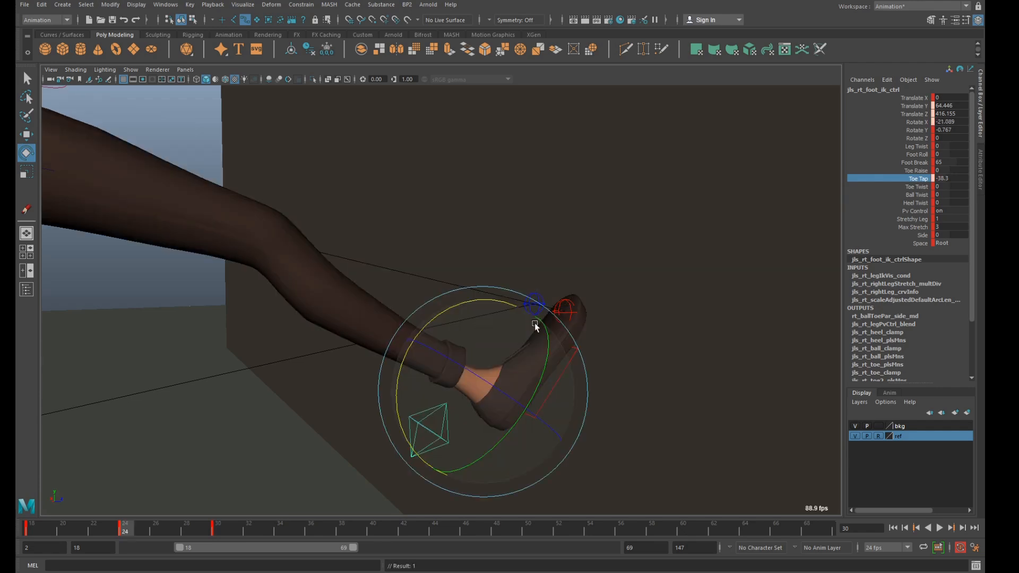
key("period")
key("comma")
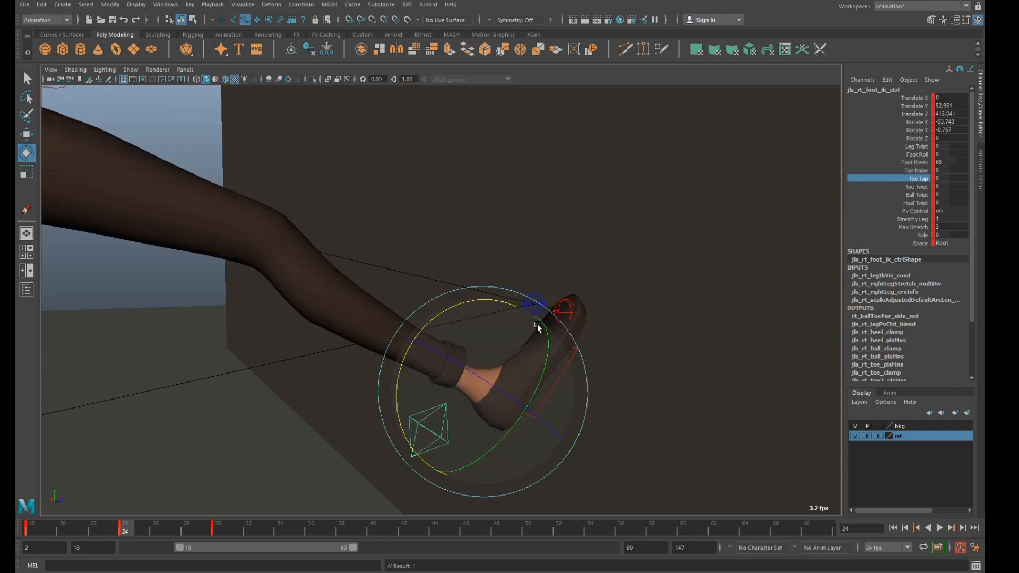
key("period")
key("comma")
key("period")
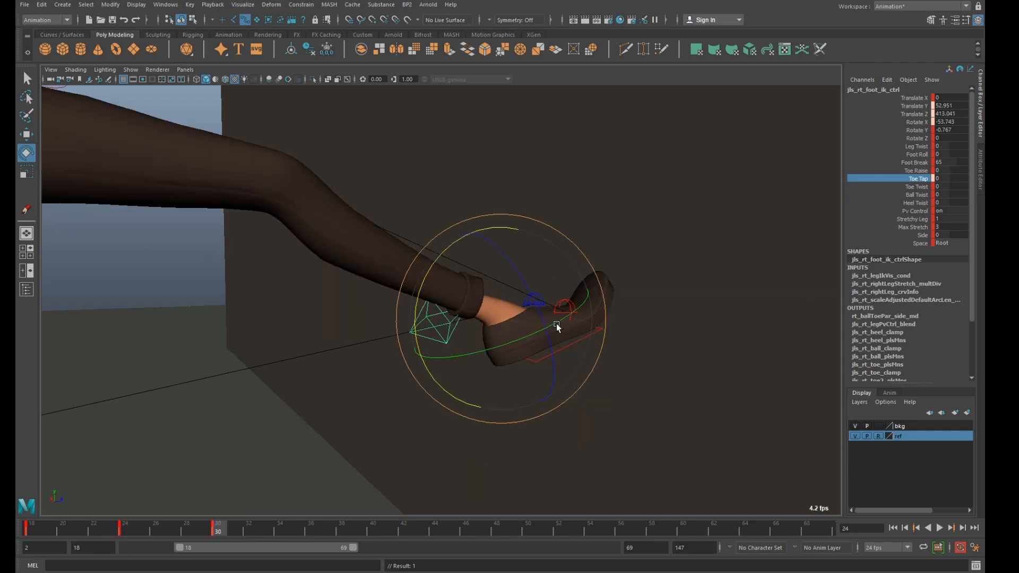
Move the right foot control slightly down and toward the wall, to about Y 61 and Z 418.1.
key("w")
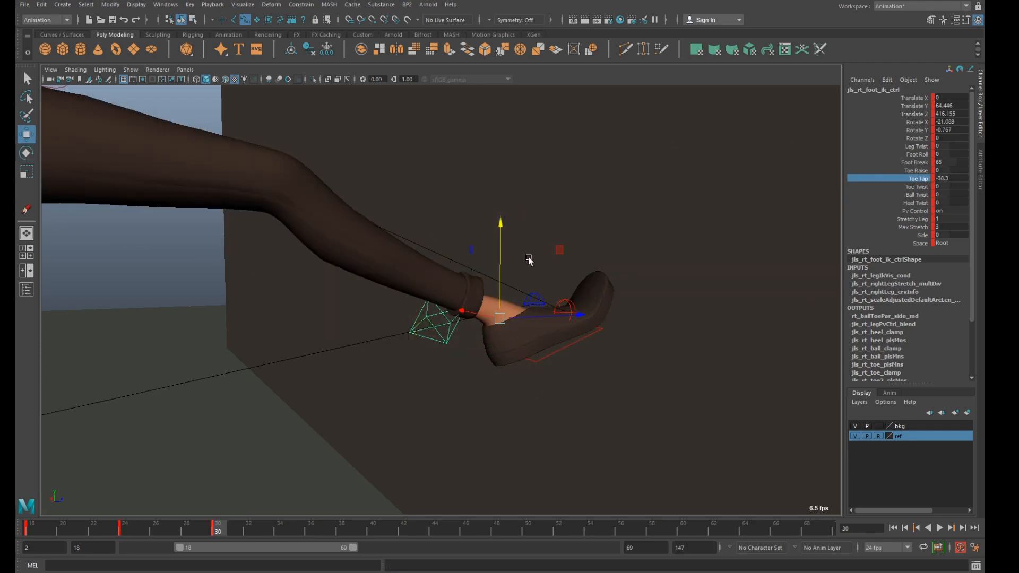
left_click_drag(500, 246, 555, 327)
scroll(552, 314, "down", 10)
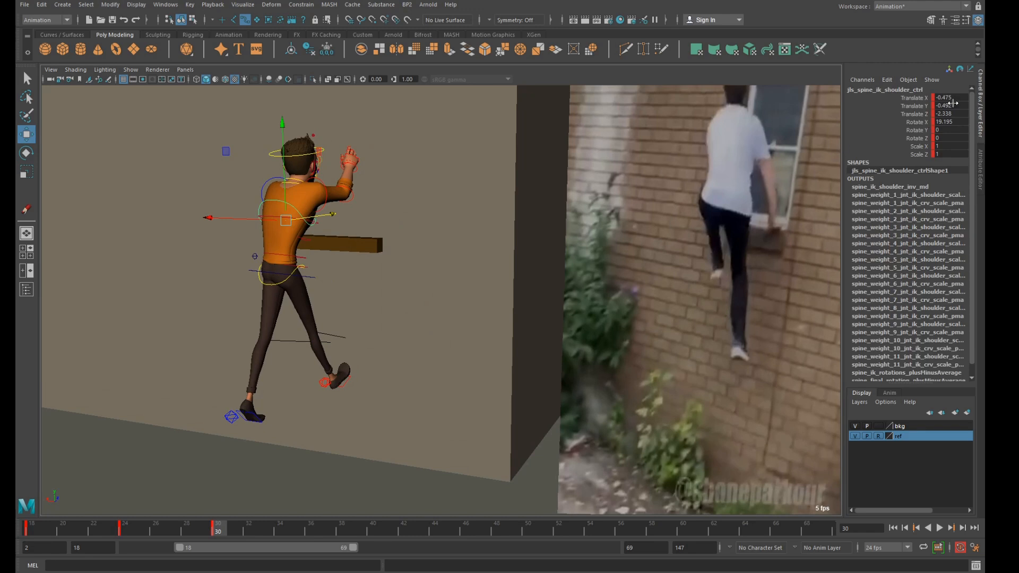
Reset the translations and rotations of the spine's IK shoulder and hip controls to 0 at frame 30.
left_click_drag(954, 103, 956, 114)
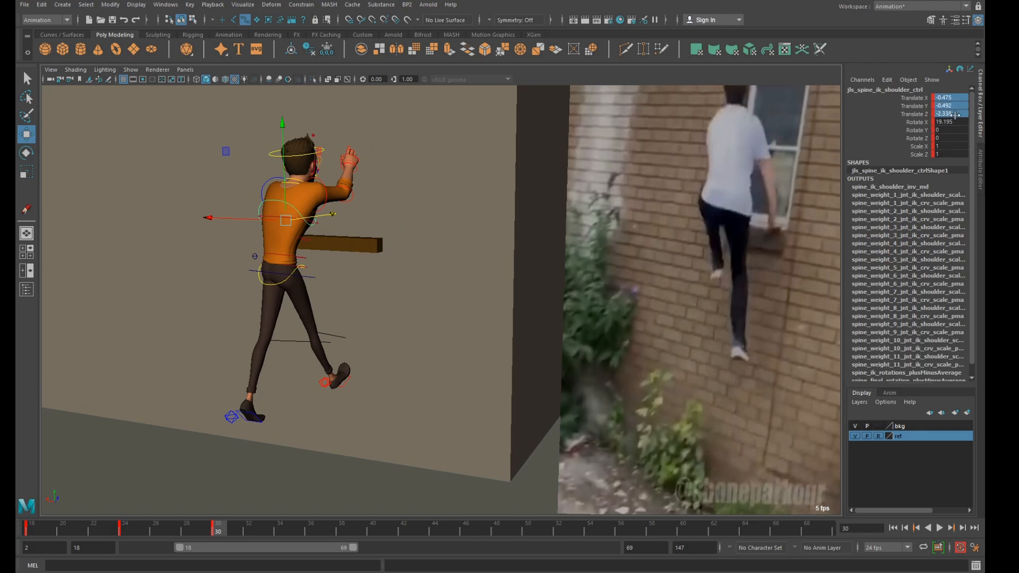
type("0")
key("Return")
left_click(285, 286)
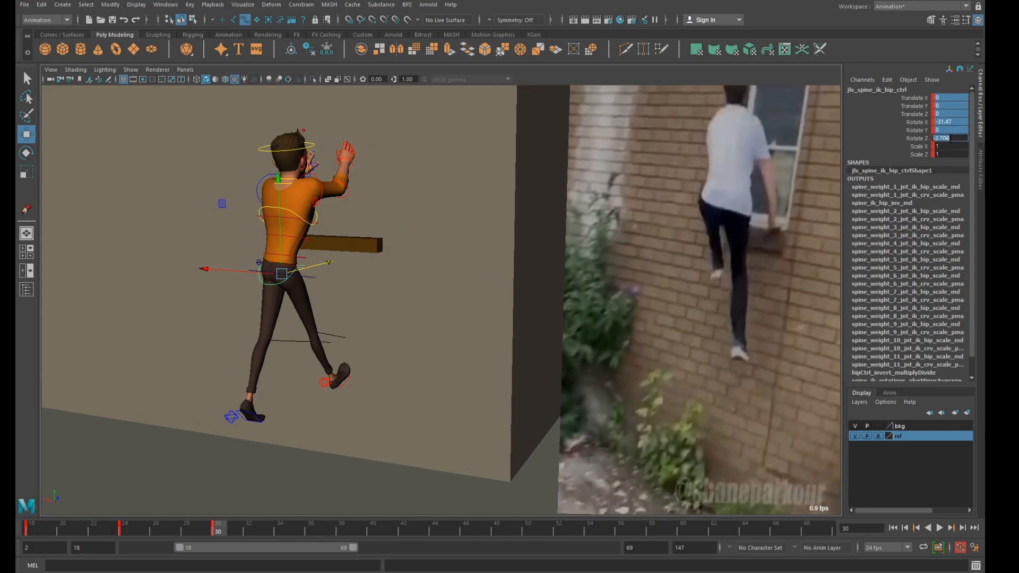
type("0")
key("Return")
scroll(412, 212, "up", 1)
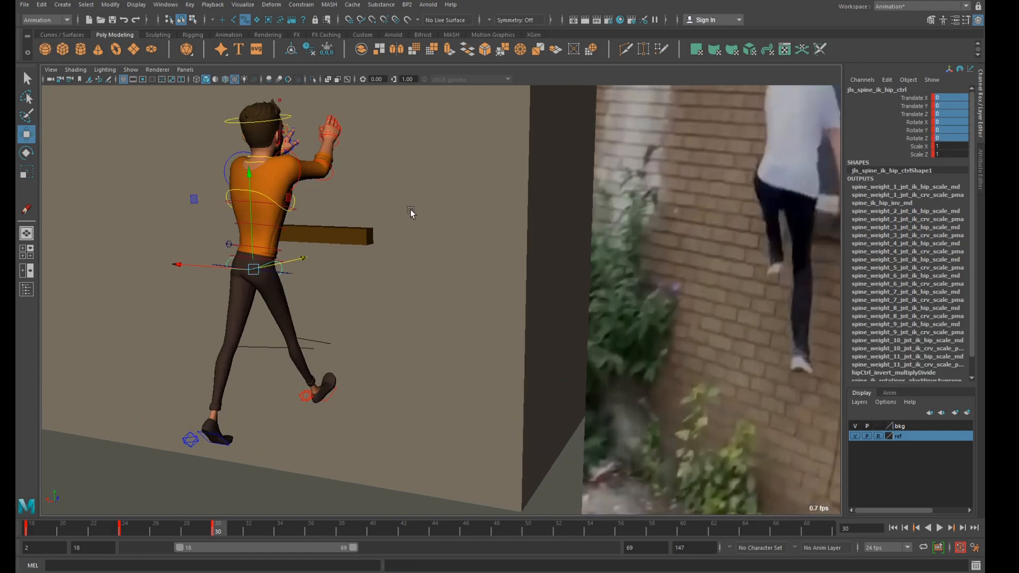
Reset the rotations of the right upper arm, elbow and wrist FK controls to 0.
scroll(412, 213, "down", 2)
left_click_drag(412, 212, 432, 212, "alt")
middle_click_drag(432, 212, 437, 236, "alt")
scroll(437, 237, "up", 3)
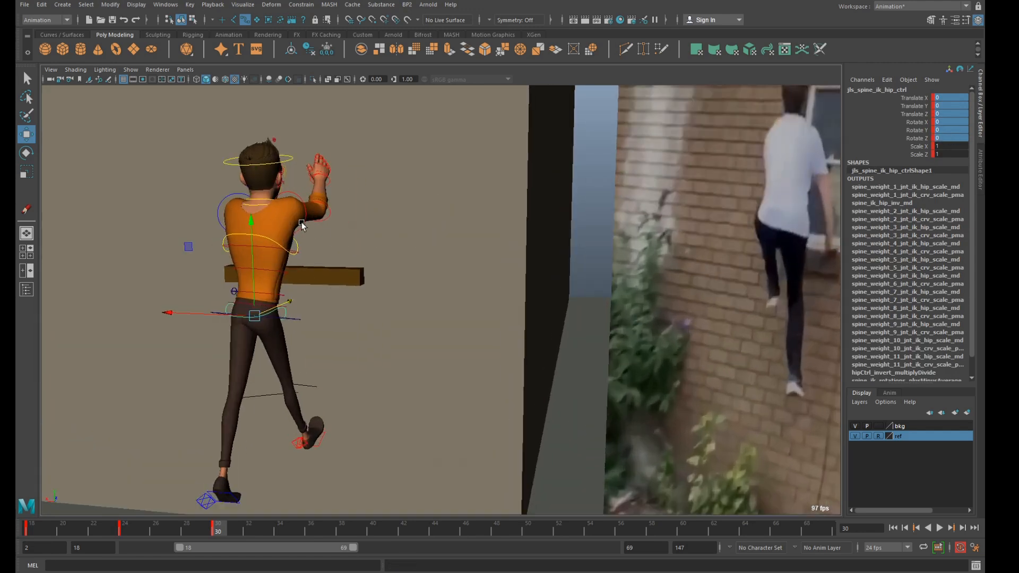
middle_click_drag(301, 226, 310, 254, "alt")
left_click(311, 254)
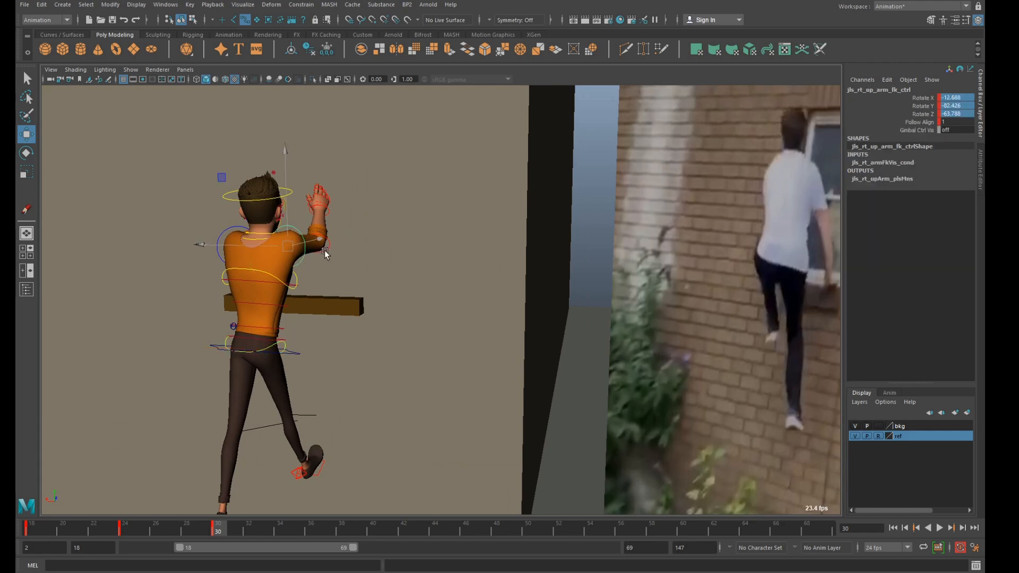
key("q")
left_click(326, 250, "shift")
left_click(330, 213, "shift")
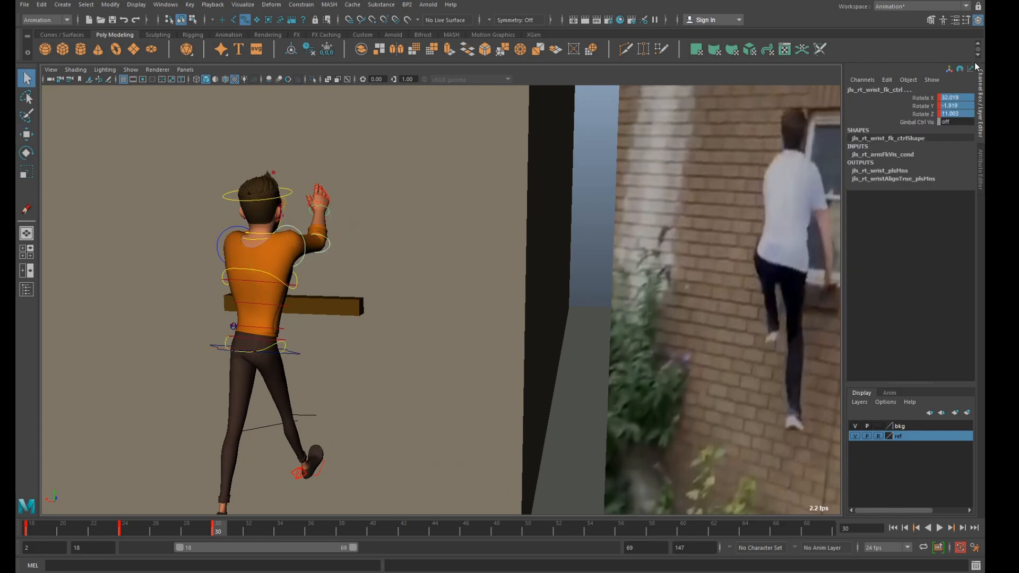
type("0")
key("Return")
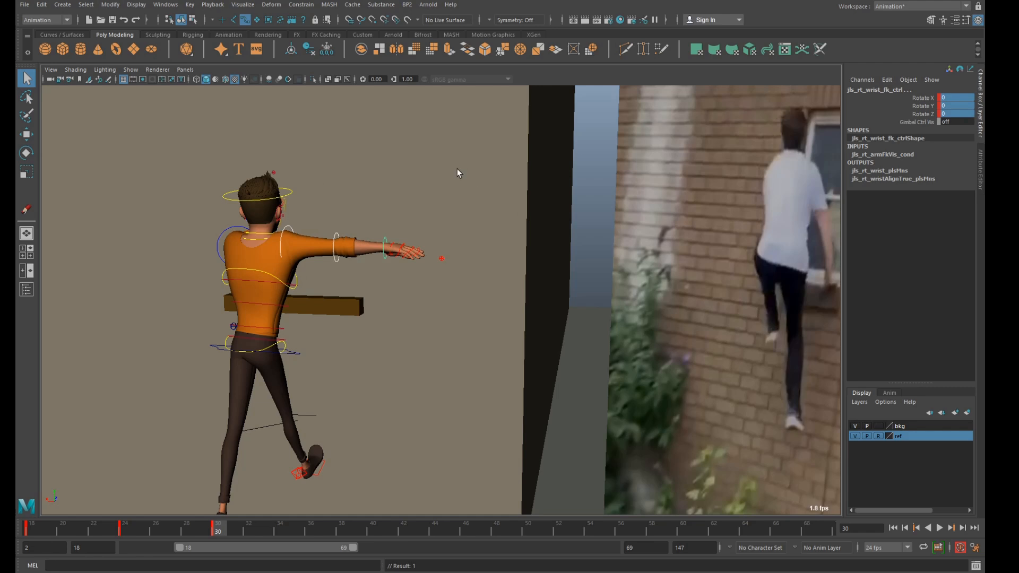
Reset the rotations of the left wrist, elbow and upper arm FK controls to 0.
left_click_drag(322, 226, 419, 233, "alt")
left_click(400, 266)
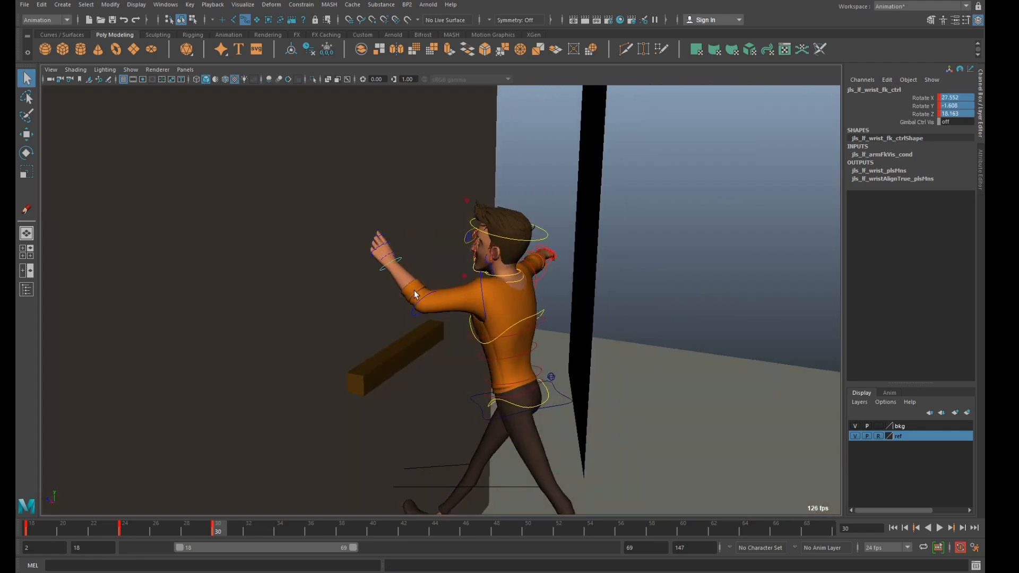
left_click(415, 310, "shift")
left_click(482, 292, "shift")
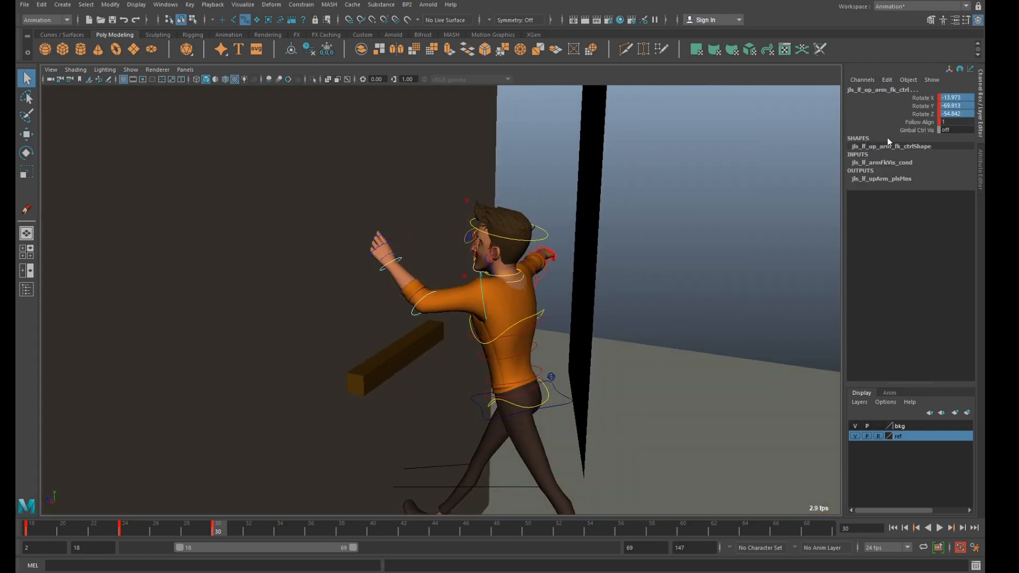
type("0")
key("Return")
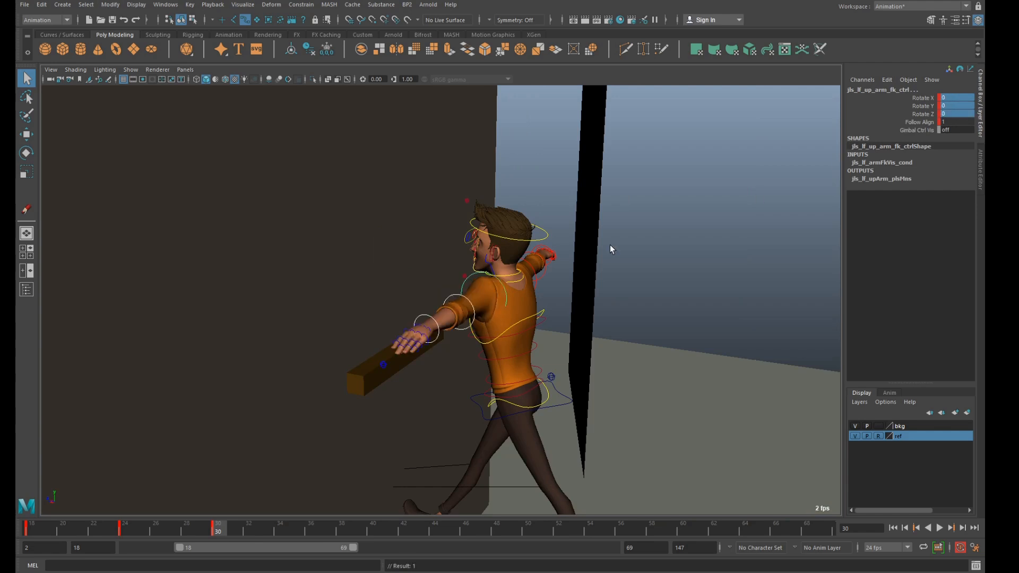
Reset the translations and rotations of both clavicle controls to 0, using wireframe display to reach them.
left_click(487, 266)
scroll(507, 285, "up", 4)
left_click_drag(626, 320, 528, 315, "alt")
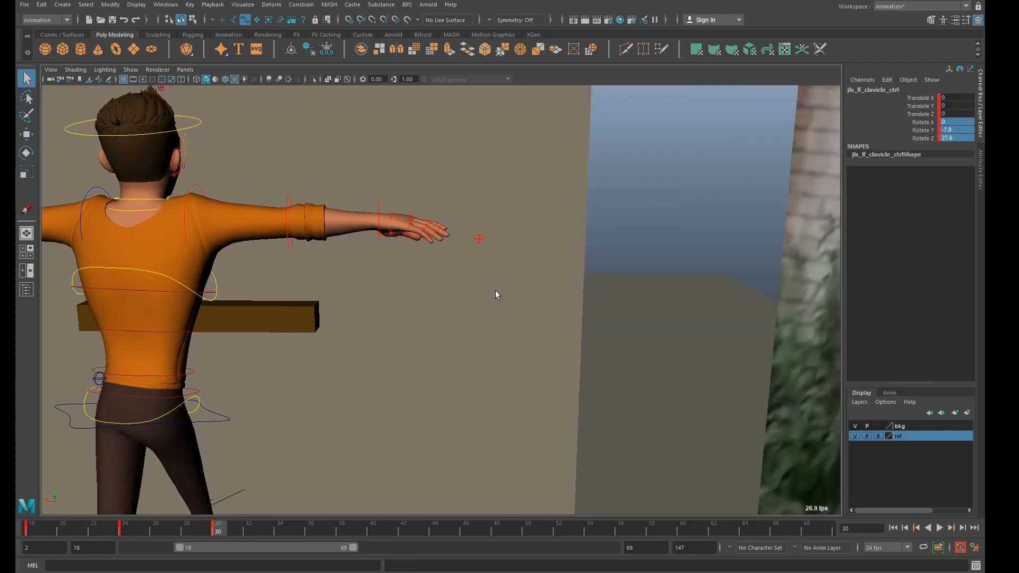
key("4")
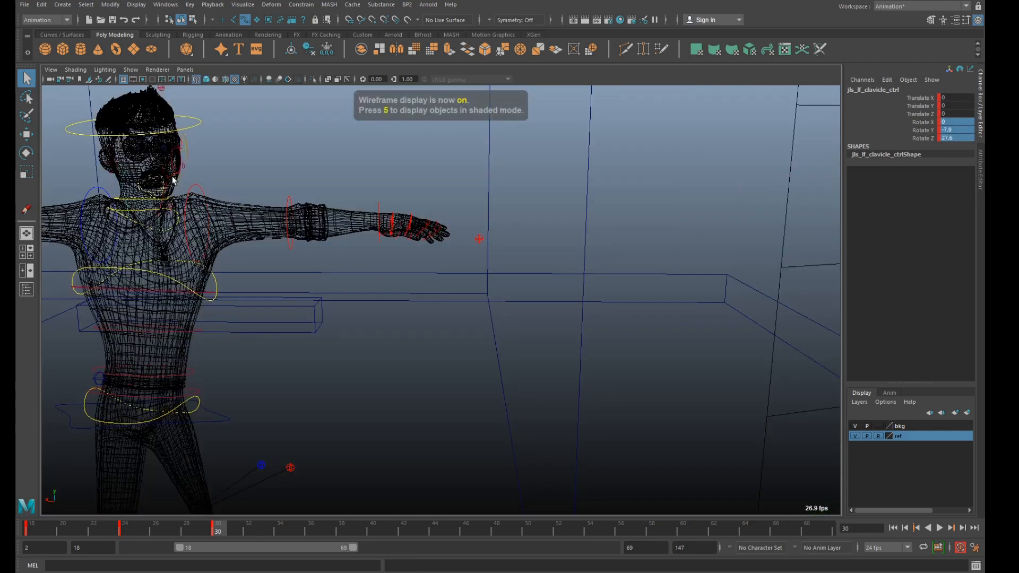
left_click_drag(956, 97, 955, 138)
type("0")
key("Return")
scroll(422, 222, "down", 5)
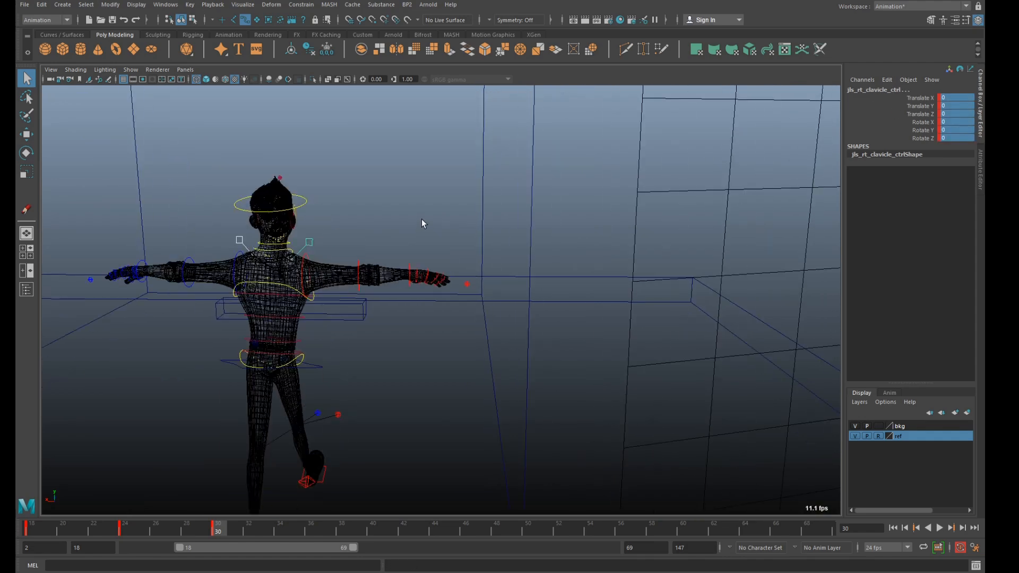
With textured shading restored, move the COG control toward the ledge to about X 15, Y 64.1, Z 397.4 and turn it to about 20 in Y.
key("5")
scroll(440, 234, "down", 3)
scroll(440, 233, "up", 1)
key("6")
left_click_drag(441, 230, 346, 320, "alt")
left_click(343, 323)
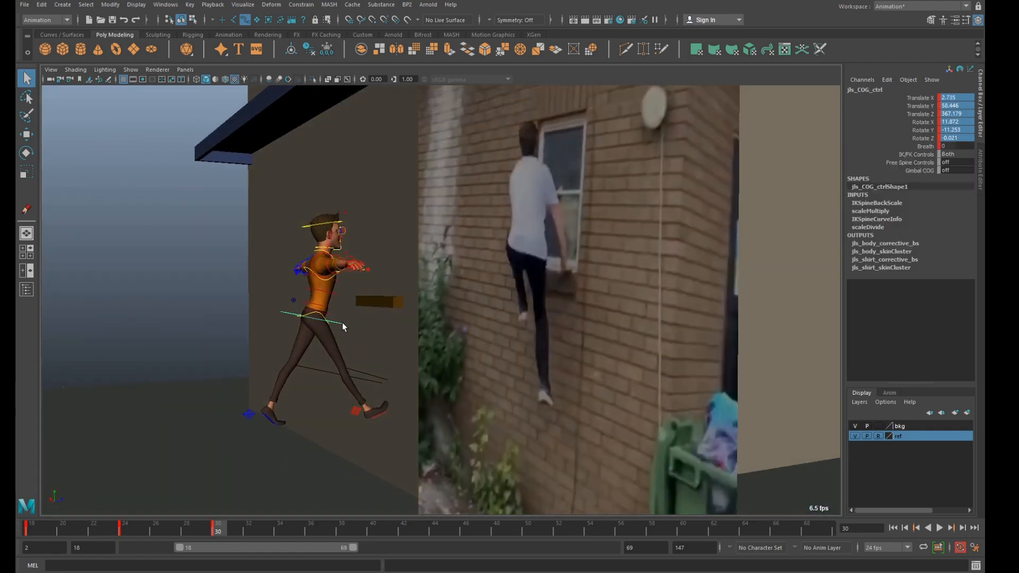
key("w")
left_click_drag(385, 261, 437, 291)
left_click_drag(301, 328, 285, 325)
key("e")
left_click_drag(405, 316, 523, 492)
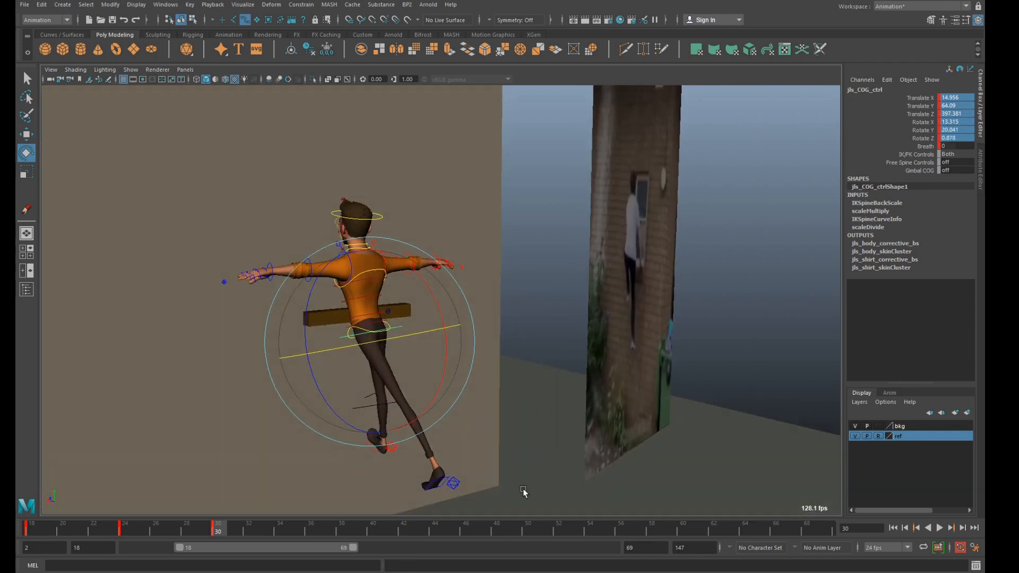
Set the left foot control's Foot Roll to 0.
left_click(454, 484)
left_click(945, 155)
type("0")
key("Return")
scroll(471, 300, "down", 5)
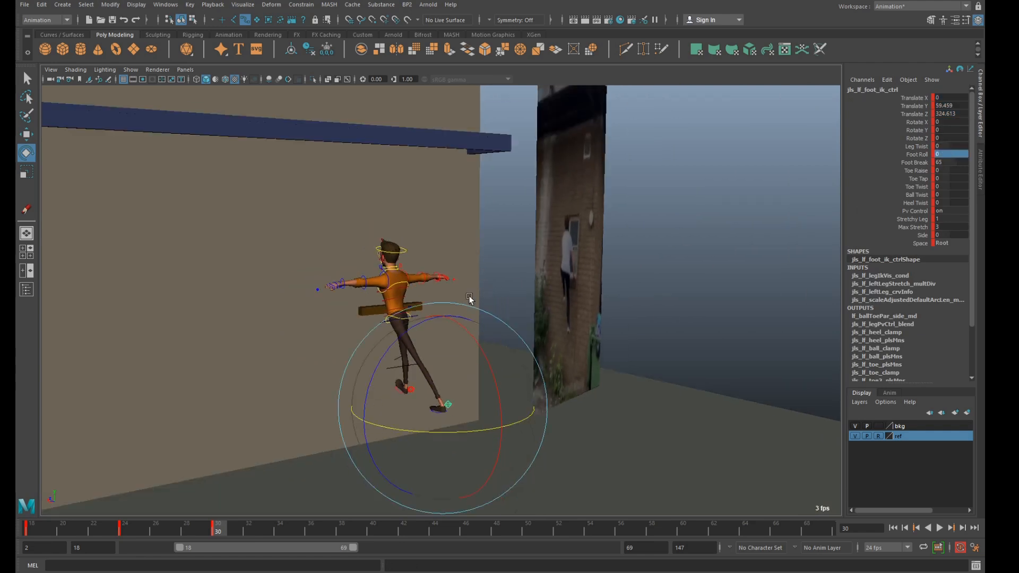
Lift the left foot control against the wall below the ledge, at about X 22.9, Y 117.5, Z 410.1.
left_click_drag(453, 323, 369, 291, "alt")
key("w")
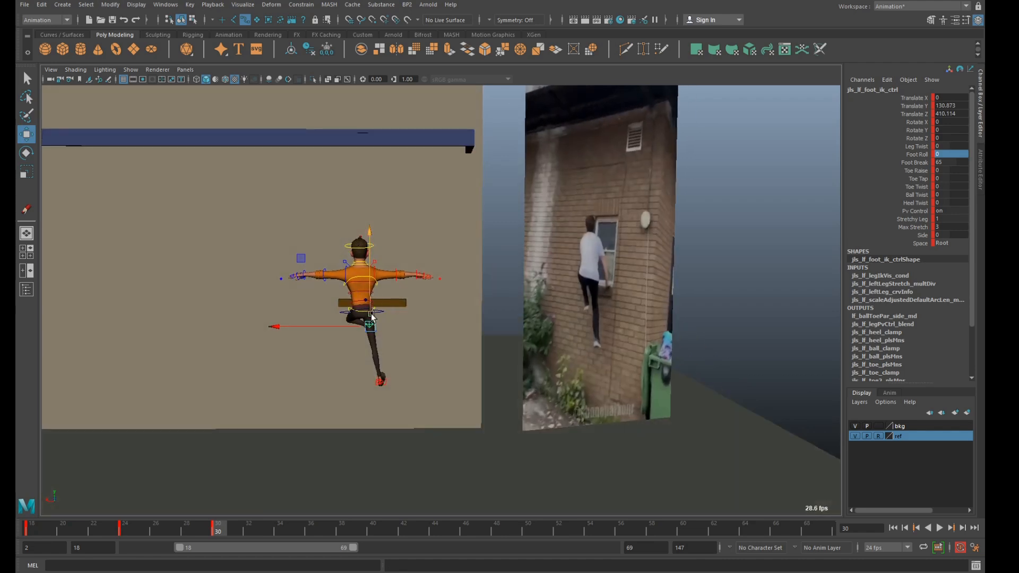
left_click_drag(305, 258, 298, 268)
scroll(338, 282, "up", 3)
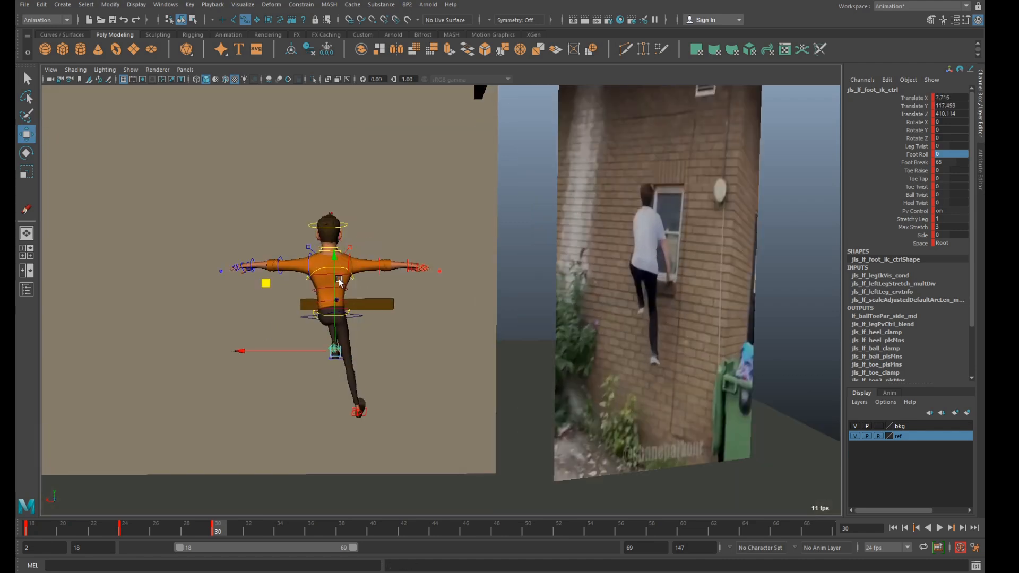
left_click_drag(292, 360, 276, 354)
In wireframe display, move the left knee's pole vector control out to the side, to about X 74.5, Y 137.8, Z 407.5.
key("4")
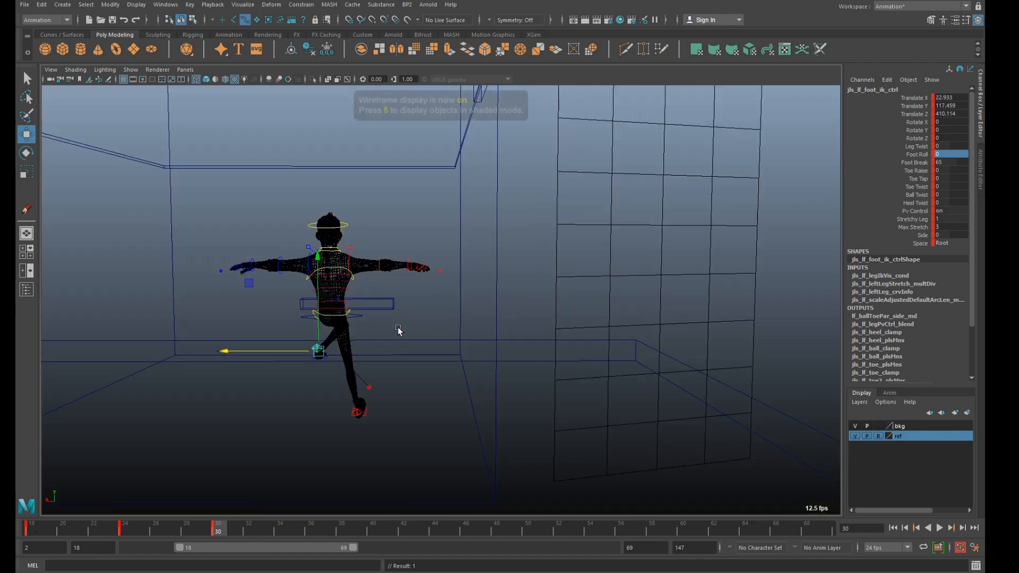
left_click_drag(389, 311, 368, 397, "alt")
left_click_drag(304, 338, 367, 344, "alt")
middle_click_drag(308, 337, 321, 212)
left_click_drag(320, 212, 310, 288, "alt")
left_click(377, 254)
left_click_drag(228, 224, 203, 239)
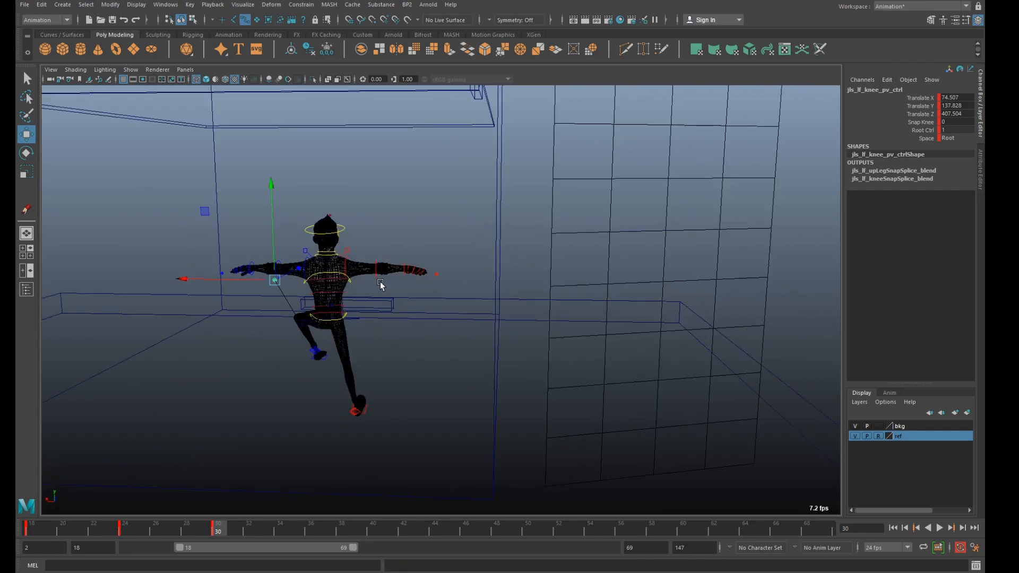
In textured display, rotate the left foot control to about 21.3 in X, 34.3 in Y and -15.9 in Z.
key("6")
mouse_move(383, 285)
left_mouse_down("alt")
mouse_move(391, 280)
mouse_move(385, 303)
left_mouse_up("alt")
left_click(366, 391)
key("e")
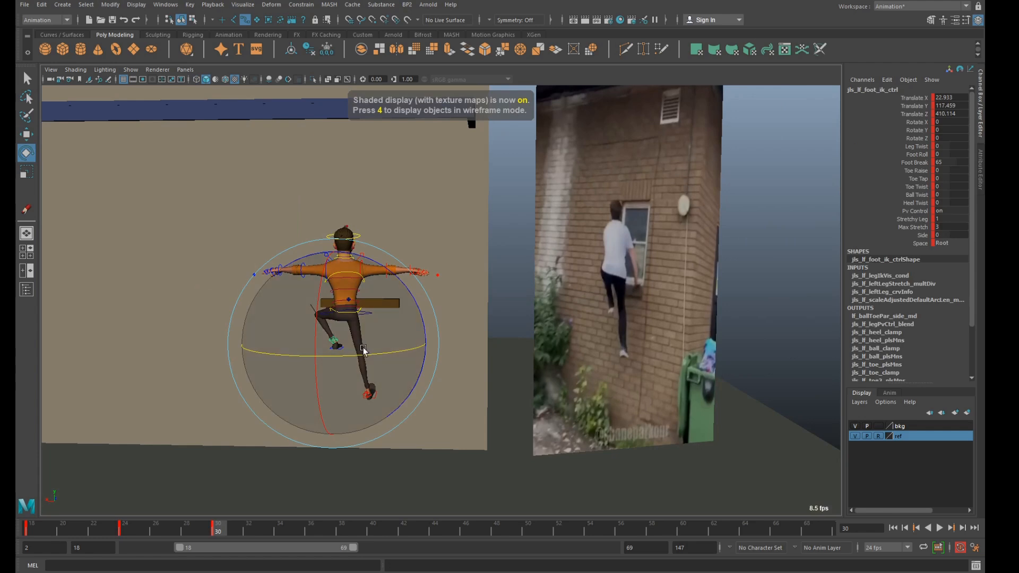
left_click_drag(401, 352, 326, 391)
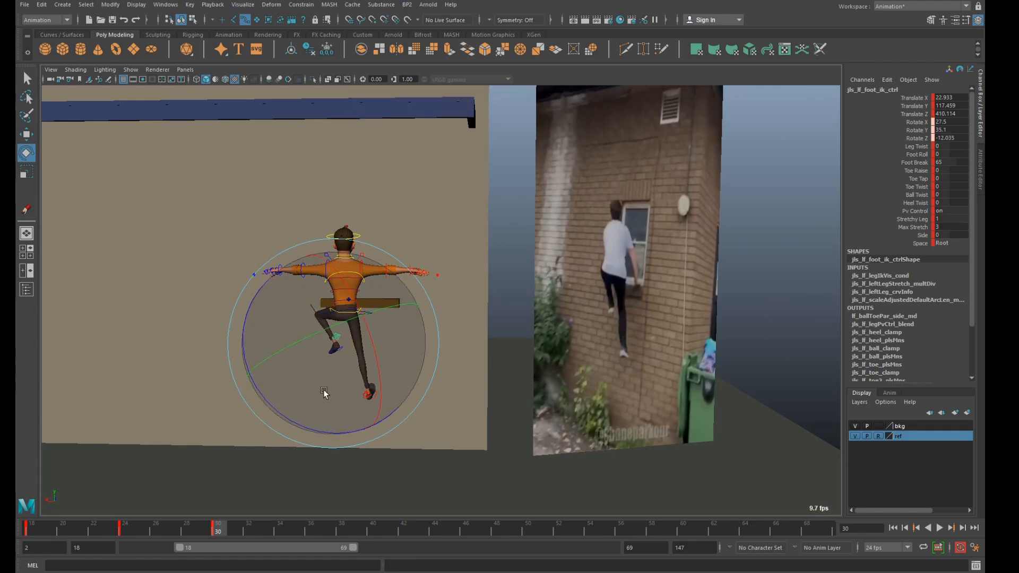
Select the left knee's pole vector control in wireframe display for moving.
key("4")
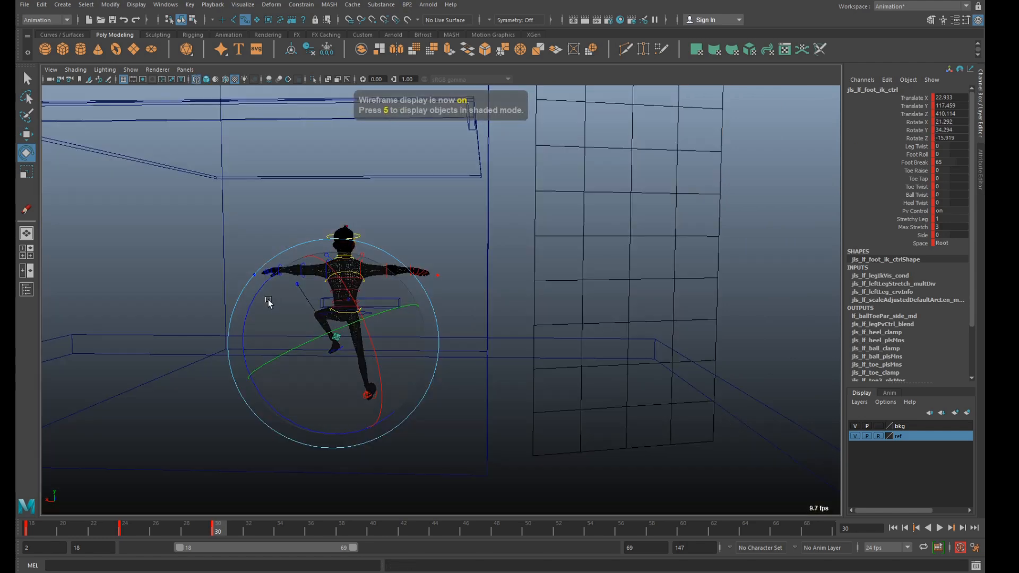
left_click(307, 283)
key("w")
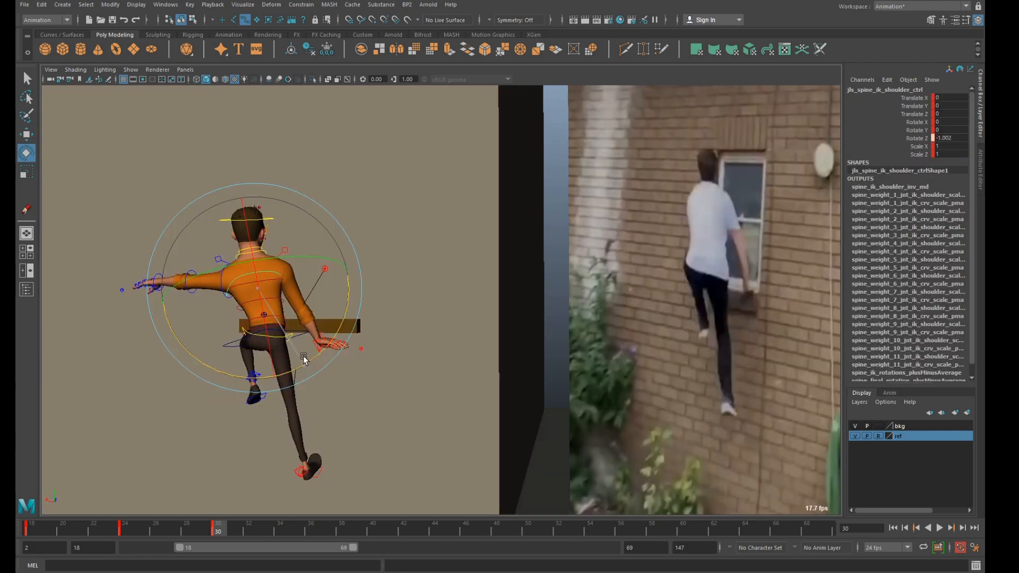
Tilt the spine's IK shoulder control to about -4.6 in Z and shift it to about X -3, Y 1.3, Z -1.4.
left_click_drag(304, 359, 291, 367)
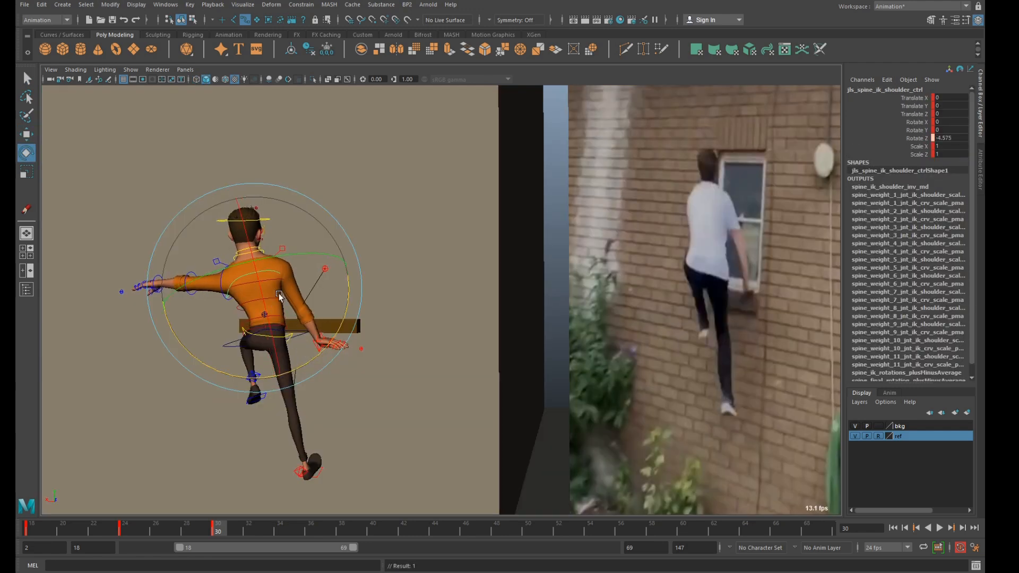
key("w")
left_click_drag(205, 232, 197, 220)
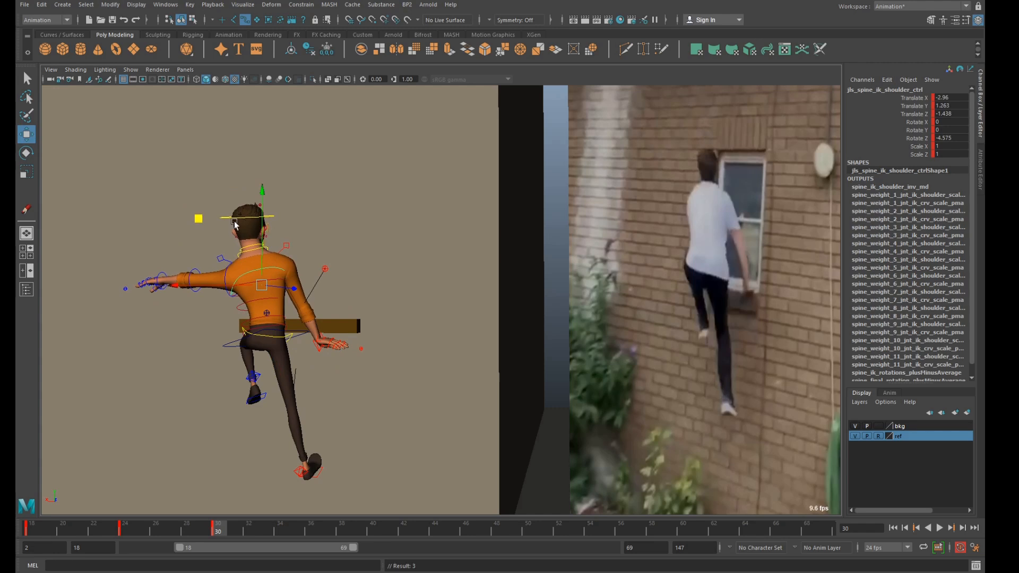
Select the neck and head controls and rotate the head to match the climber in the reference.
key("q")
left_click(255, 253)
key("e")
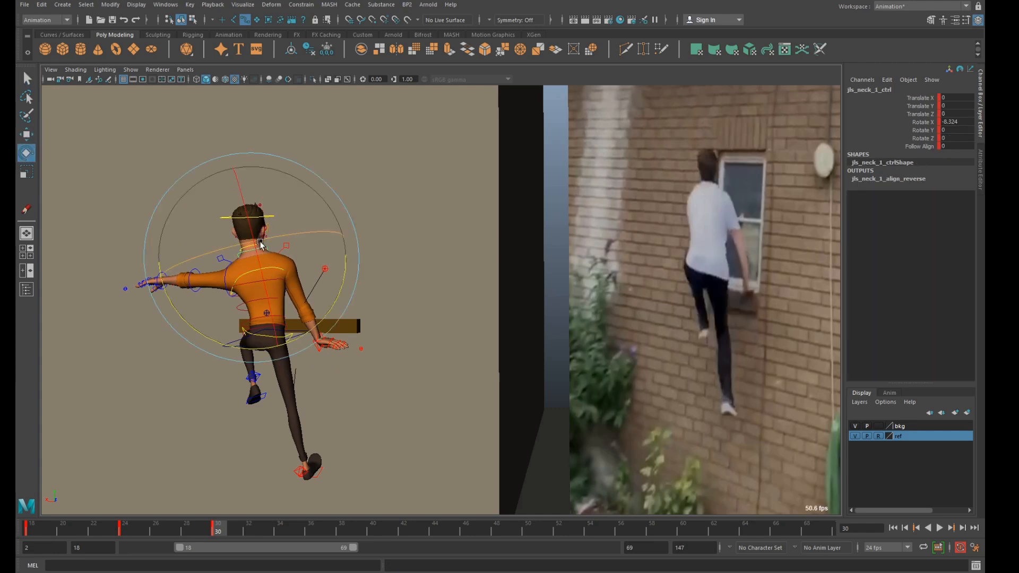
left_click(257, 245)
left_click_drag(260, 264, 314, 252)
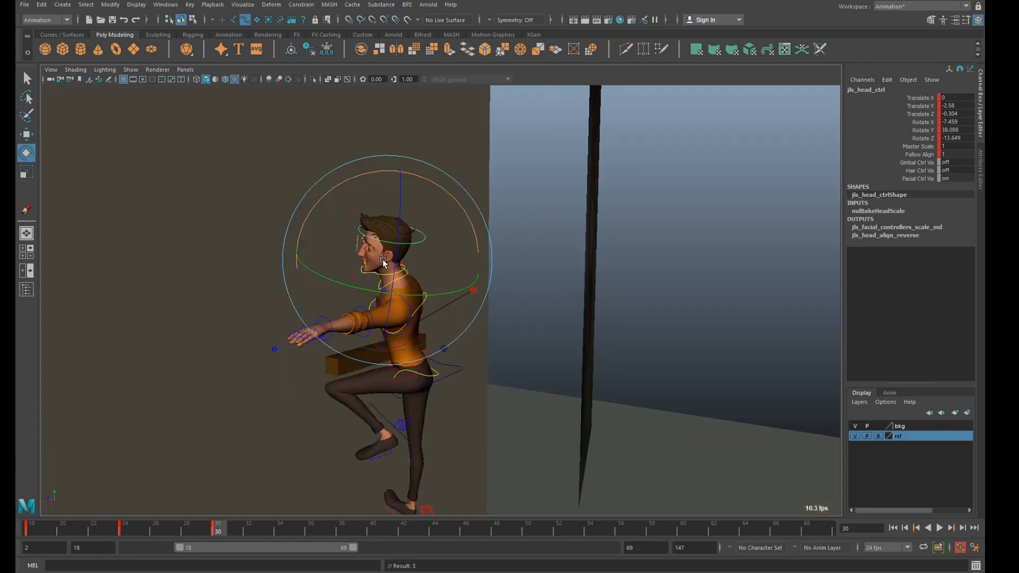
Rotate the head control to about -11.6 in X, 46.4 in Y and -15.7 in Z at frame 30.
mouse_move(375, 259)
left_mouse_down()
mouse_move(367, 245)
mouse_move(308, 243)
left_mouse_up()
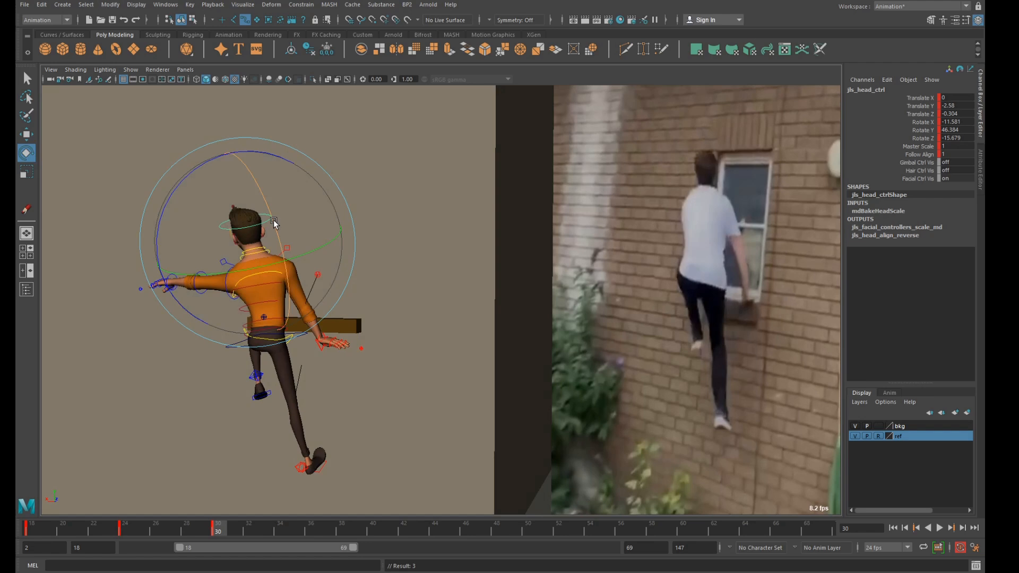
key("w")
left_click(294, 259)
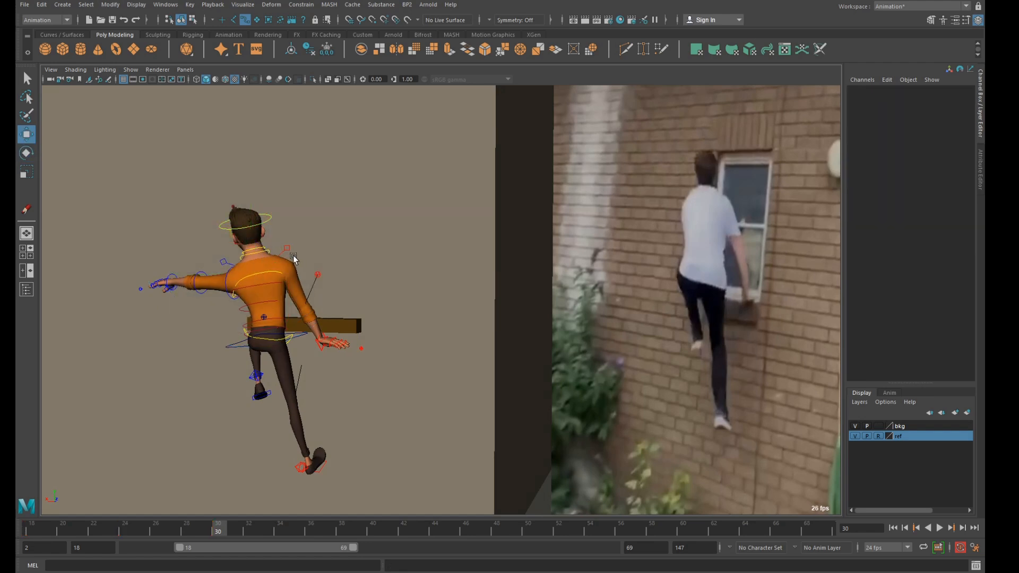
Select the left shoulder's clavicle control and rotate it to adjust the outstretched arm.
left_click(220, 264)
left_click(229, 292)
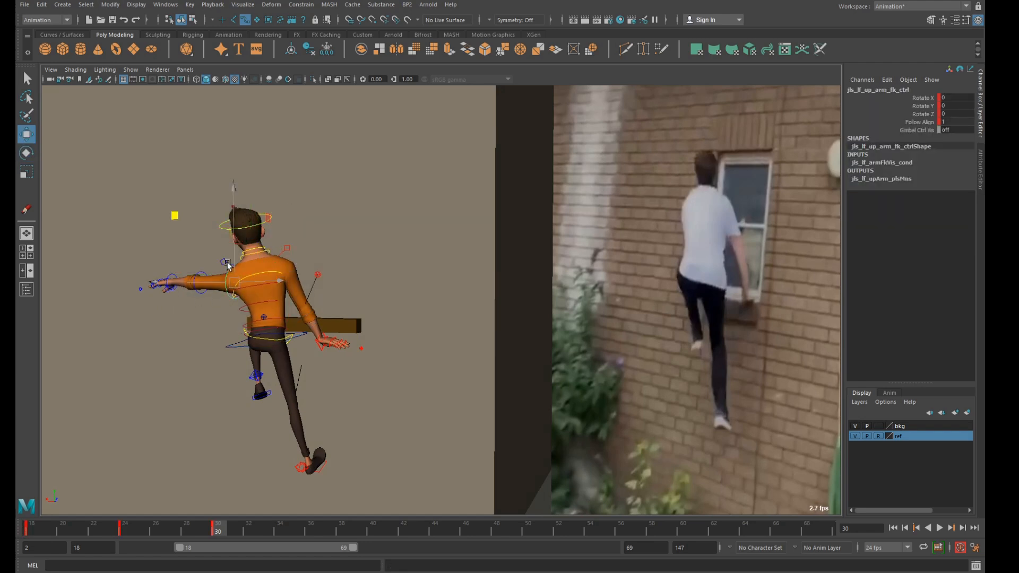
left_click(227, 264)
key("r")
key("e")
left_click_drag(344, 298, 385, 357)
Rotate the right arm's IK control to about 72.3 in Y and place the hand at the ledge, about X 28.8, Y 18.7, Z 425.1.
left_click(344, 345)
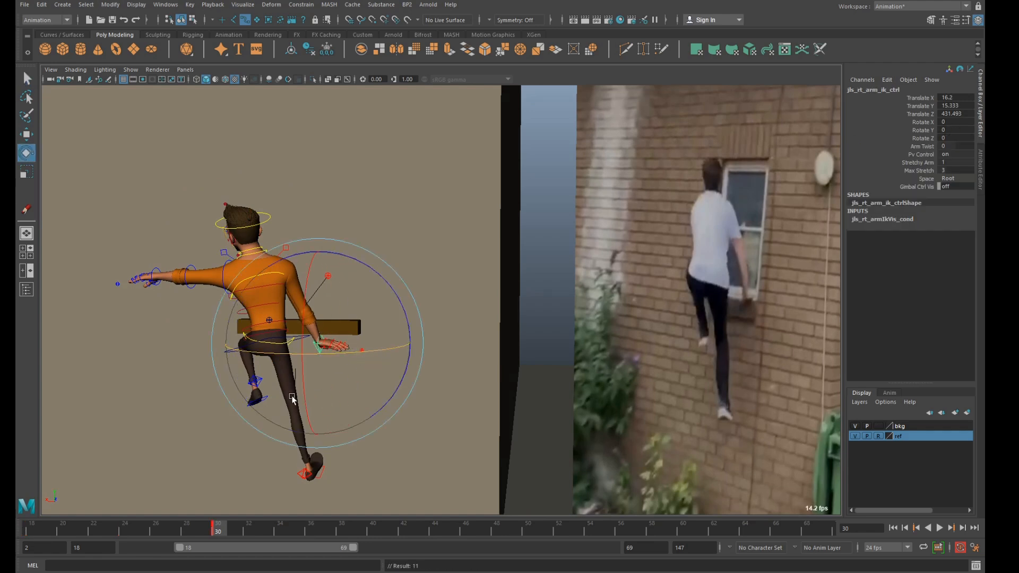
left_click_drag(319, 353, 405, 352)
key("w")
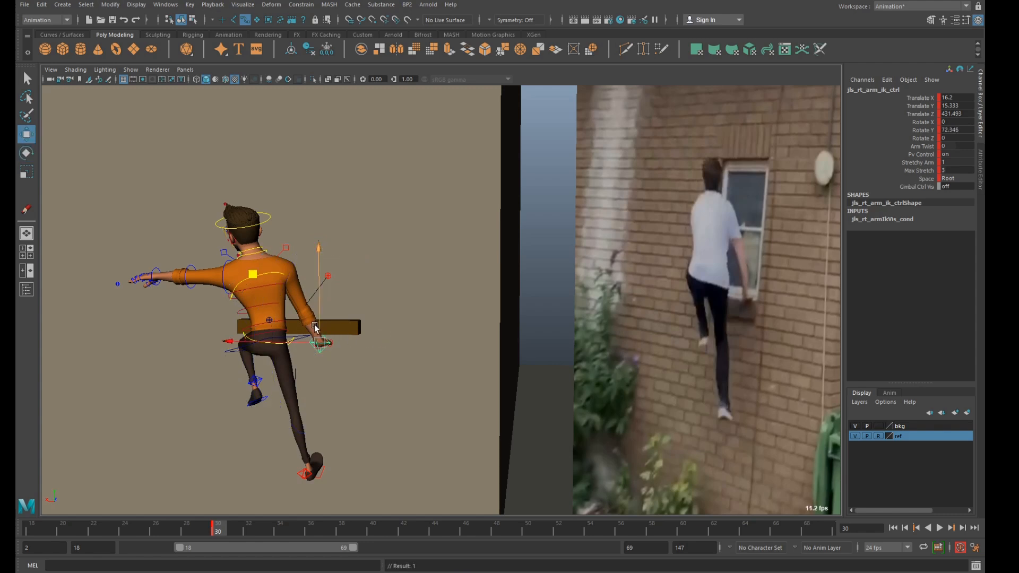
left_click_drag(252, 273, 349, 325)
right_click_drag(349, 325, 387, 325, "alt")
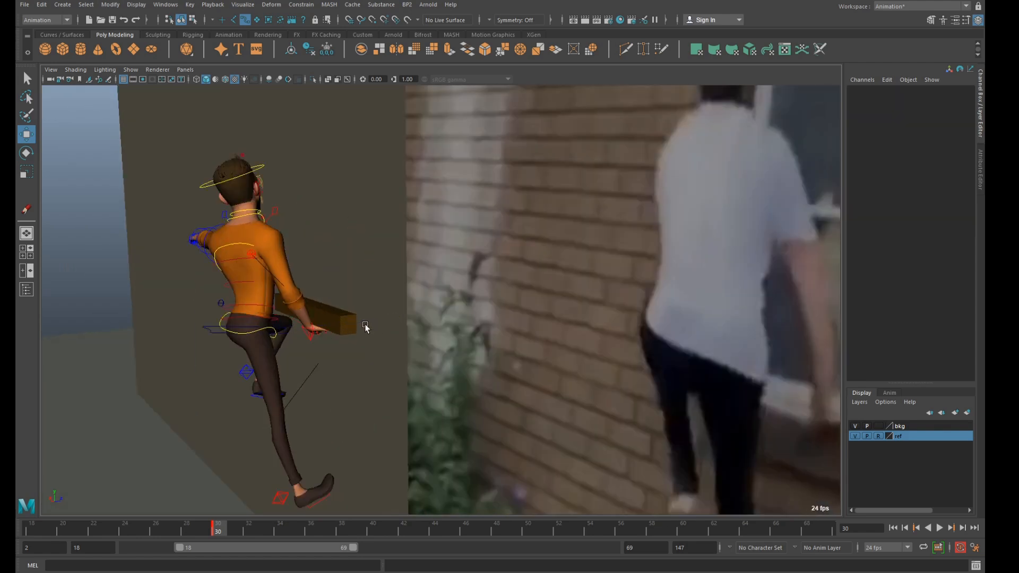
mouse_move(369, 323)
left_mouse_down()
mouse_move(346, 329)
mouse_move(366, 334)
mouse_move(358, 333)
mouse_move(394, 315)
mouse_move(389, 327)
left_mouse_up()
right_click_drag(389, 327, 384, 316, "alt")
middle_click_drag(385, 316, 342, 327, "alt")
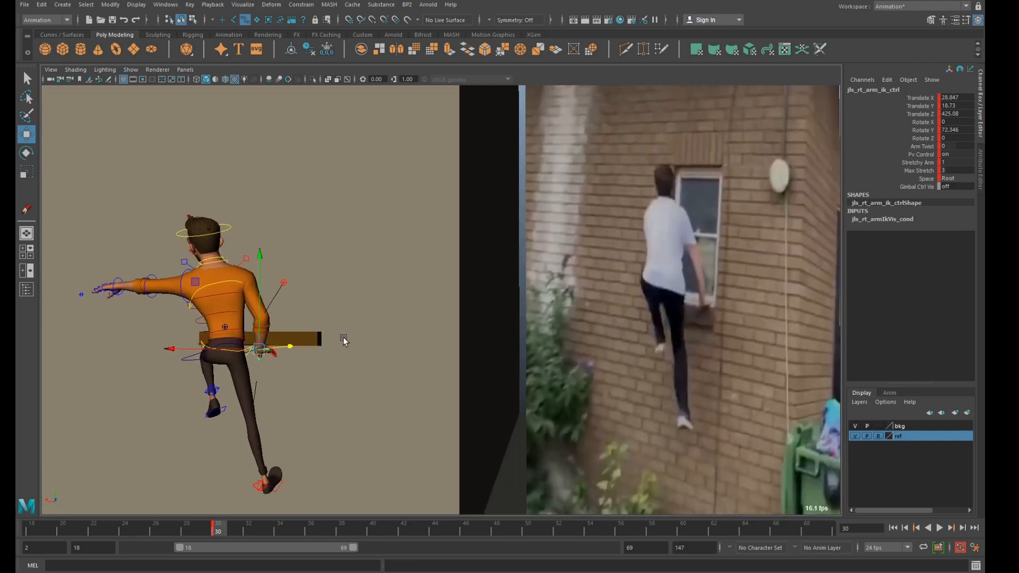
Rotate the left foot control to about X 22.6, Y 39.2, Z -14 and move it to about X 22.5, Y 129, Z 401.8.
left_click(228, 406)
key("e")
left_click_drag(234, 380, 229, 395)
key("w")
left_click_drag(150, 333, 143, 315)
Move the left knee's pole vector control outward to about X 65.7, Y 120.2, Z 407.5 in wireframe, and restore textured display.
key("4")
left_click(215, 353)
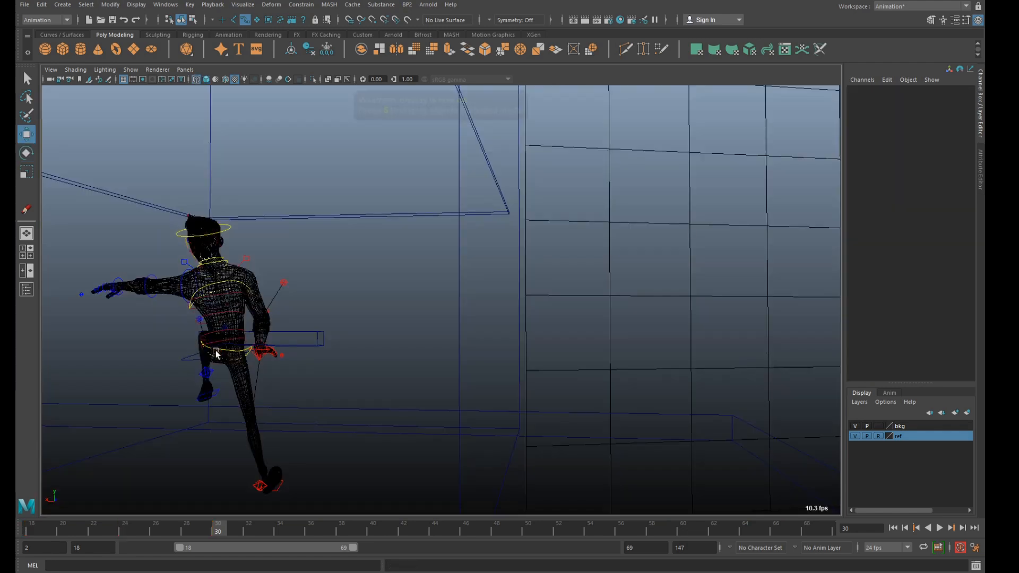
left_click_drag(228, 344, 84, 272, "alt")
left_click(188, 319)
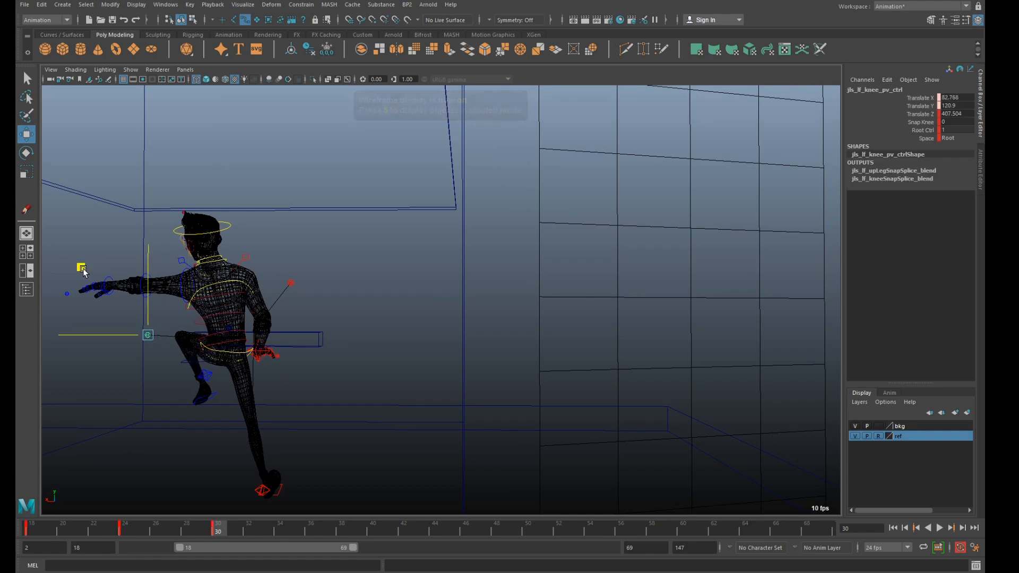
left_click(419, 348)
key("5")
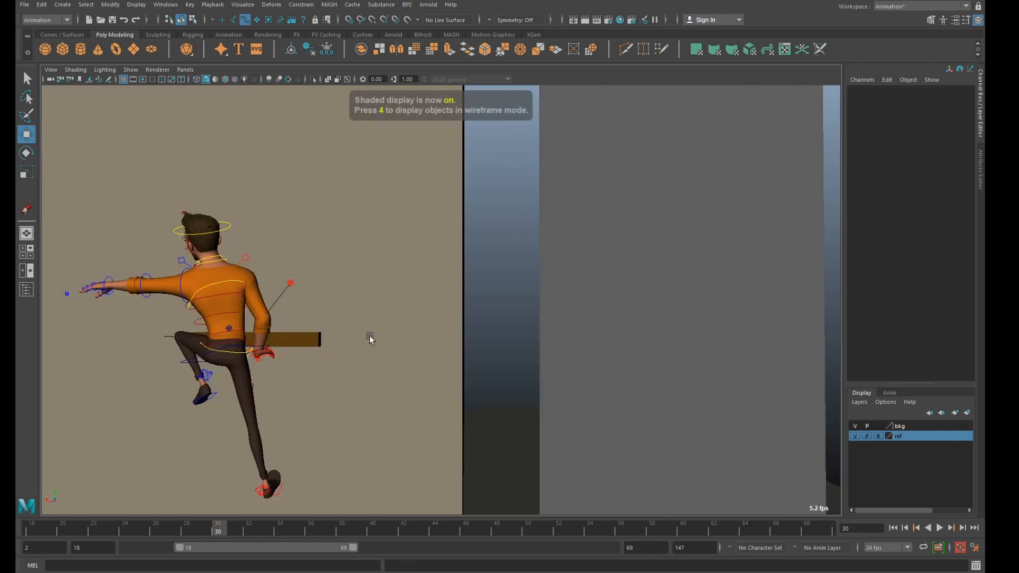
key("6")
scroll(369, 336, "down", 3)
scroll(369, 336, "up", 3)
left_click_drag(369, 335, 354, 340, "alt")
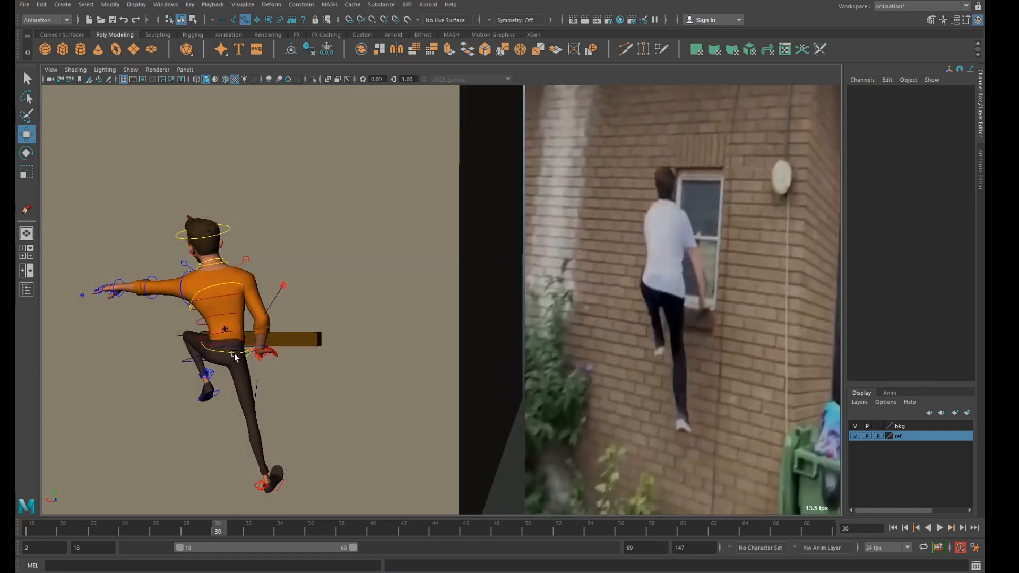
At frame 31, rotate the left foot control to about 23.4 in X, 42.9 in Y and -12.5 in Z.
left_click(262, 357)
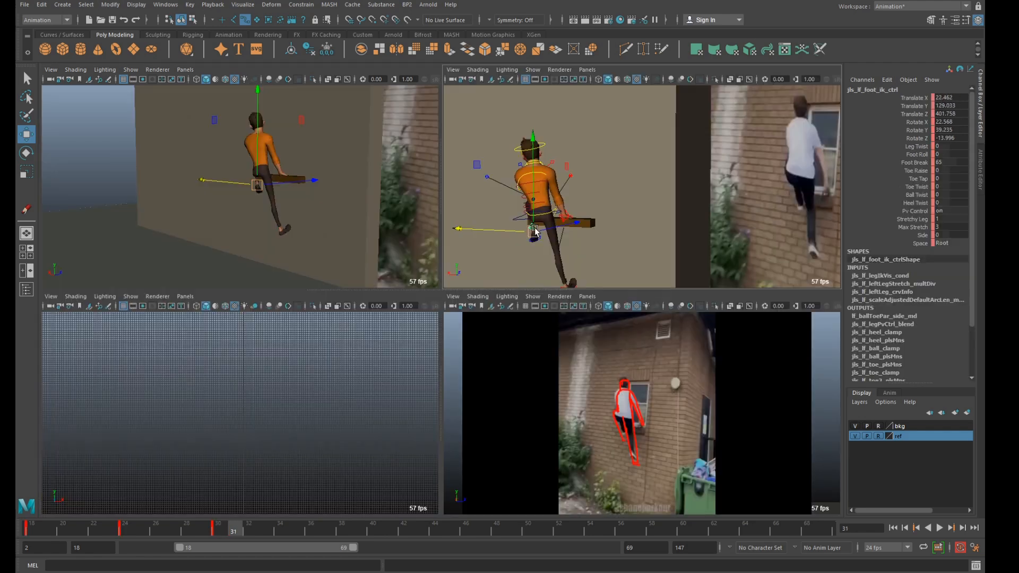
left_click_drag(553, 227, 729, 250)
key("ctrl+z")
key("e")
scroll(577, 245, "down", 3)
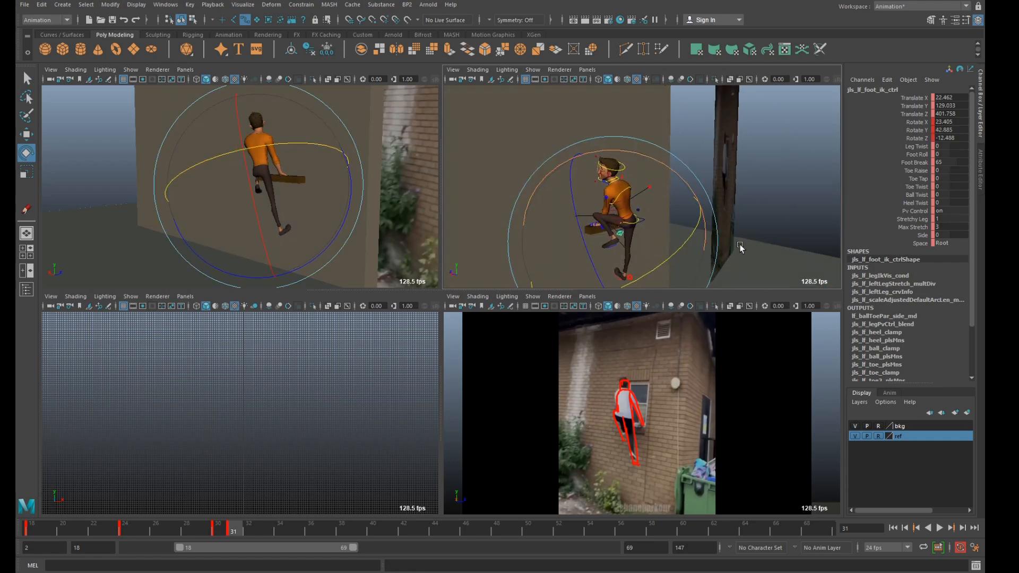
Select the left knee's pole vector control in wireframe and move it to about X 68.3, Y 120.2, Z 373.7 at frame 31.
left_click(661, 219)
scroll(658, 218, "up", 2)
key("4")
mouse_move(521, 225)
left_mouse_down()
mouse_move(539, 239)
mouse_move(528, 242)
left_mouse_up()
key("5")
key("w")
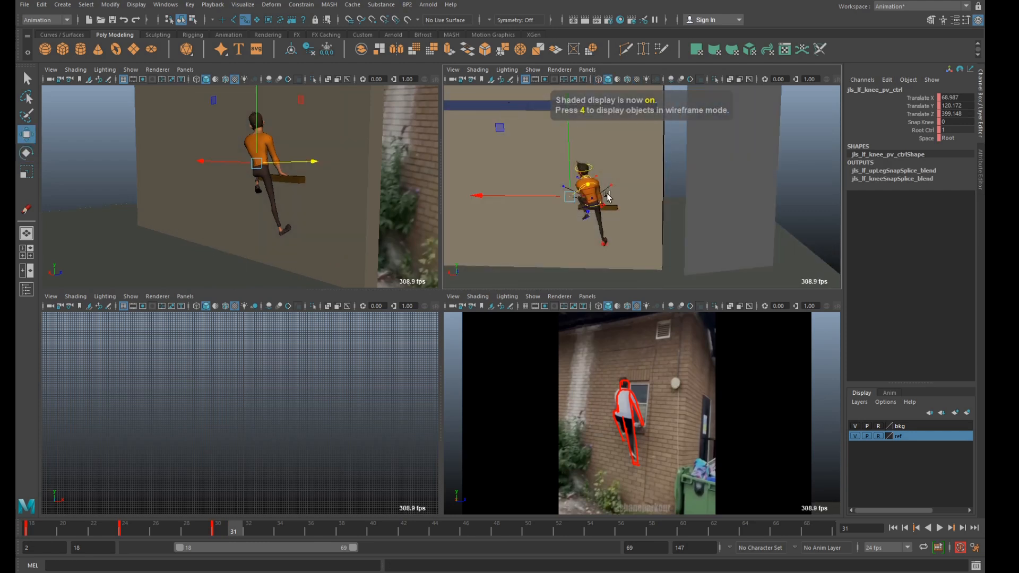
left_click_drag(592, 188, 486, 196)
right_click_drag(486, 196, 545, 232, "alt")
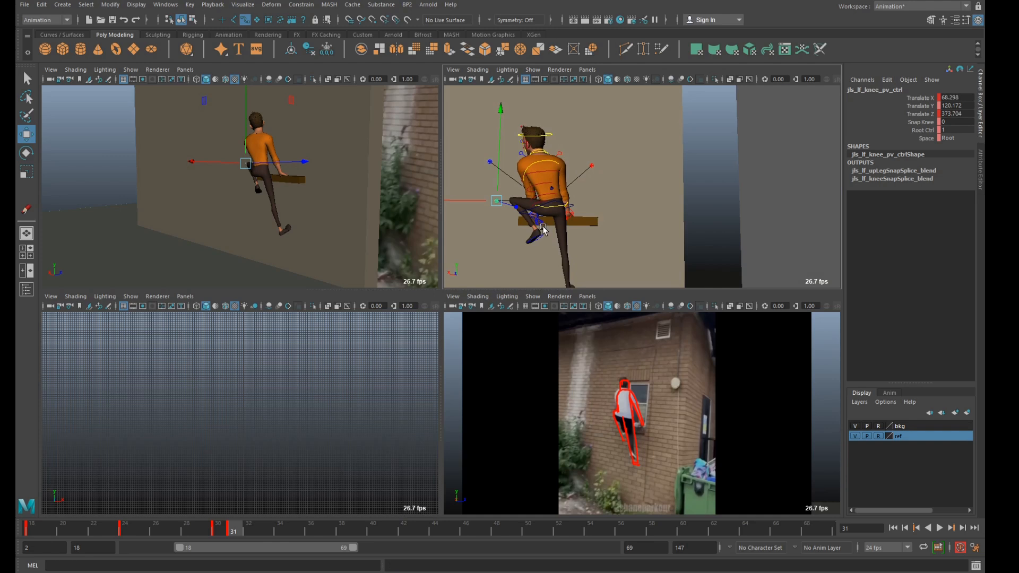
left_click(536, 233)
key("e")
left_click_drag(559, 234, 539, 258)
key("ctrl+z")
Rotate the spine's IK shoulder control to about 13.5 in X, -14.5 in Y and -2.6 in Z at frame 31.
middle_click_drag(541, 259, 546, 209, "alt")
left_click_drag(545, 209, 567, 211, "alt")
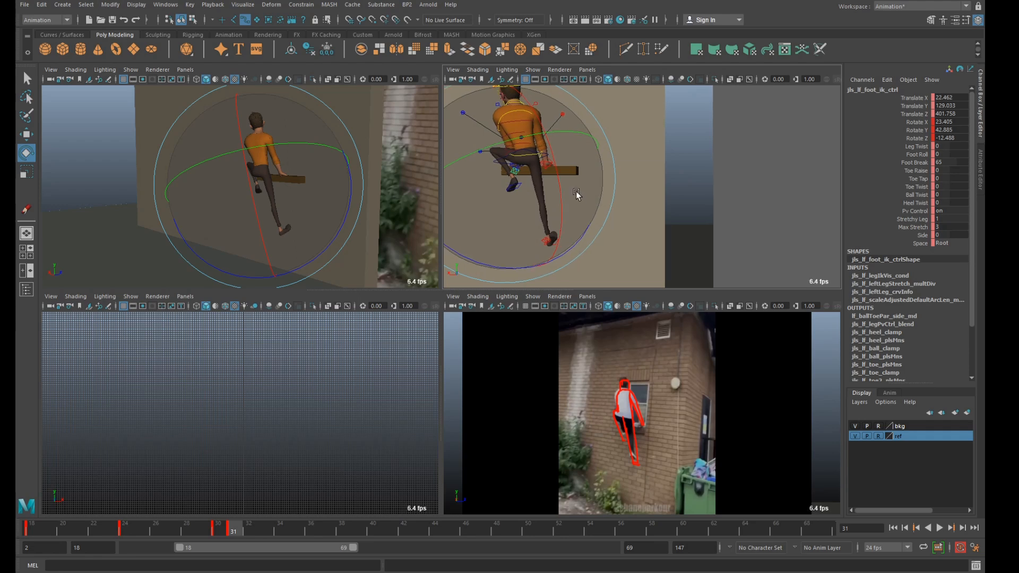
middle_click_drag(576, 190, 581, 240, "alt")
left_click_drag(581, 240, 594, 221, "alt")
middle_click_drag(594, 221, 635, 240, "alt")
scroll(616, 234, "up", 5)
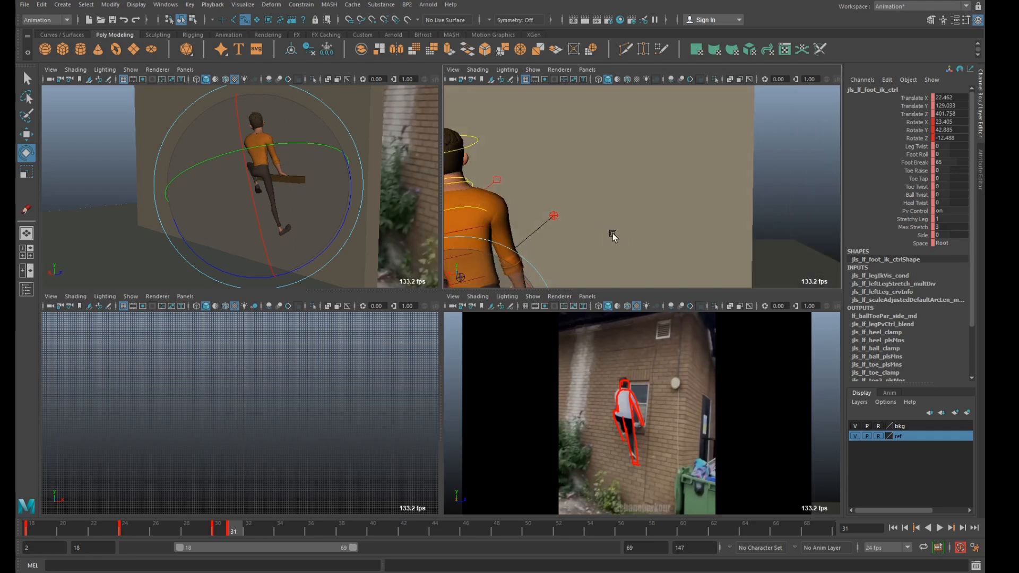
scroll(614, 235, "down", 5)
left_click(525, 184)
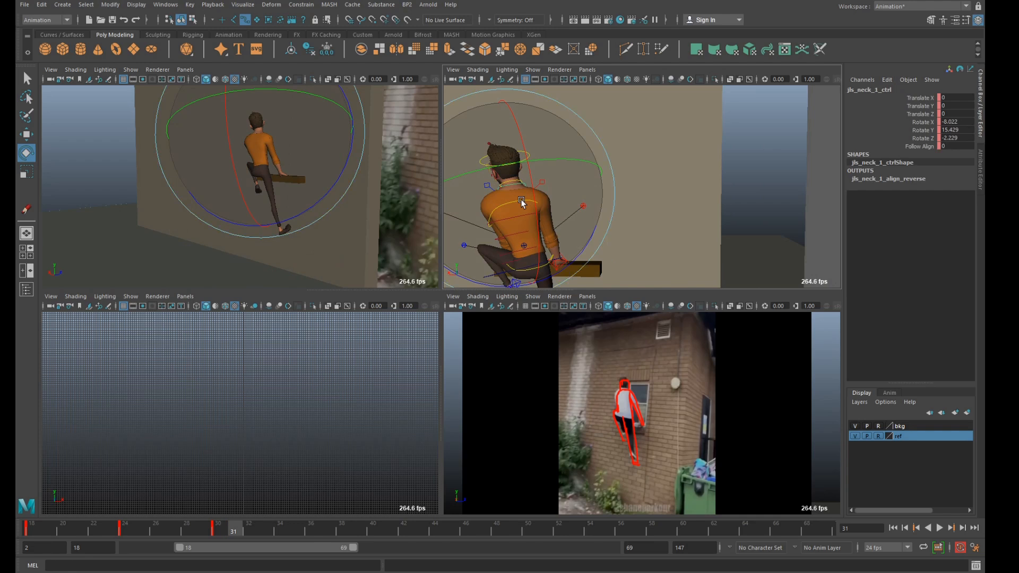
left_click(690, 202)
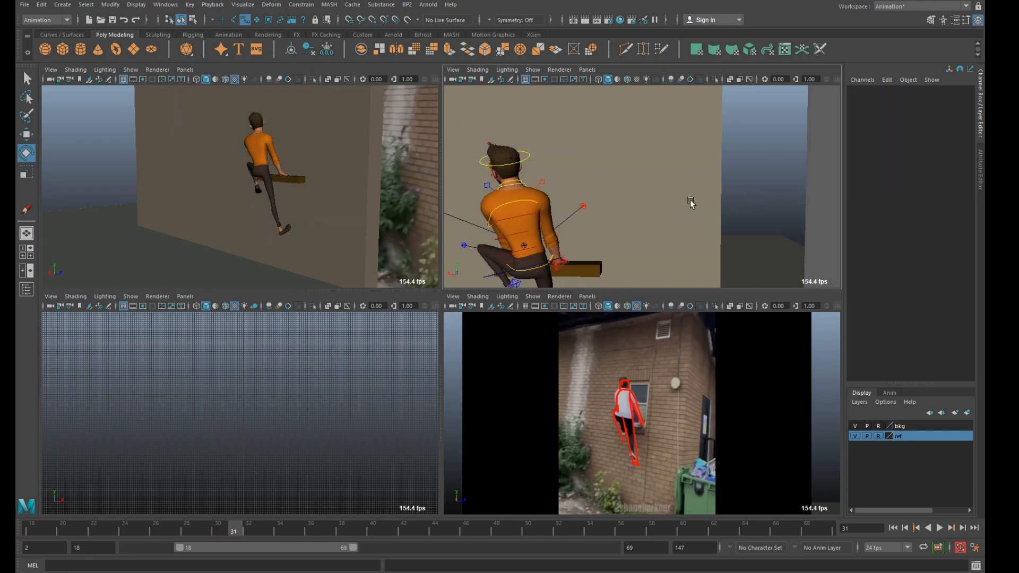
left_click(524, 203)
left_click_drag(531, 178, 517, 182)
left_click_drag(577, 247, 591, 227, "alt")
scroll(594, 228, "up", 3)
middle_click_drag(597, 227, 667, 228, "alt")
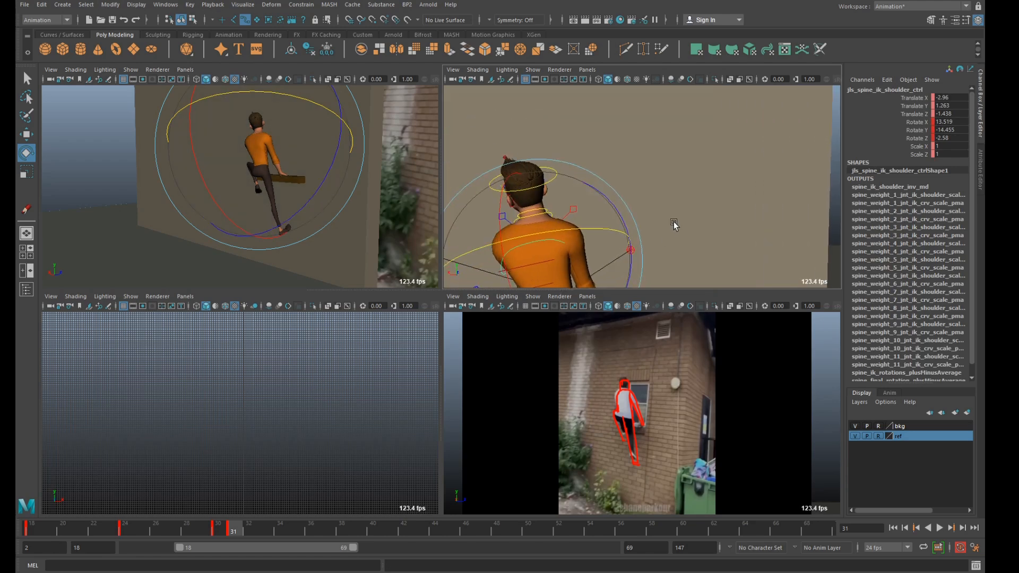
Rotate the neck control to about -10.4 in X, 18.9 in Y and -4.9 in Z, keeping its translation at zero.
scroll(667, 229, "down", 4)
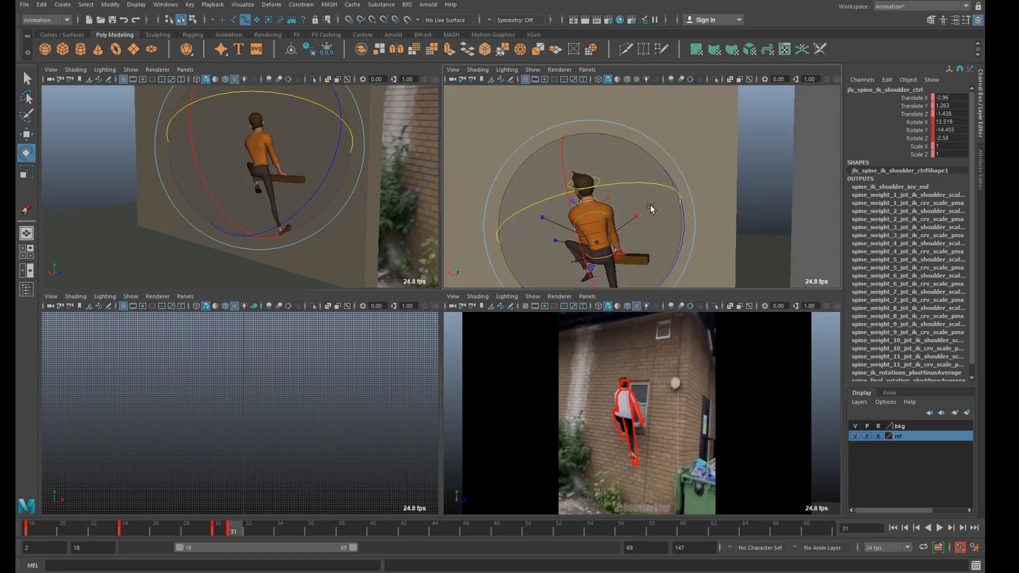
left_click(586, 202)
scroll(616, 201, "up", 3)
key("w")
left_click_drag(538, 214, 533, 214)
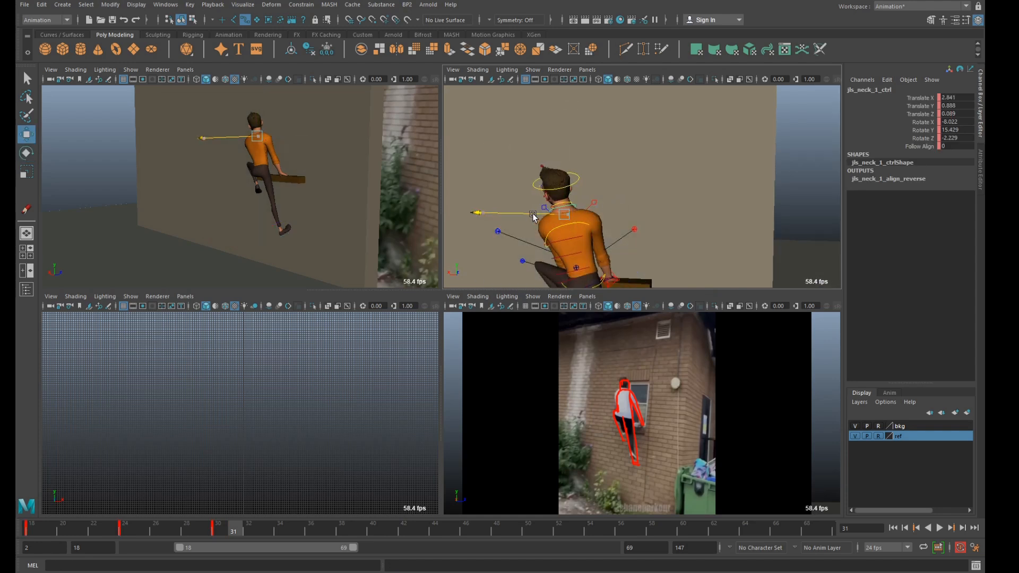
key("ctrl+z")
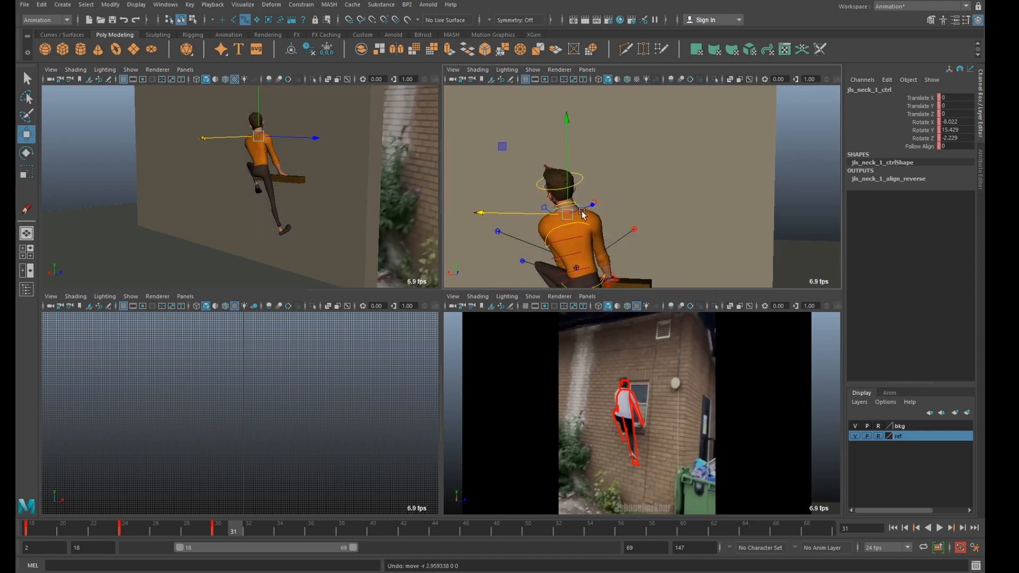
key("e")
left_click_drag(557, 238, 573, 223)
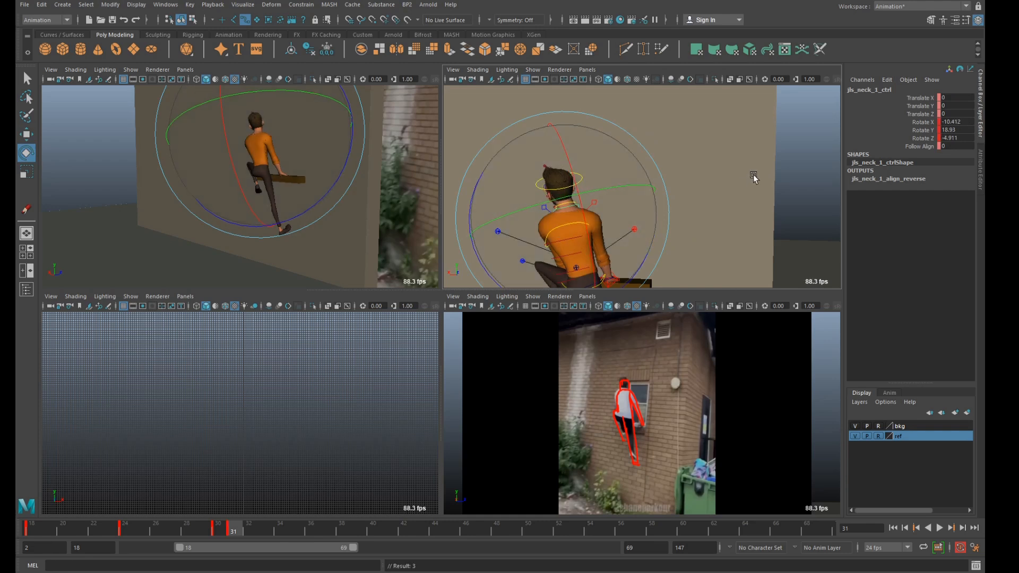
left_click(787, 181)
Rotate the head control to about -16.7 in X, 40.9 in Y and -16.9 in Z at frame 31.
left_click(588, 183)
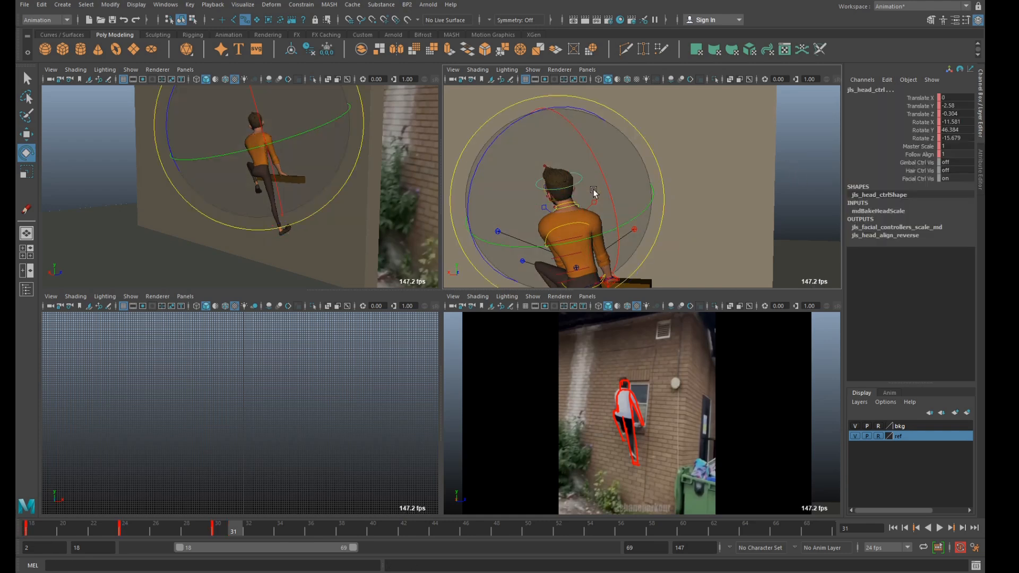
left_click(810, 166)
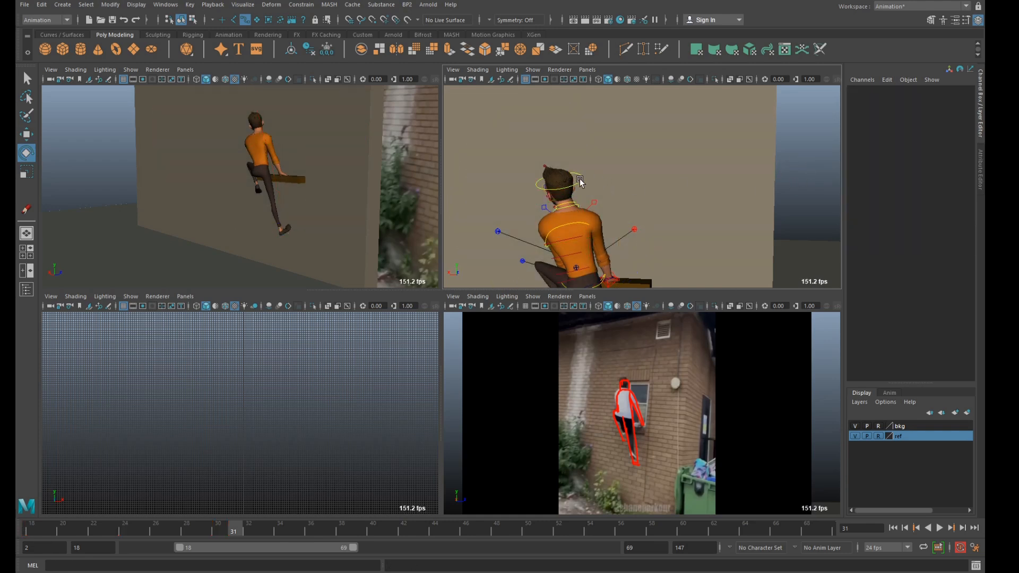
left_click(579, 179)
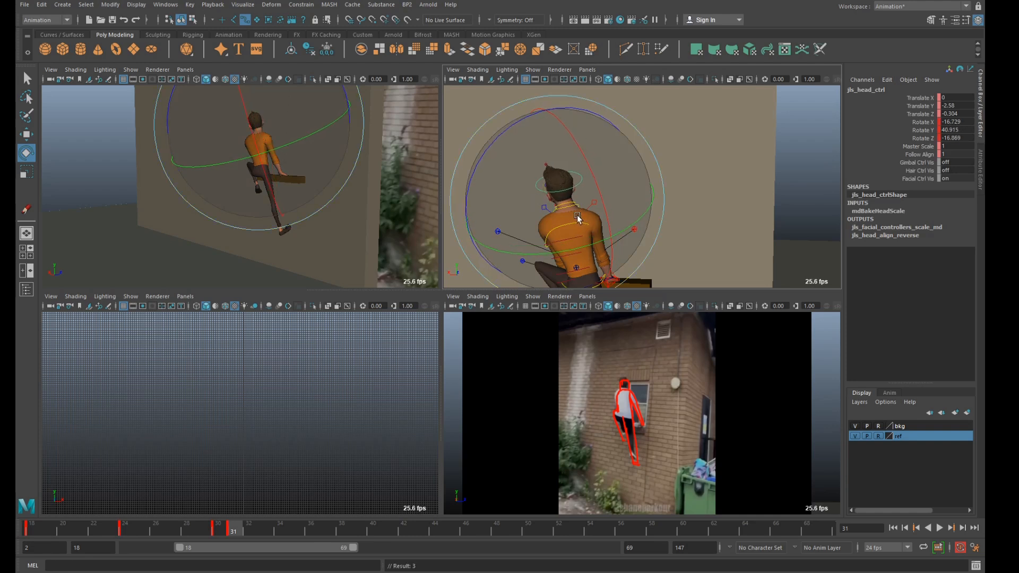
scroll(575, 215, "down", 3)
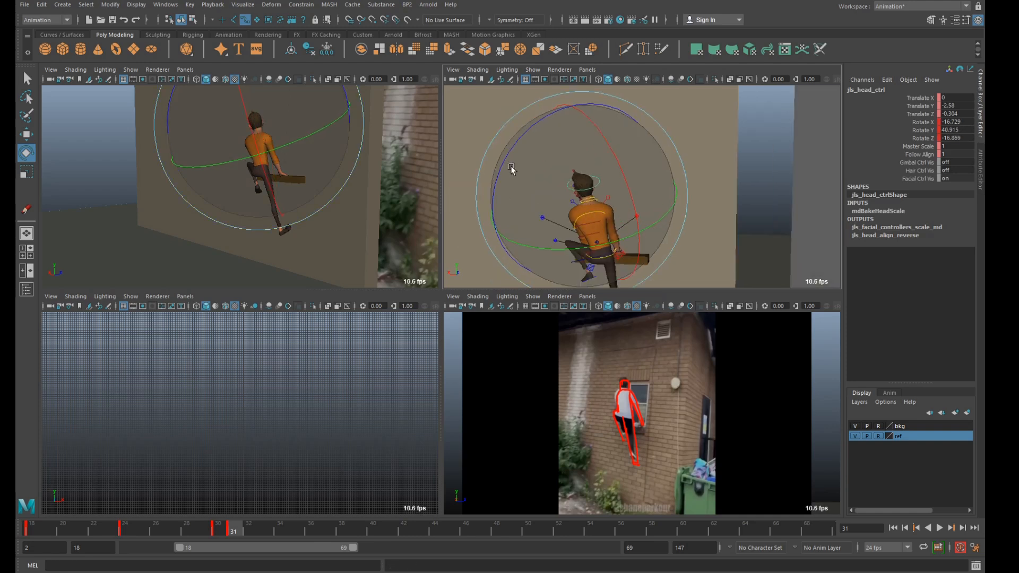
left_click_drag(511, 166, 584, 219, "alt")
key("q")
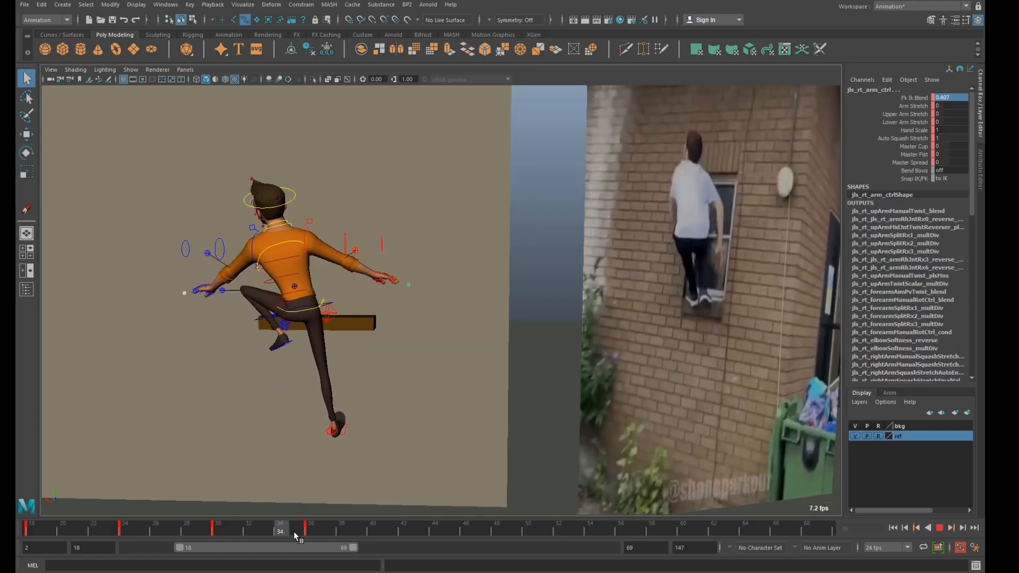
Go to frame 36 and raise the COG control to lift the character's body above the window ledge.
left_click(311, 531)
left_click(287, 332)
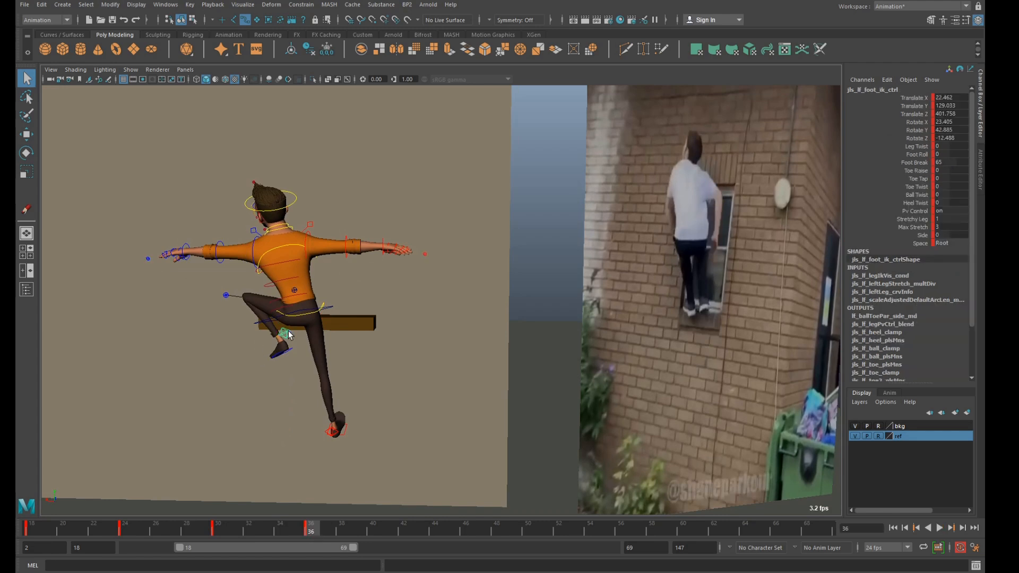
key("w")
left_click(335, 308)
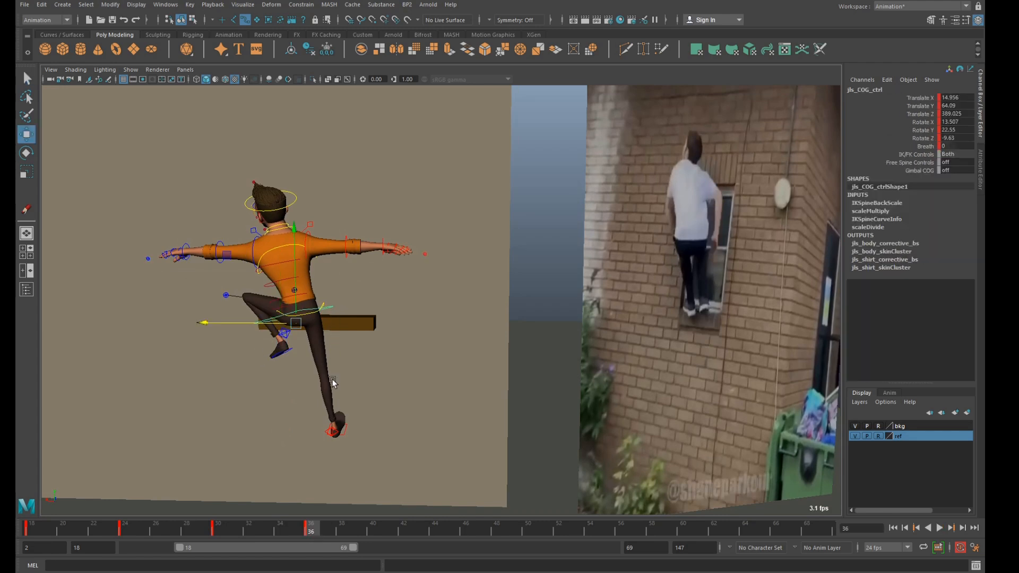
left_click_drag(295, 294, 295, 204)
Raise the left foot control to about 158.7 in Y and set its X, Y and Z rotations to 0.
left_click(286, 318)
left_click_drag(286, 317, 285, 276)
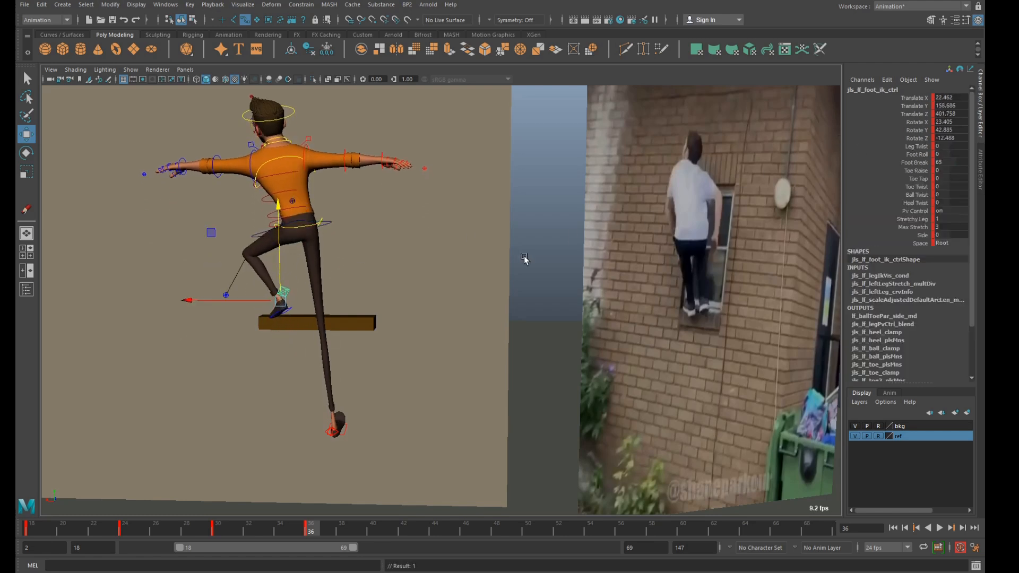
key("e")
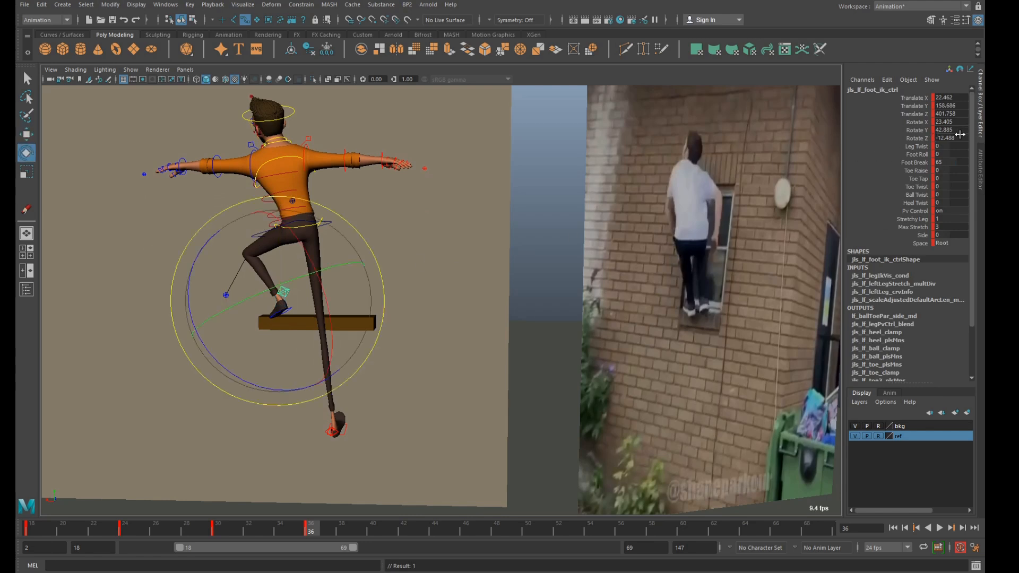
left_click(956, 129)
type("0")
key("Return")
left_click(956, 121)
type("0")
key("Return")
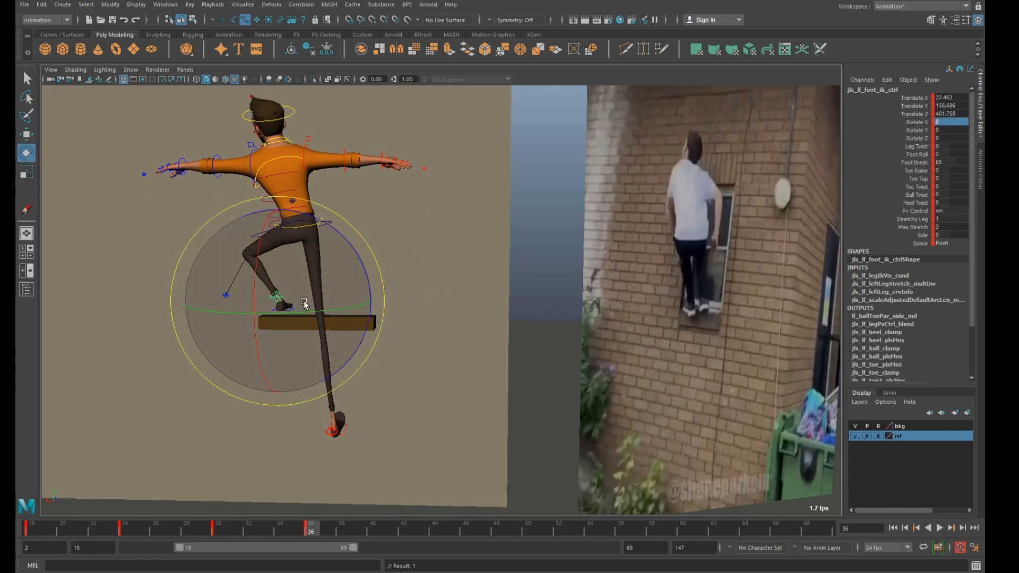
Turn the left foot control to about 28.4 in Y and move it toward the ledge at about Y 150.8, Z 411.2.
left_click_drag(314, 317, 631, 295)
key("f")
scroll(413, 328, "down", 5)
key("w")
left_click_drag(449, 234, 384, 329)
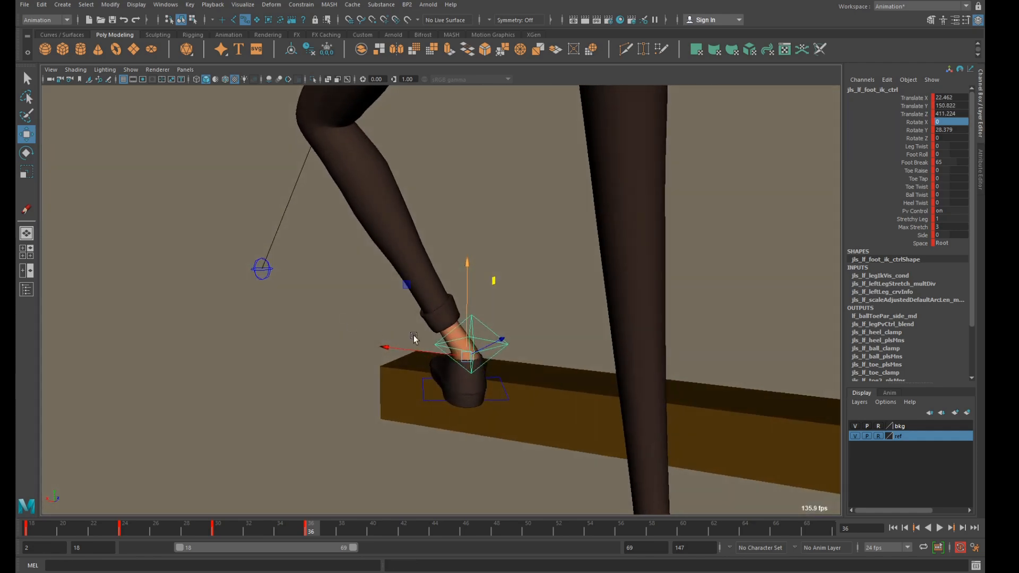
Position the left foot control on top of the ledge at about X 20.5, Y 150.9, Z 416.9.
left_click_drag(469, 357, 551, 356)
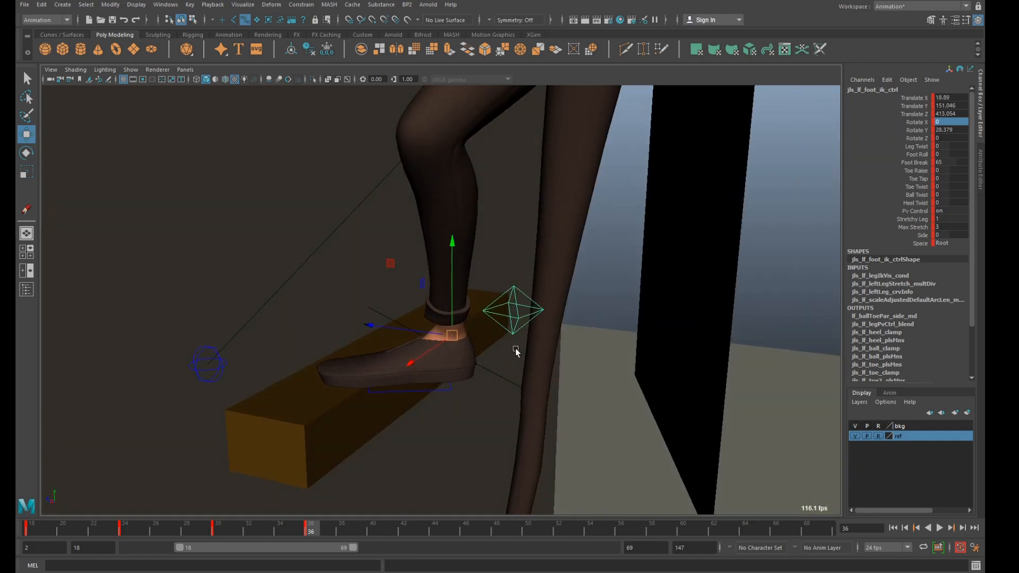
left_click_drag(454, 335, 447, 304)
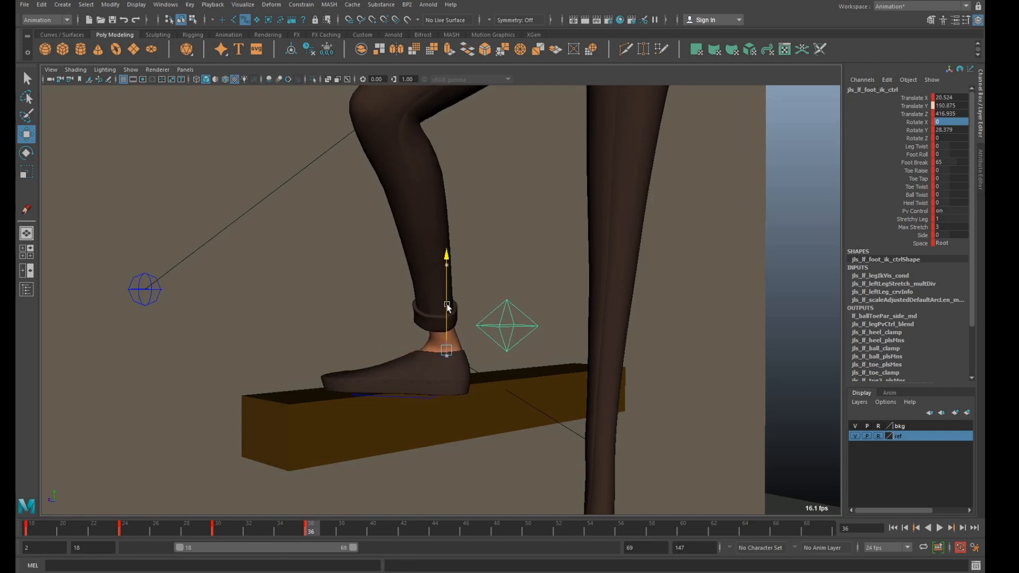
scroll(566, 334, "down", 3)
left_click_drag(616, 337, 559, 344, "alt")
scroll(600, 336, "down", 6)
left_click_drag(616, 329, 603, 344, "alt")
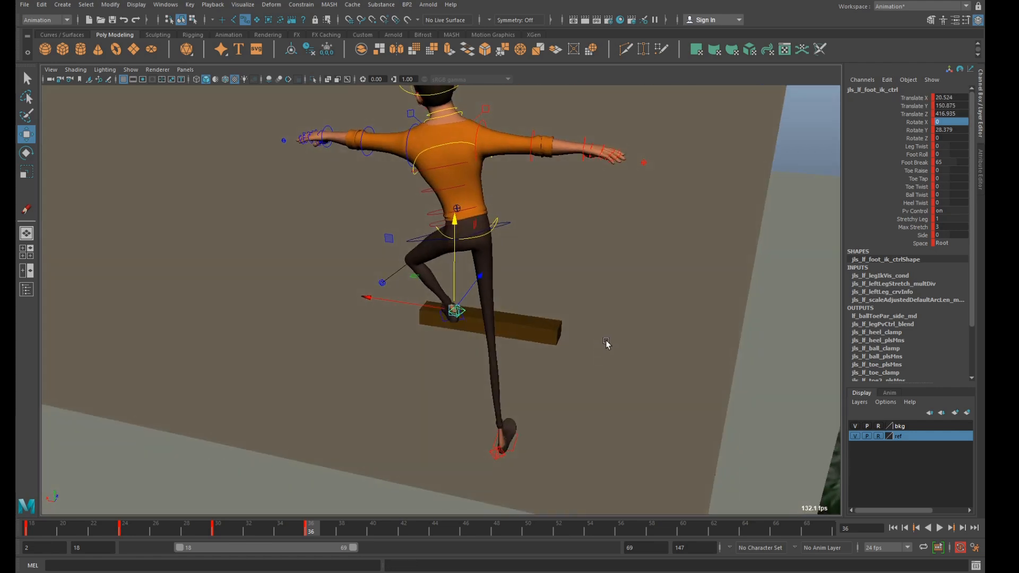
scroll(602, 345, "down", 5)
scroll(584, 346, "up", 4)
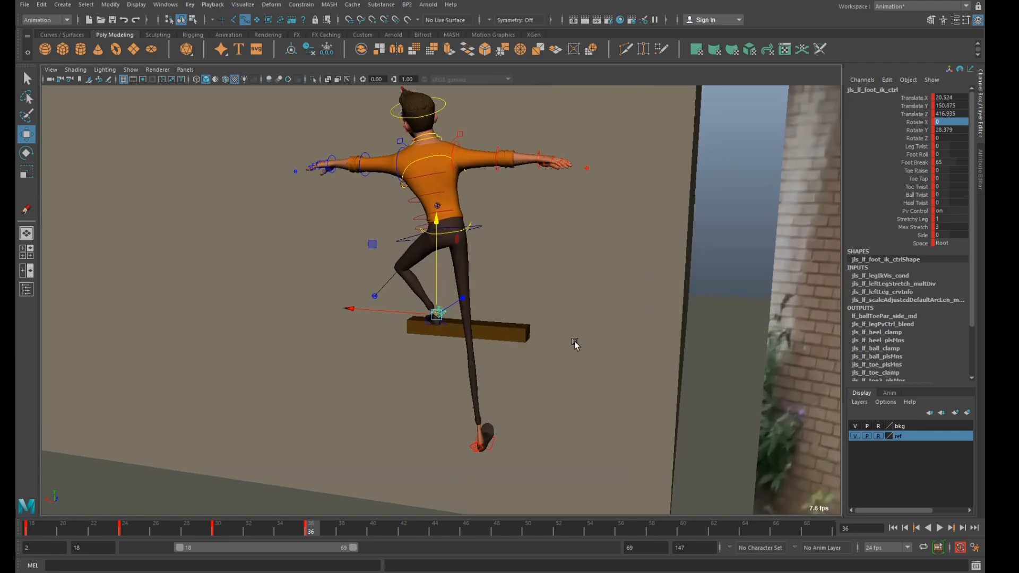
Bring the right foot onto the ledge and lower the character's arms beside the hips in a crouch.
scroll(583, 323, "down", 3)
left_click_drag(582, 323, 563, 324, "alt")
key("e")
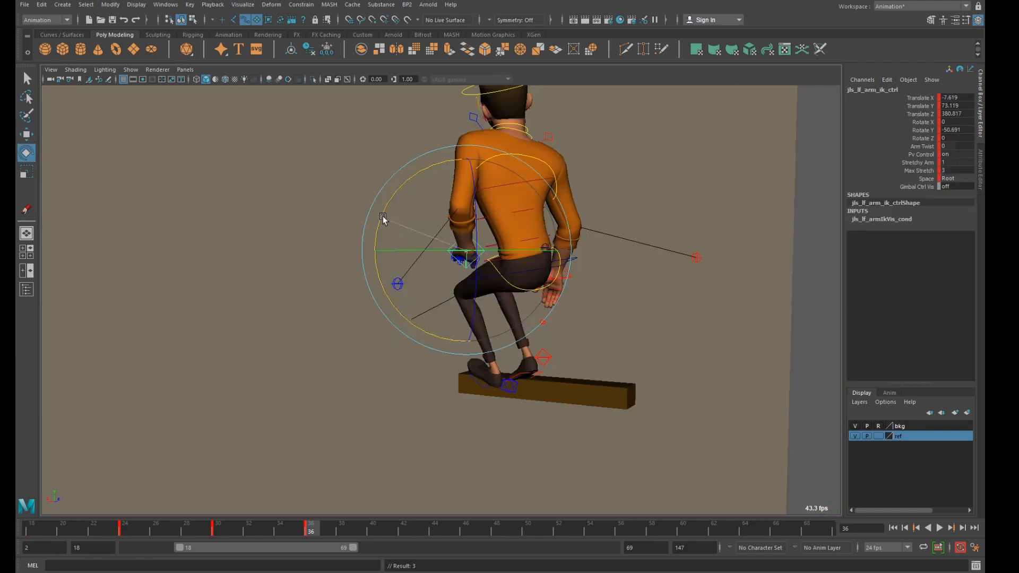
left_click_drag(383, 215, 509, 250)
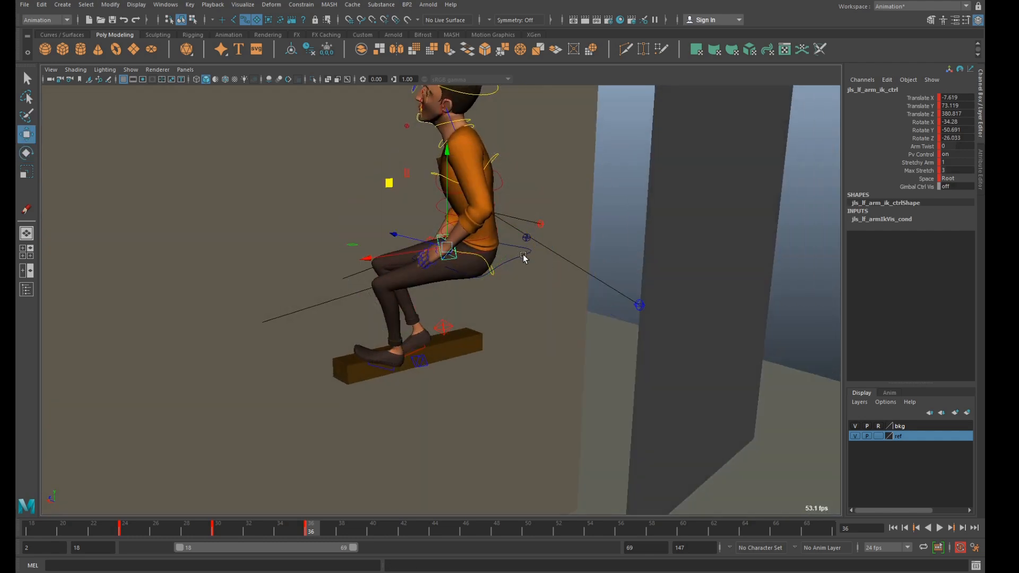
Rotate the spine shoulder control to about 32.7 in X, -6.4 in Y and 17.8 in Z.
left_click(524, 254)
left_click_drag(513, 186, 498, 161)
key("q")
left_click(490, 154)
key("w")
key("e")
left_click_drag(519, 124, 501, 103)
key("w")
Move the left arm IK control out beside the hip to about X 12.6, Z 386.3.
left_click(521, 250)
left_click_drag(470, 265, 356, 275)
left_click(457, 262)
left_click_drag(433, 267, 323, 197, "alt")
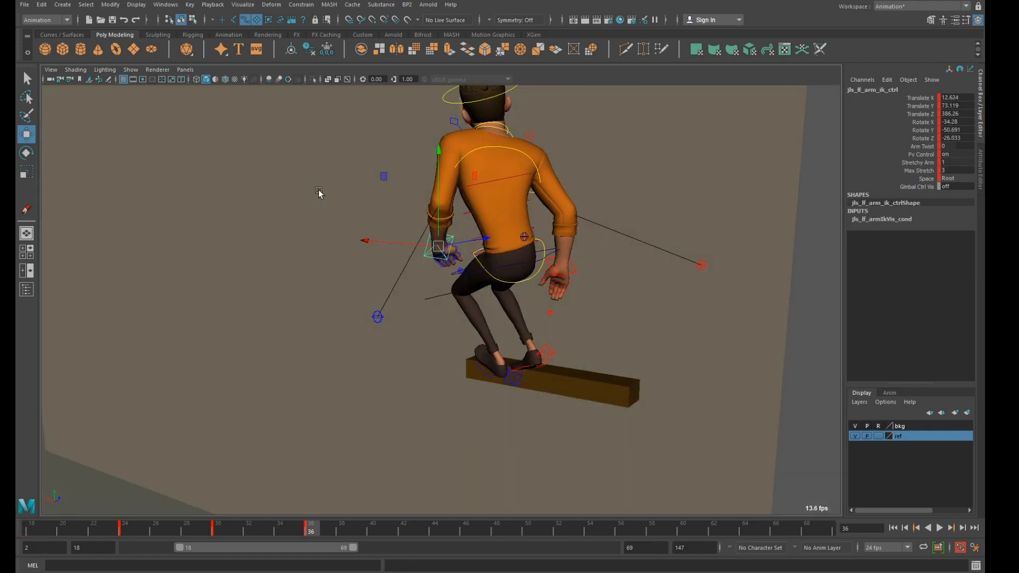
Compare the pose with the reference and rotate the spine shoulder control to about 31.8 in X, -3.0 in Y and 12.5 in Z.
key("space")
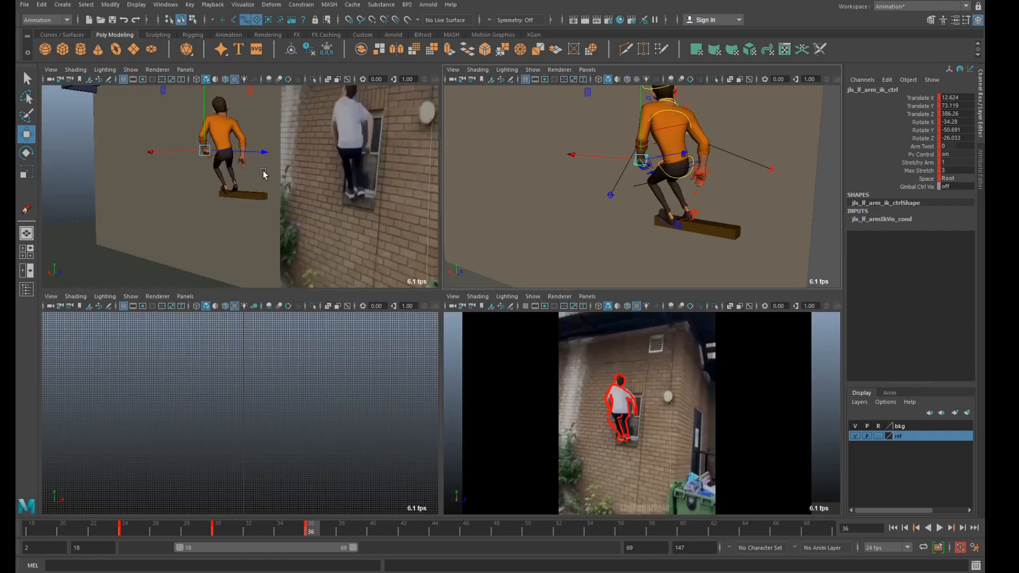
scroll(621, 176, "up", 3)
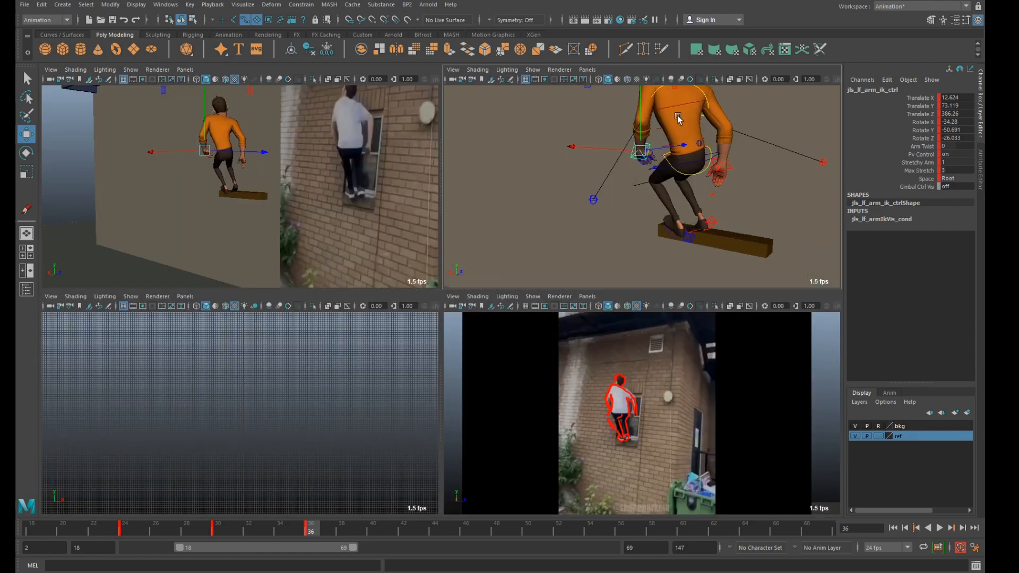
left_click(701, 90)
key("space")
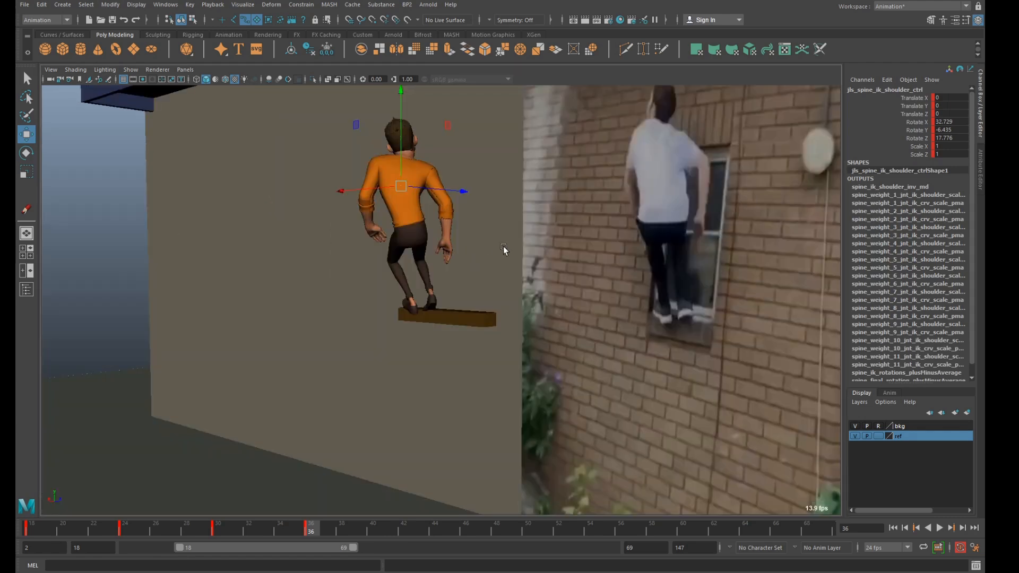
key("e")
left_click_drag(409, 258, 419, 261)
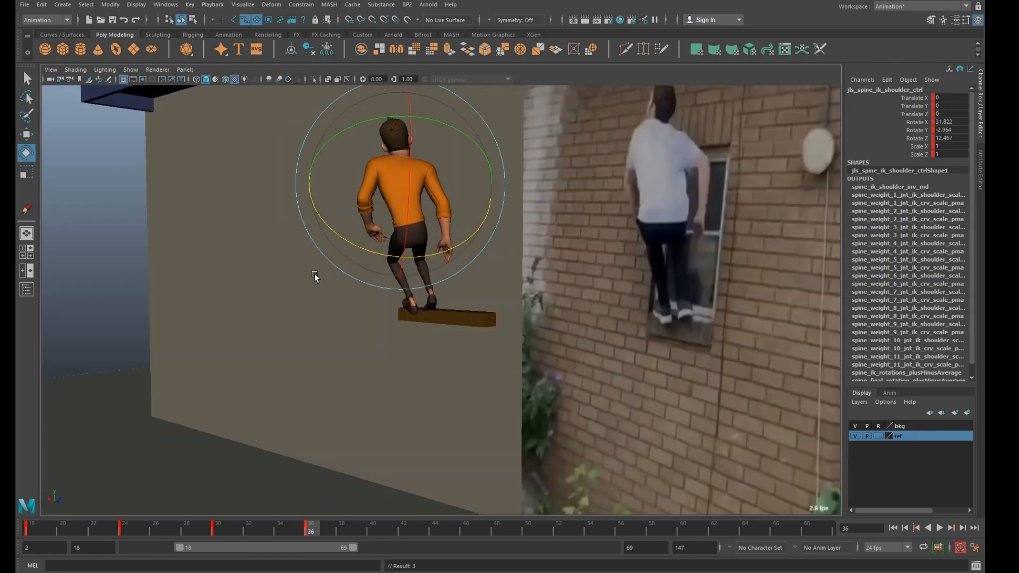
left_click(343, 274)
Rotate the spine hip control to about -40.1 in X, 5.2 in Y and 14.6 in Z.
key("space")
left_click(694, 175)
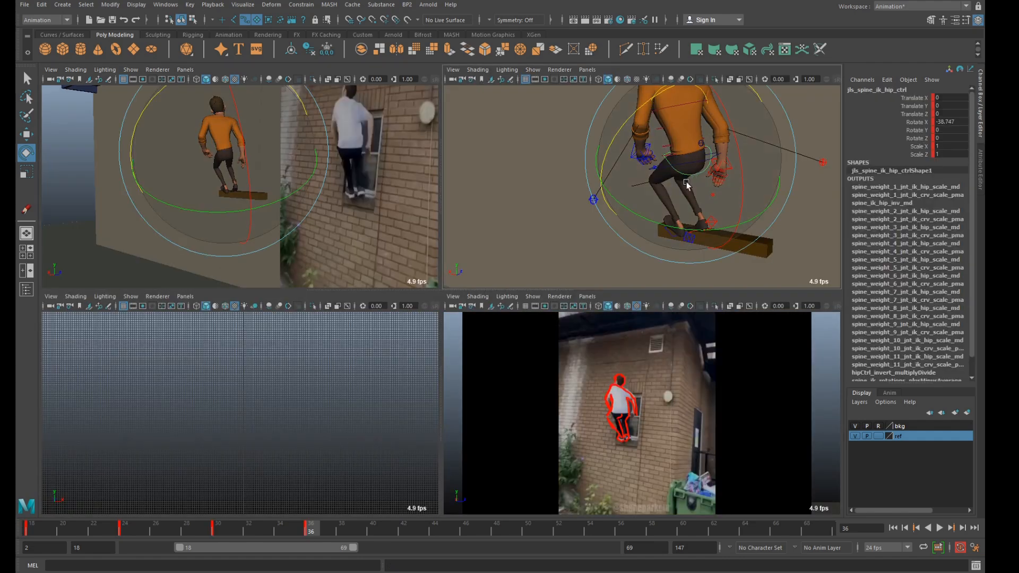
key("space")
left_click_drag(400, 288, 464, 242)
key("ctrl+z")
key("ctrl+z")
left_click_drag(323, 208, 318, 234)
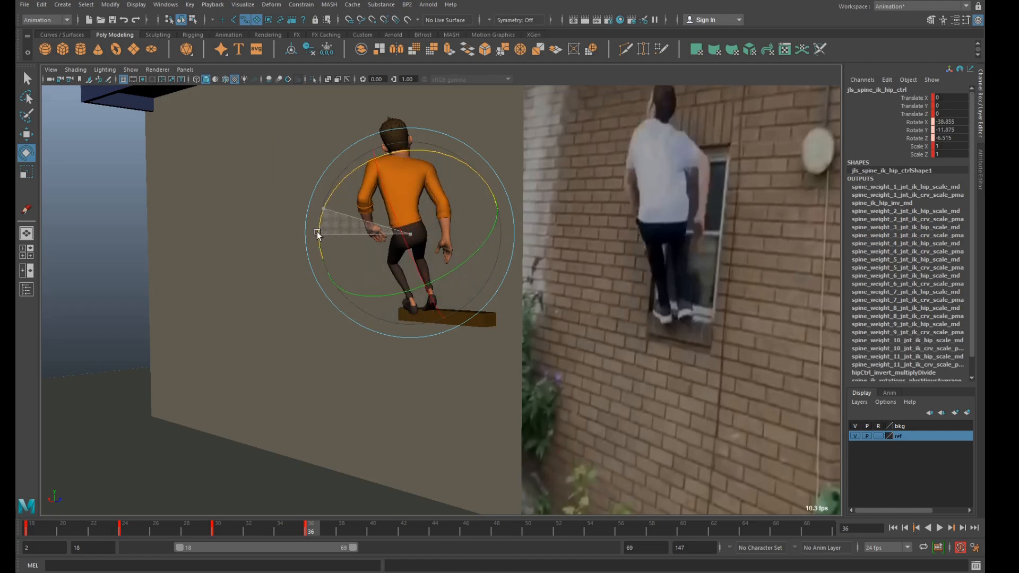
key("w")
key("ctrl+z")
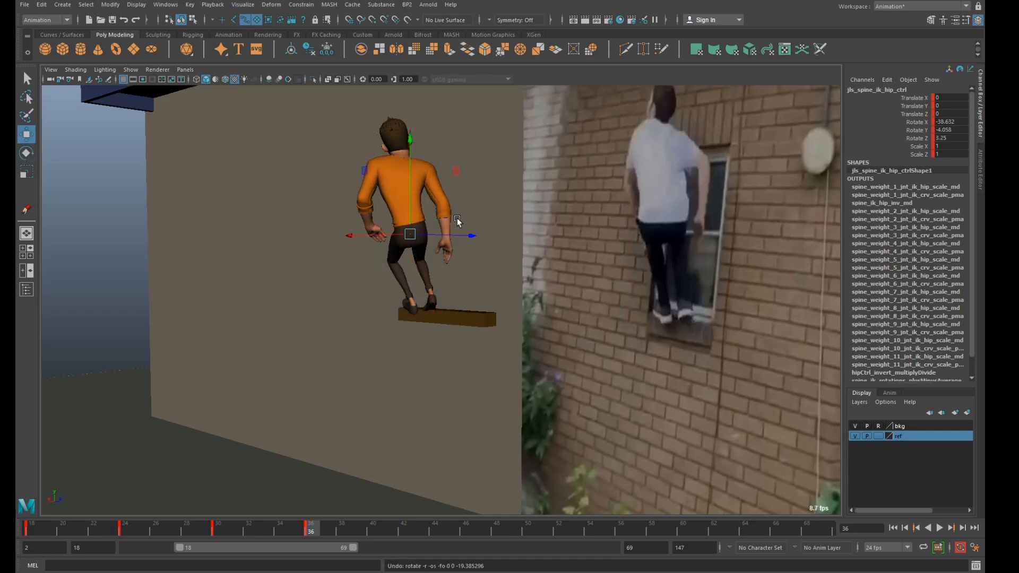
key("e")
left_click_drag(469, 185, 490, 189)
key("w")
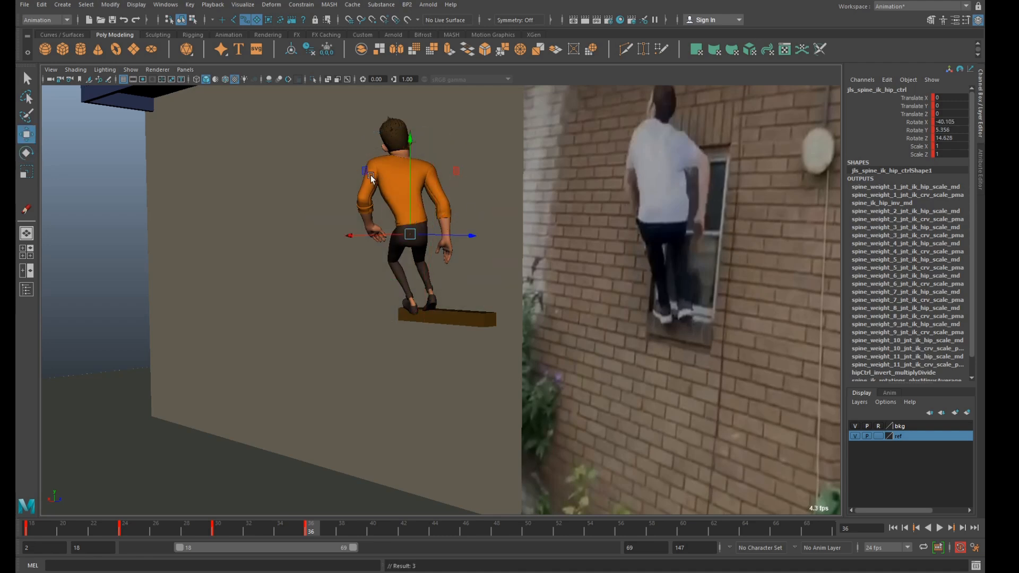
Move the left knee pole vector control to about X 86.1, Y 127.1, Z 405.7.
left_click_drag(435, 173, 448, 173)
key("ctrl+z")
key("space")
left_click_drag(620, 196, 678, 187, "alt")
left_click(657, 227)
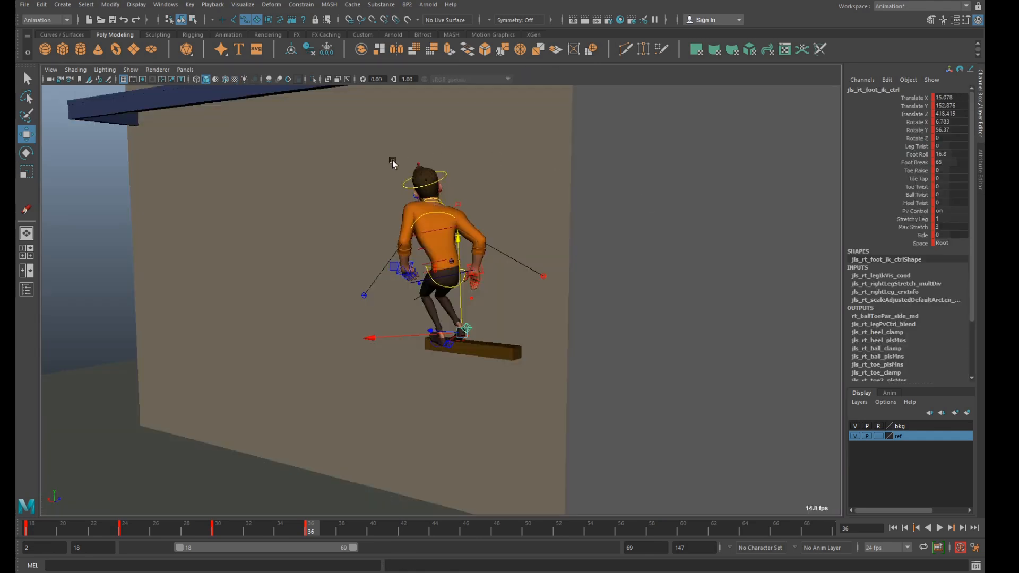
Position the right foot control on the ledge at about X 15.1, Y 152.9, Z 418.4.
left_click_drag(393, 161, 441, 223, "alt")
key("4")
key("6")
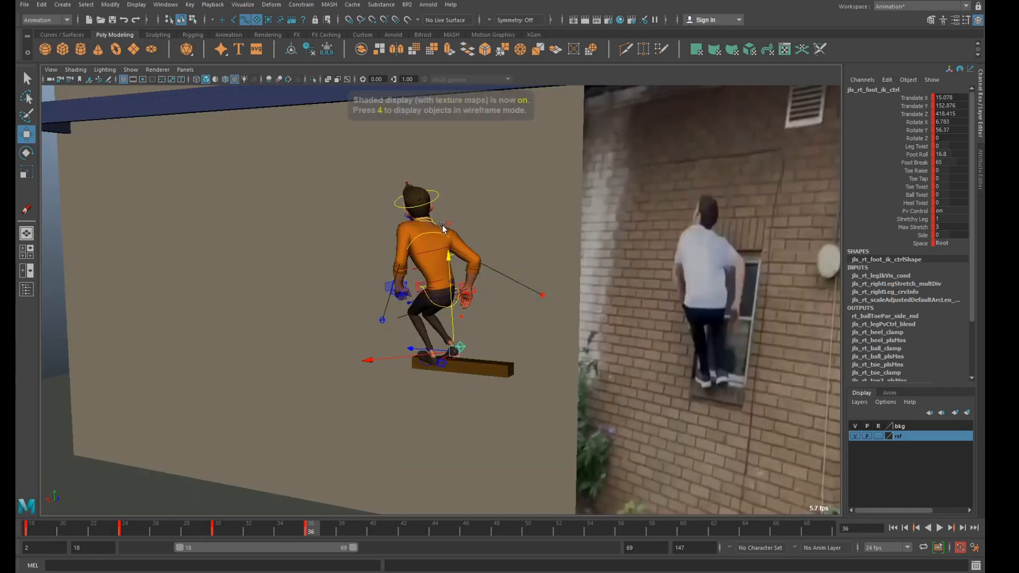
Rotate the spine shoulder control to about 8.7 in Z and shift it sideways to about -2.2 in X.
left_click(436, 236)
left_click(434, 233)
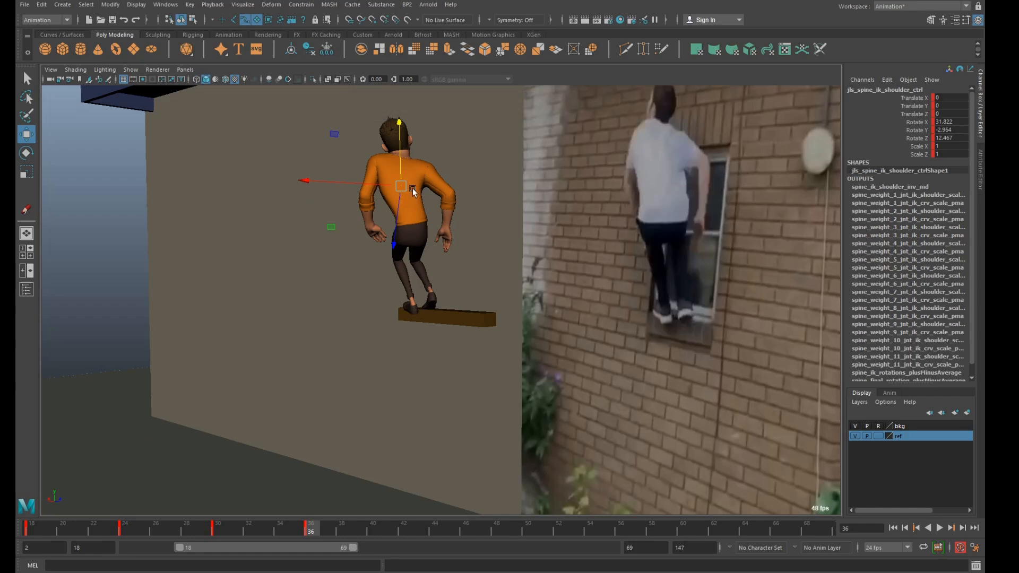
key("e")
left_click_drag(348, 241, 390, 220)
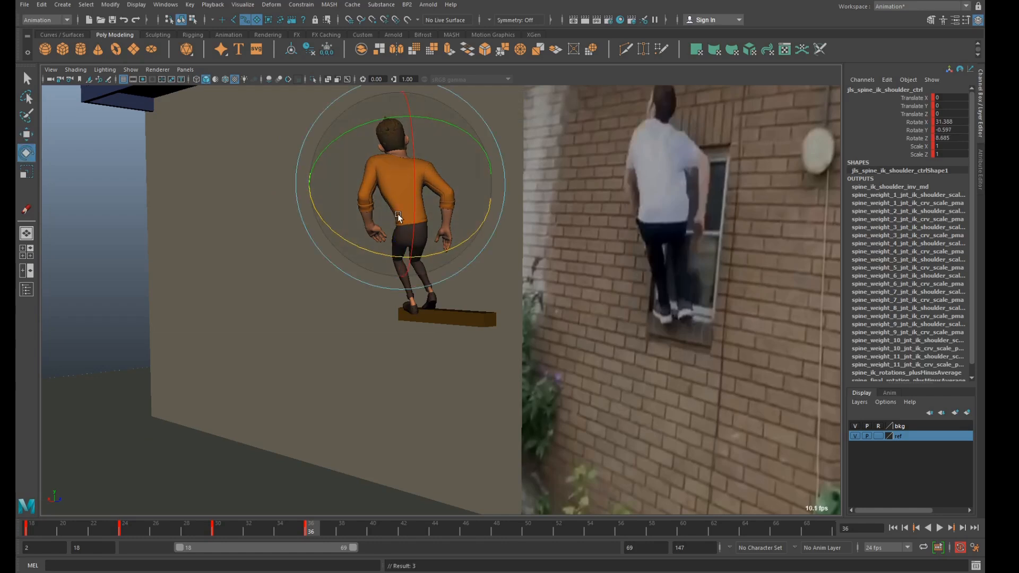
key("w")
left_click_drag(370, 186, 376, 186)
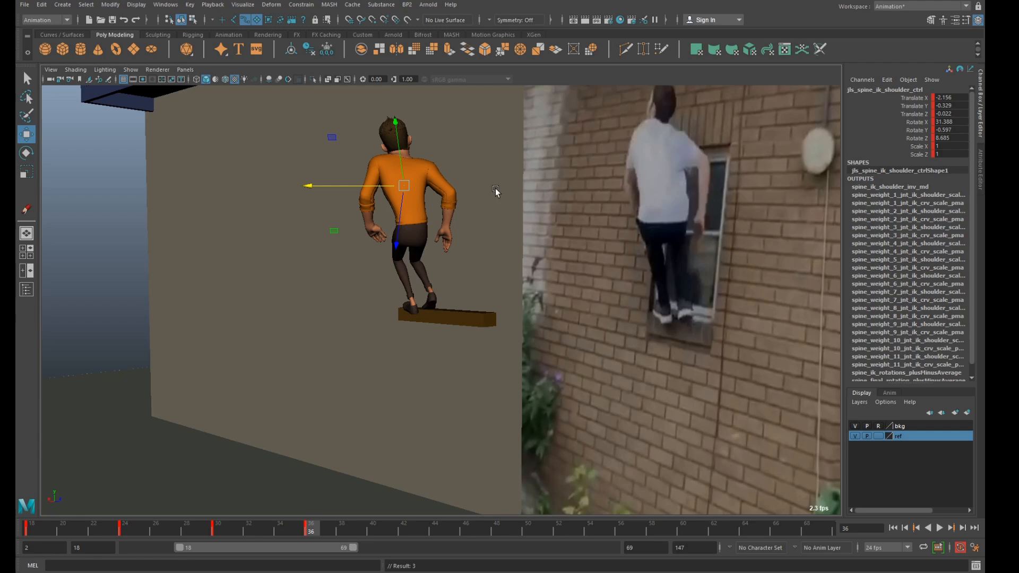
Rotate the spine shoulder control to about 32.3 in X, -9.0 in Y and 7.4 in Z, checking the motion into frame 36.
key("e")
left_click_drag(453, 131, 439, 126)
key("ctrl+z")
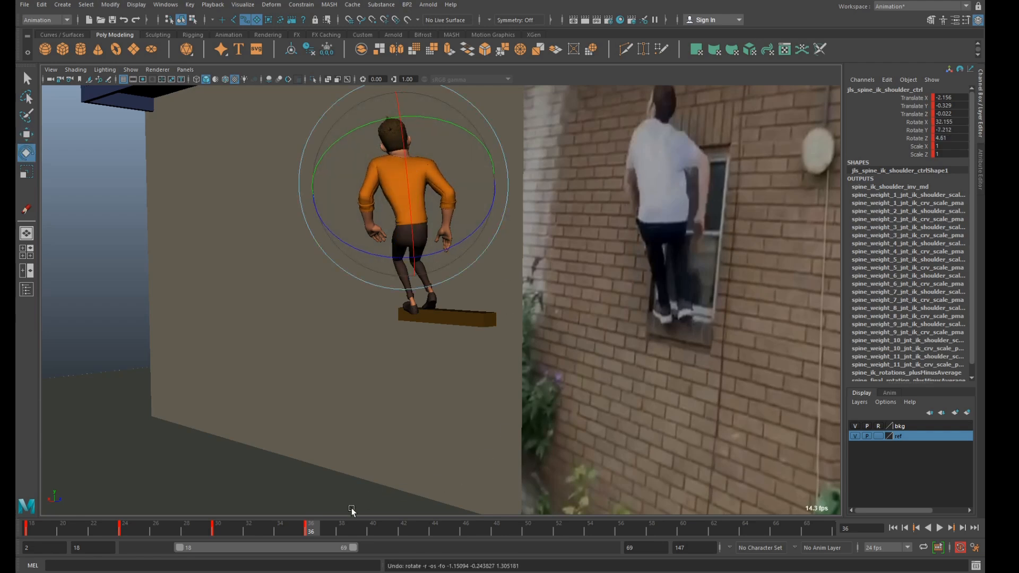
key("alt+v")
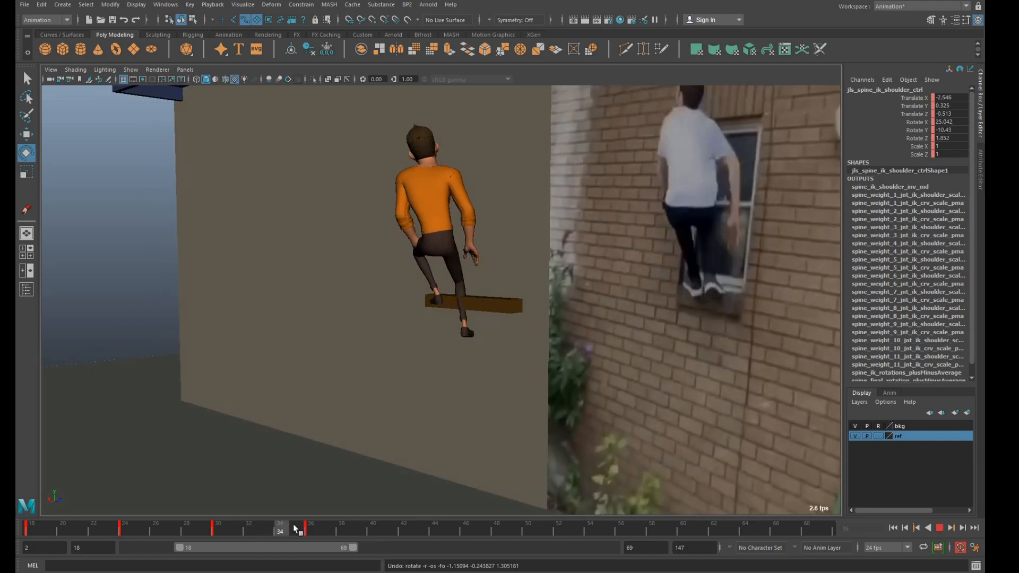
mouse_move(313, 525)
left_mouse_down()
mouse_move(391, 534)
mouse_move(314, 527)
left_mouse_up()
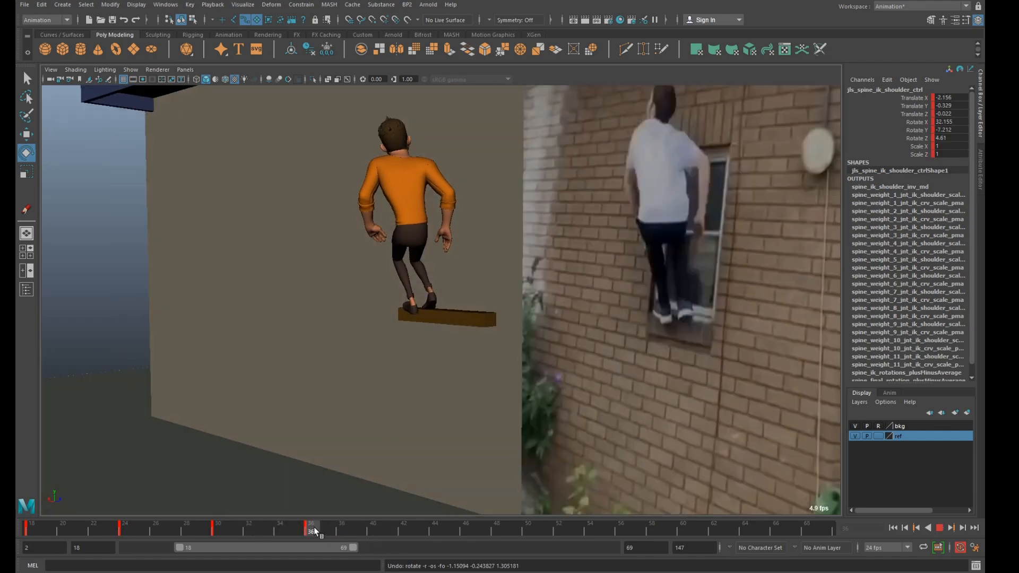
left_click_drag(358, 266, 460, 227)
key("space")
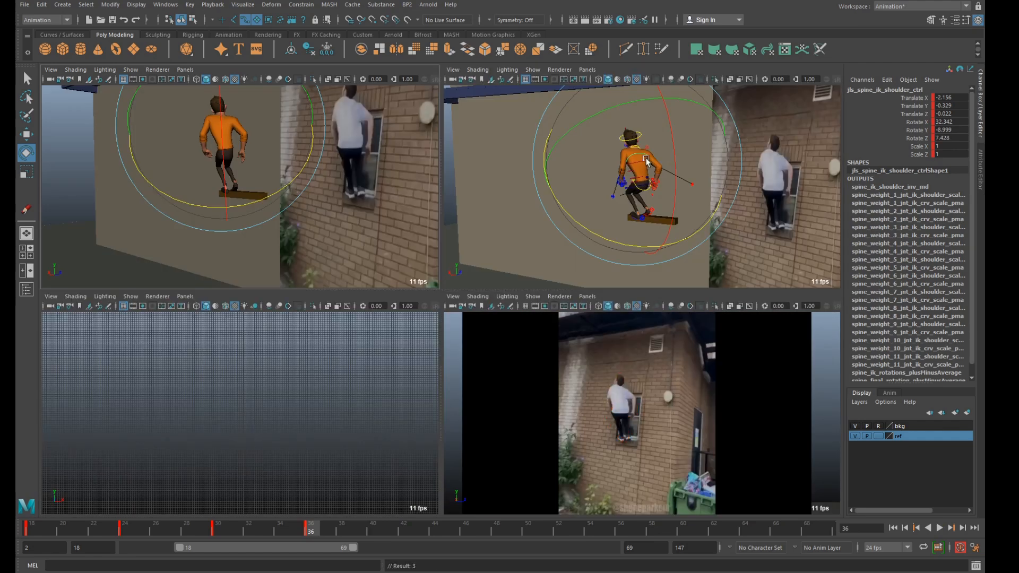
Rotate the left clavicle control to about -4.1 in X and 11.2 in Y.
middle_click_drag(686, 144, 676, 196, "alt")
scroll(676, 197, "up", 5)
left_click(540, 210)
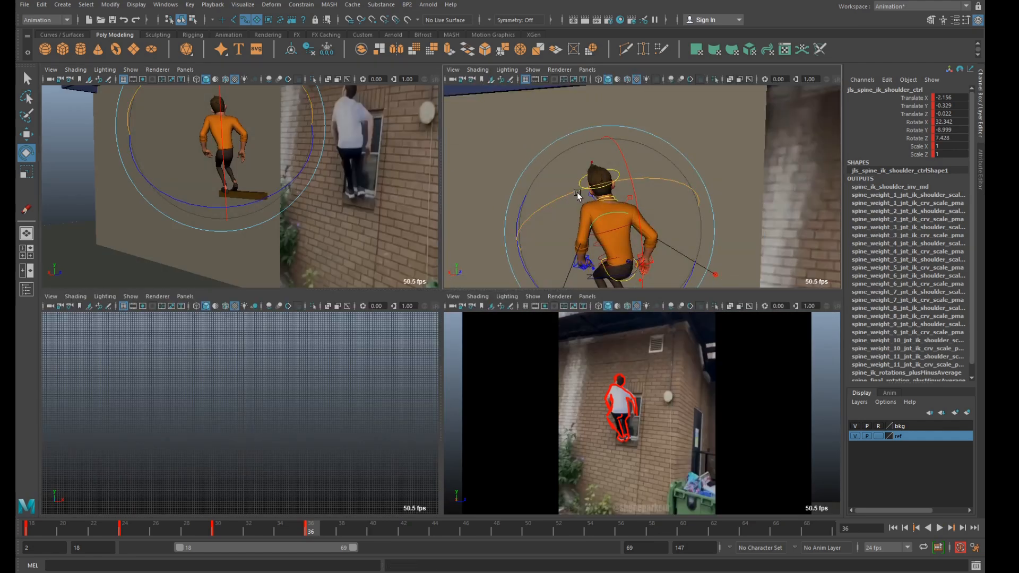
left_click(595, 201)
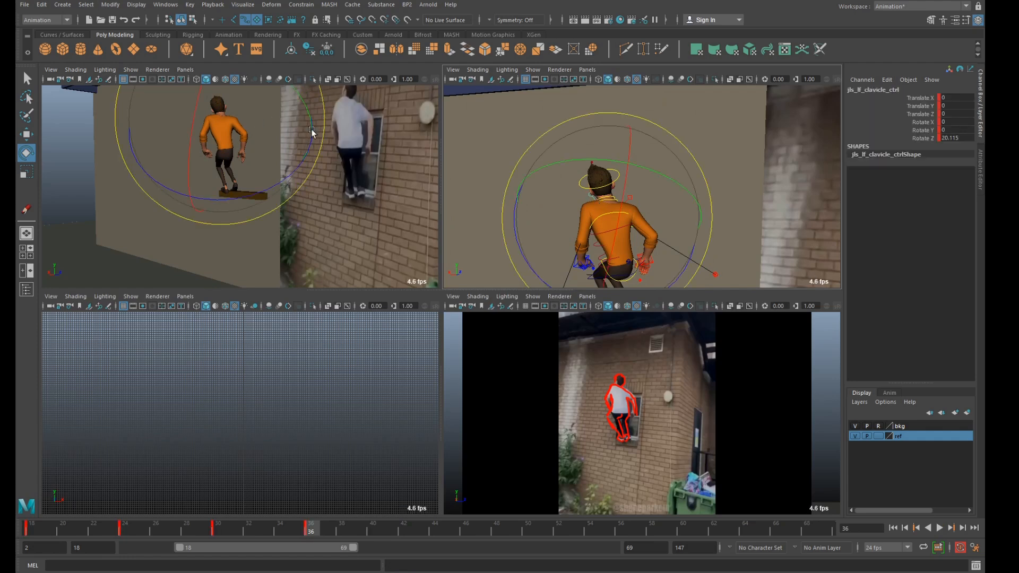
key("space")
mouse_move(470, 141)
left_mouse_down()
mouse_move(476, 146)
mouse_move(462, 158)
left_mouse_up()
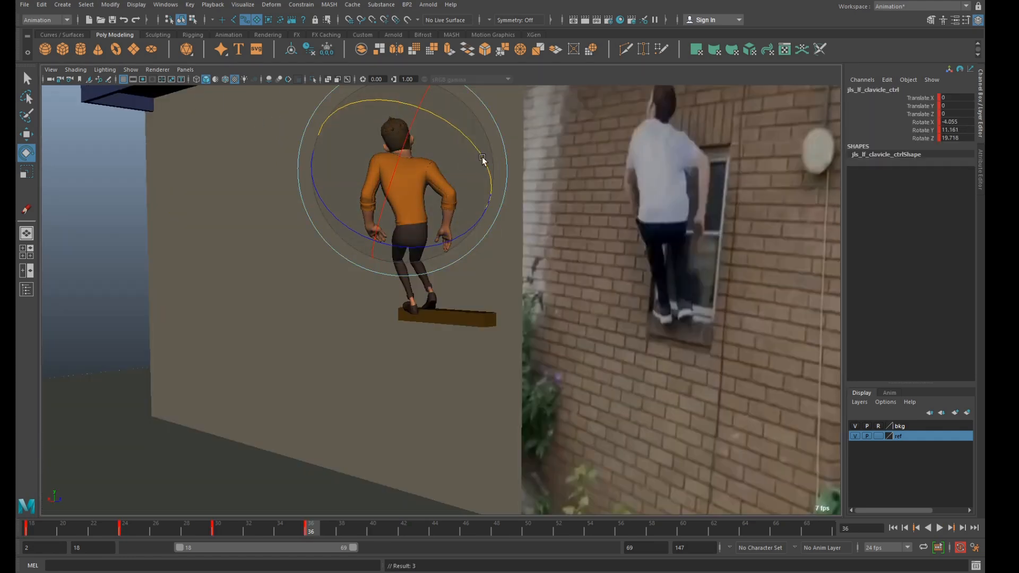
Rotate the right clavicle control to about -1.1 in X, 0.3 in Y and -8.3 in Z.
key("space")
scroll(698, 209, "up", 5)
left_click_drag(635, 234, 628, 164, "alt")
left_click(480, 106)
left_click(649, 165)
left_click_drag(608, 219, 671, 159)
scroll(677, 175, "down", 4)
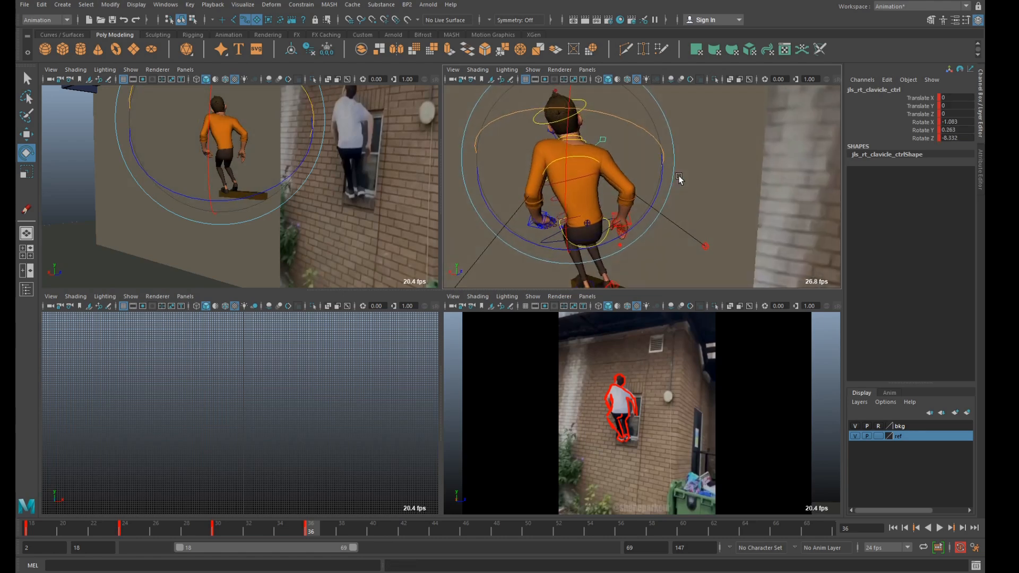
Rotate the right arm IK control to about -17.4 in X, 89.1 in Y and 63.8 in Z and adjust its position beside the hip.
left_click(615, 220)
left_click_drag(615, 221, 613, 192)
key("w")
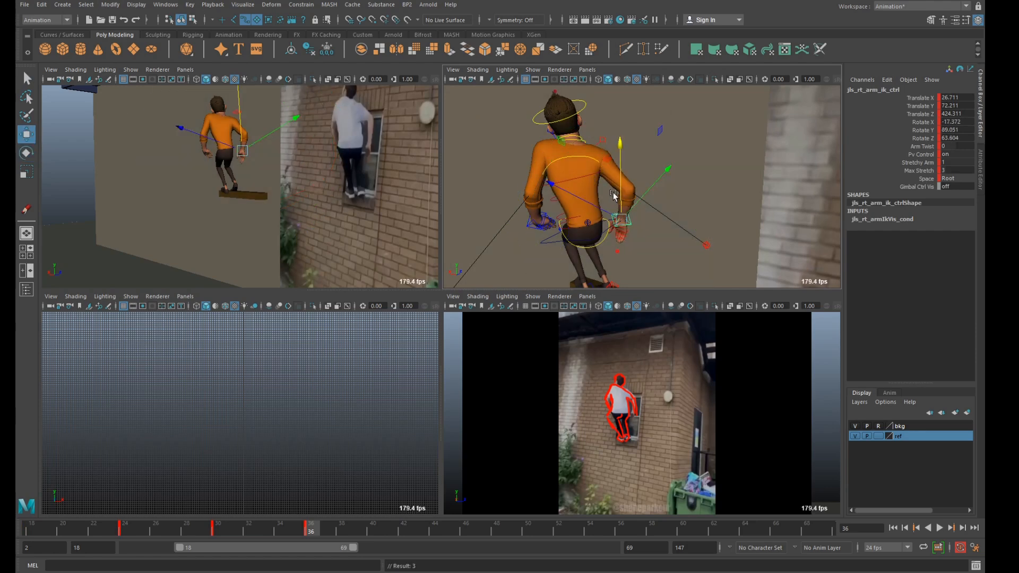
left_click_drag(261, 150, 230, 144)
middle_click_drag(195, 93, 193, 96)
Rotate the left arm IK control to about -35.0, -37.3 and -47.6 and move it to about X 0.6, Y 76.5, Z 387.5.
left_click(527, 230)
key("e")
left_click(529, 228)
left_click_drag(534, 238, 525, 197)
key("w")
left_click_drag(488, 154, 532, 197)
scroll(507, 175, "down", 5)
Select the COG, both arm IK and both elbow controls, lower them together slightly, and key them at frame 36.
left_click(564, 244)
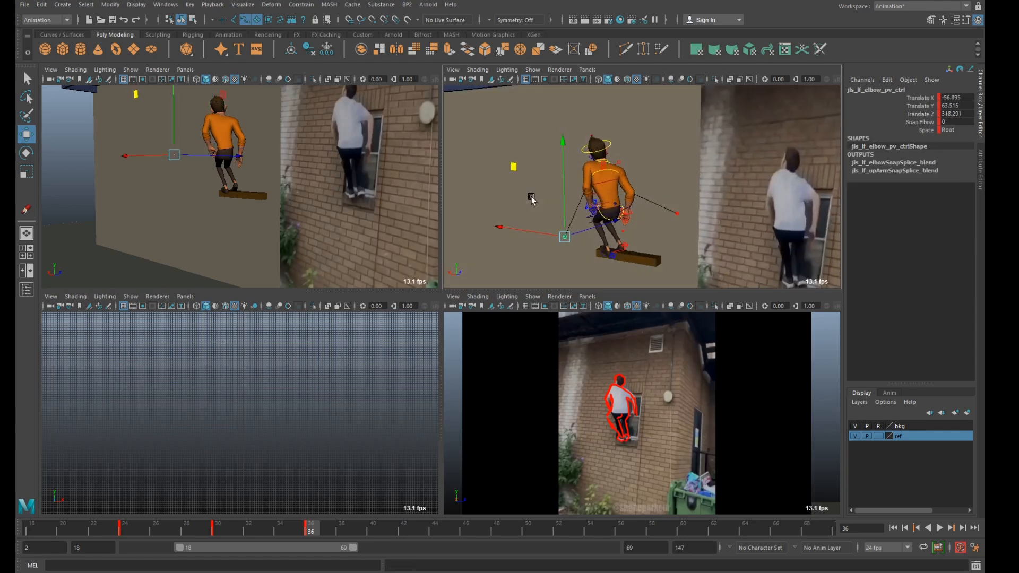
key("q")
left_click(616, 215, "shift")
scroll(651, 232, "up", 4)
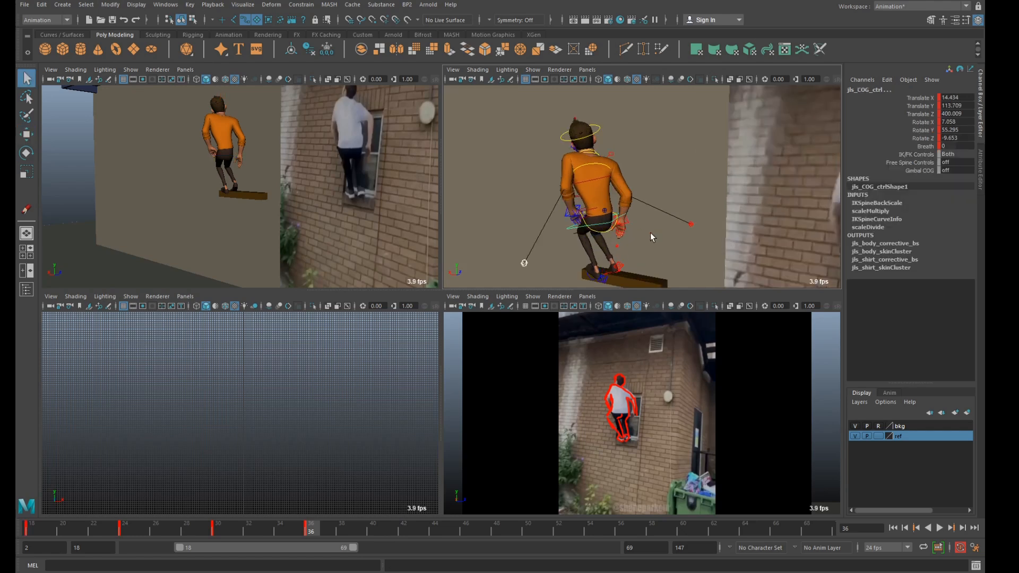
left_click(567, 222)
left_click(624, 220)
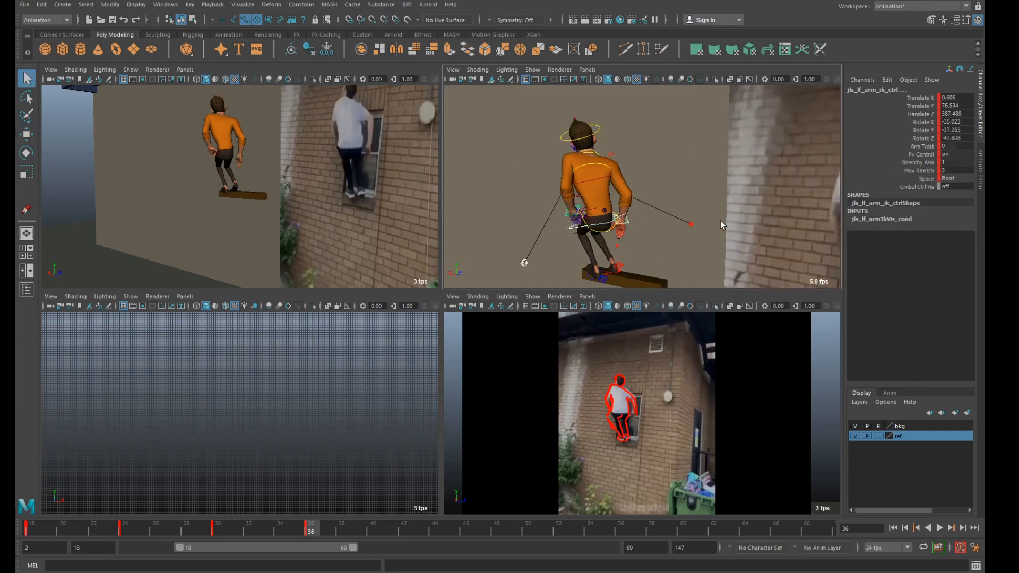
left_click(691, 224)
key("w")
left_click_drag(692, 142, 695, 149)
key("s")
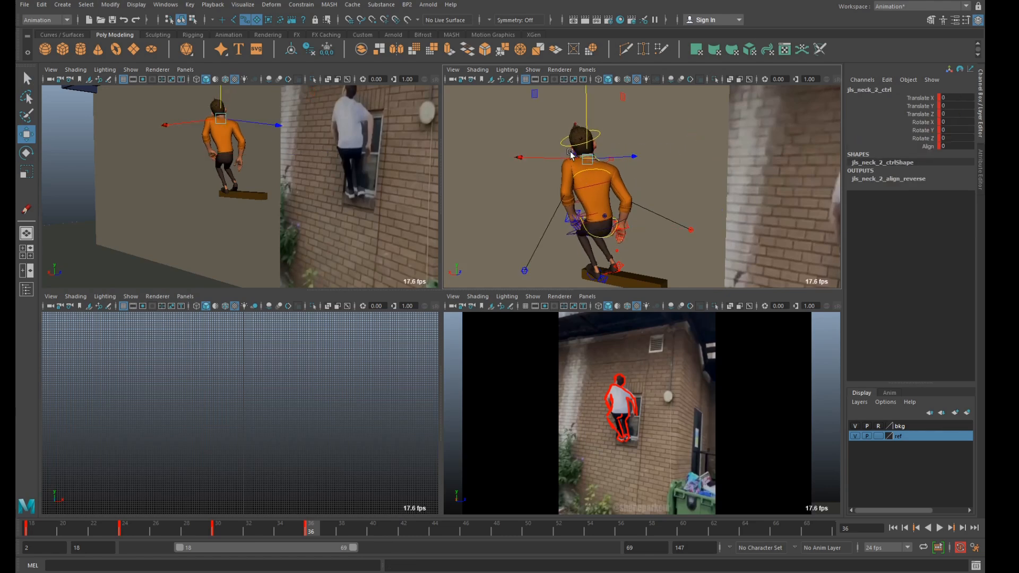
Rotate the left clavicle control to about 15.8 in Z.
left_click(578, 157)
key("e")
left_click_drag(502, 203, 498, 209)
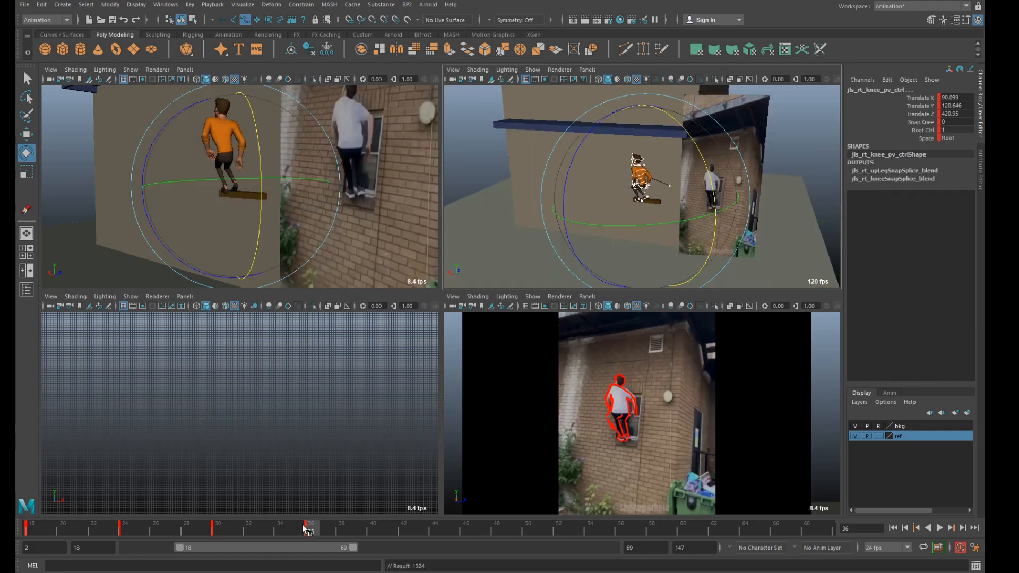
Key all the character's controls at frame 36 and step back through the earlier key poses.
key("space")
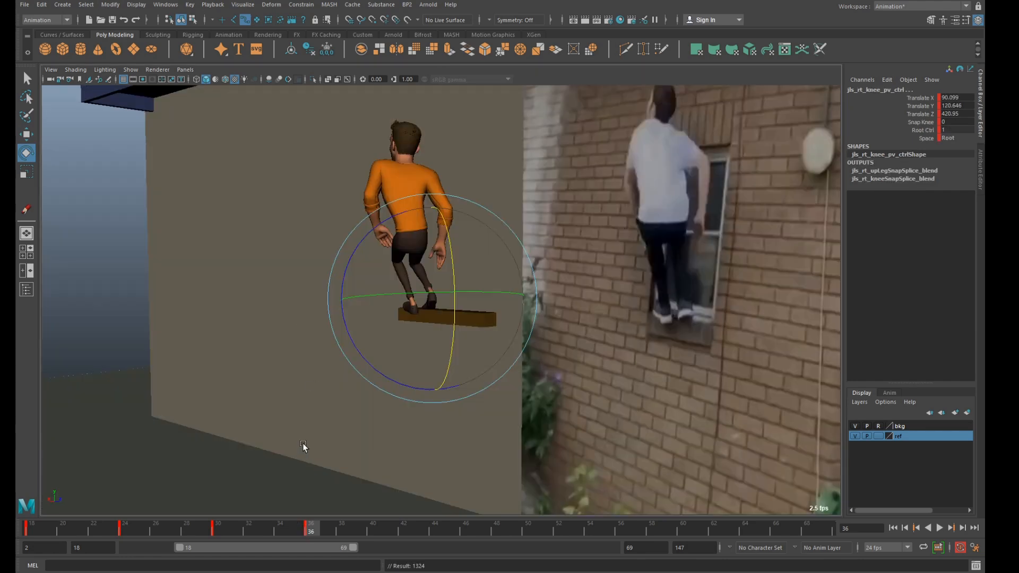
key("comma")
key("comma")
key("comma")
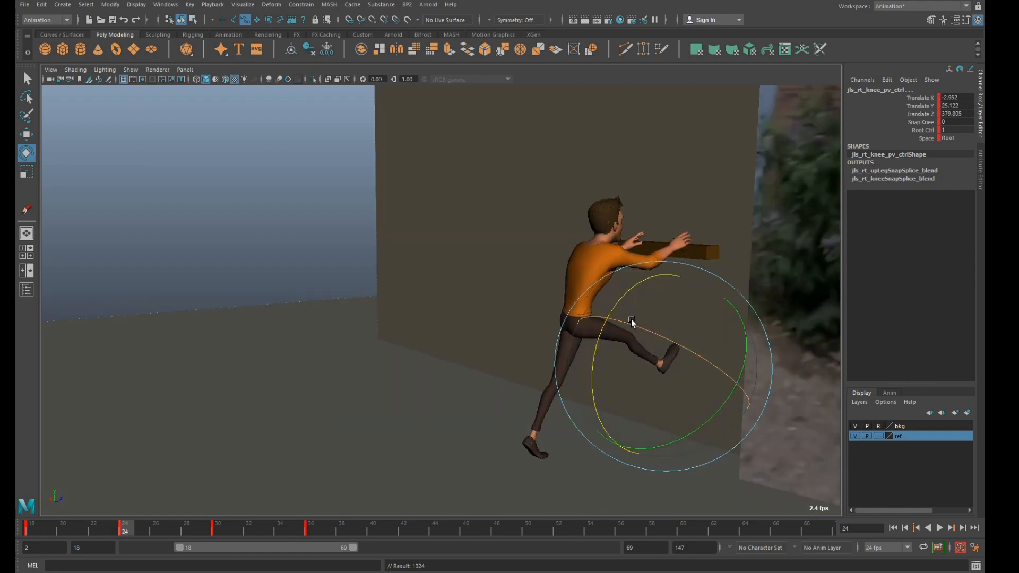
Step past the frame 36 key, locate the overhead reach in the reference footage at frame 45, and key the character's controls there.
key("period")
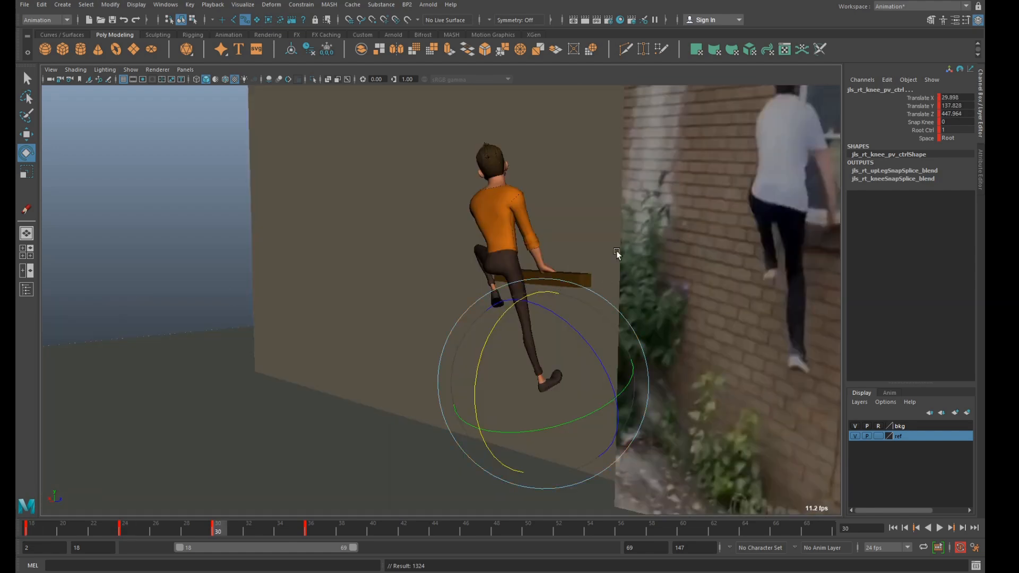
key("period")
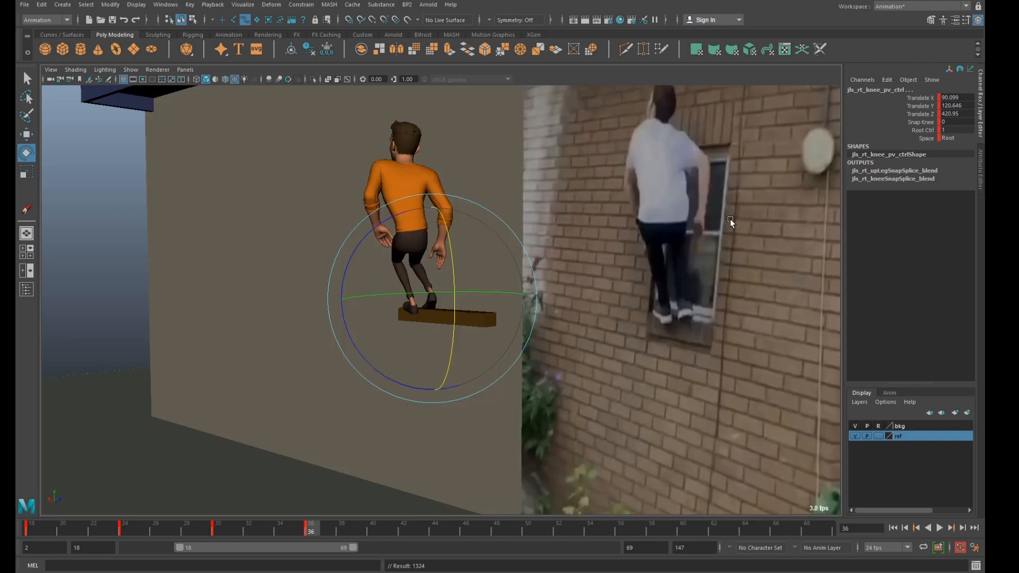
left_click_drag(317, 528, 439, 534)
key("space")
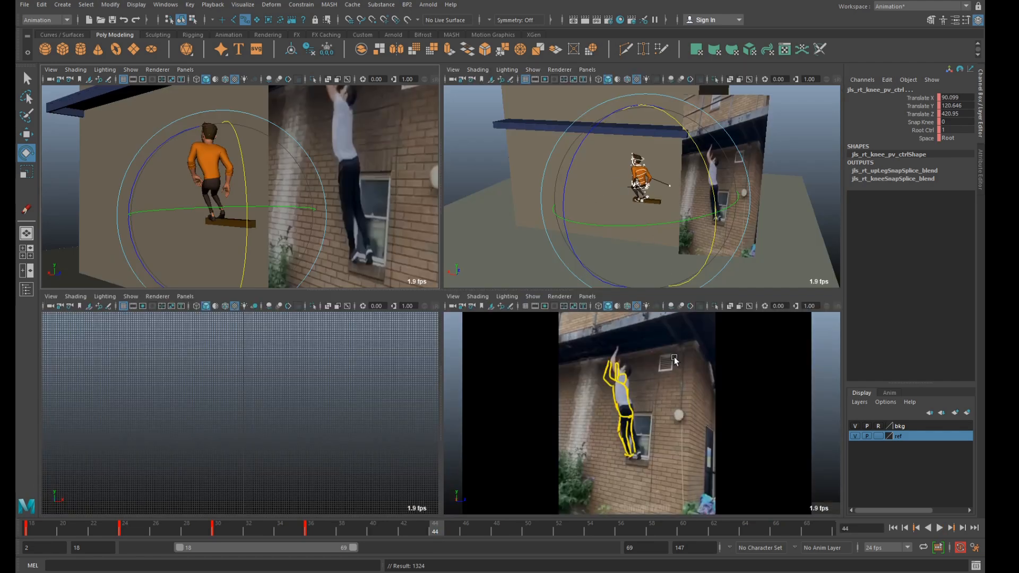
key("space")
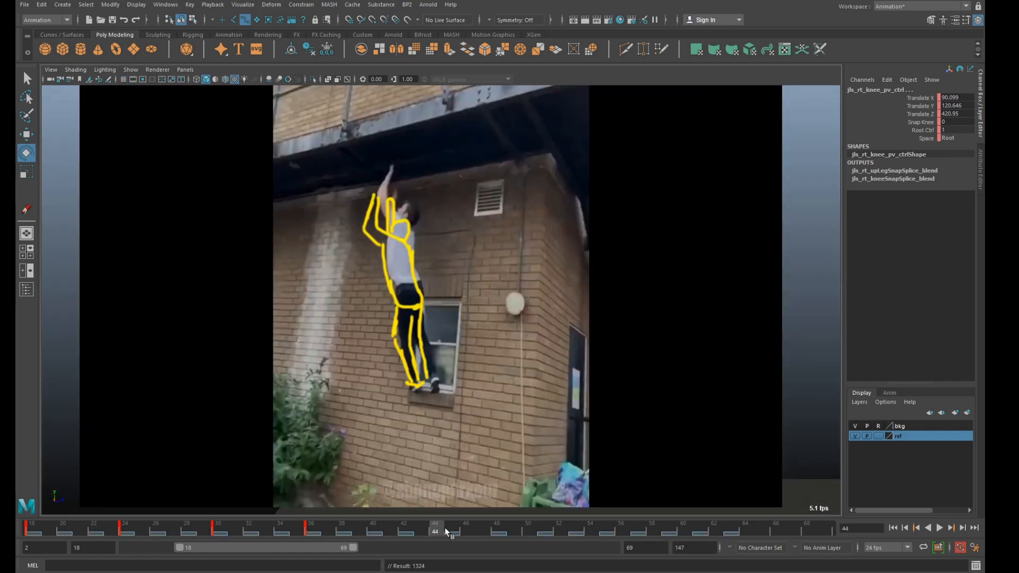
left_click_drag(445, 528, 450, 528)
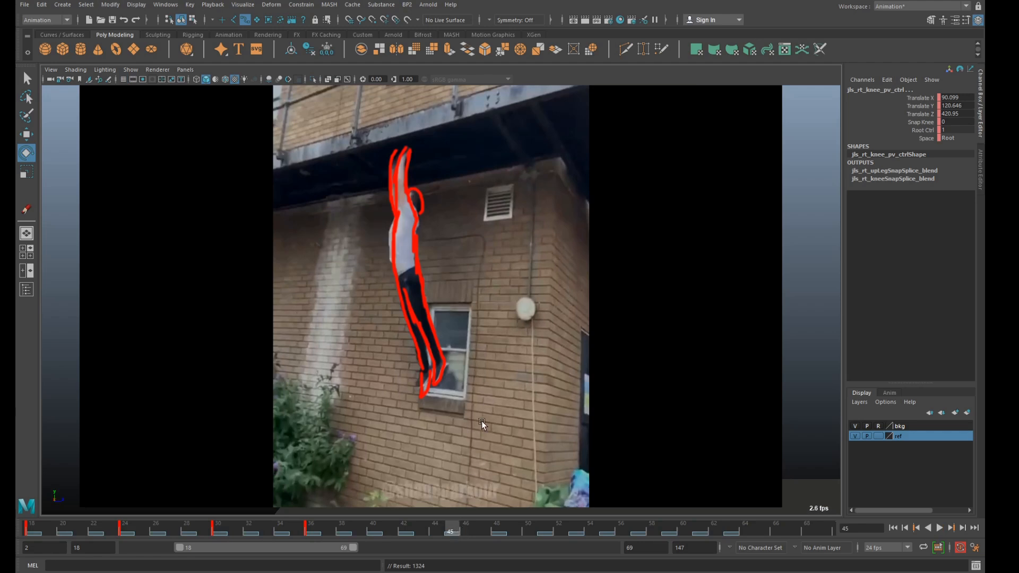
mouse_move(456, 529)
left_mouse_down()
mouse_move(496, 529)
mouse_move(437, 530)
mouse_move(468, 526)
mouse_move(453, 527)
left_mouse_up()
key("space")
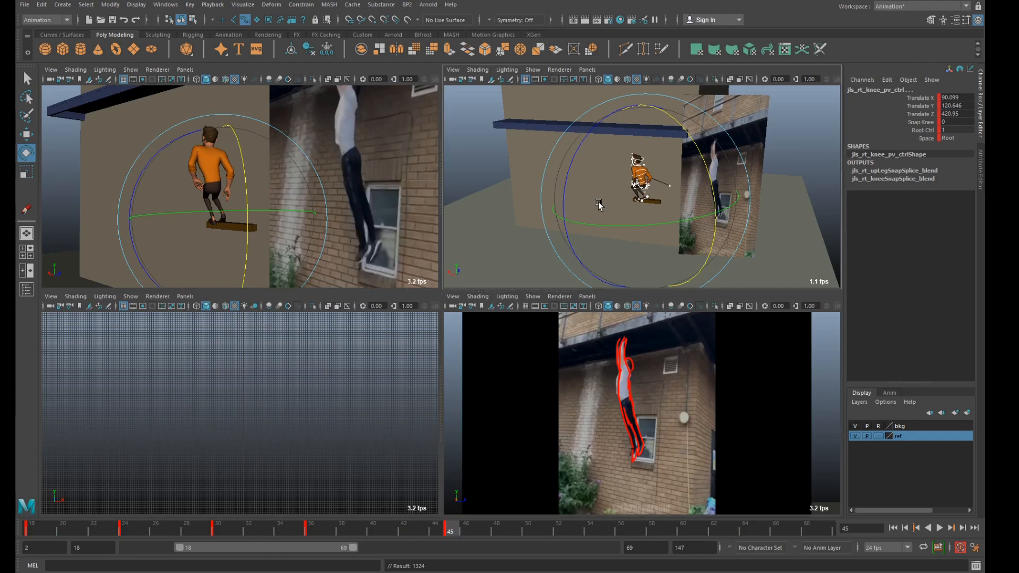
Raise the body and arms to reach the overhead beam at frame 45, with the right arm IK control at about X 114.3, Y 215.2, Z 410.1.
key("space")
right_click_drag(598, 202, 570, 268, "alt")
left_click_drag(555, 284, 547, 266, "alt")
middle_click_drag(547, 266, 546, 295, "alt")
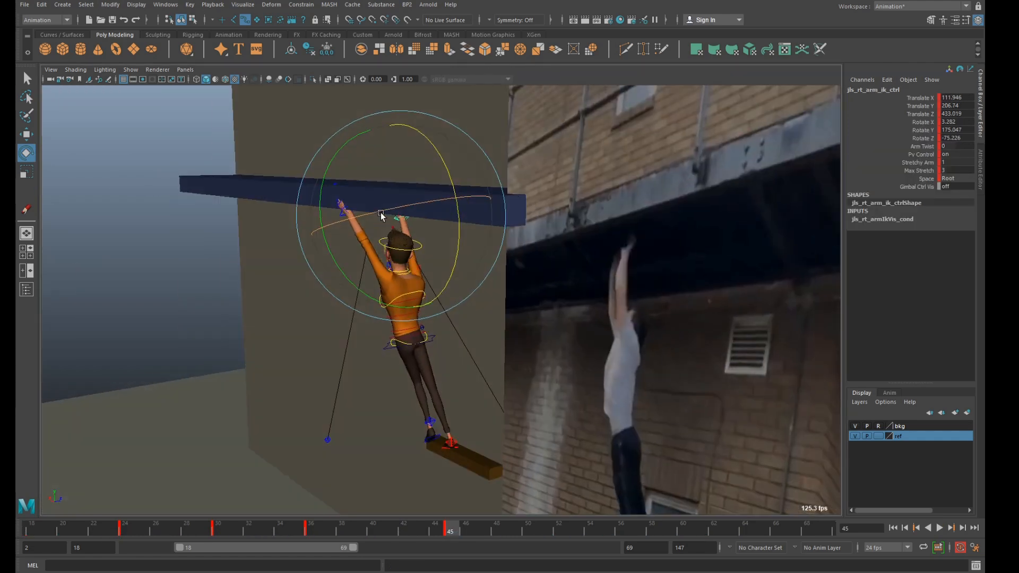
right_click_drag(380, 213, 397, 213, "alt")
left_click_drag(397, 213, 419, 169, "alt")
left_click_drag(473, 134, 442, 240)
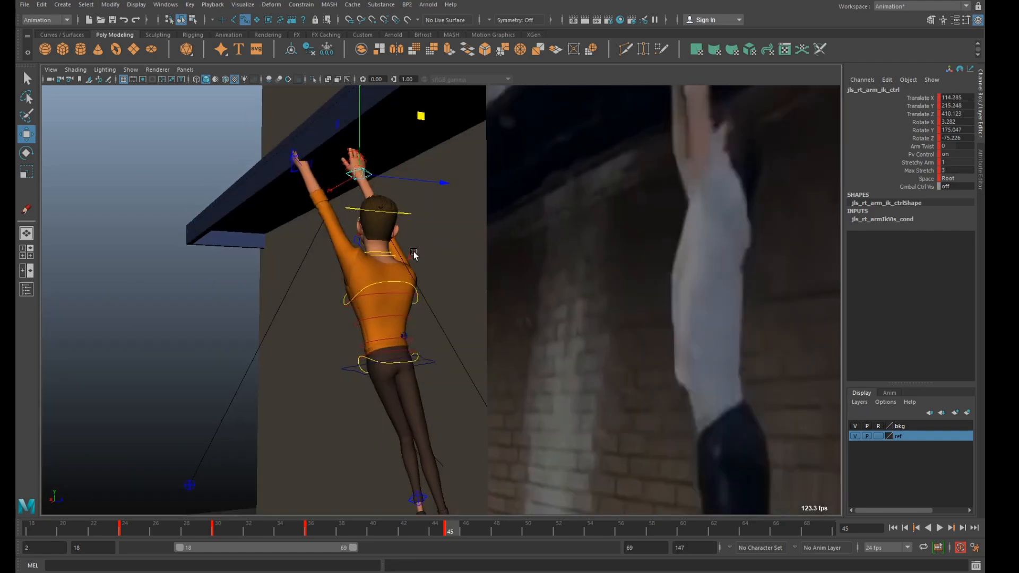
Reset the translate and rotate values of both clavicle controls to 0 at frame 45.
left_click(412, 254)
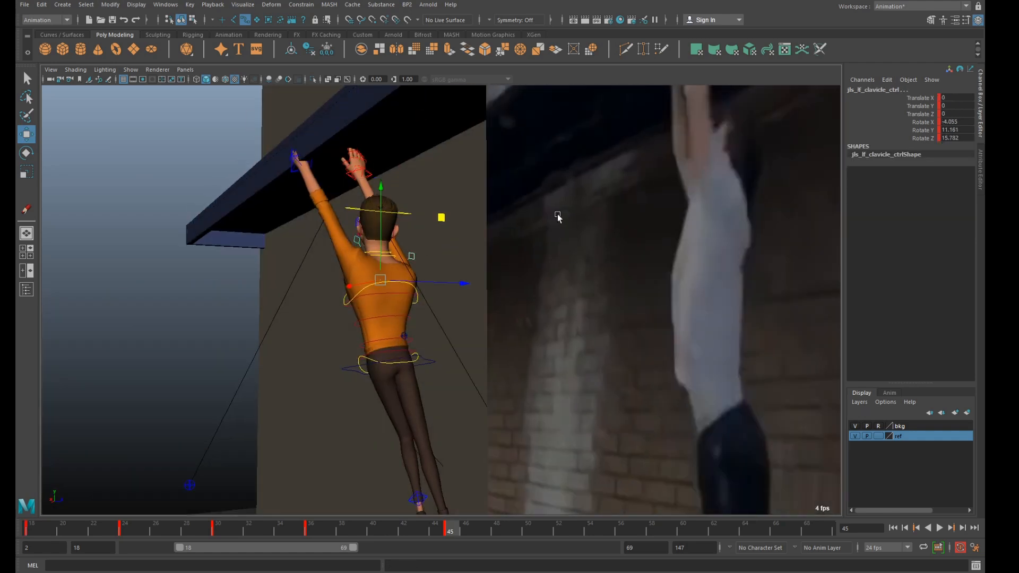
left_click_drag(960, 97, 958, 138)
type("0")
key("Return")
right_click_drag(536, 223, 491, 239, "alt")
left_click_drag(491, 239, 523, 257, "alt")
right_click_drag(523, 257, 534, 284, "alt")
left_click_drag(535, 284, 518, 277, "alt")
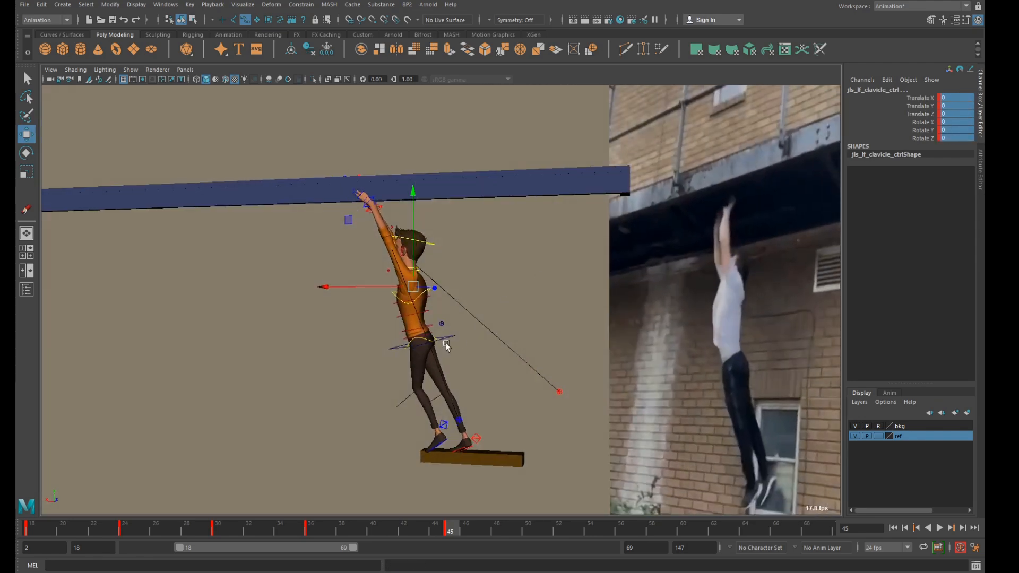
Move both knee pole vector controls out in front of the character's legs, using wireframe display to reach them.
left_click(447, 341)
left_click_drag(448, 340, 467, 375, "alt")
key("4")
left_click_drag(370, 382, 405, 422)
left_click_drag(405, 422, 349, 379, "alt")
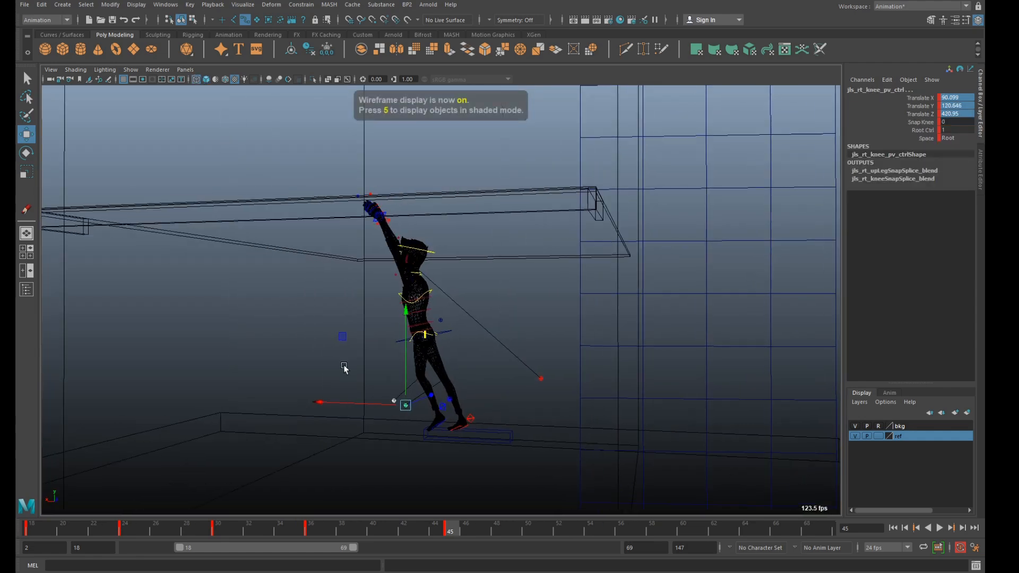
left_click_drag(338, 331, 385, 343, "alt")
left_click_drag(461, 314, 393, 339)
mouse_move(485, 330)
left_mouse_down("alt")
mouse_move(441, 314)
mouse_move(462, 345)
mouse_move(426, 317)
left_mouse_up("alt")
Move the COG control to about X 59.1, Y 158.2, Z 400.0 and rotate it to about 10.0, 123.2 and -0.9.
left_click(442, 334)
key("5")
key("6")
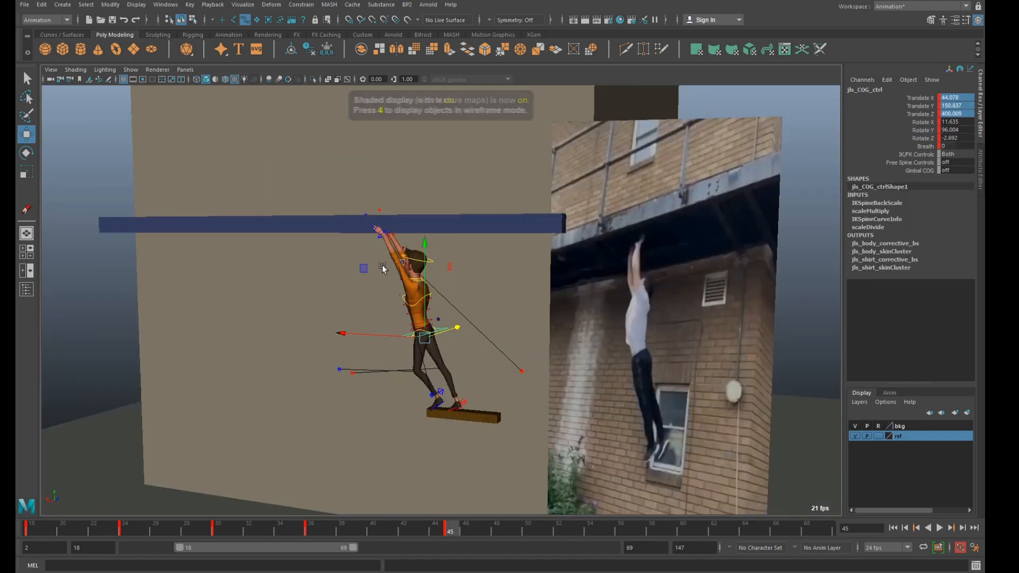
middle_click_drag(374, 268, 354, 260)
left_click_drag(354, 260, 429, 298, "alt")
key("e")
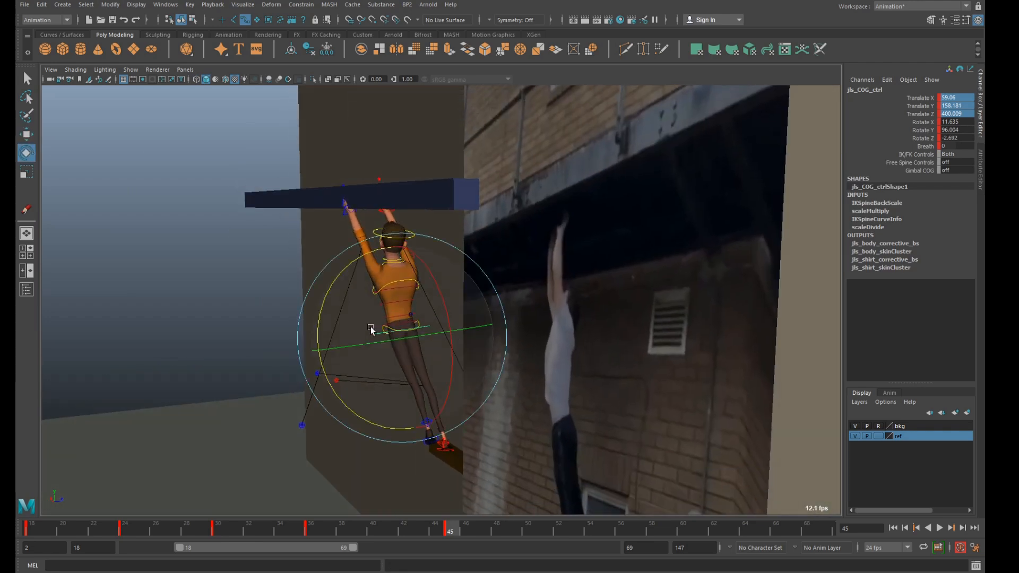
left_click_drag(327, 376, 332, 385)
left_click_drag(378, 349, 398, 345)
key("space")
key("space")
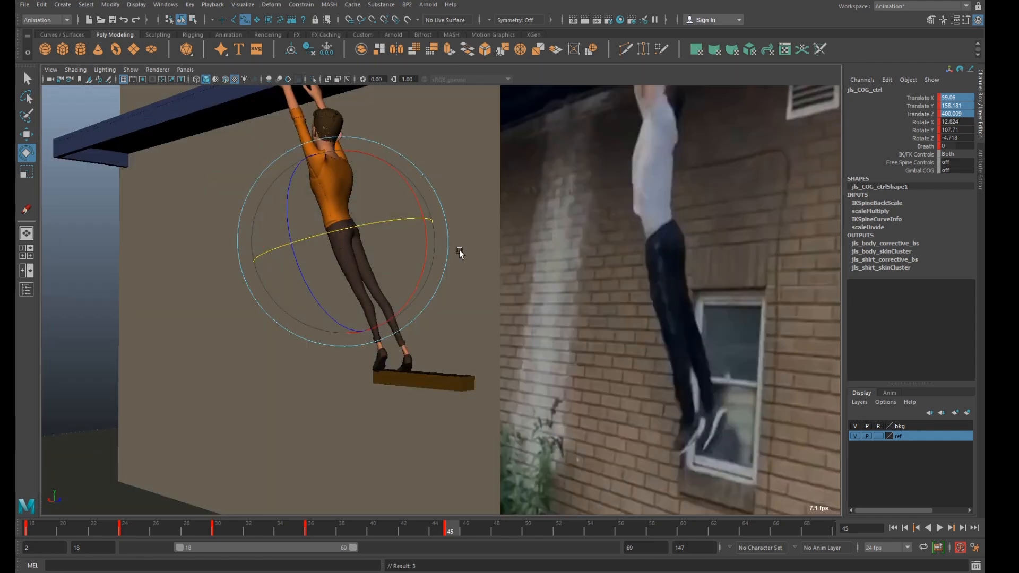
mouse_move(375, 233)
left_mouse_down()
mouse_move(408, 219)
mouse_move(417, 189)
mouse_move(393, 225)
left_mouse_up()
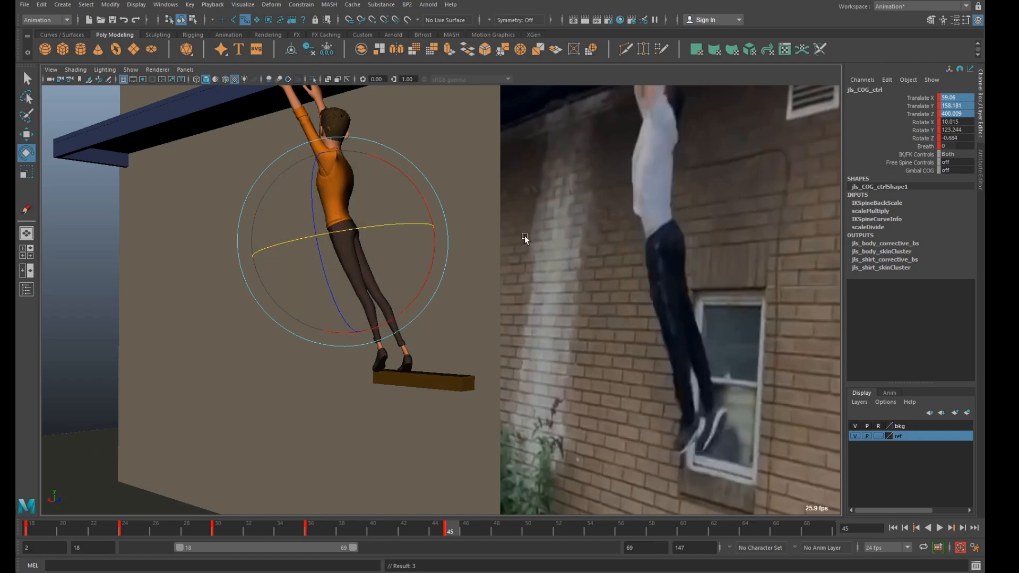
Compare the frame 45 pose with frame 36 and reposition the right elbow pole vector control at about X 162.9, Y 51.7, Z 483.8.
key("space")
key("space")
left_click_drag(616, 239, 547, 264, "alt")
left_click_drag(441, 530, 311, 532)
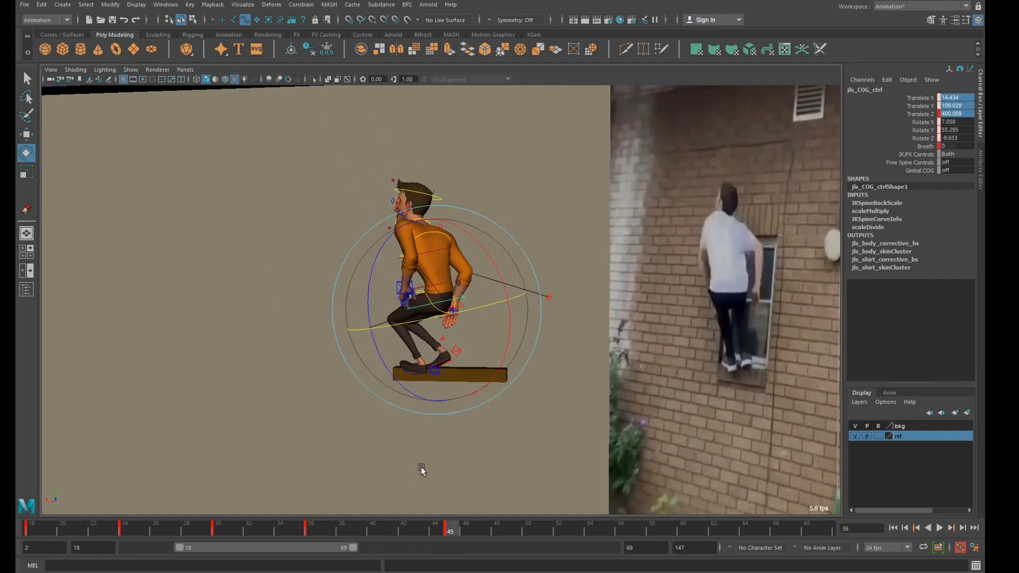
key("period")
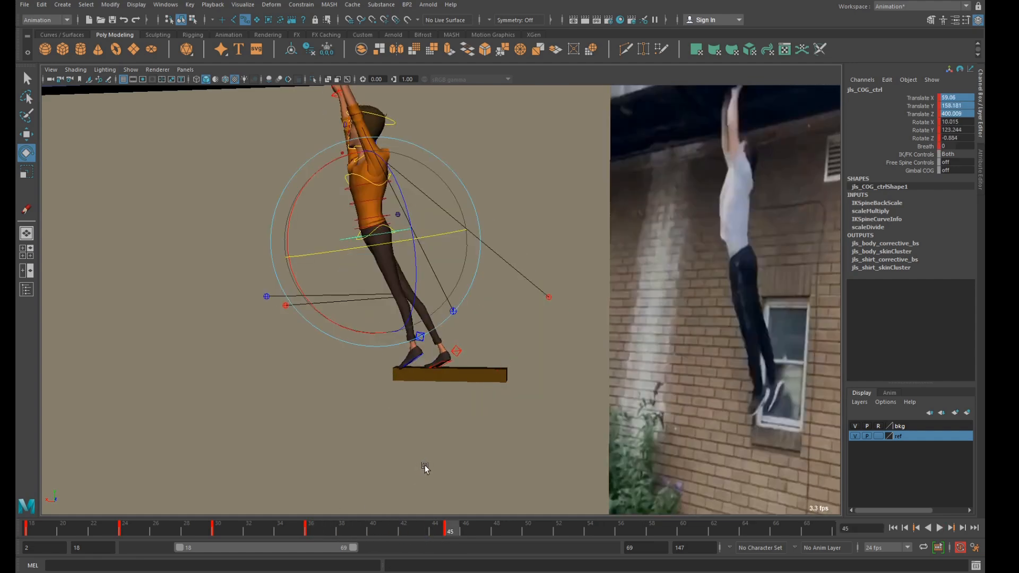
key("comma")
key("period")
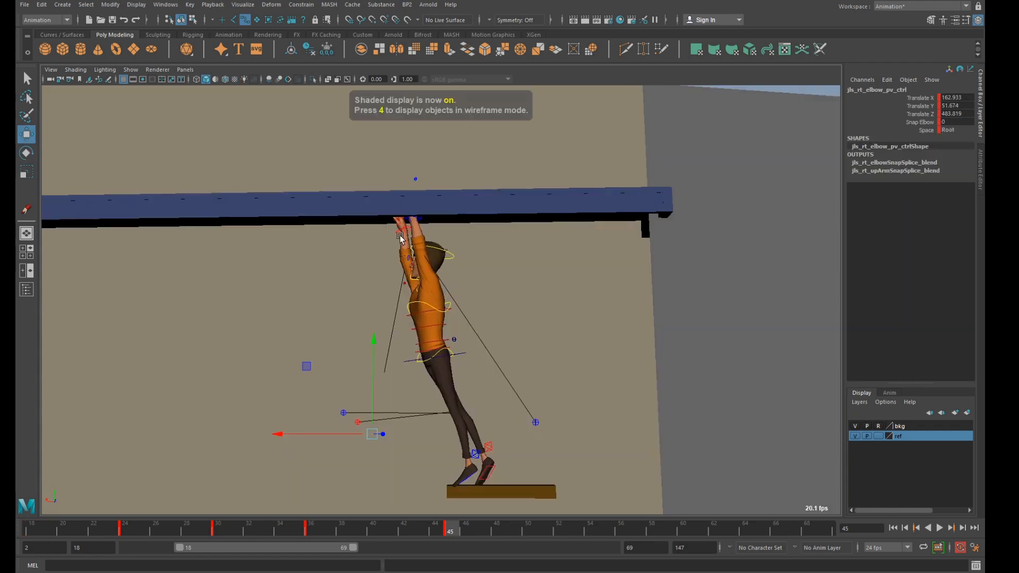
Move the right arm IK control to about X 122.3, Y 214.9, Z 410.9 and rotate it to about 9.9, 186.0 and -73.7.
left_click(401, 228)
left_click_drag(402, 229, 359, 223, "alt")
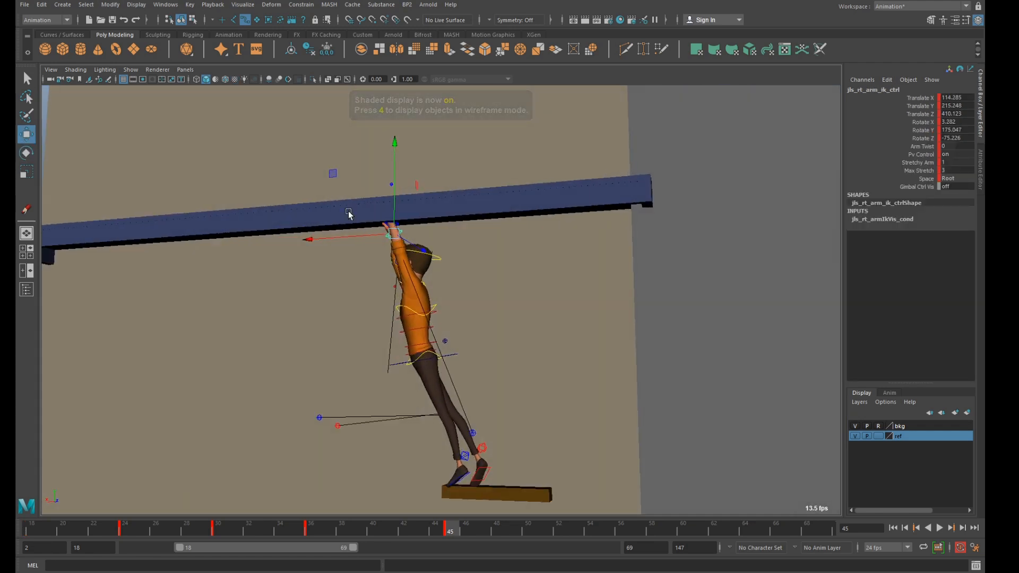
left_click_drag(333, 176, 485, 206)
key("e")
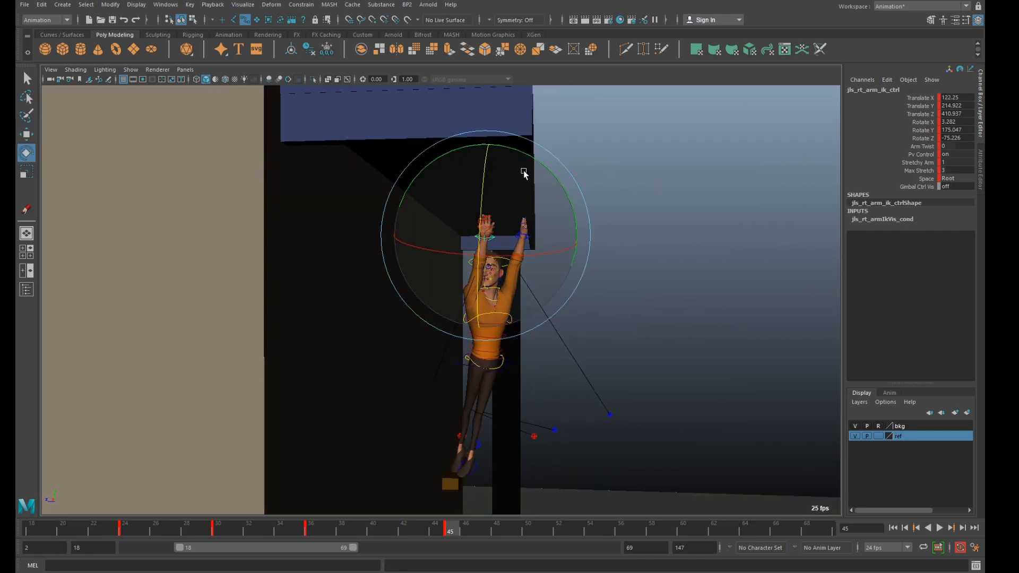
left_click_drag(528, 158, 542, 220)
left_click_drag(511, 258, 527, 294)
scroll(529, 296, "up", 3)
left_click(678, 241)
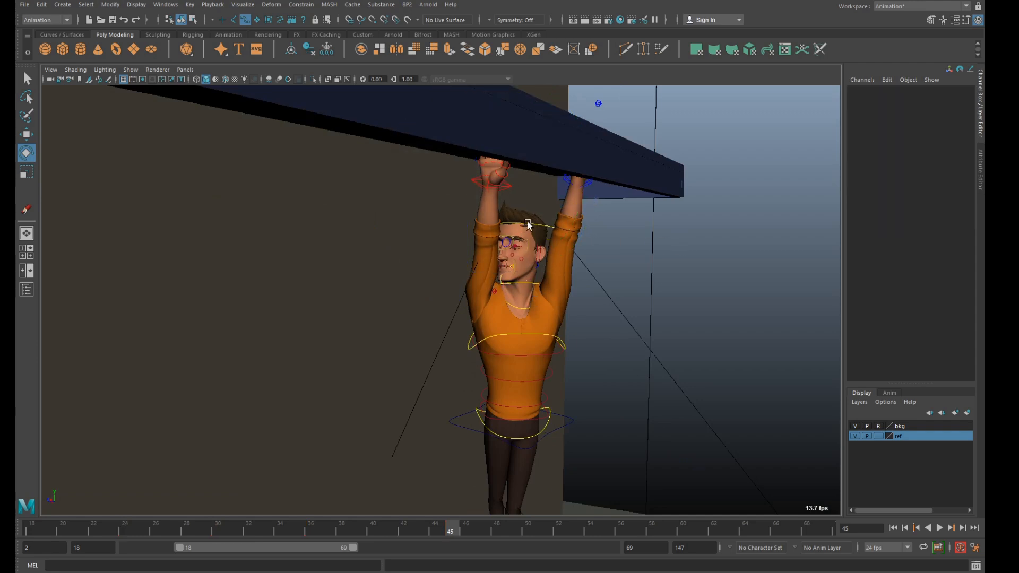
Rotate the head control so the face points straight ahead between the raised arms.
left_click(527, 224)
left_click_drag(535, 255, 586, 263)
mouse_move(590, 297)
left_mouse_down()
mouse_move(606, 283)
mouse_move(594, 292)
left_mouse_up()
left_click(655, 295)
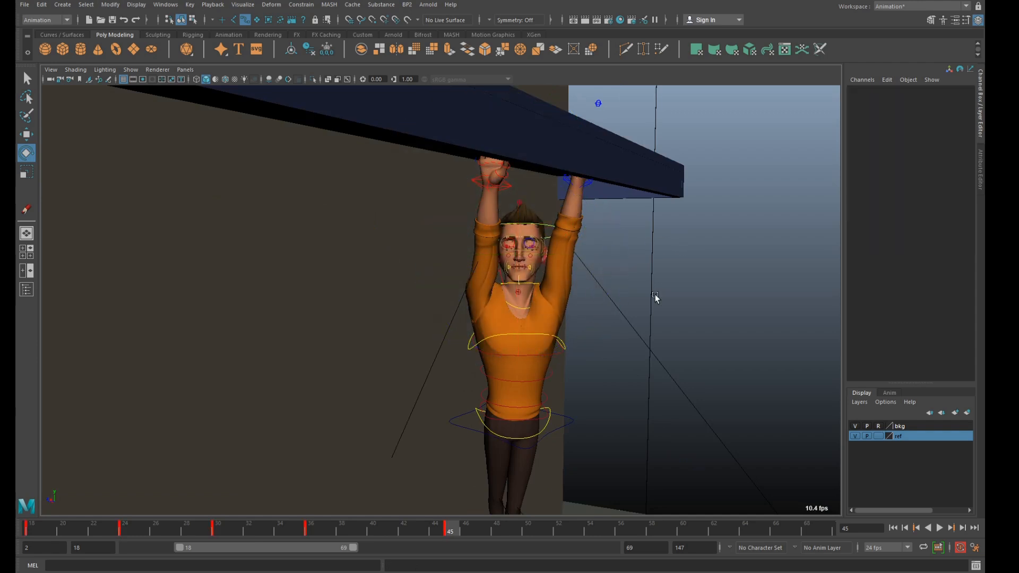
Rotate the right clavicle control to about 5.7, -8.0 and 35.3 to lift the shoulder.
left_click(520, 308)
left_click(494, 290)
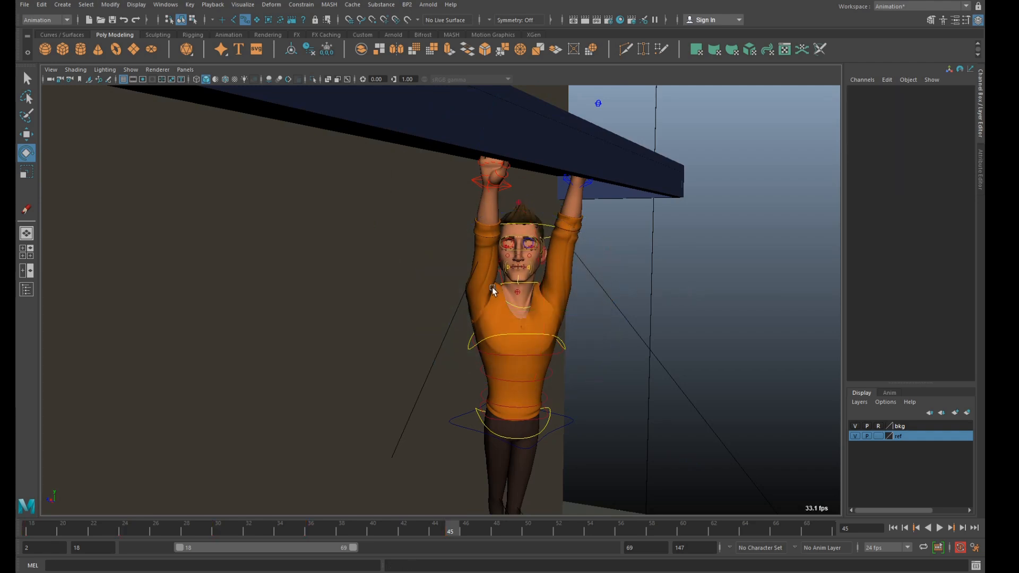
left_click(501, 276)
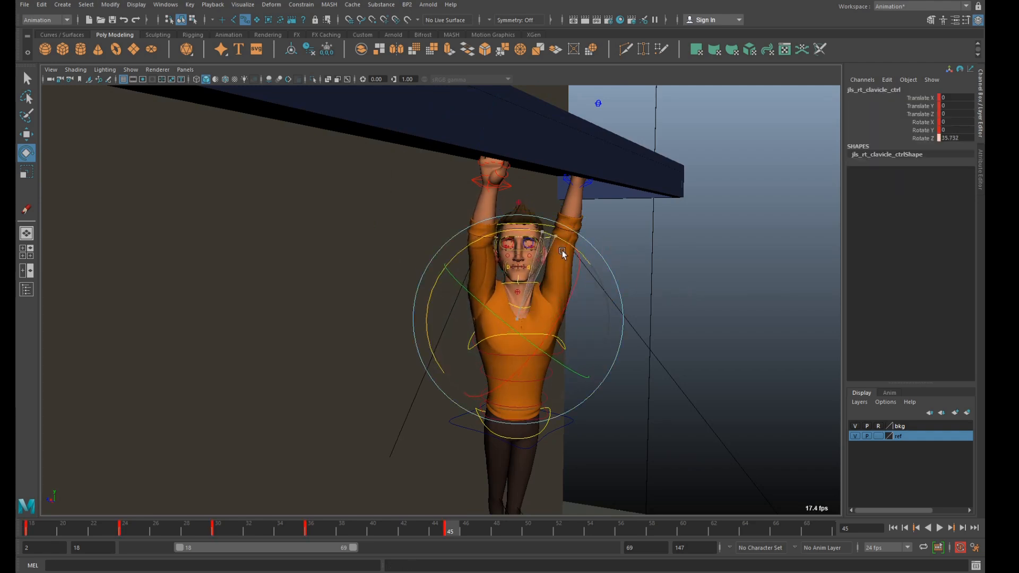
left_click_drag(499, 321, 468, 239)
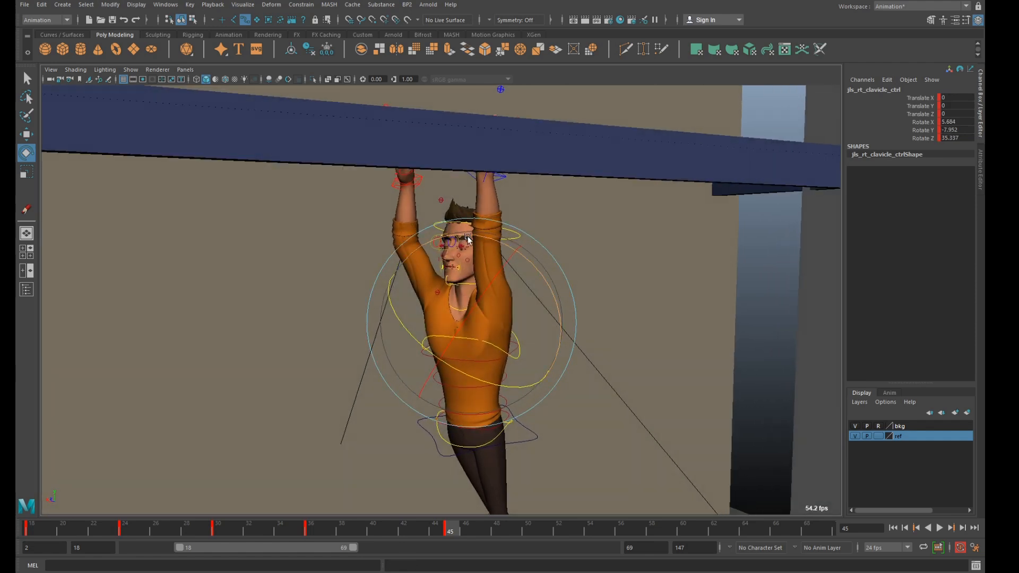
Move the right arm IK control under the beam to about X 123.1, Y 212.3, Z 403.0.
left_click(416, 190)
key("w")
left_click_drag(368, 137, 421, 124, "alt")
left_click_drag(478, 165, 296, 154, "alt")
left_click_drag(389, 198, 376, 201)
left_click_drag(321, 163, 461, 180)
Fine-tune the right arm IK control's rotation and position in the camera view to match the reference.
key("space")
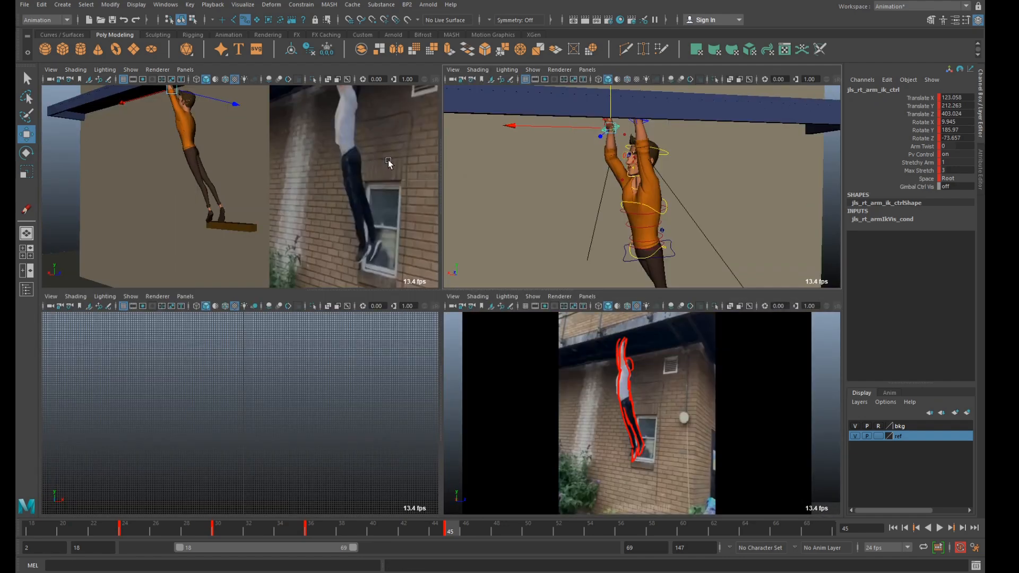
key("space")
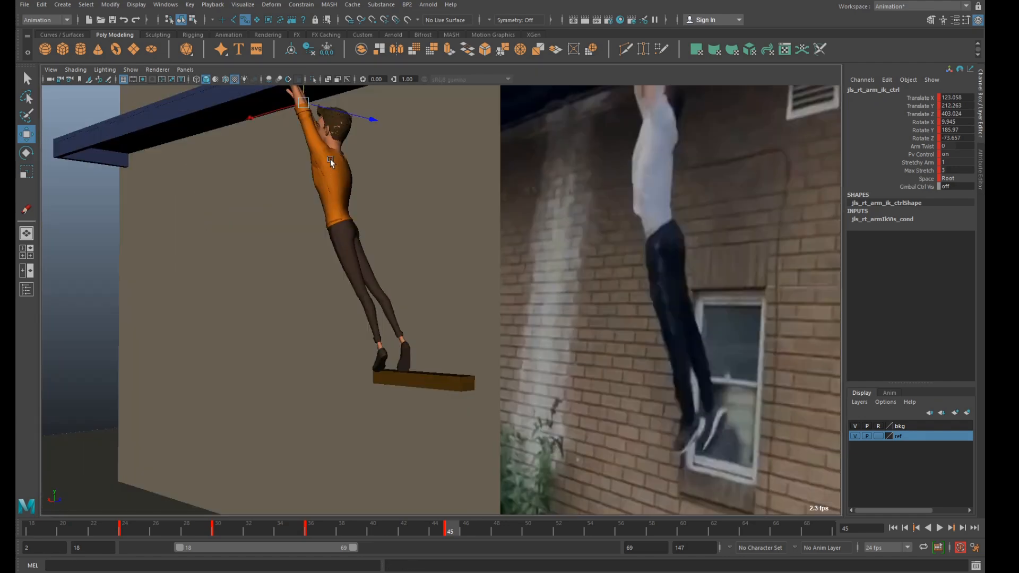
key("e")
left_click_drag(306, 101, 314, 138)
key("w")
left_click_drag(307, 100, 305, 101)
Rotate the head control to about -11.1, 114.5 and 0.1 to match the reference at frame 45.
key("space")
left_click(665, 154)
key("e")
key("space")
left_click_drag(333, 178, 349, 167)
left_click_drag(407, 186, 419, 215)
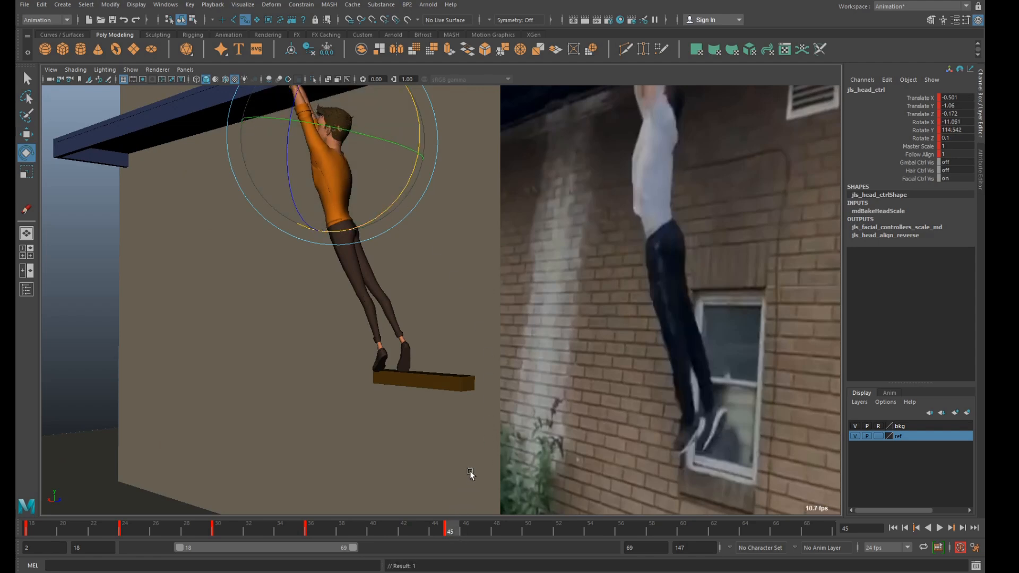
key("space")
left_click(778, 215)
right_click_drag(778, 215, 733, 216, "alt")
left_click_drag(557, 146, 633, 205)
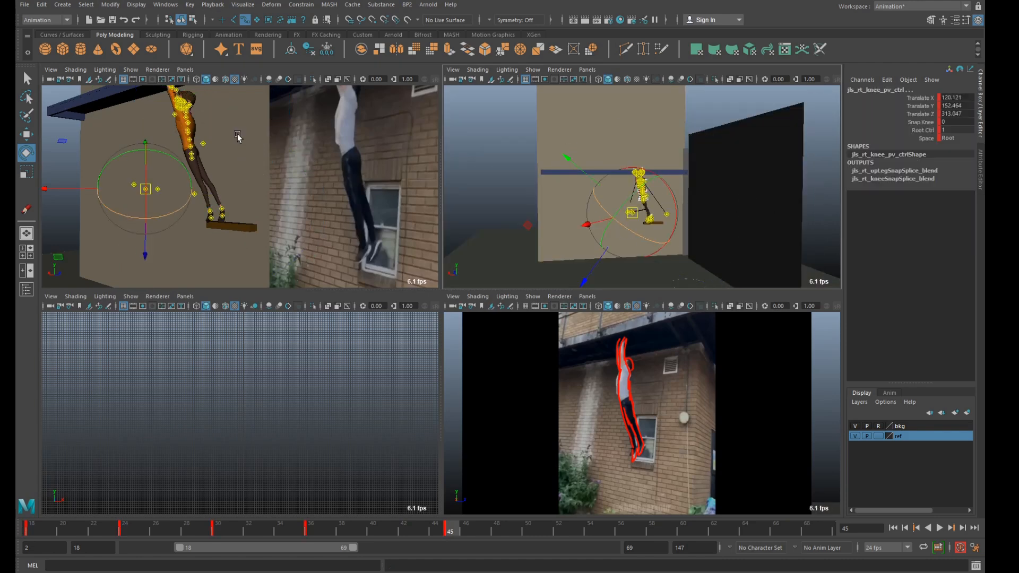
key("space")
left_click(431, 216)
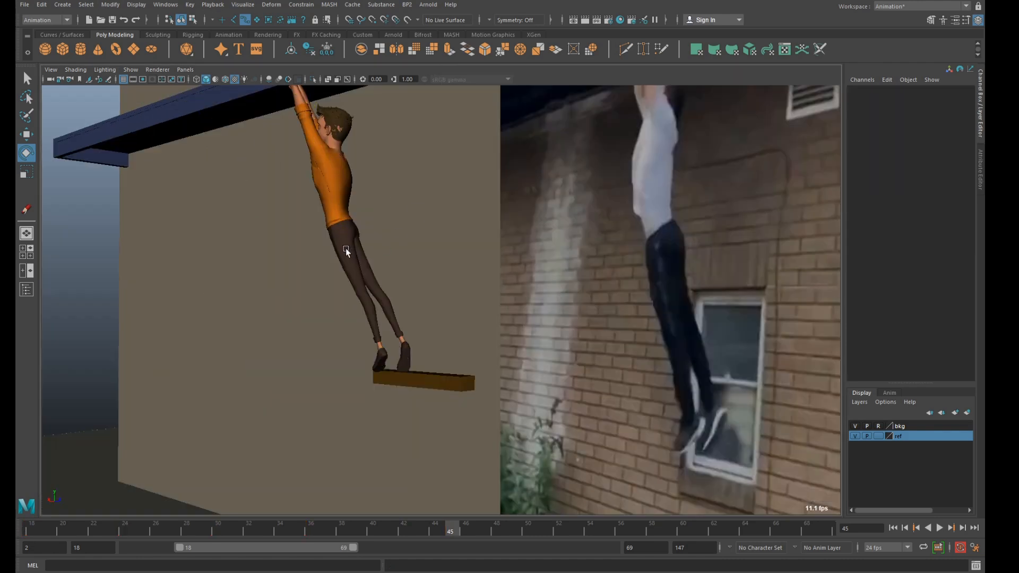
key("space")
left_click_drag(580, 146, 693, 237)
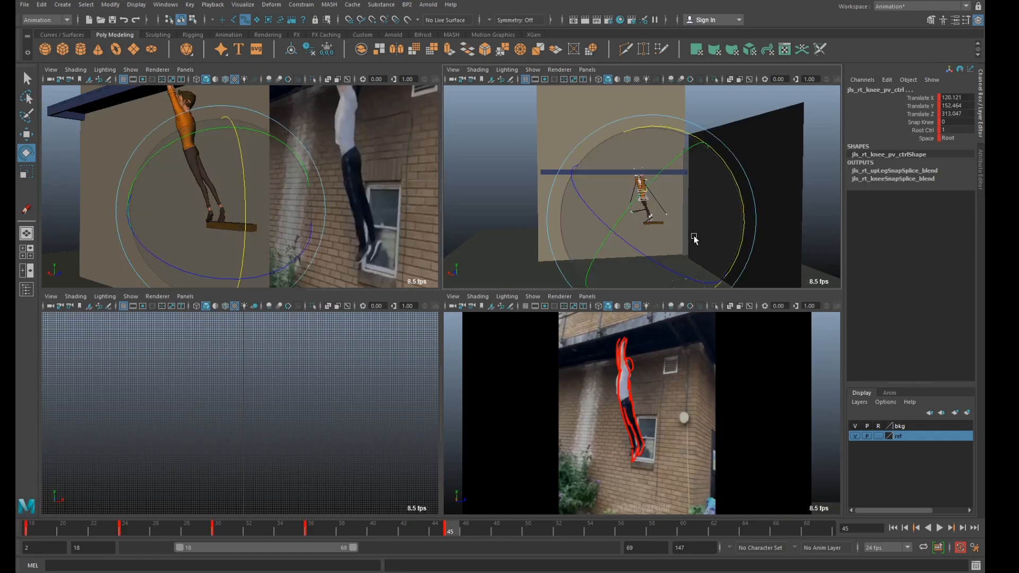
left_click(323, 124)
key("space")
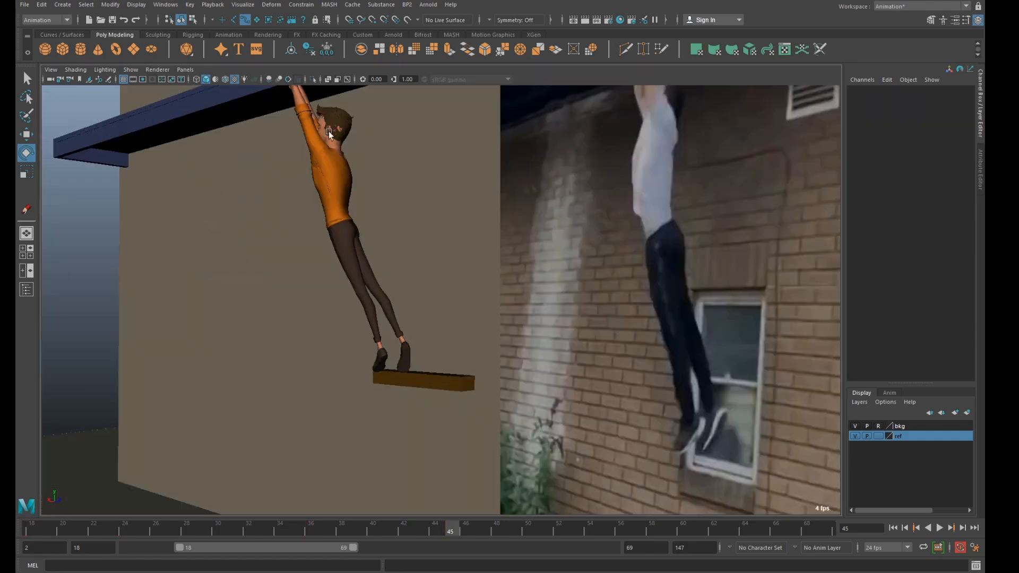
Select the COG control and step back and forth through the key poses from frame 18 to 45, comparing them with the reference.
key("space")
left_click(649, 199)
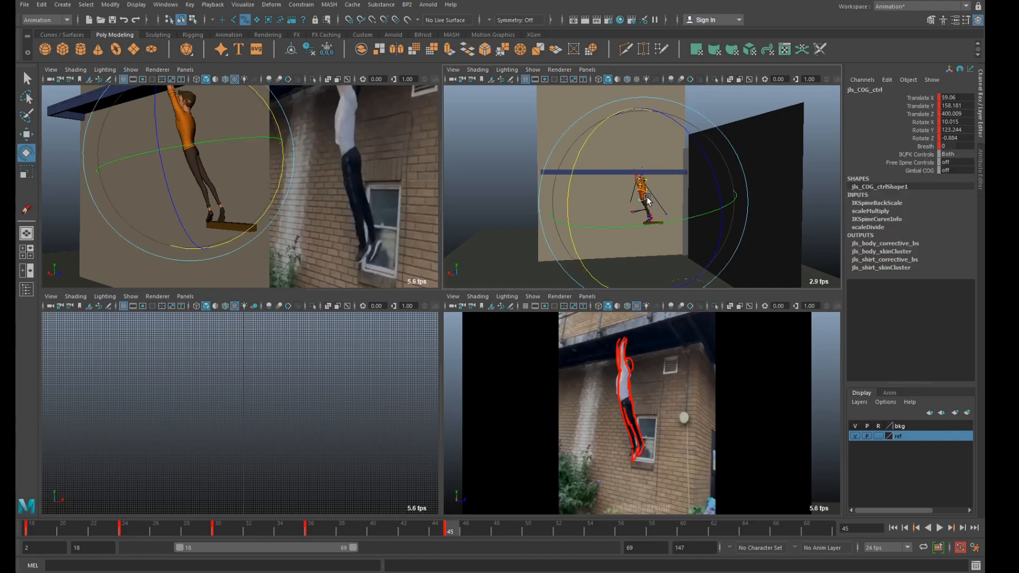
key("space")
key("comma")
key("comma")
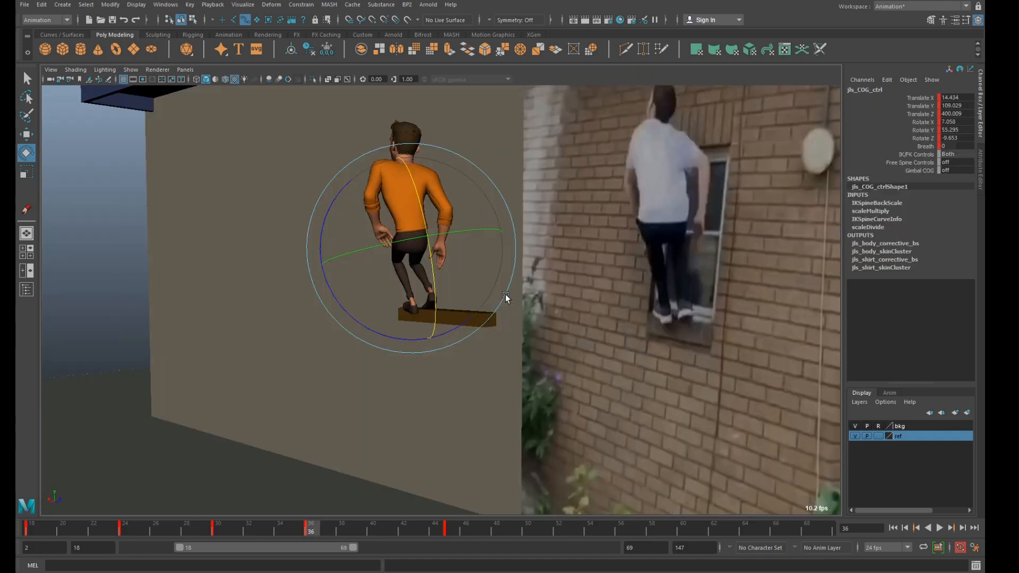
key("comma")
key("comma")
key("period")
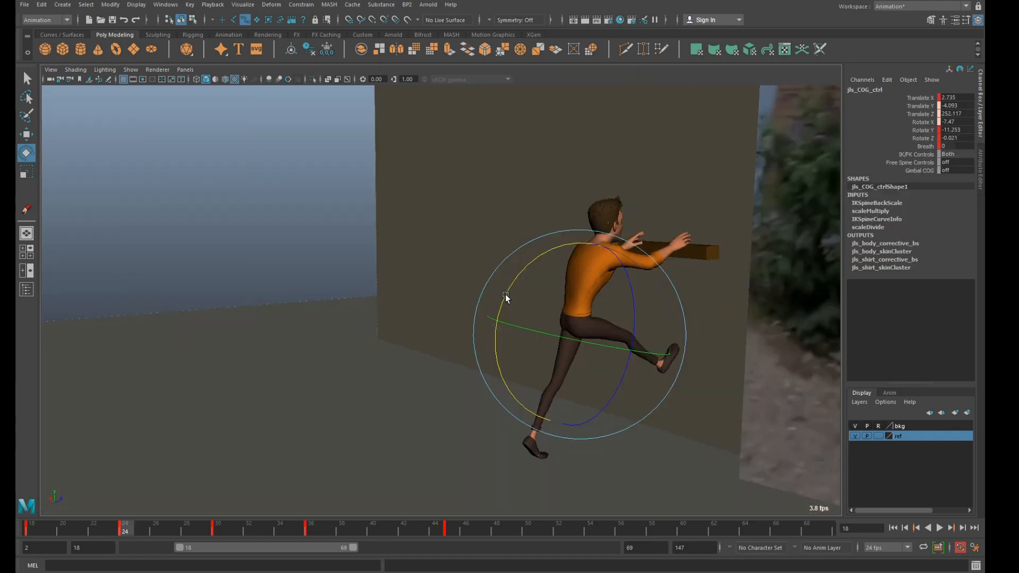
key("period")
key("period")
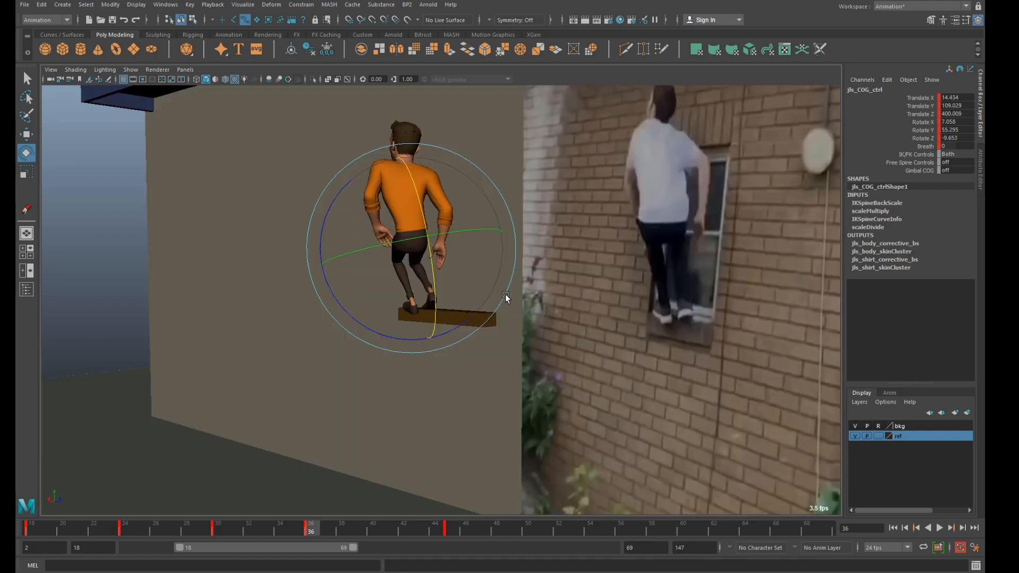
key("comma")
key("period")
key("period")
key("comma")
key("period")
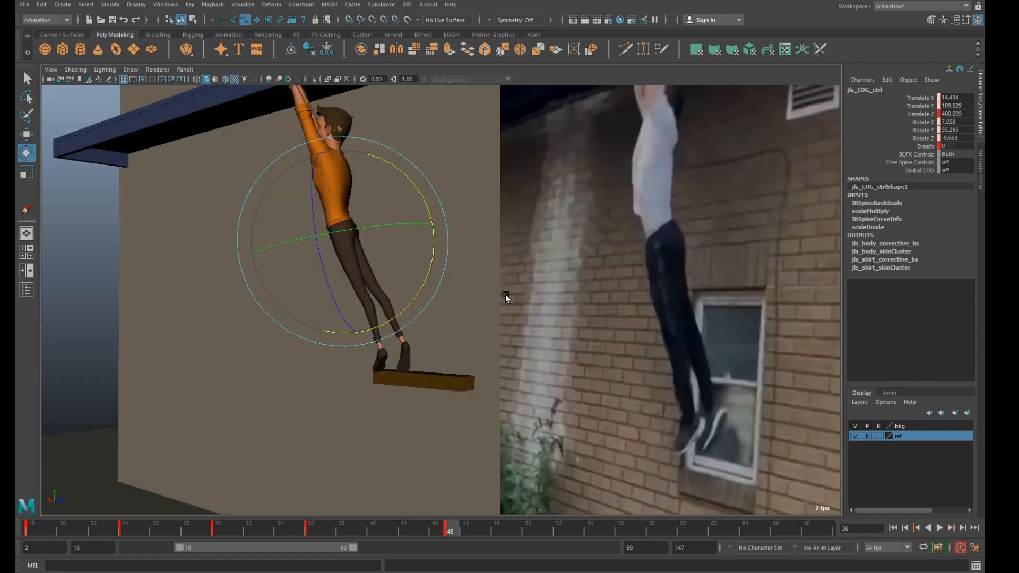
Scrub through the frames after the frame 45 pose, return near the start, and play back the blocked animation.
left_click_drag(464, 528, 539, 528)
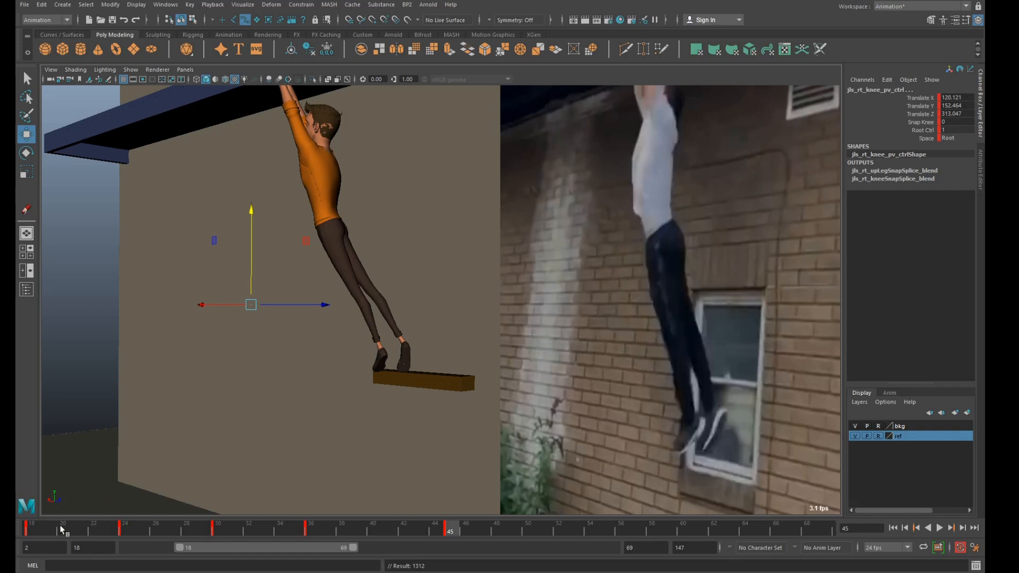
left_click_drag(60, 529, 35, 529)
key("alt+v")
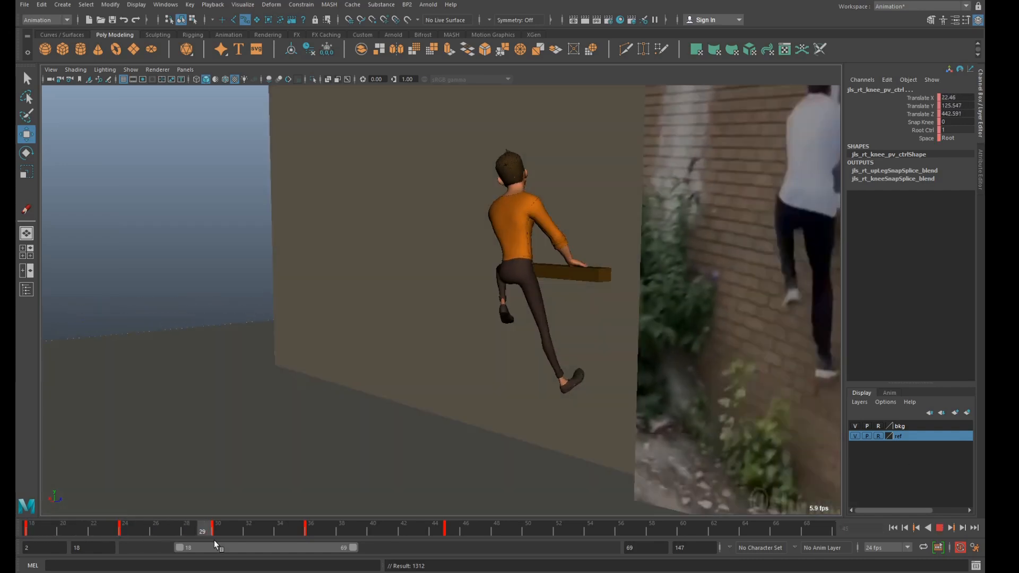
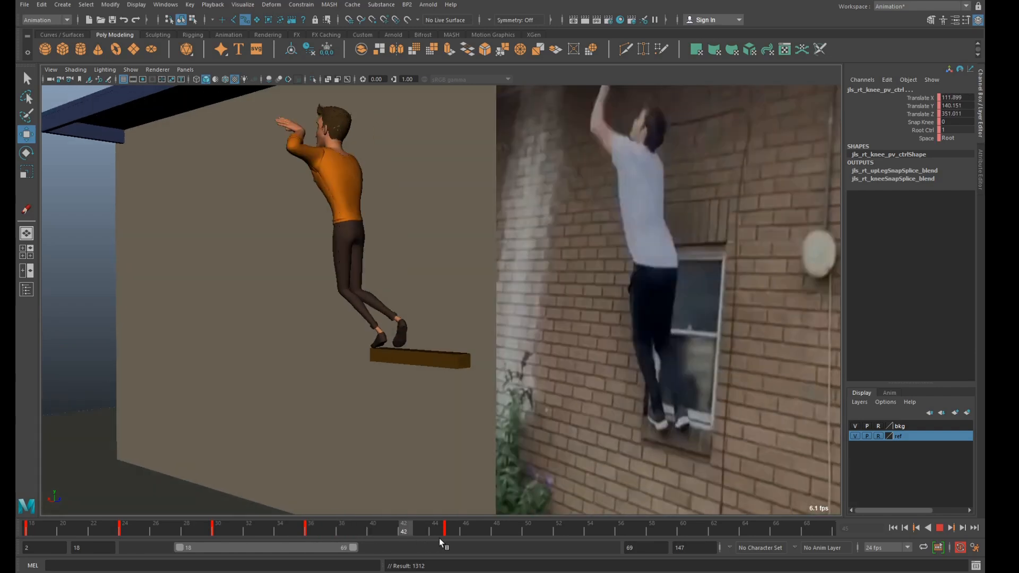
Scrub and play back the blocked animation and step through its key poses from frame 18 to 45, checking them against the reference.
left_click_drag(139, 529, 69, 527)
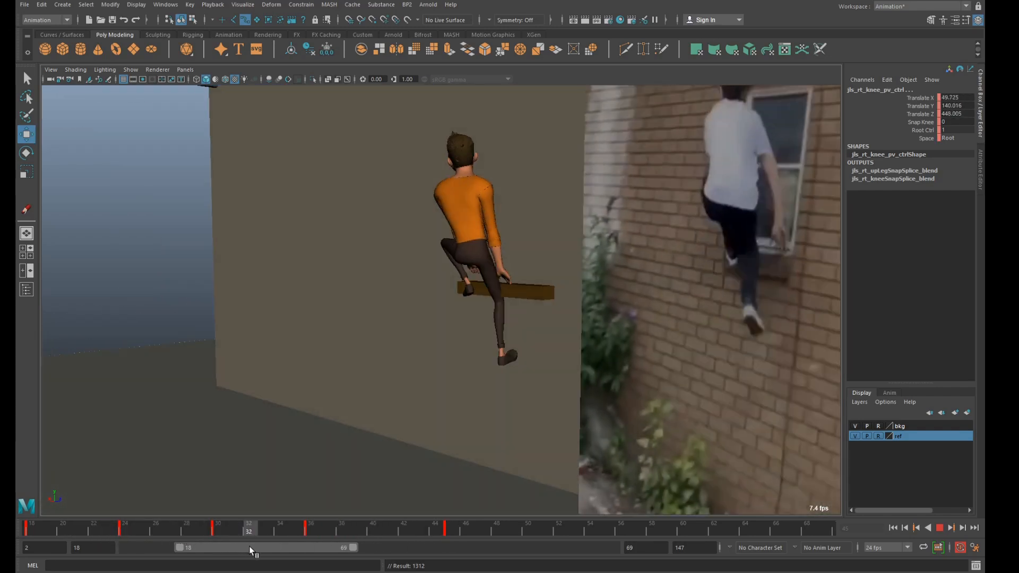
mouse_move(282, 546)
left_mouse_down()
mouse_move(315, 546)
mouse_move(244, 542)
mouse_move(334, 540)
left_mouse_up()
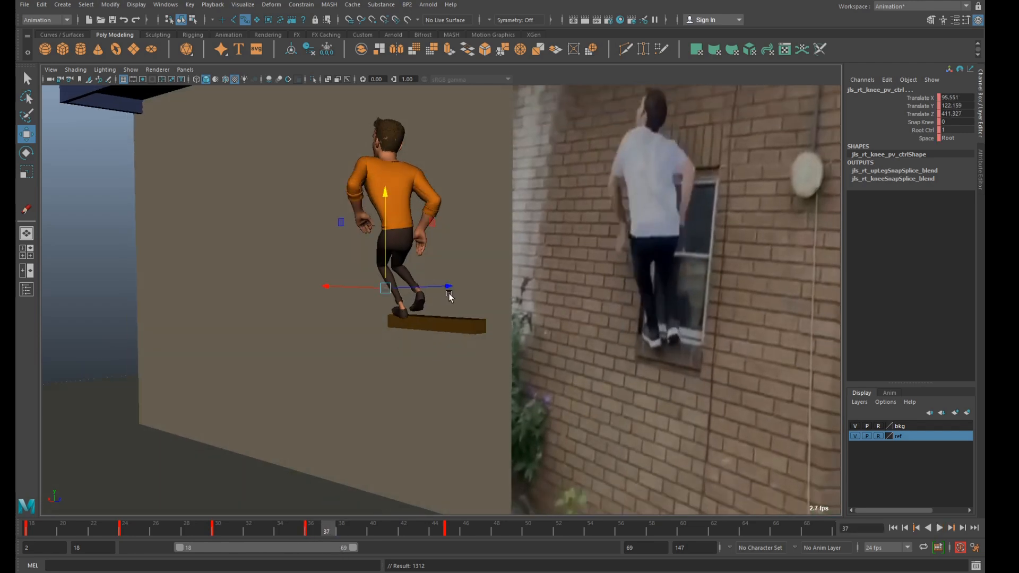
key("alt+v")
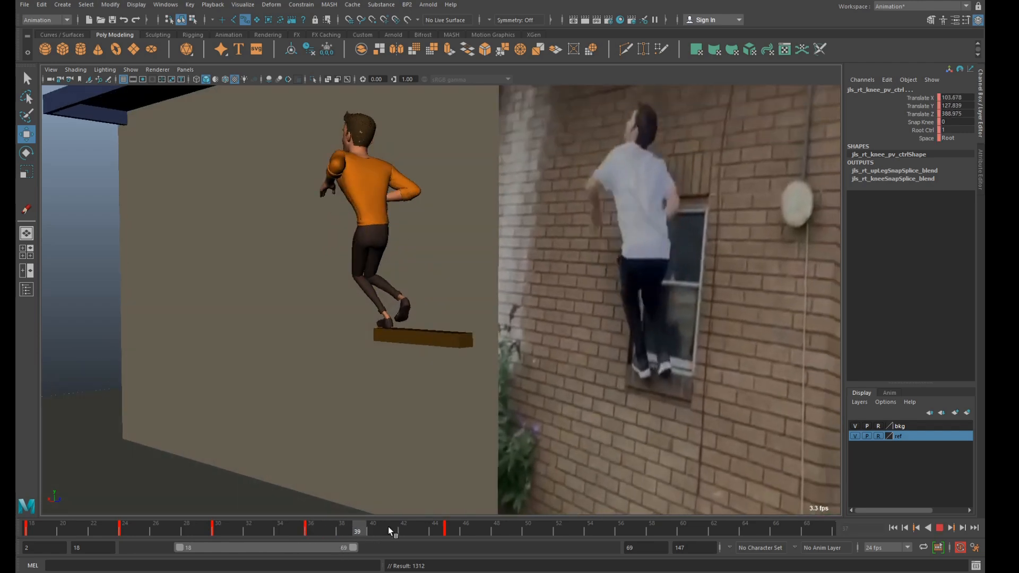
left_click_drag(340, 528, 314, 528)
key("comma")
key("comma")
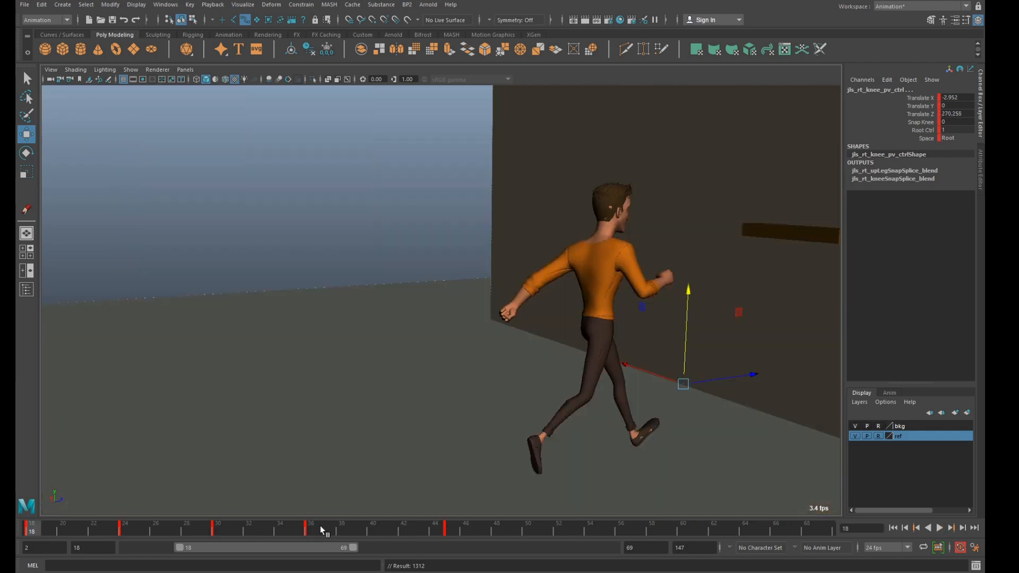
key("period")
key("period")
key("period")
key("period")
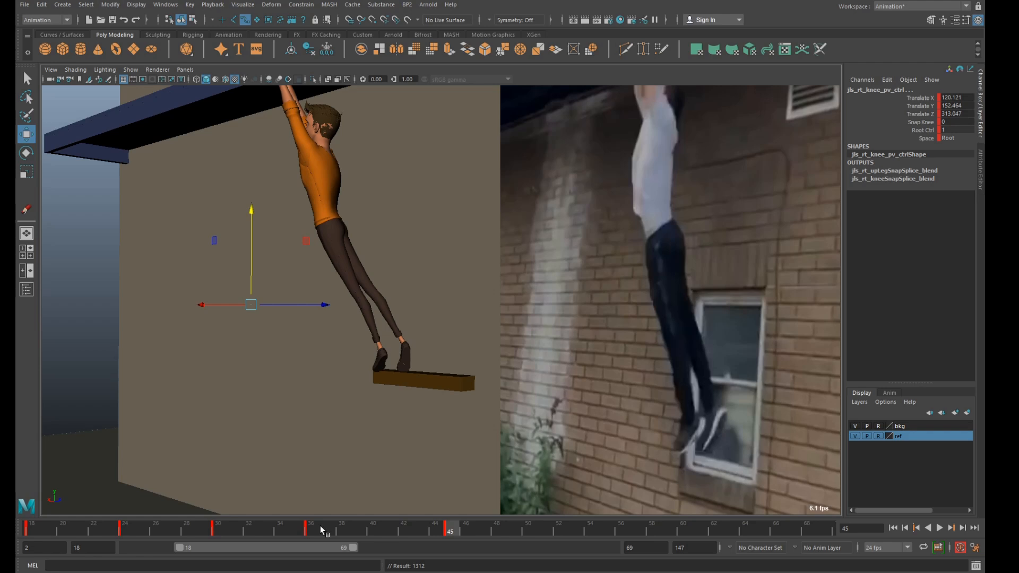
key("alt+v")
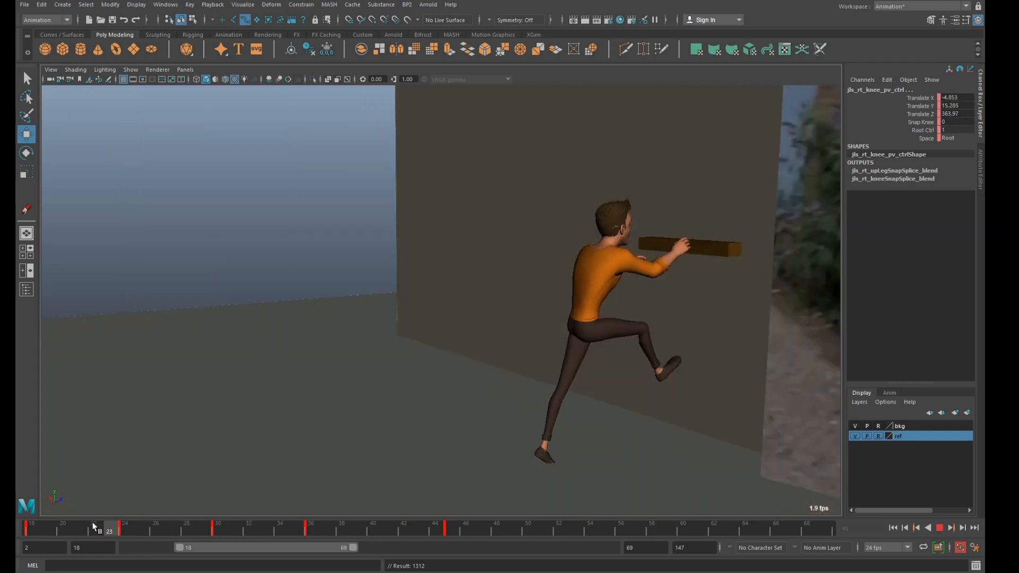
key("alt+v")
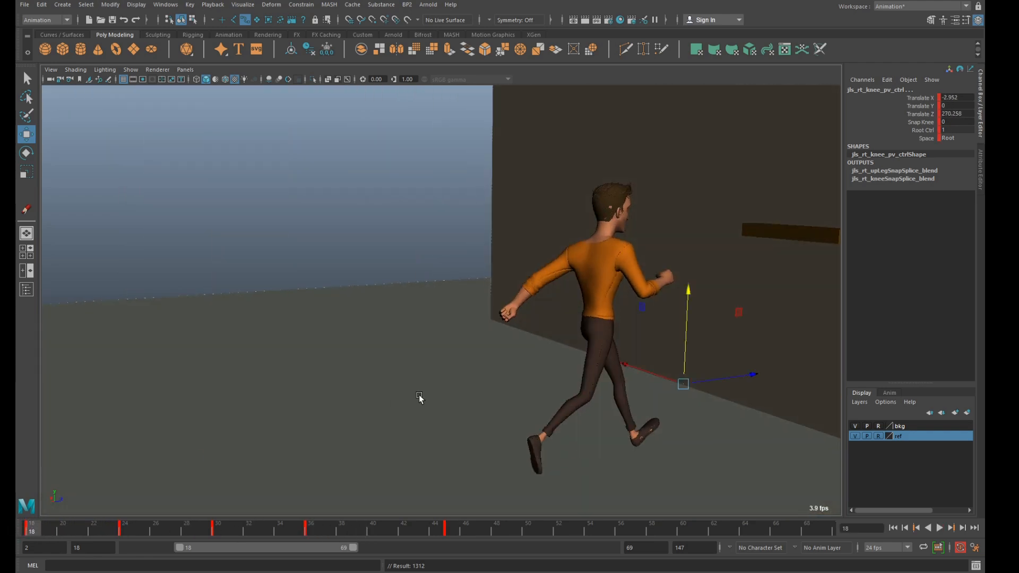
Switch to the perspective view, go to frame 20 and select the left foot IK control.
key("space")
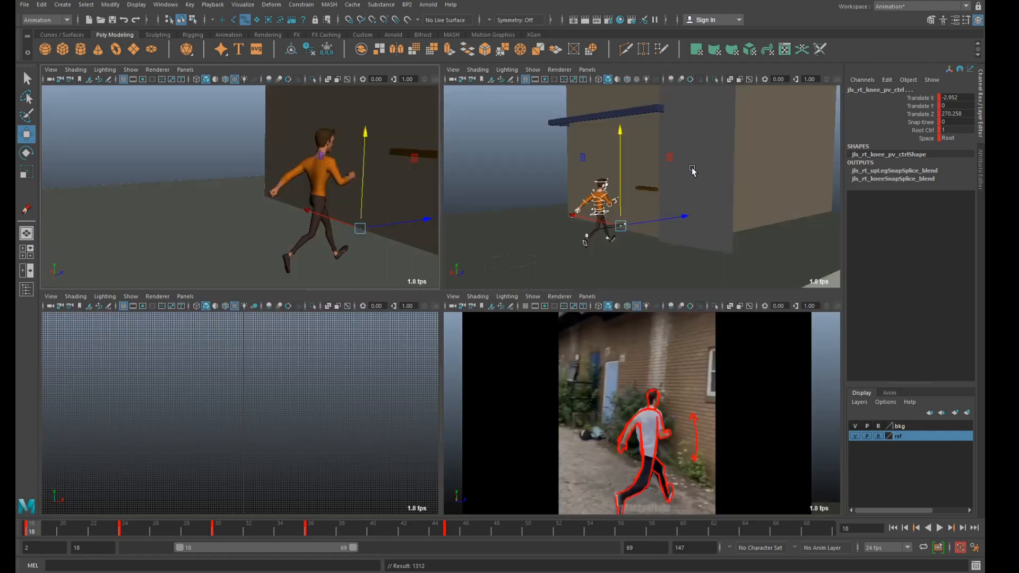
left_click(676, 169)
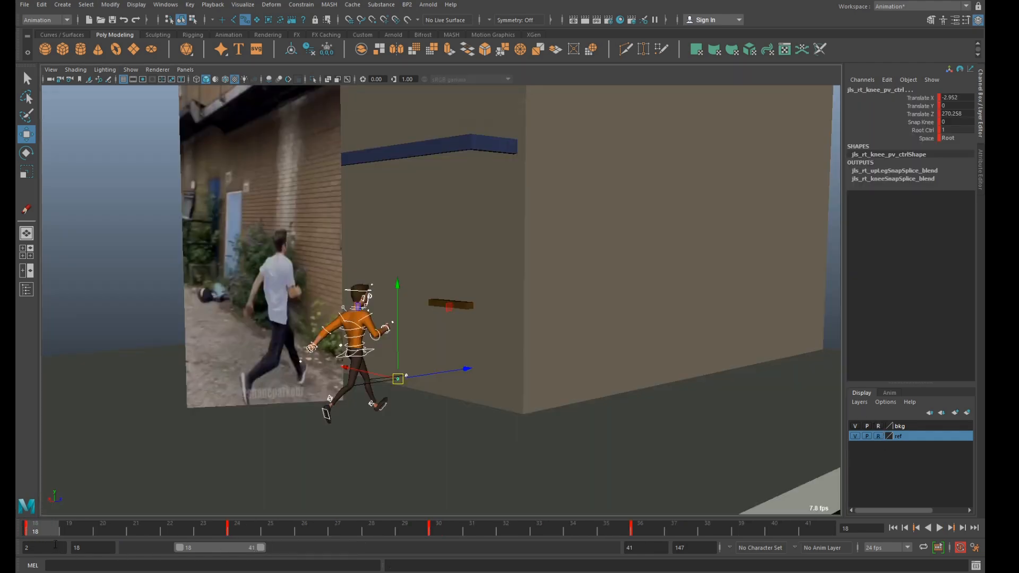
left_click_drag(65, 530, 118, 542)
scroll(432, 386, "up", 1)
middle_click_drag(434, 387, 501, 341, "alt")
scroll(501, 341, "up", 2)
left_click(390, 362)
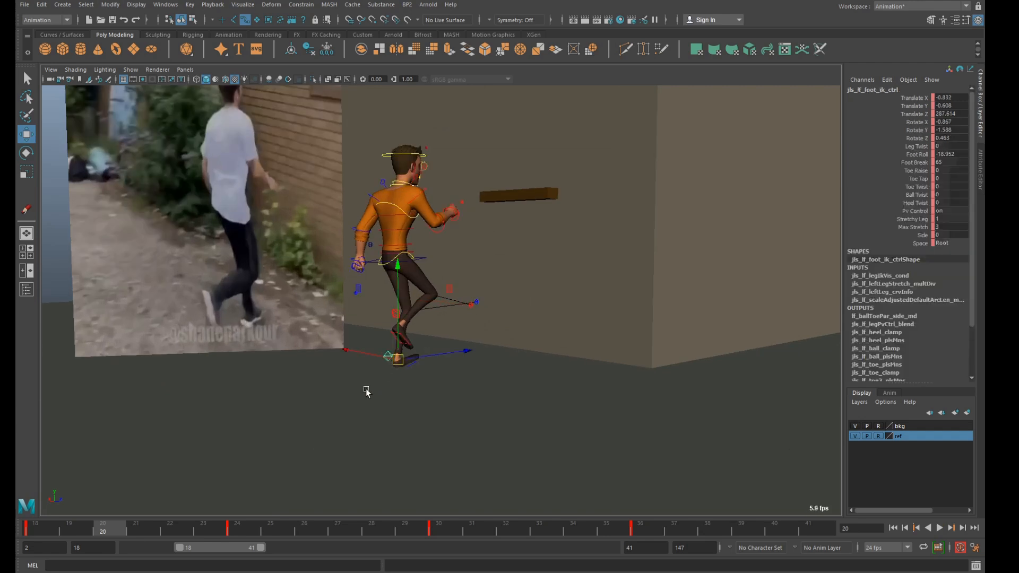
Copy the left foot IK control's key at frame 18 and paste it at frame 20.
key("alt+v")
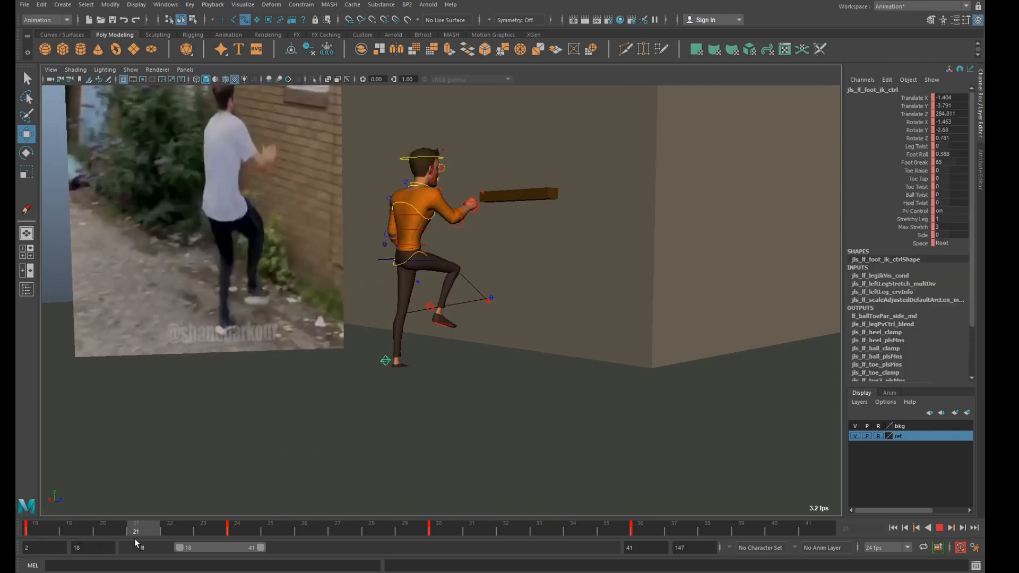
left_click(28, 535)
left_click(36, 533, "shift")
right_click(38, 529)
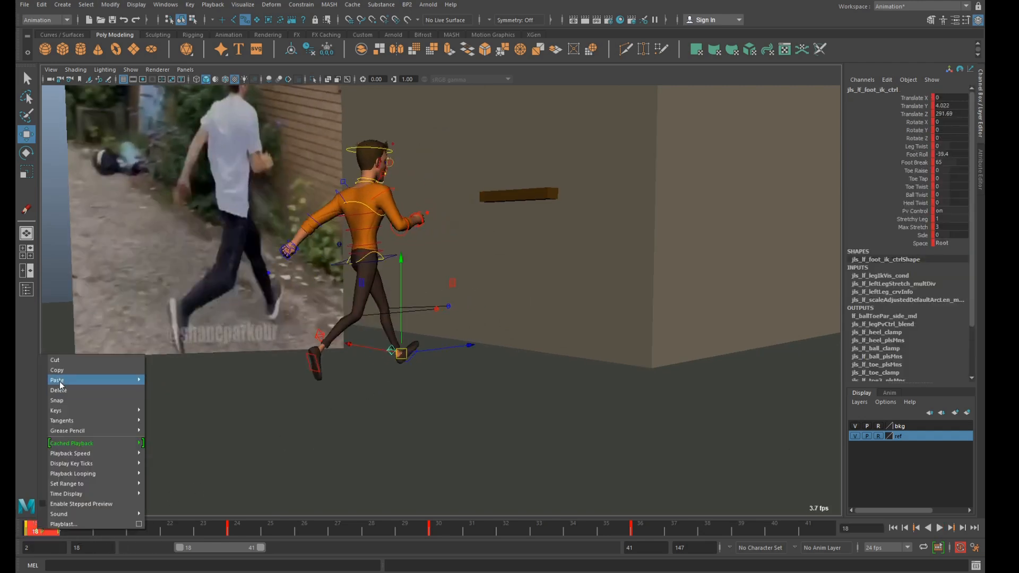
left_click(59, 371)
left_click(103, 533)
right_click(105, 532)
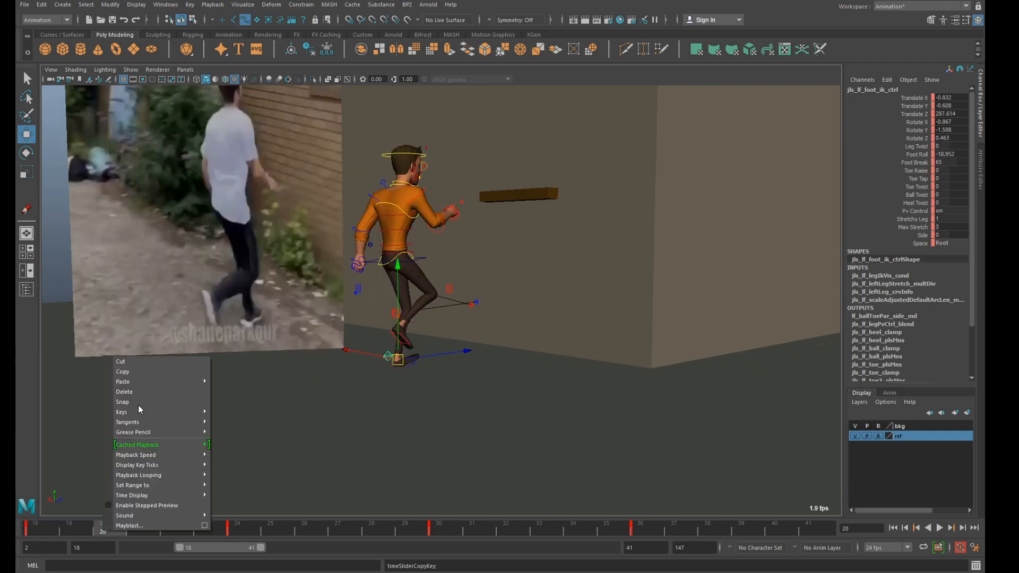
mouse_move(144, 381)
left_click(222, 390)
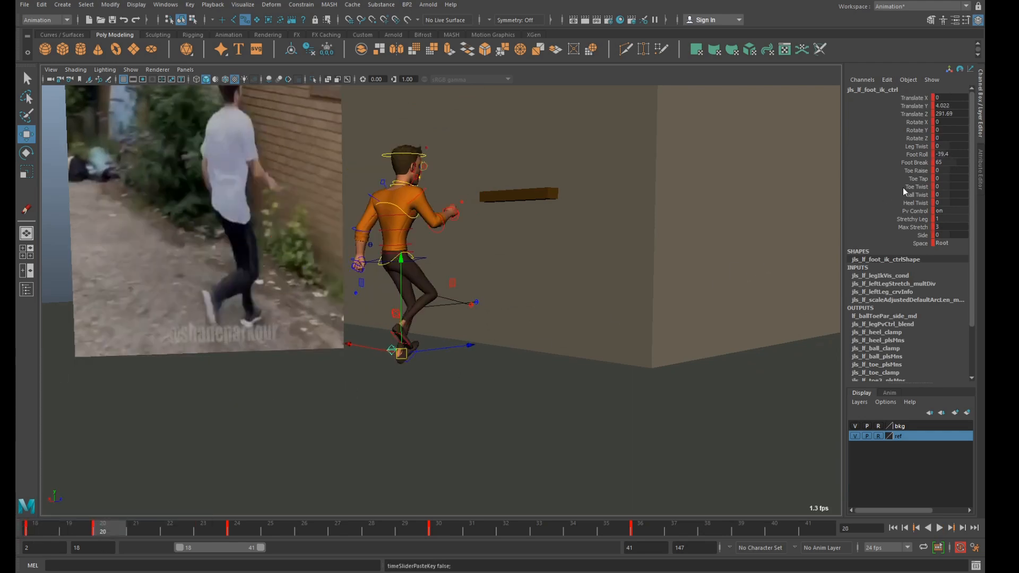
Set the left foot IK control's Foot Roll and Translate Y to 0 so the foot is planted at frame 20.
left_click_drag(963, 155, 937, 156)
type("0")
key("Return")
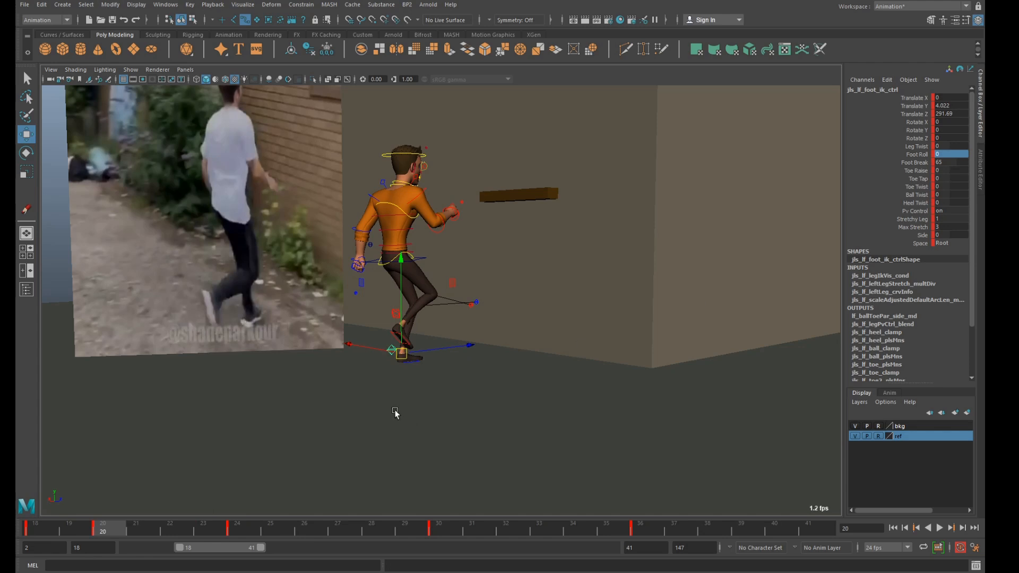
key("f")
scroll(402, 409, "down", 6)
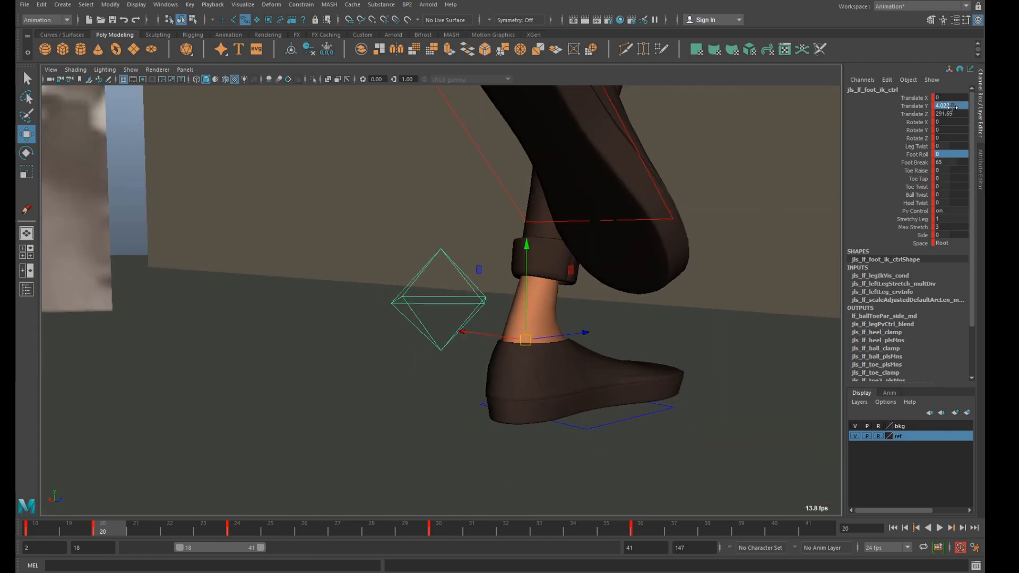
left_click(952, 107)
type("0")
key("Return")
Lower the COG control to a Translate Y of about -15.4 at frame 20.
middle_click_drag(624, 187, 617, 309, "alt")
scroll(617, 279, "down", 3)
left_click(481, 283)
left_click_drag(447, 237, 454, 251)
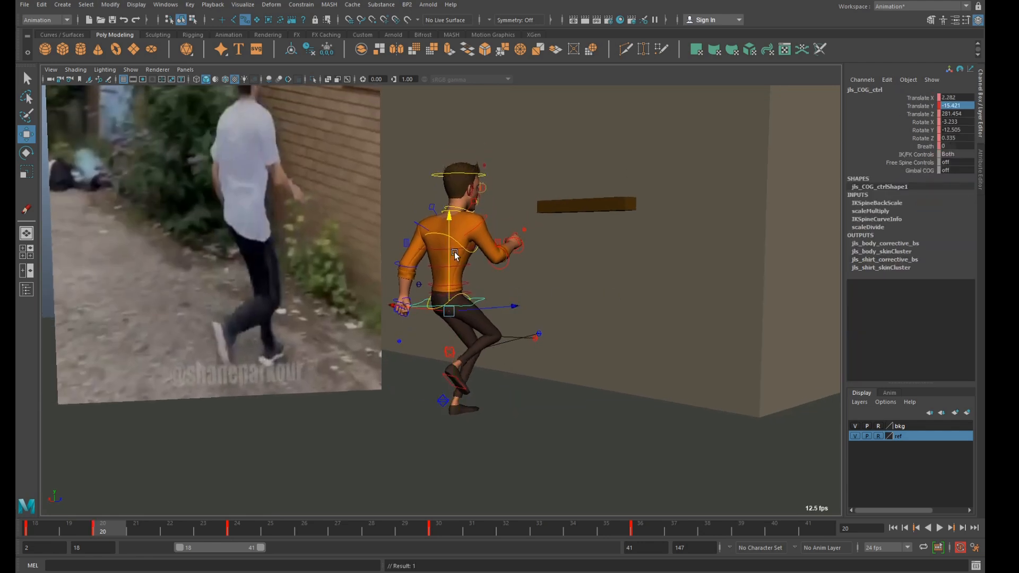
Key all of the character's rig controls at frame 20, and set the left foot's Foot Roll to 10.1.
left_click(396, 199)
scroll(389, 190, "down", 4)
left_click_drag(357, 162, 633, 406)
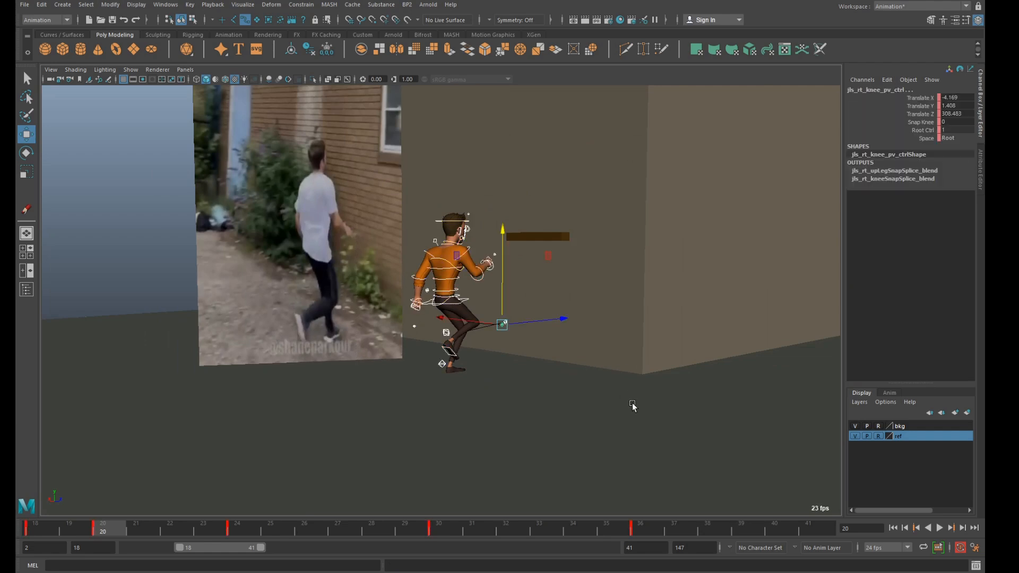
scroll(610, 404, "up", 2)
left_click(483, 360)
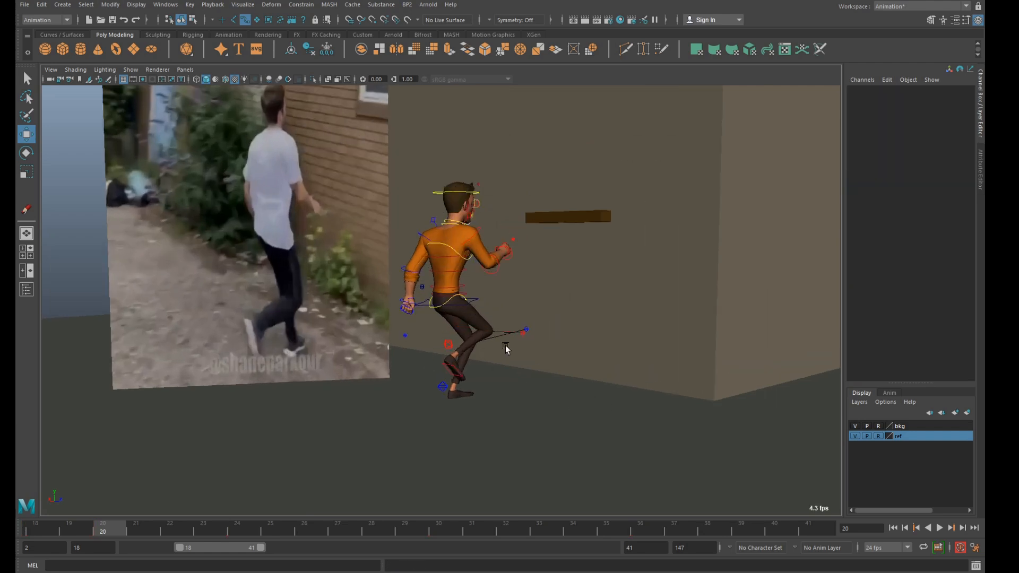
left_click(442, 387)
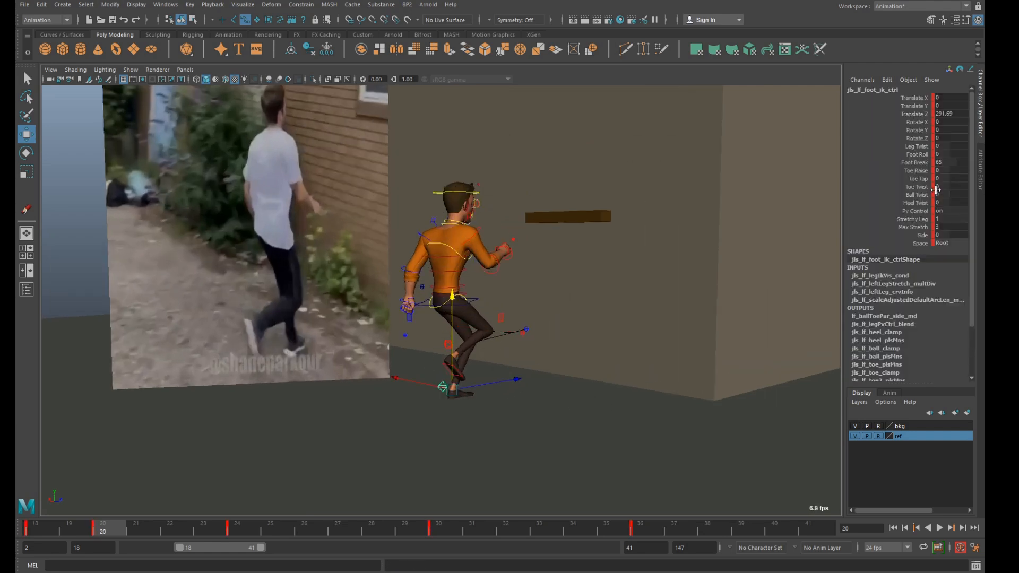
left_click(917, 155)
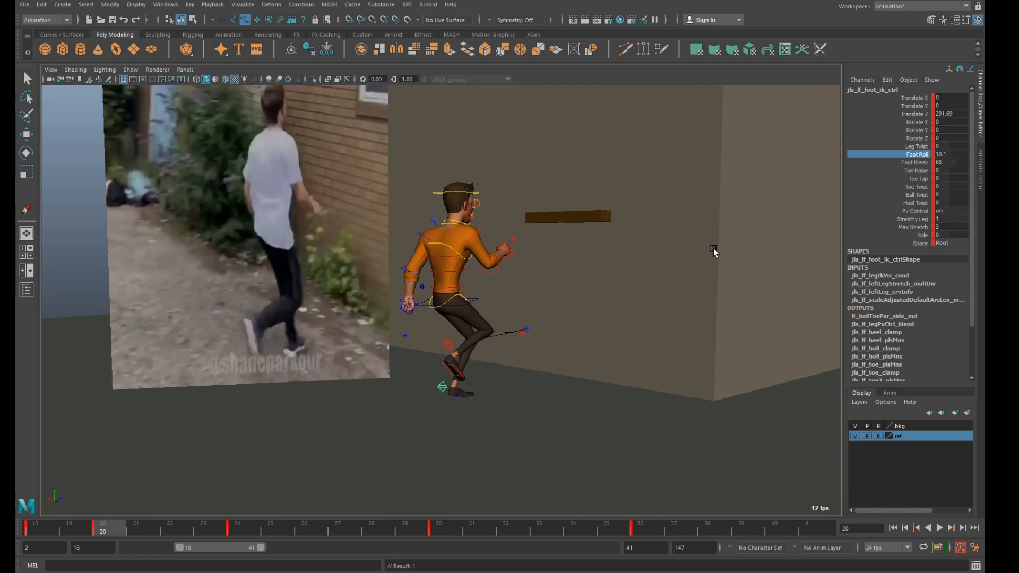
Move the right foot IK control to about Translate Y 15.7 and Z 268.4, and rotate it to about 76.4 in X.
left_click(452, 344)
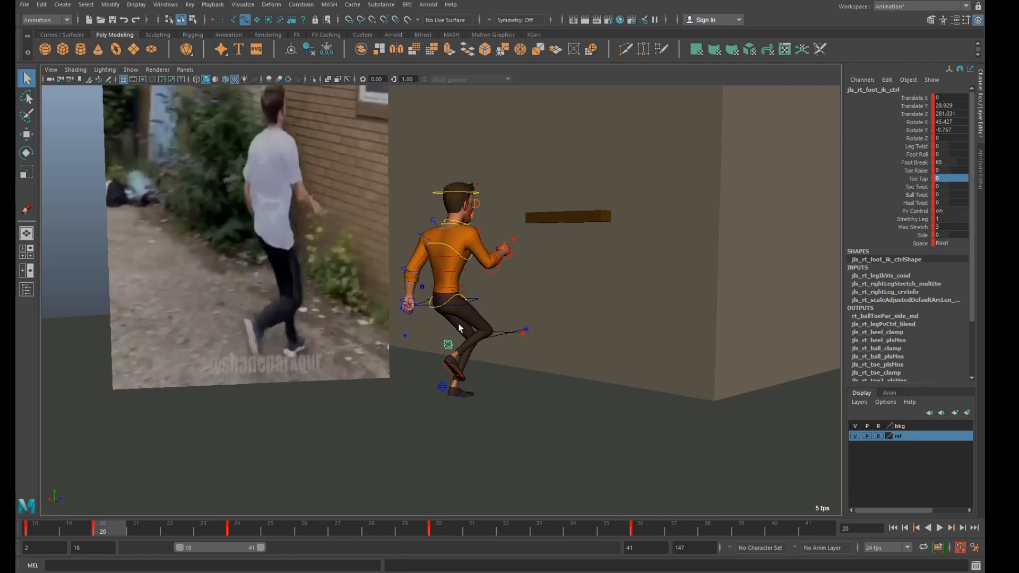
key("w")
left_click_drag(452, 308, 429, 344)
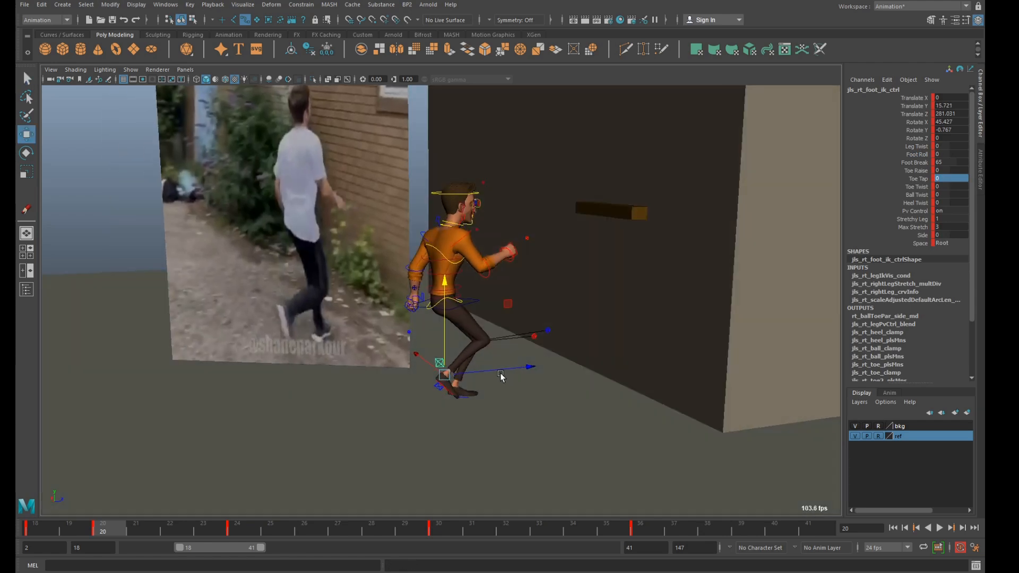
left_click_drag(502, 372, 486, 374)
key("e")
left_click_drag(461, 293, 532, 344)
middle_click_drag(532, 344, 534, 370, "alt")
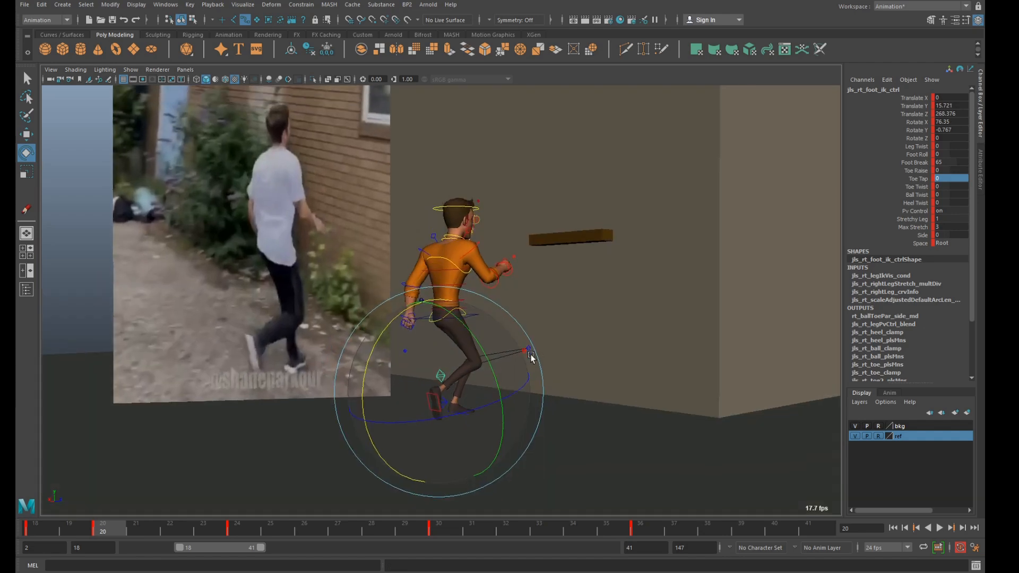
scroll(534, 371, "up", 2)
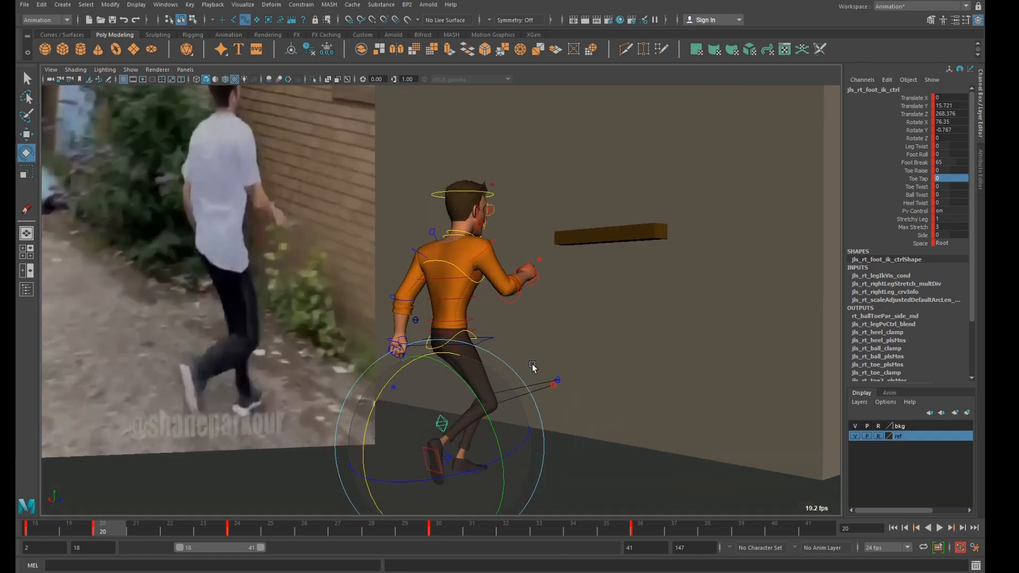
Compare frame 20 with the neighbouring key poses, and rotate the spine IK shoulder control to about 26 in X.
scroll(535, 369, "down", 1)
key("comma")
key("period")
key("comma")
key("period")
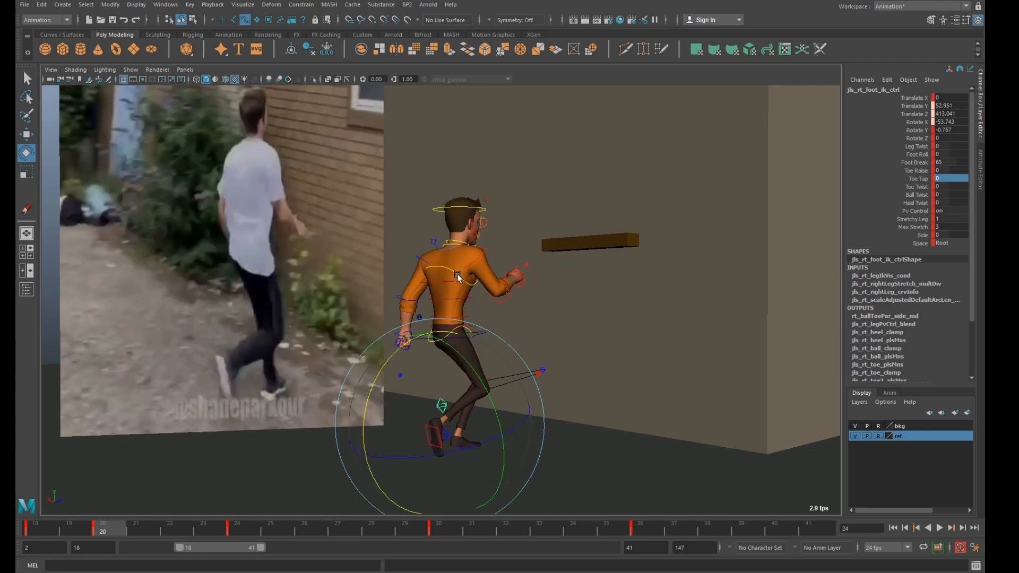
left_click(457, 275)
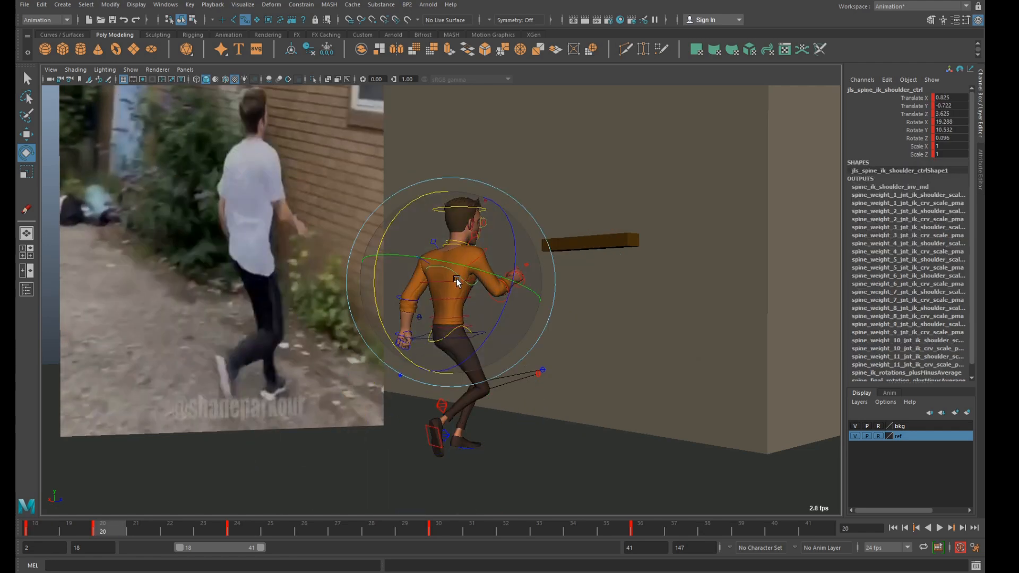
left_click_drag(377, 274, 373, 262)
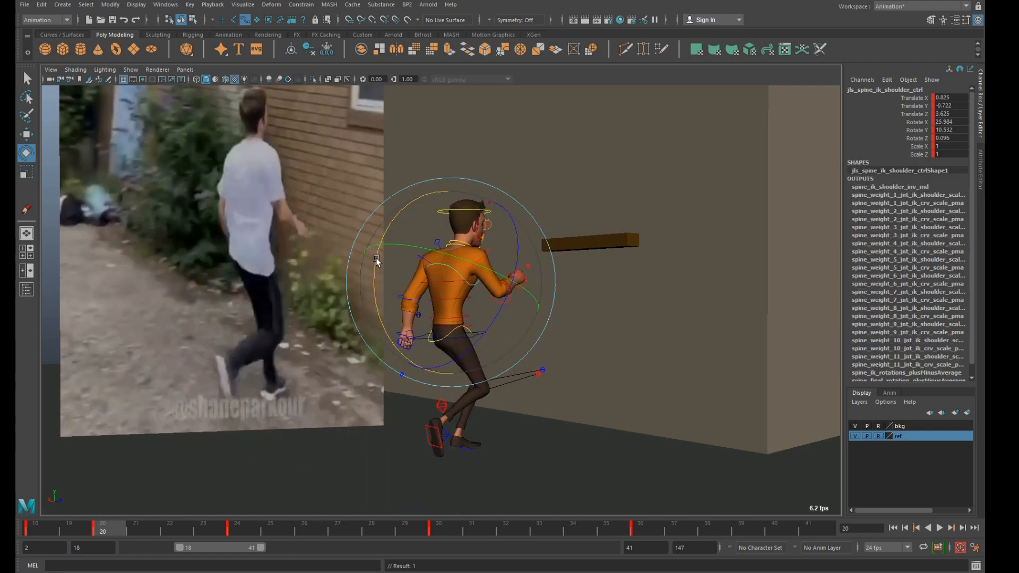
Rotate the head control to tilt the head up at frame 20, comparing it with the previous key pose.
left_click(444, 159)
left_click(452, 246)
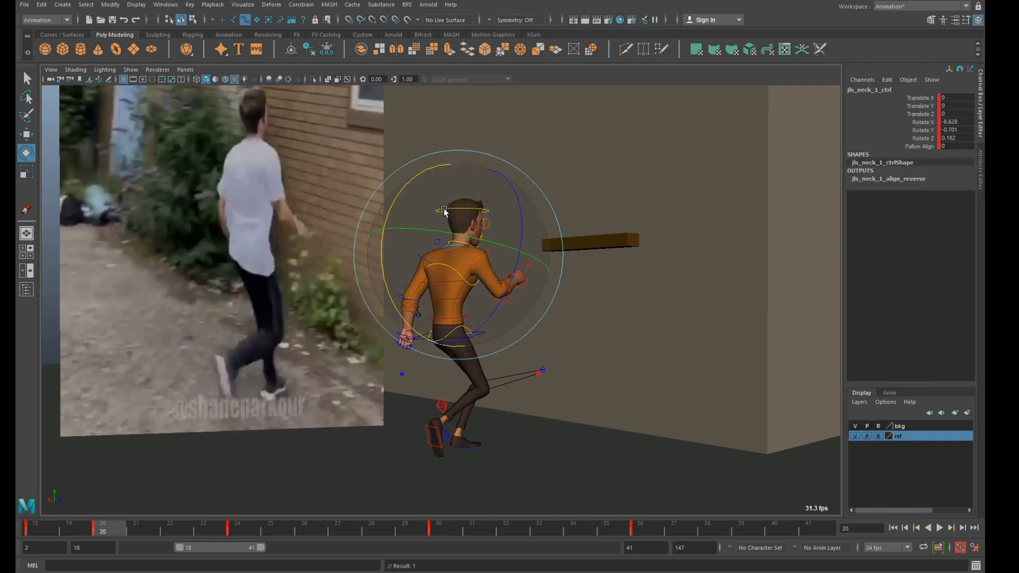
left_click(517, 151)
left_click(445, 210)
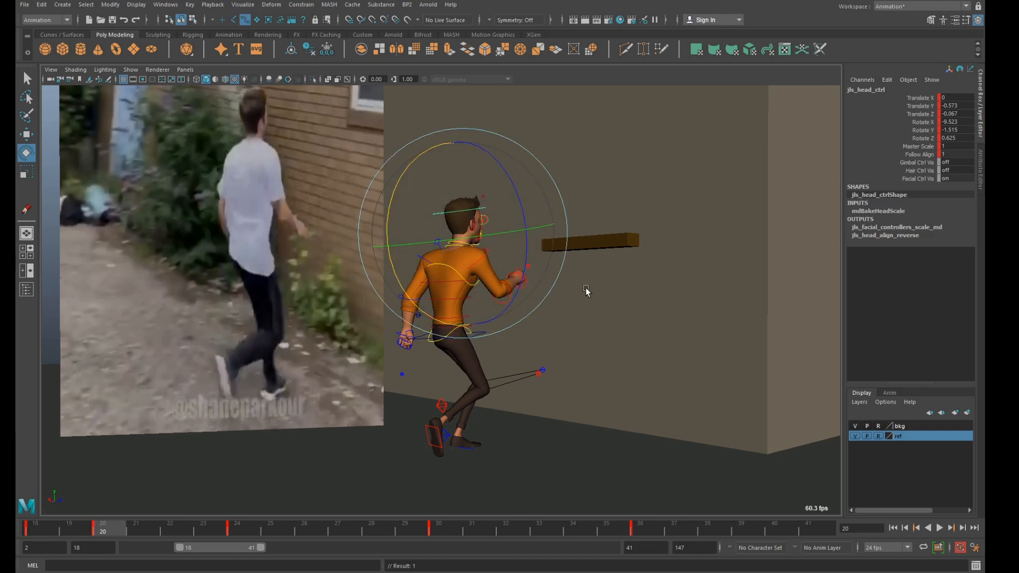
key("comma")
key("period")
left_click(616, 299)
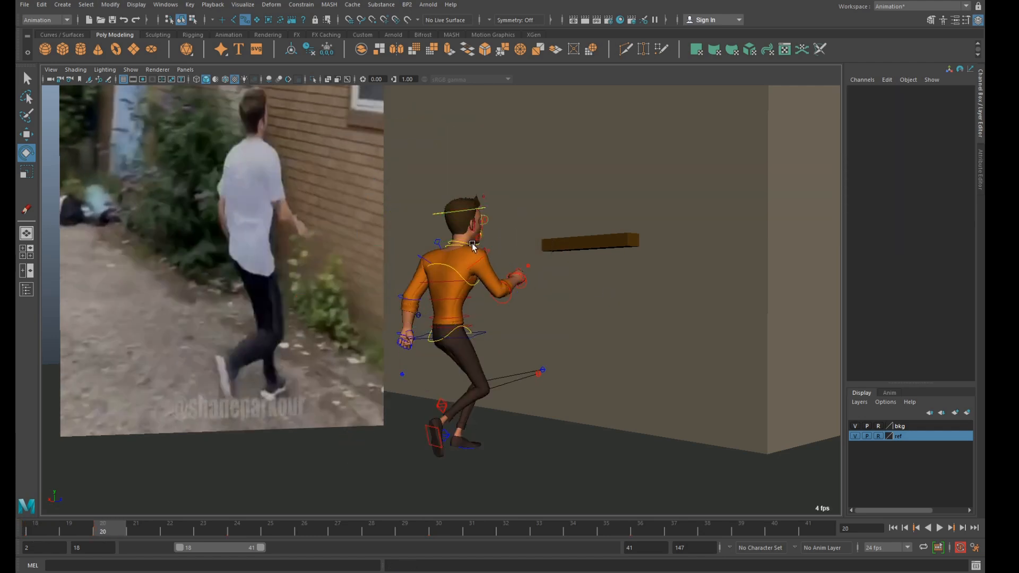
Rotate the right arm controls to lower the upper arm and forearm toward the reference pose at frame 20.
left_click(490, 241)
left_click_drag(533, 266, 533, 277)
left_click_drag(533, 277, 573, 323, "alt")
left_click(604, 342)
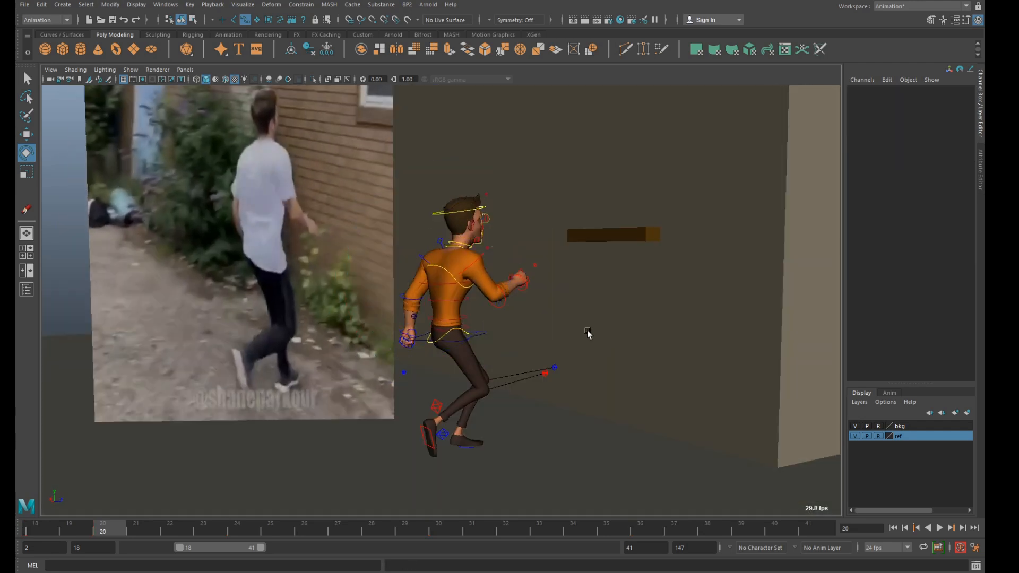
left_click(471, 266)
left_click_drag(429, 324, 415, 282)
left_click(609, 363)
left_click(490, 317)
left_click_drag(490, 316, 519, 340)
left_click(588, 357)
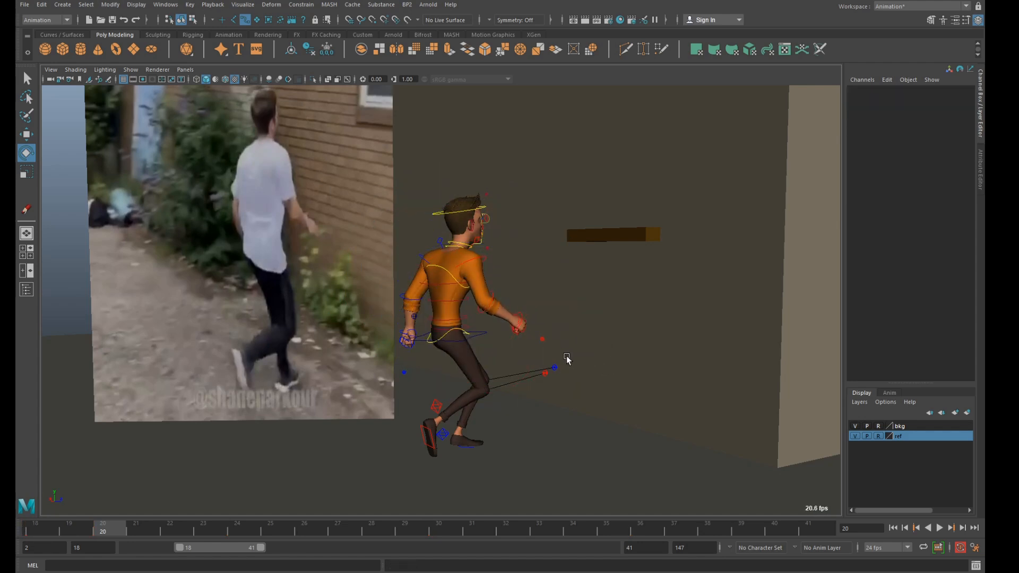
Fine-tune the right clavicle control's rotation from a side view and select the COG control.
left_click_drag(588, 357, 541, 359, "alt")
left_click(474, 222)
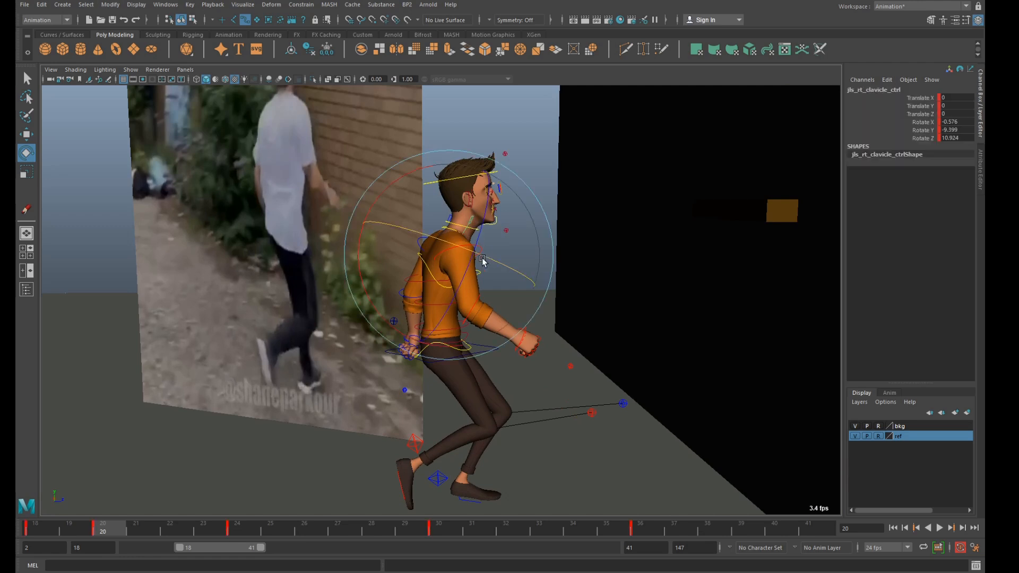
left_click(483, 346)
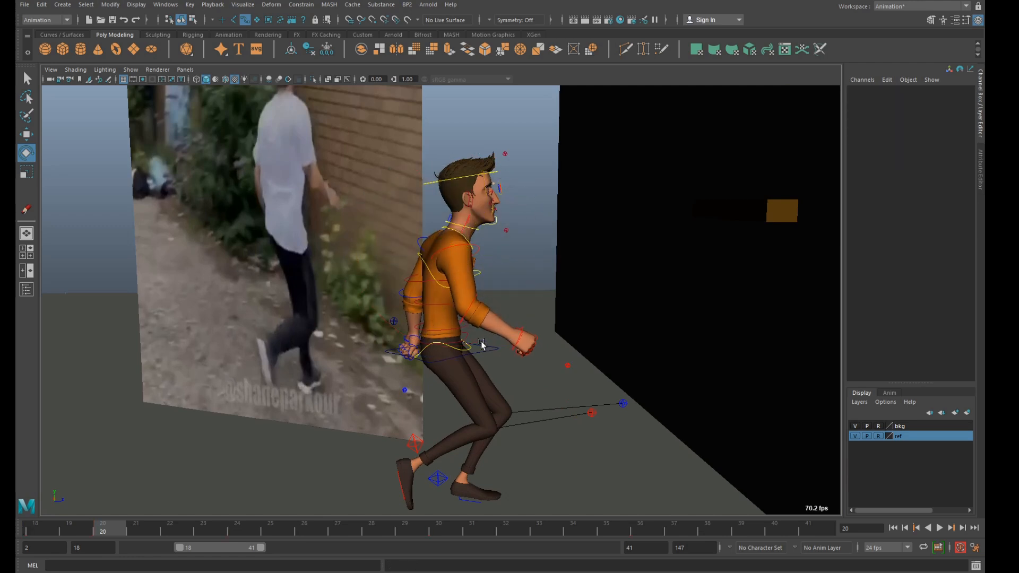
left_click(492, 348)
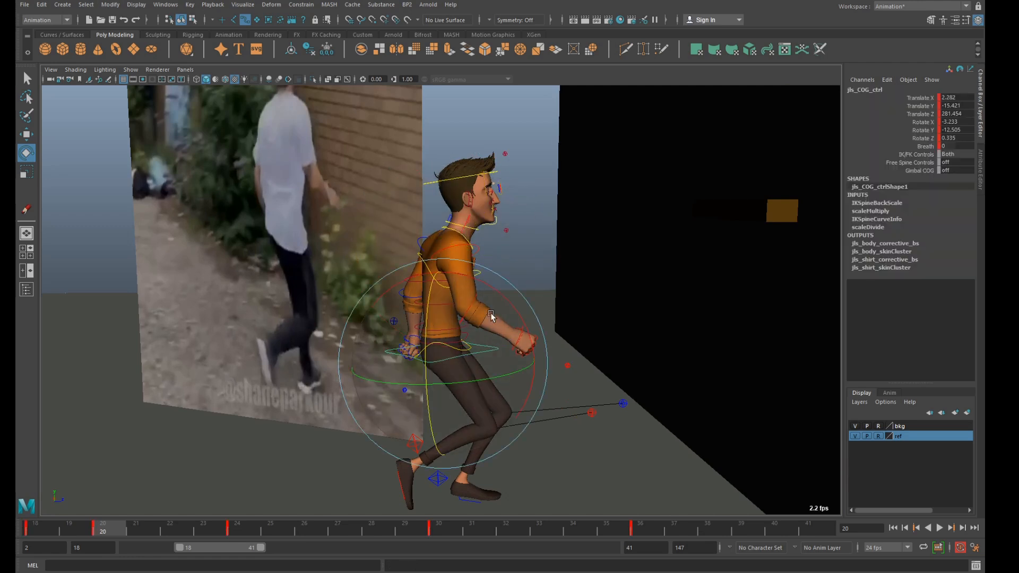
Adjust the COG control's X rotation and rotate the left upper arm FK control to about 22 in Y at frame 20.
left_click_drag(506, 298, 464, 239)
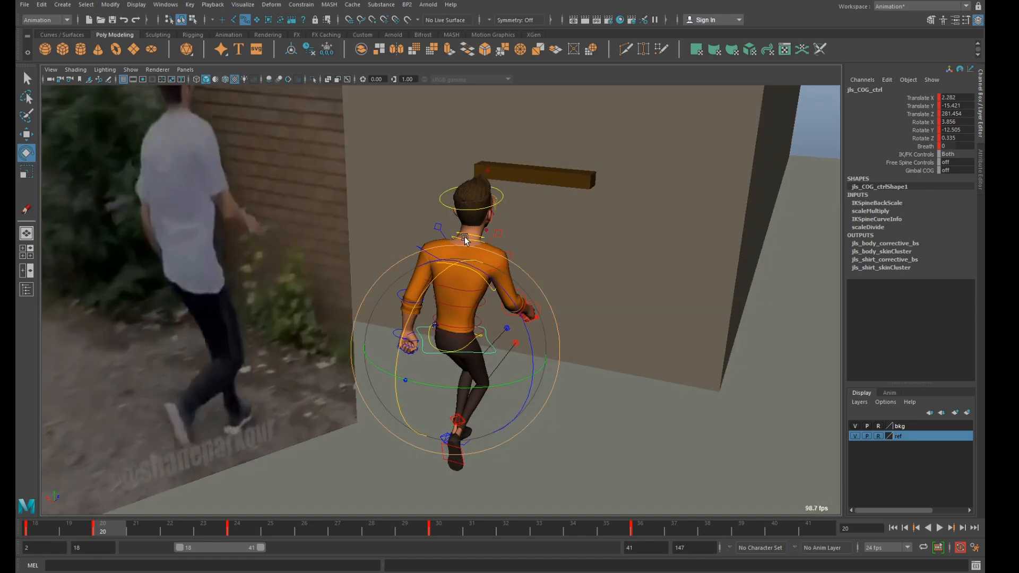
left_click(439, 229)
left_click_drag(541, 236, 436, 260)
left_click(445, 134)
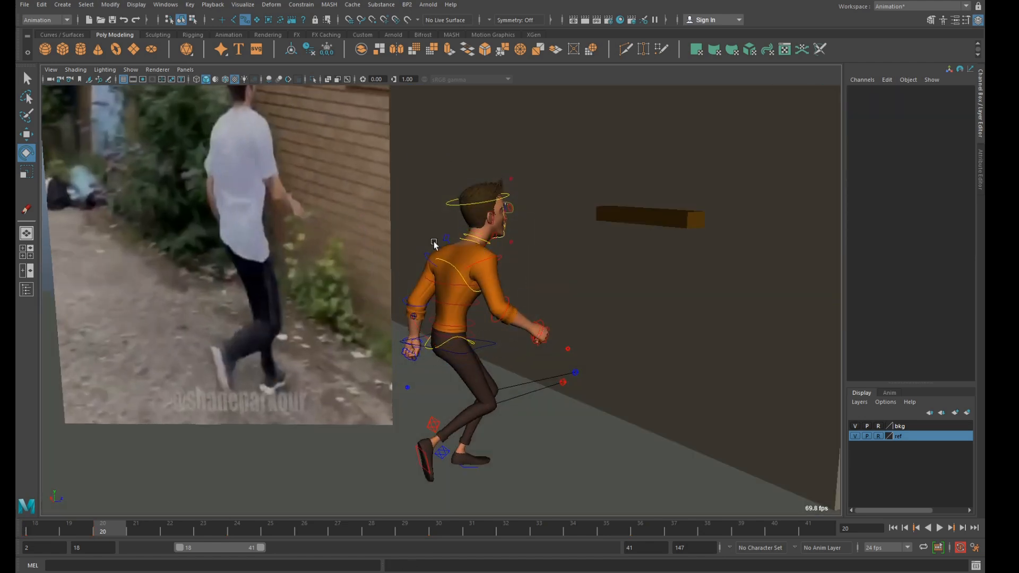
left_click(427, 255)
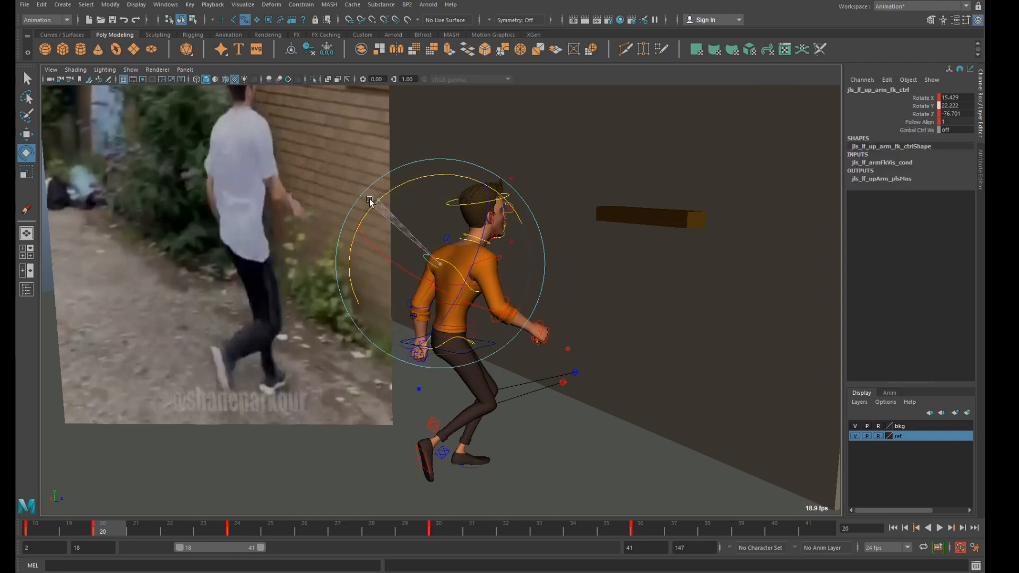
left_click_drag(564, 314, 489, 263, "alt")
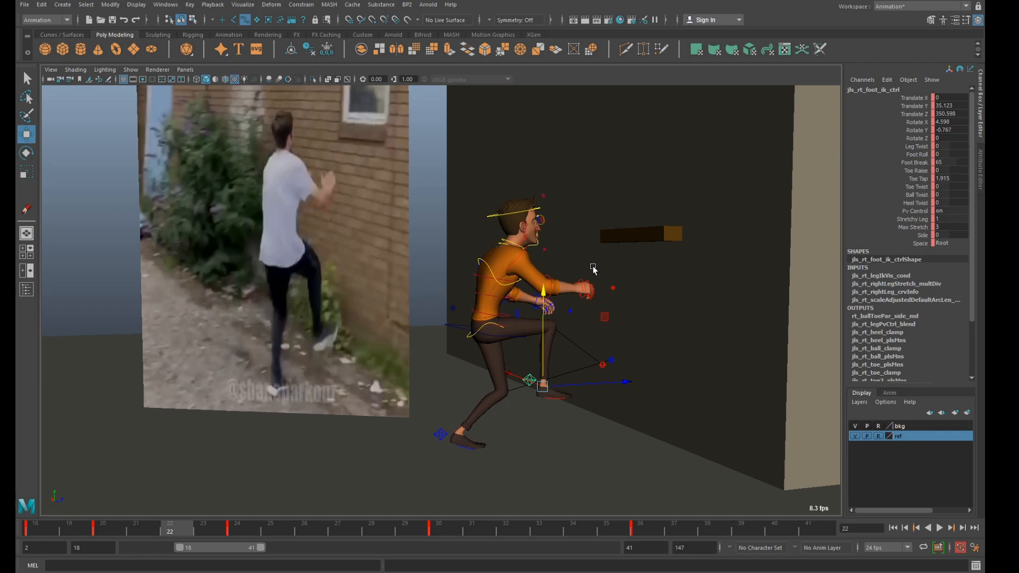
Key a raised-knee pose at frame 22, placing the right foot IK control at about 42 in Y and 367 in Z.
key("e")
left_click_drag(499, 310, 479, 380)
key("w")
mouse_move(600, 317)
left_mouse_down()
mouse_move(625, 306)
mouse_move(626, 318)
mouse_move(584, 320)
left_mouse_up()
middle_click_drag(583, 303, 577, 326, "alt")
scroll(576, 327, "up", 1)
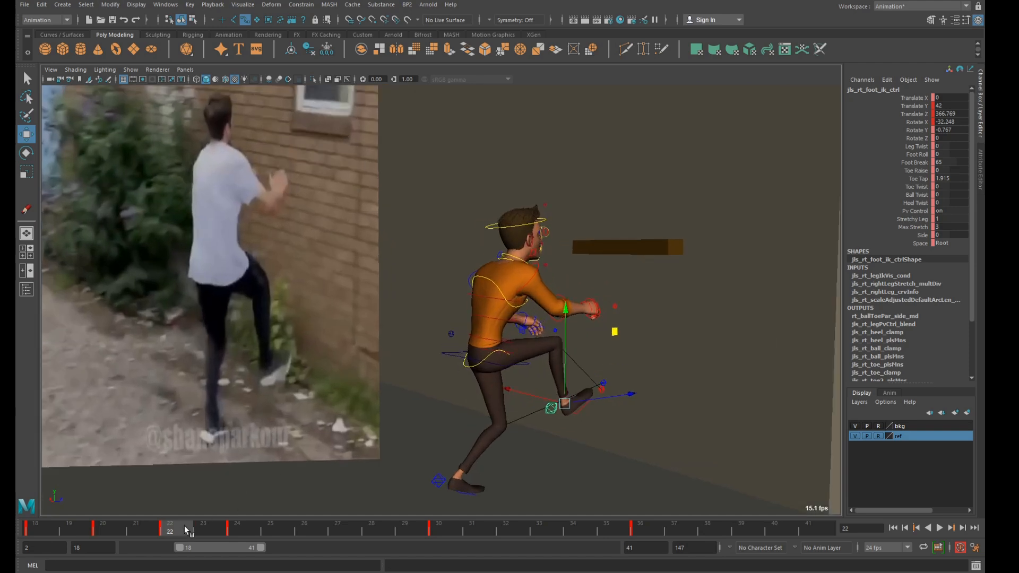
Compare frame 22 with its neighbouring keys and shift the spine IK shoulder control to about -4.3 in Z, keying it.
key("alt+v")
mouse_move(203, 522)
left_mouse_down()
mouse_move(247, 521)
mouse_move(186, 525)
left_mouse_up()
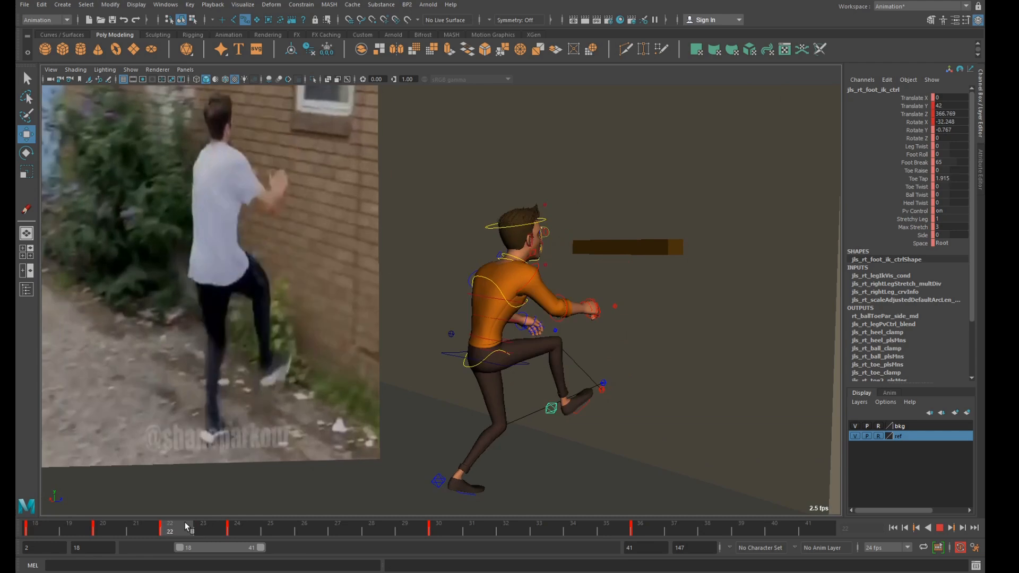
key("alt+v")
left_click(486, 279)
left_click_drag(557, 299, 538, 301)
key("s")
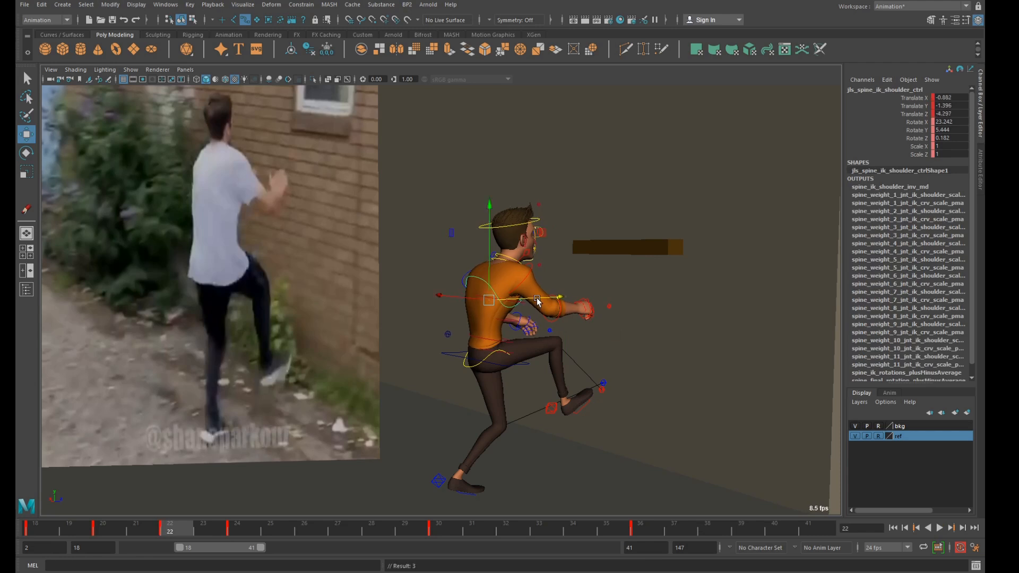
key("Right")
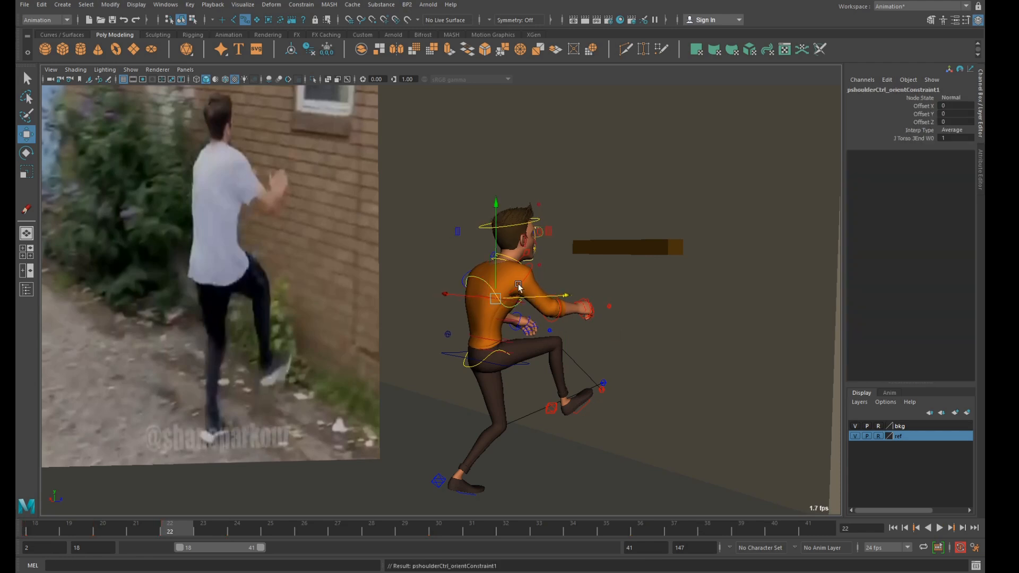
left_click(484, 281)
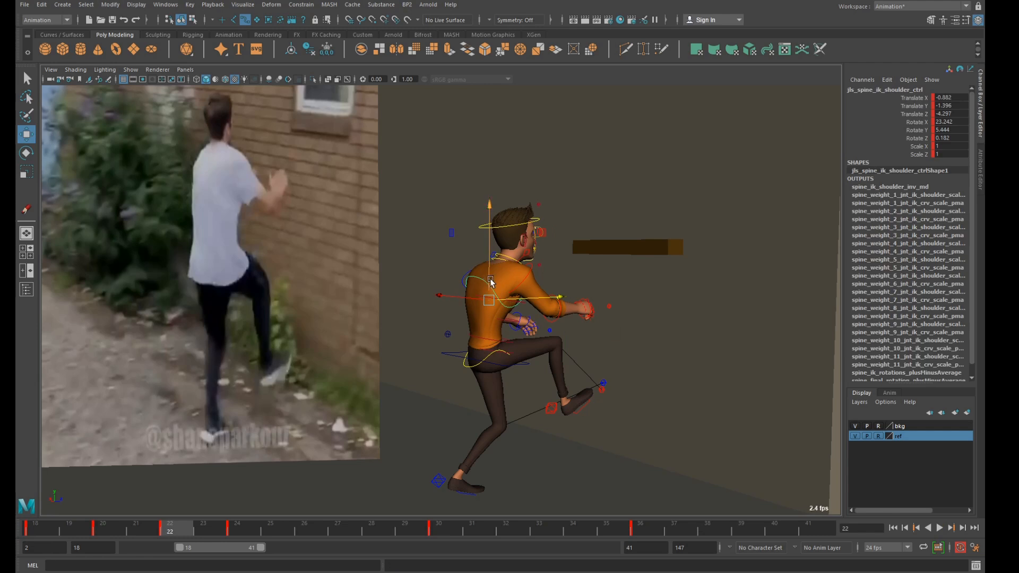
key("comma")
left_click_drag(515, 303, 509, 304)
key("period")
Rotate the right upper arm FK control to about -60 in Y and -70 in Z at frame 22.
left_click(529, 276)
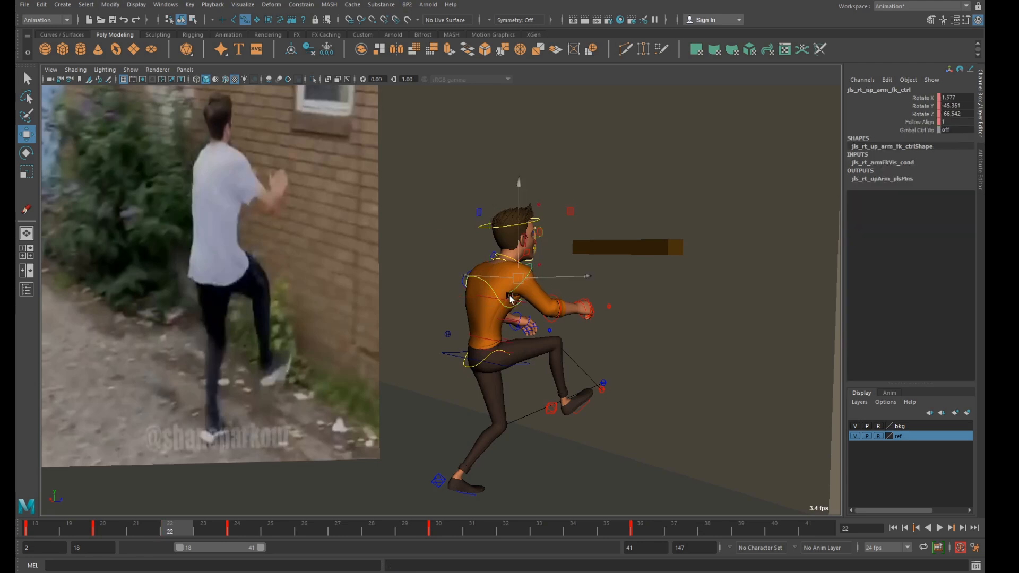
key("e")
left_click_drag(510, 293, 606, 317)
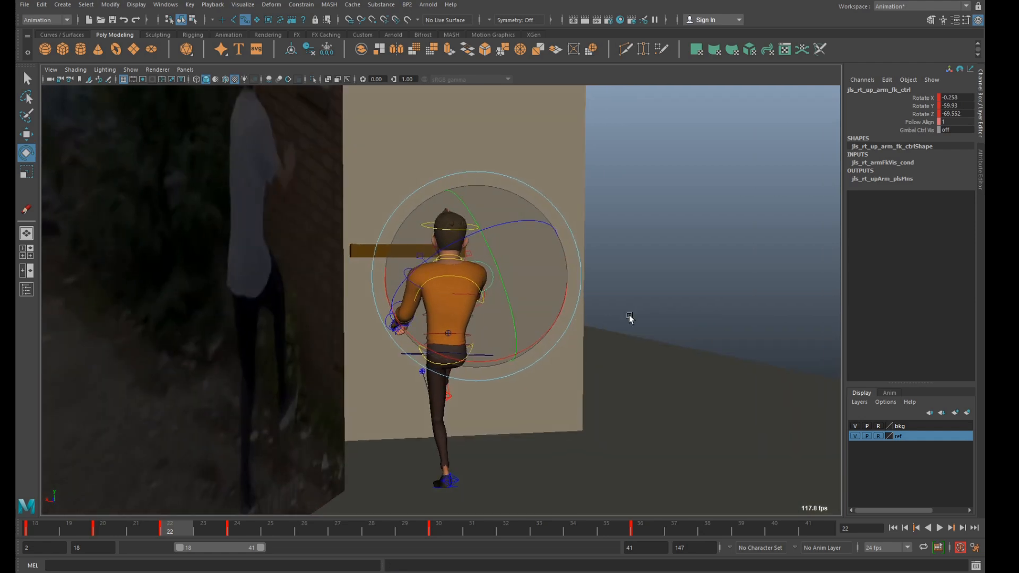
left_click(607, 318)
Rotate the left arm forward at frame 22 from a back view and select the right clavicle control.
left_click(414, 281)
left_click_drag(414, 284, 366, 298, "alt")
left_click_drag(412, 259, 460, 271)
key("q")
left_click(523, 258)
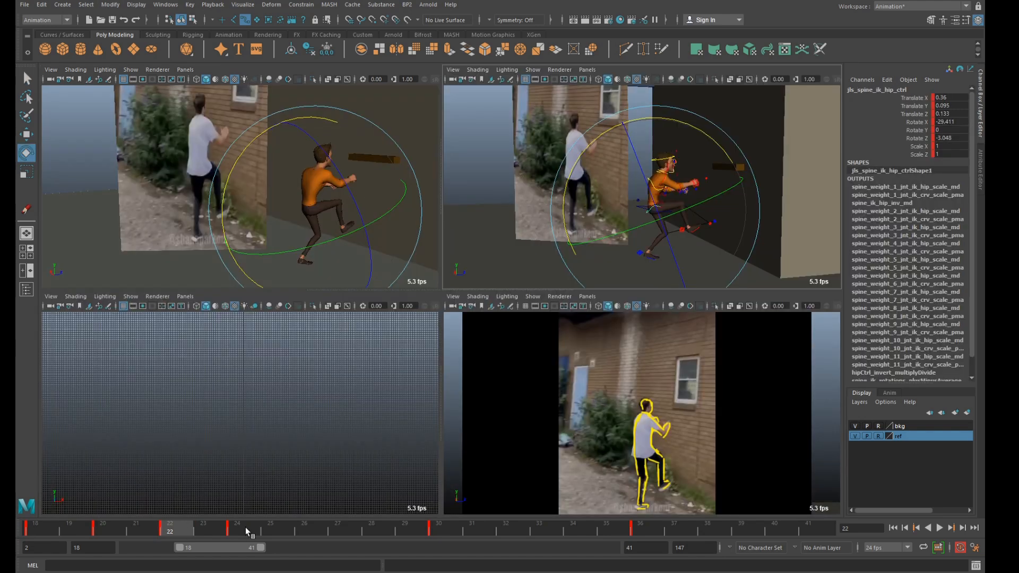
Compare the key poses at frames 24 and 22 against the reference footage in the four-view layout.
left_click(246, 527)
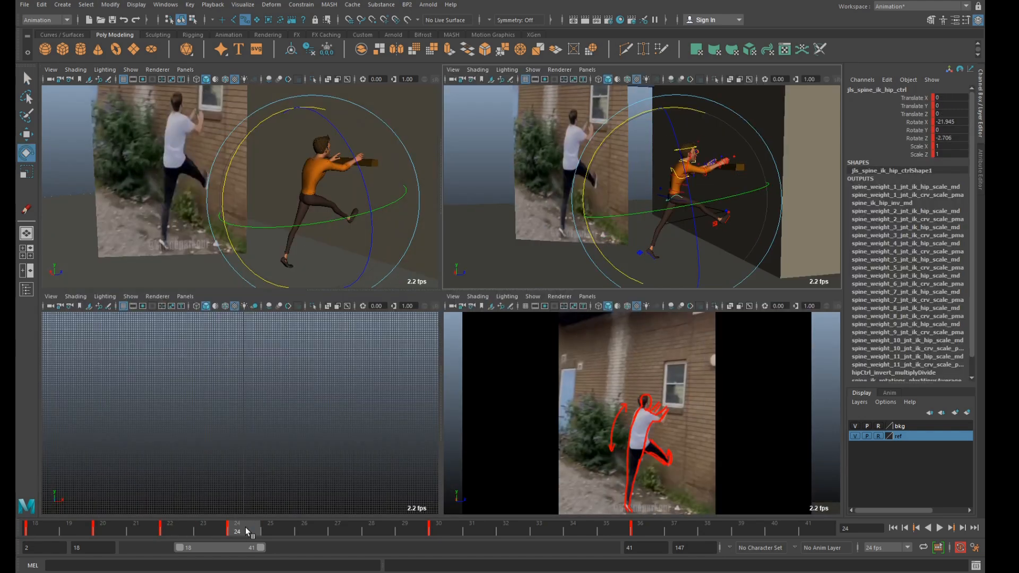
left_click(190, 524)
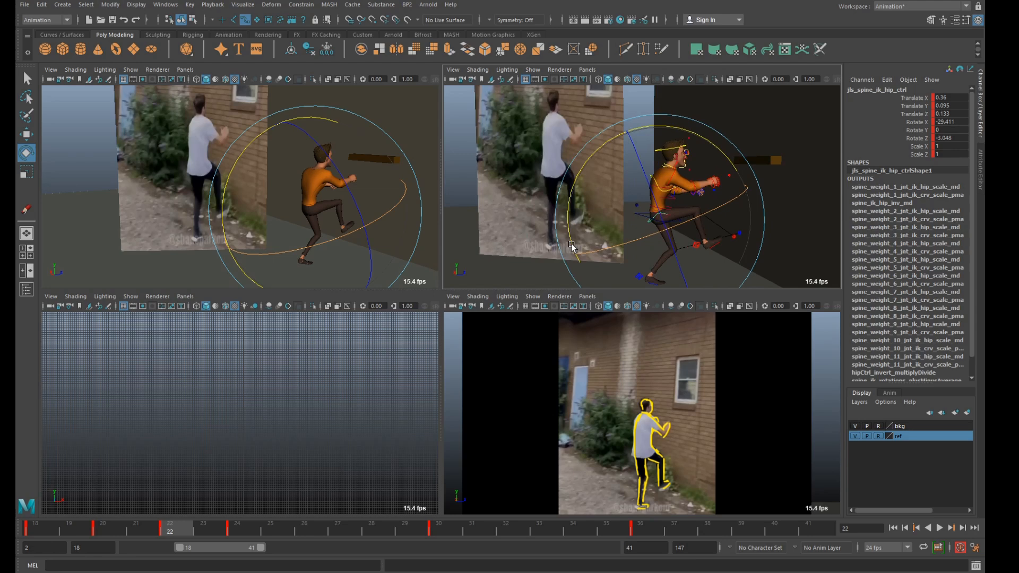
left_click(741, 141)
scroll(745, 153, "up", 5)
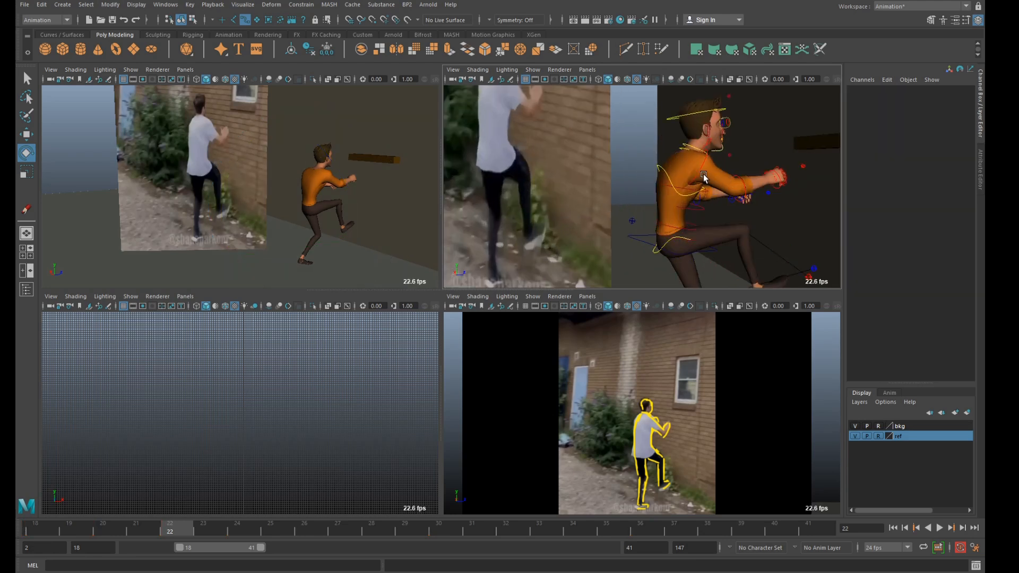
Refine the right arm controls at frame 22 to match the reference and key them.
left_click(698, 172)
left_click_drag(638, 237, 669, 266)
key("s")
left_click(739, 223)
key("s")
Rotate the left upper arm FK control from a back view at frame 22 and key it.
left_click_drag(690, 186, 829, 223, "alt")
left_click(600, 154)
left_click(617, 151)
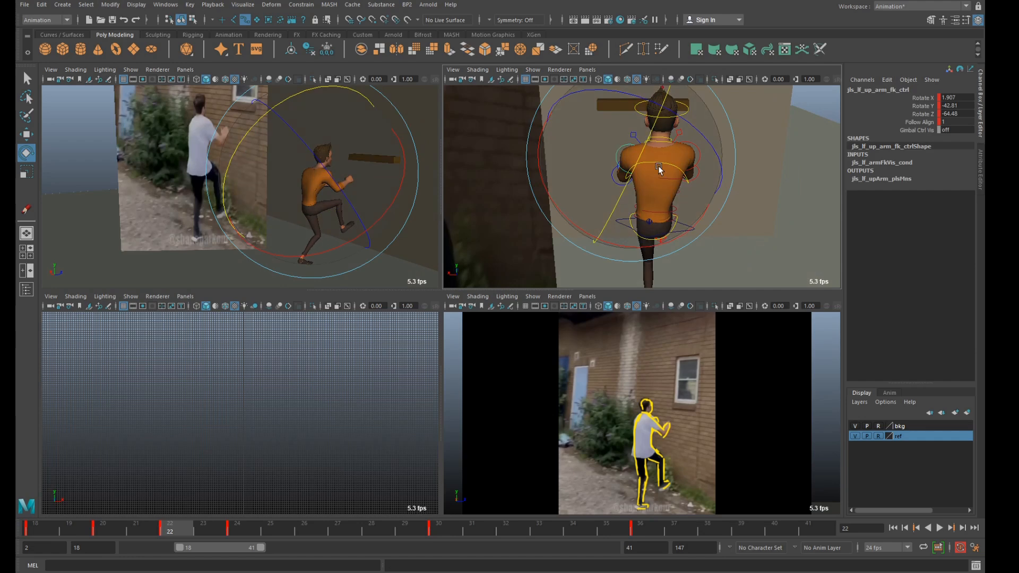
key("bracketleft")
left_click_drag(649, 164, 639, 150)
key("s")
Bend the left elbow FK control to about -47 in Y at frame 22 and key it.
left_click_drag(648, 187, 583, 145, "alt")
left_click_drag(706, 192, 844, 234, "alt")
left_click(732, 213)
left_click(607, 198)
left_click_drag(633, 183, 632, 195)
key("s")
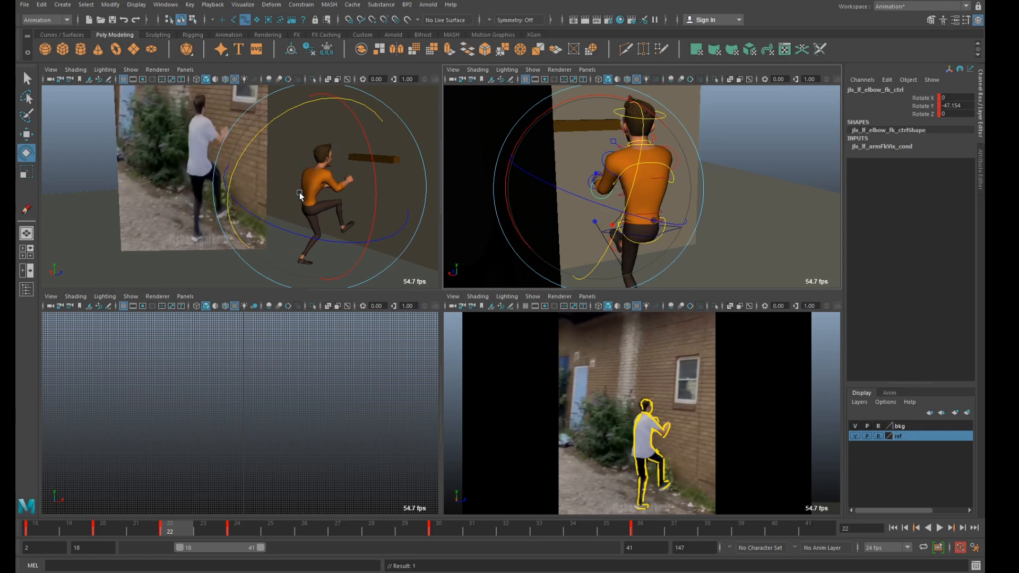
Adjust the spine IK shoulder control at frame 24 to about 15.5 in X rotation, checking it against the reference.
left_click(237, 531)
left_click(644, 144)
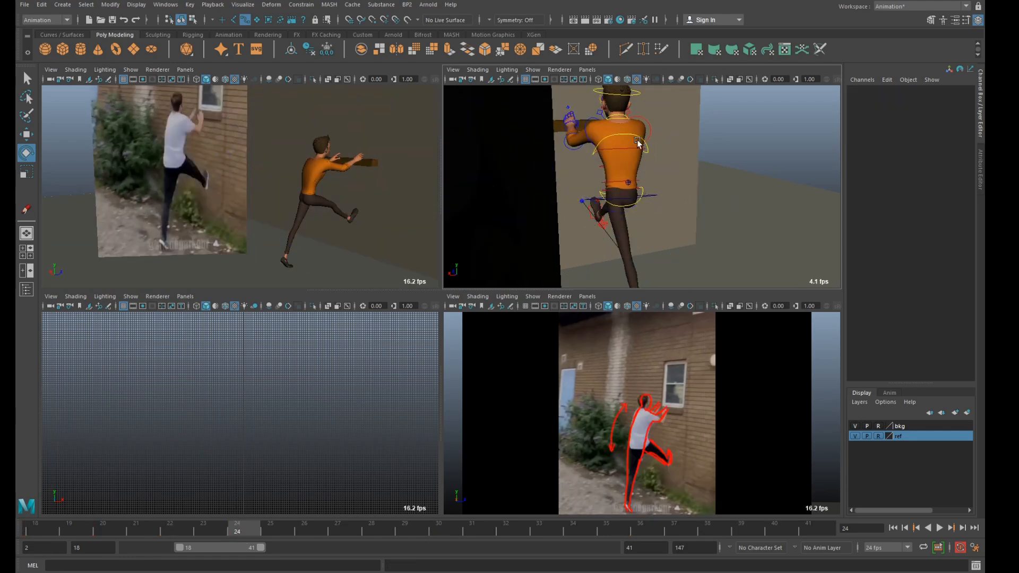
left_click_drag(644, 144, 645, 145)
middle_click(281, 206)
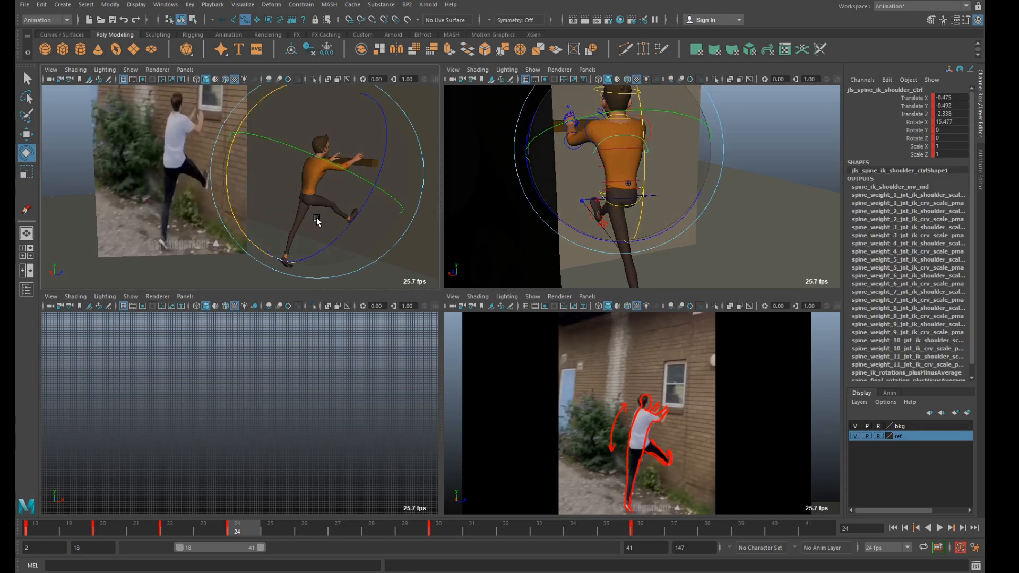
key("space")
Rotate the left foot IK control to about 85 in X at frame 26 and move it to about 36 in Y and 329 in Z.
left_click_drag(227, 532, 413, 555)
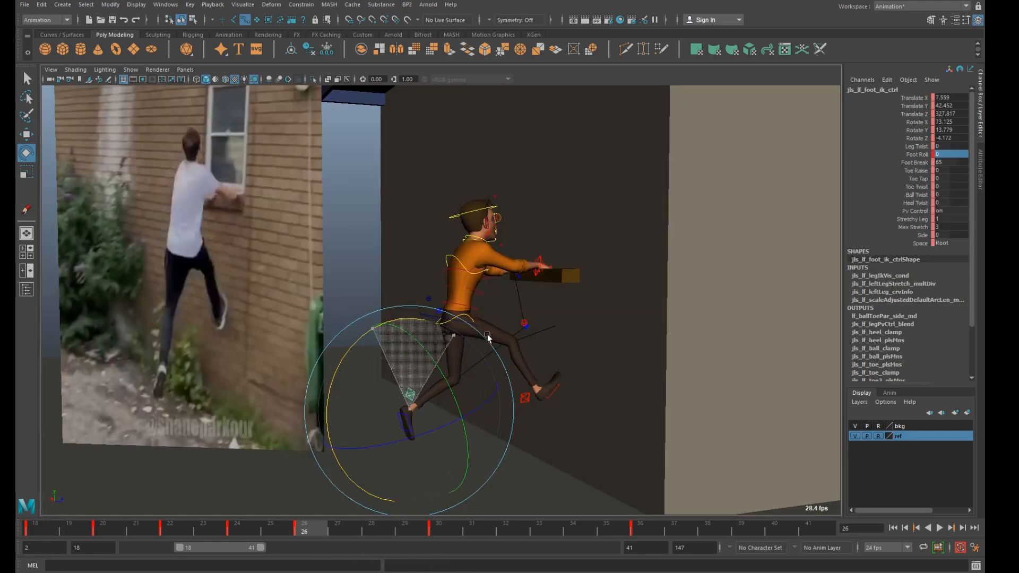
key("w")
middle_click_drag(467, 458, 462, 471)
key("space")
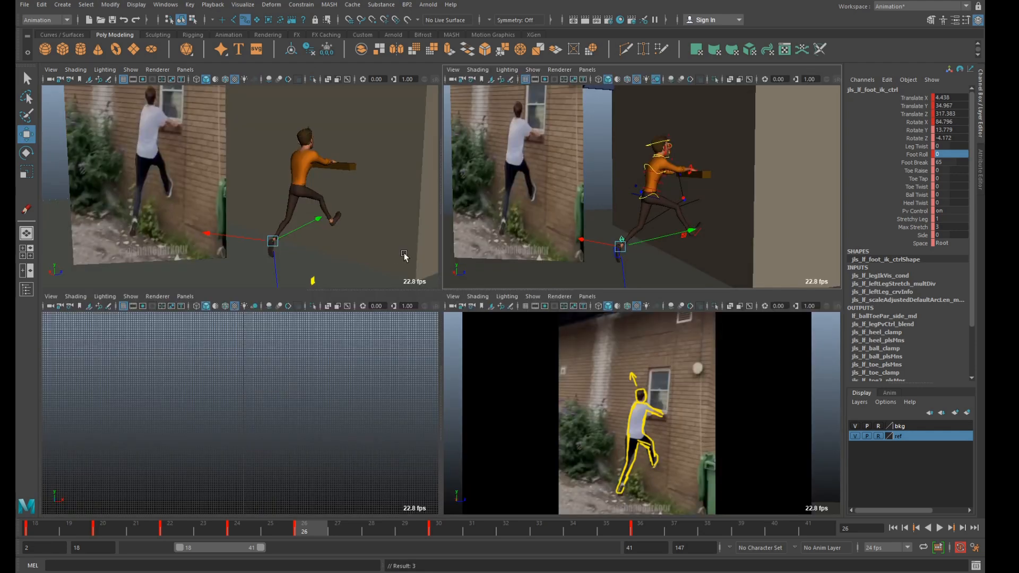
left_click_drag(319, 218, 323, 219)
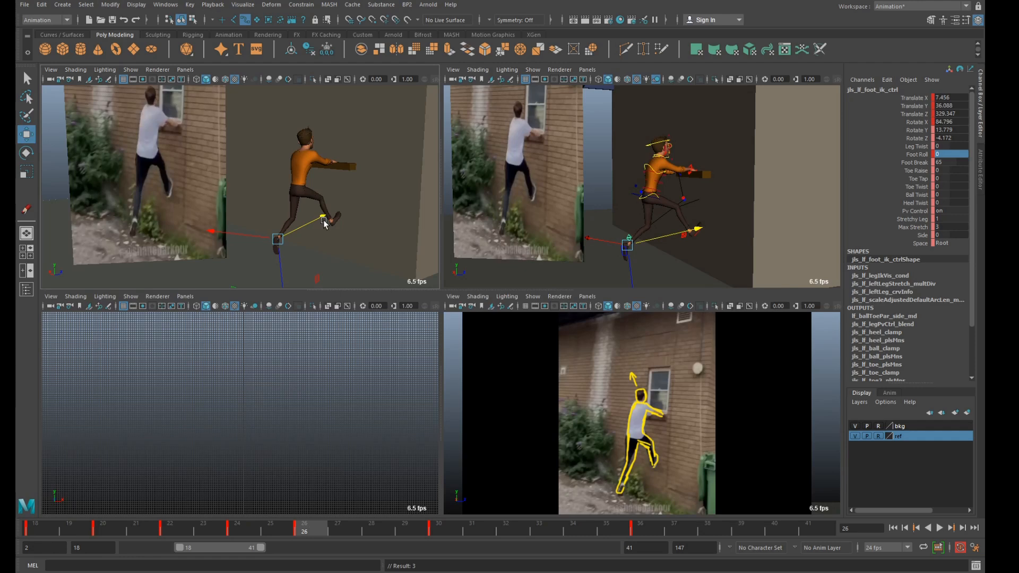
Shift the left foot IK control sideways to about 2.7 in X from a back view at frame 26.
left_click_drag(619, 216, 696, 247, "alt")
key("e")
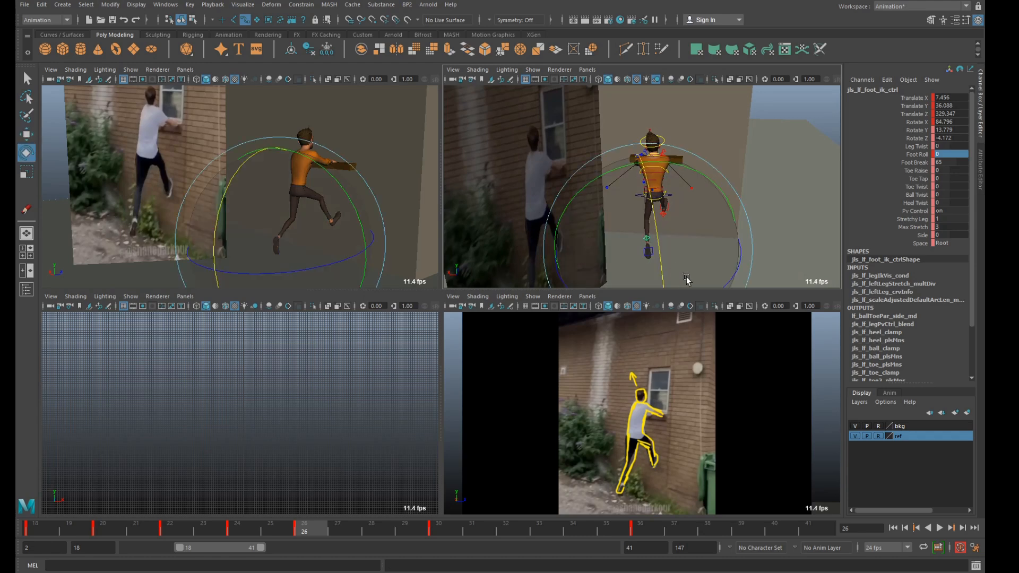
key("w")
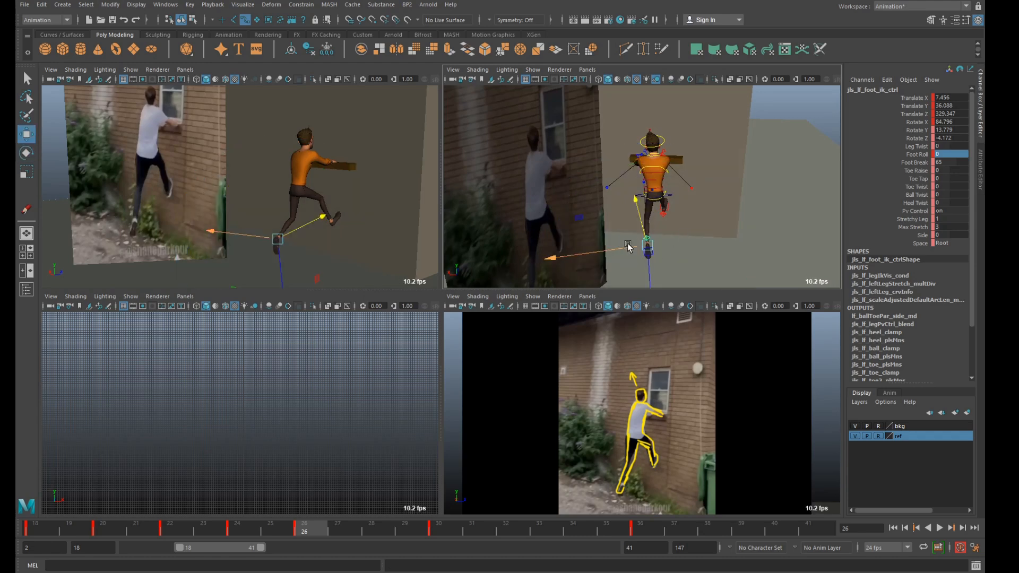
left_click_drag(641, 246, 615, 244)
left_click(668, 196)
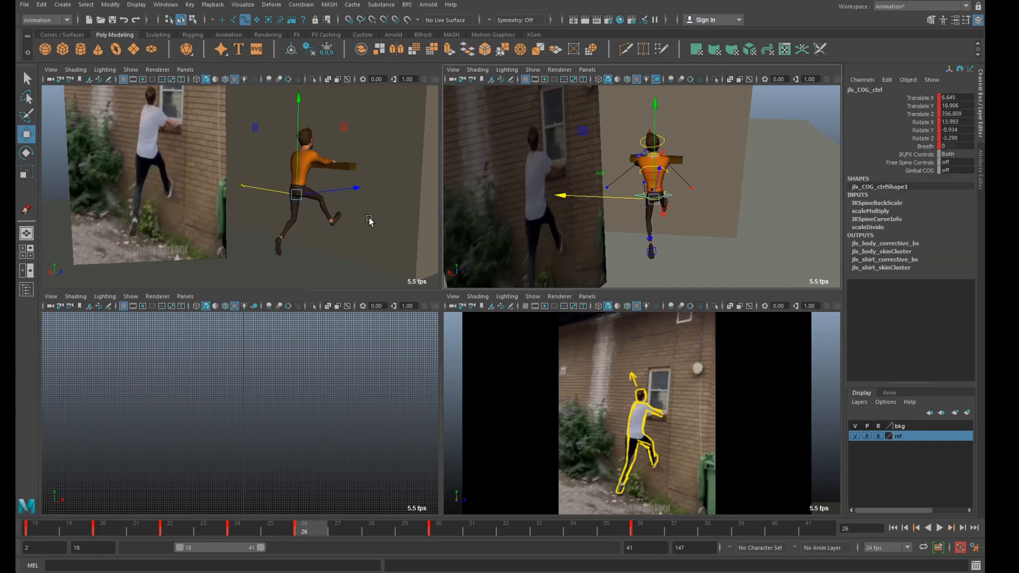
key("e")
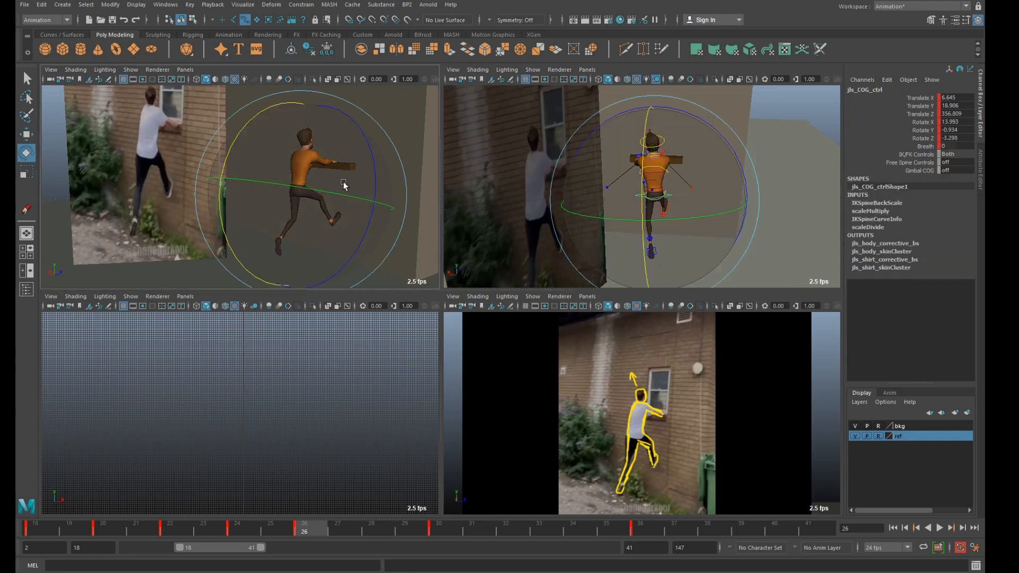
left_click_drag(379, 164, 381, 170)
key("ctrl+z")
Move the spine IK hip control sideways to about 3.7 in X at frame 26, checking it in the reference view.
key("q")
scroll(701, 223, "up", 3)
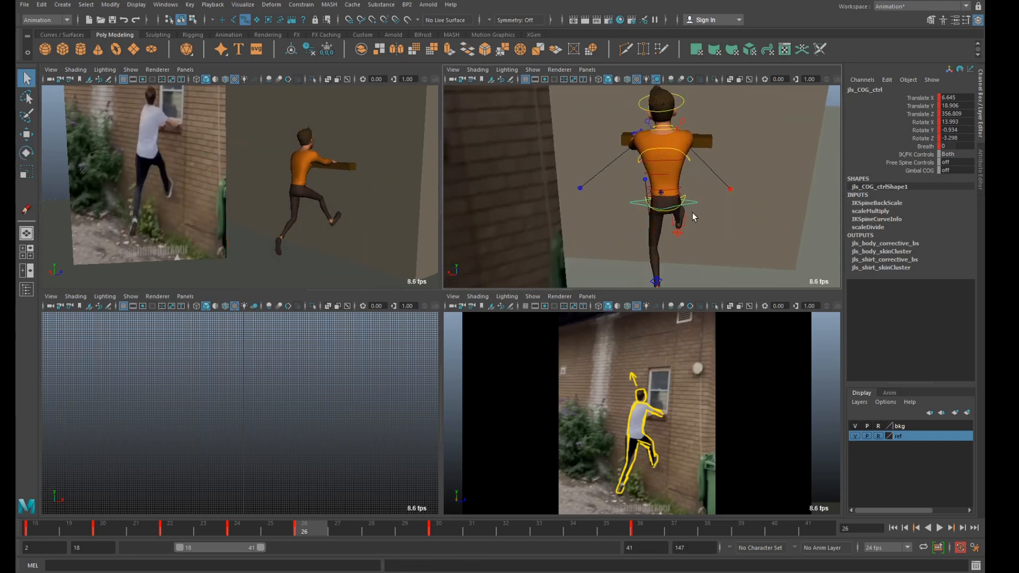
left_click(683, 200)
key("w")
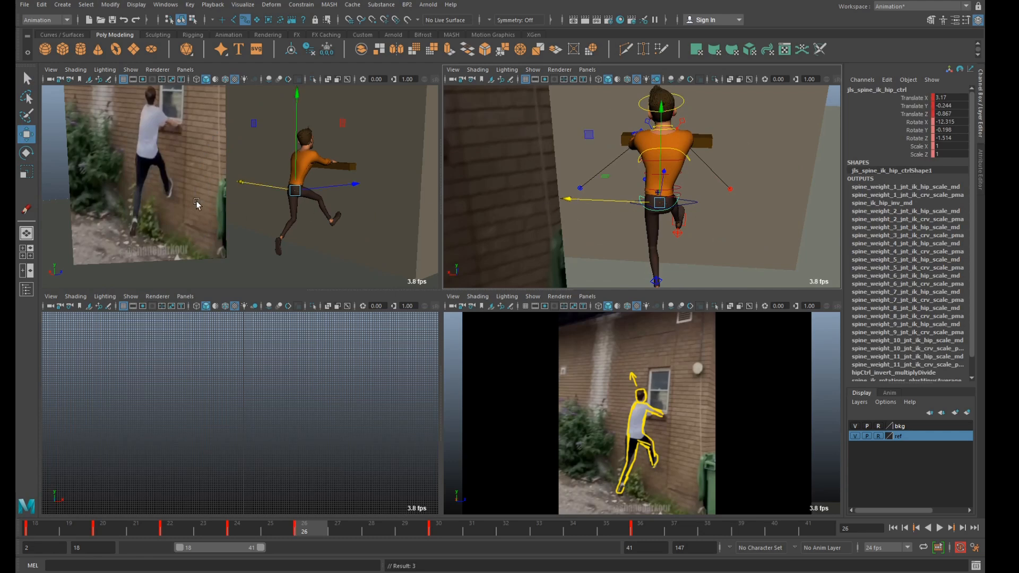
key("space")
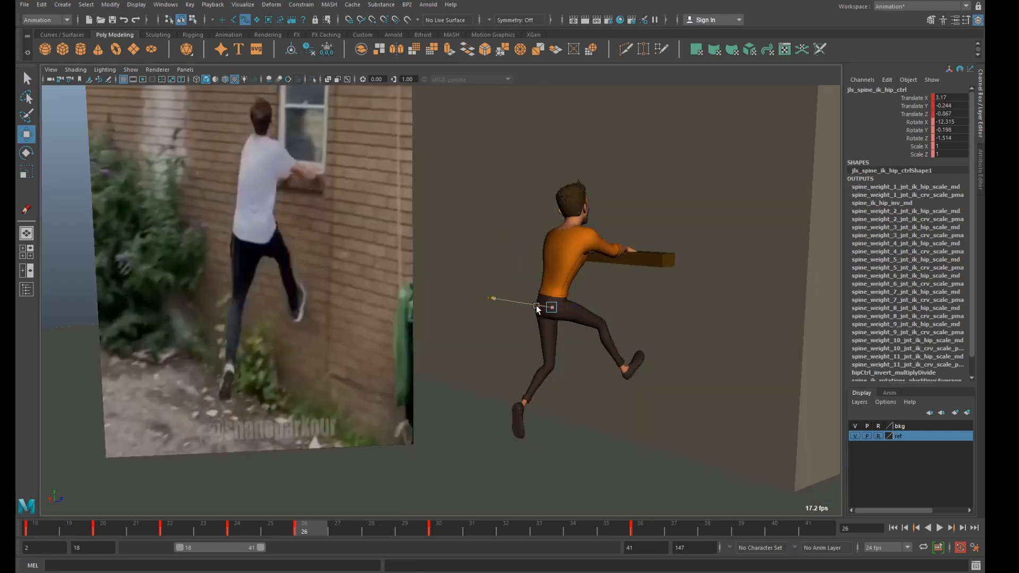
key("space")
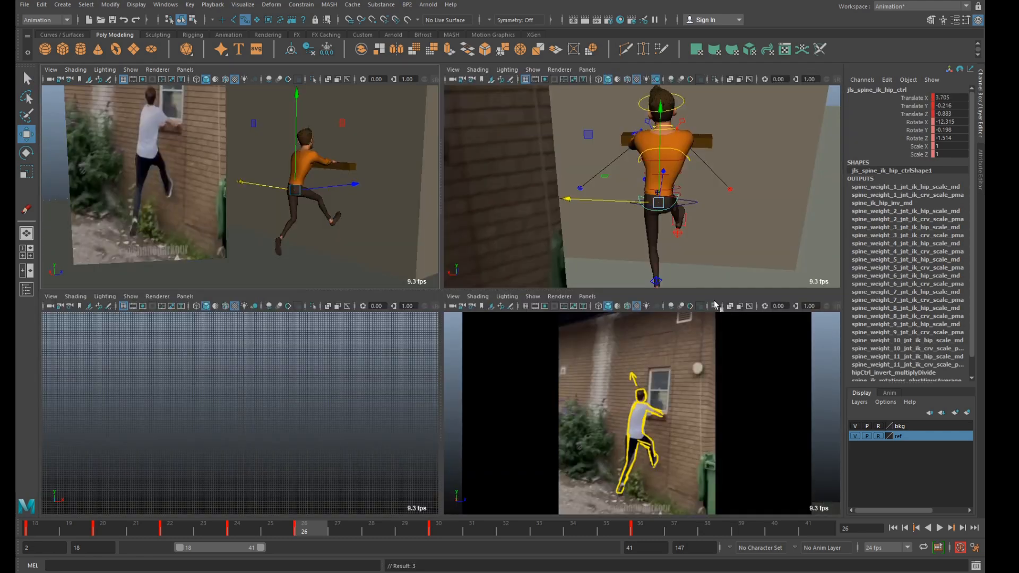
Lower the left foot IK control slightly at frame 26 and turn the head control to about 20 in Y.
left_click(653, 278)
left_click_drag(655, 273, 633, 219, "alt")
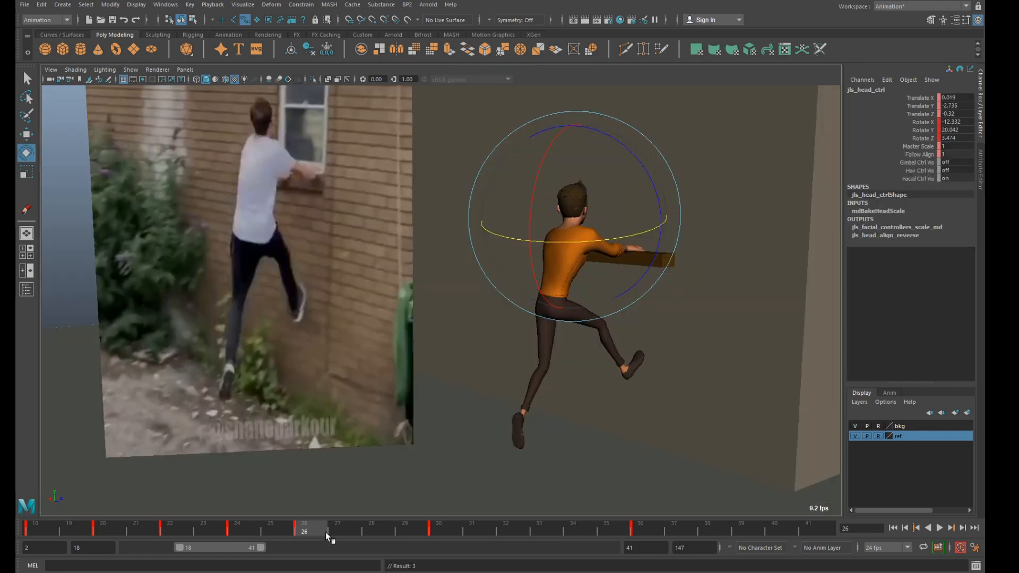
mouse_move(326, 532)
left_mouse_down()
mouse_move(440, 535)
mouse_move(315, 532)
left_mouse_up()
key("space")
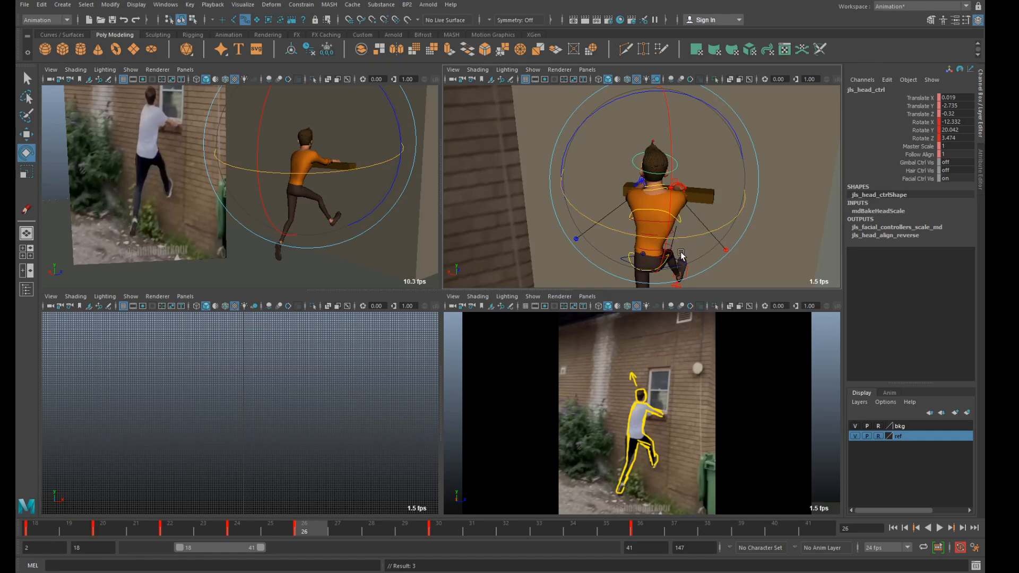
key("space")
Inspect the hips and left foot at frame 26 from the side, and scrub toward the next key pose at frame 30.
left_click_drag(635, 298, 558, 280, "alt")
key("q")
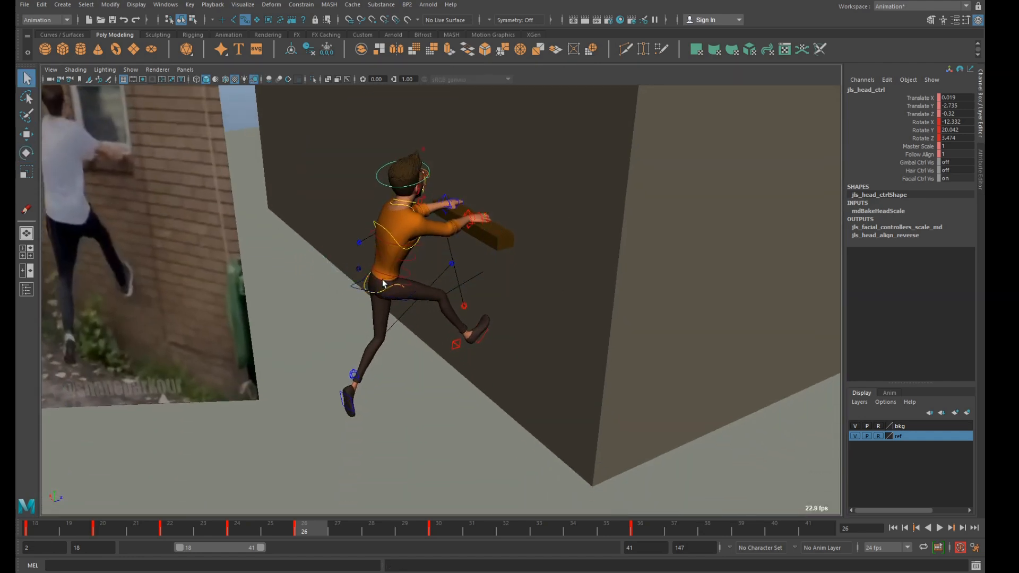
left_click(356, 289)
left_click(353, 377)
left_click_drag(353, 378, 460, 354, "alt")
key("w")
left_click_drag(284, 532, 371, 539)
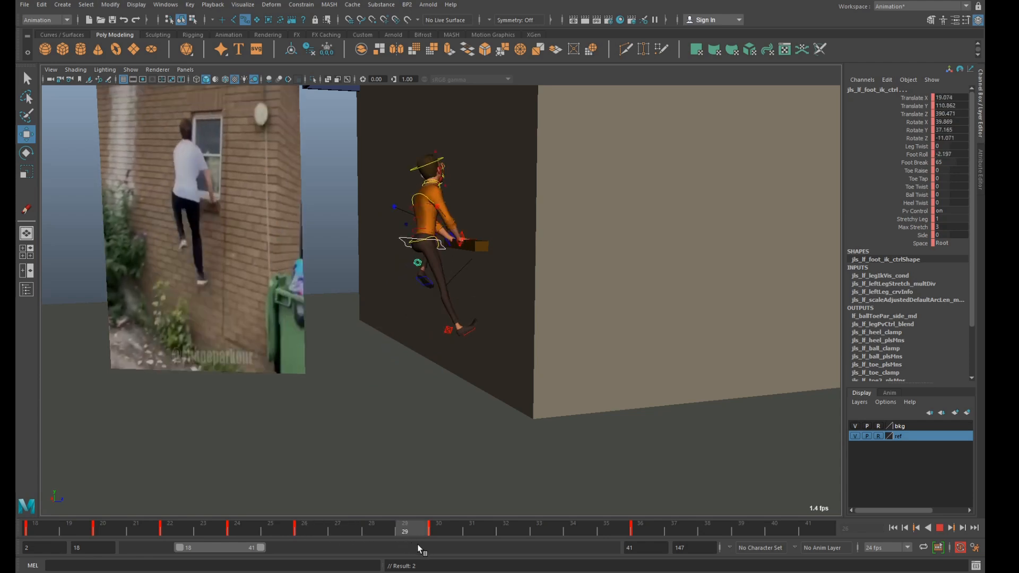
Move the left foot IK control back from the wall to about 398.6 in Z at frame 30.
key("Escape")
left_click_drag(440, 473, 428, 476, "alt")
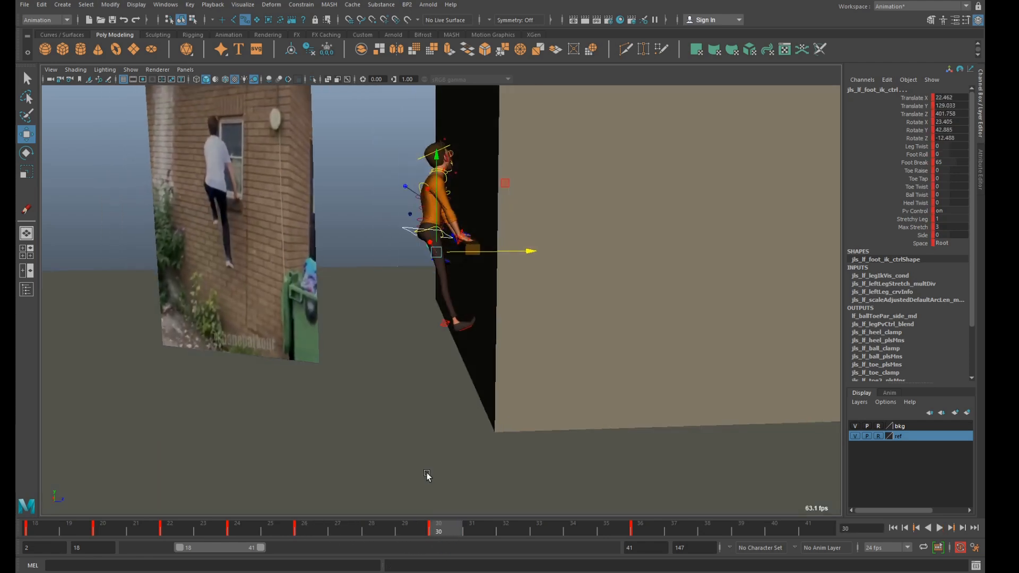
left_click_drag(514, 260, 516, 253)
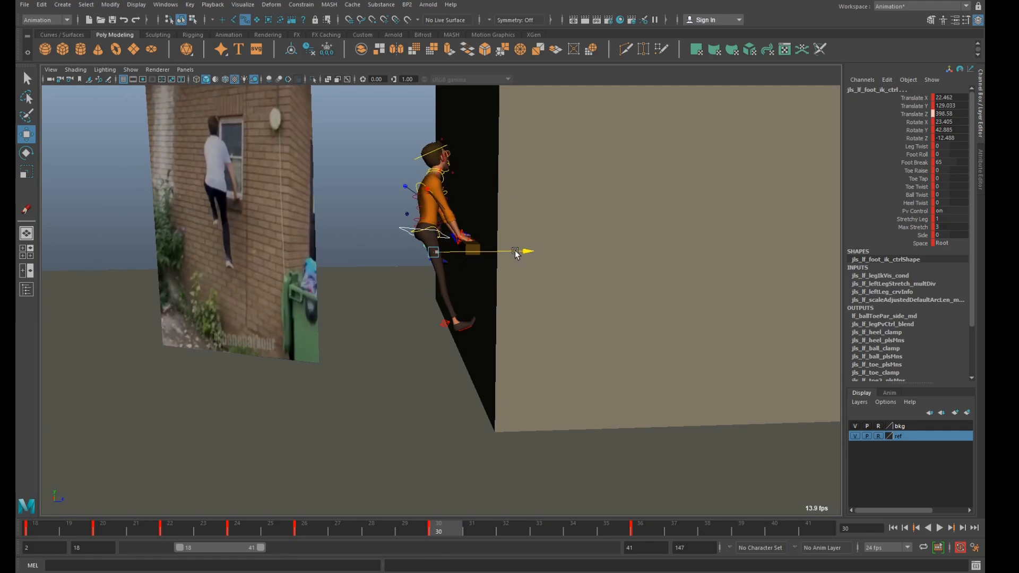
Rotate the COG control to about 10.7 in X at frame 30 and check the pose at frame 28.
left_click(406, 231)
key("e")
left_click_drag(359, 292, 367, 295)
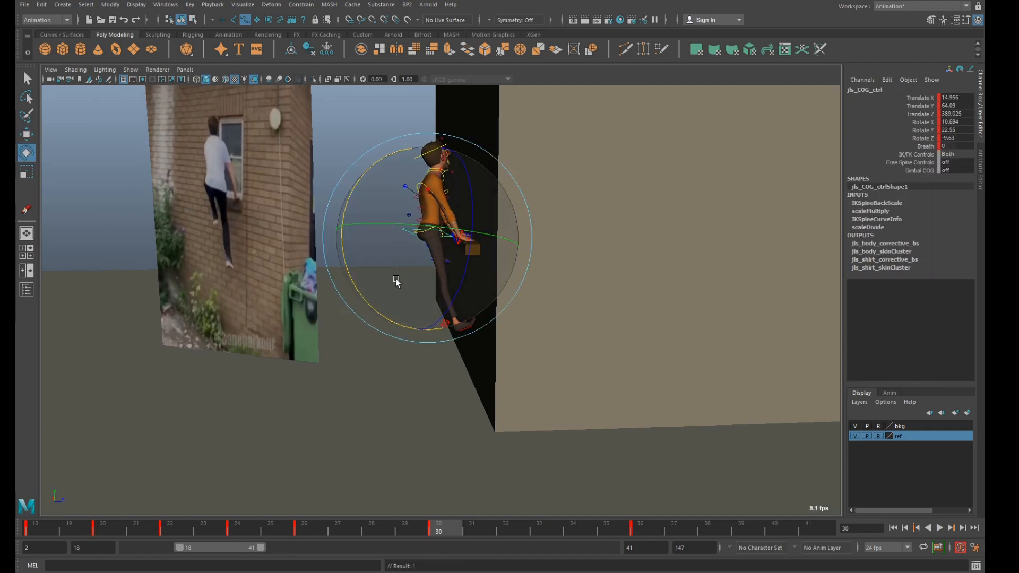
left_click(371, 529)
left_click_drag(346, 384, 429, 375, "alt")
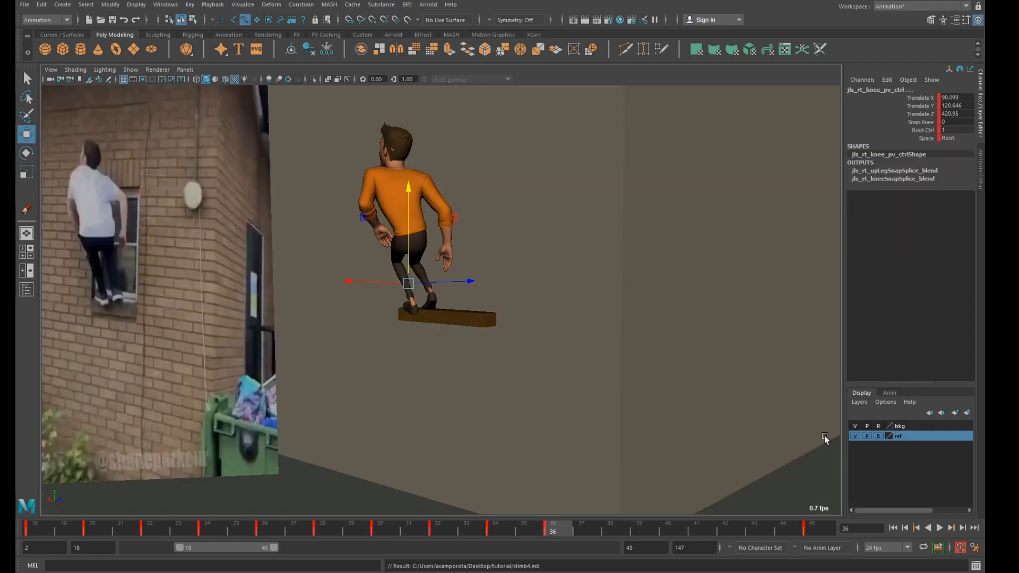
Step backward and forward through the key poses between frames 18 and 36, comparing the character with the reference.
left_click_drag(532, 536, 558, 525)
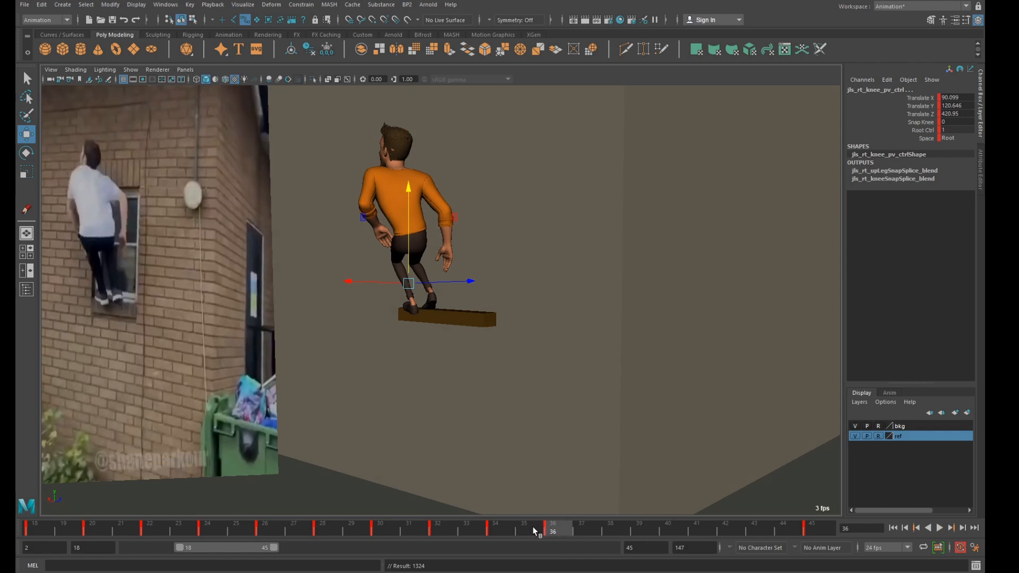
key("comma")
key("comma")
key("comma")
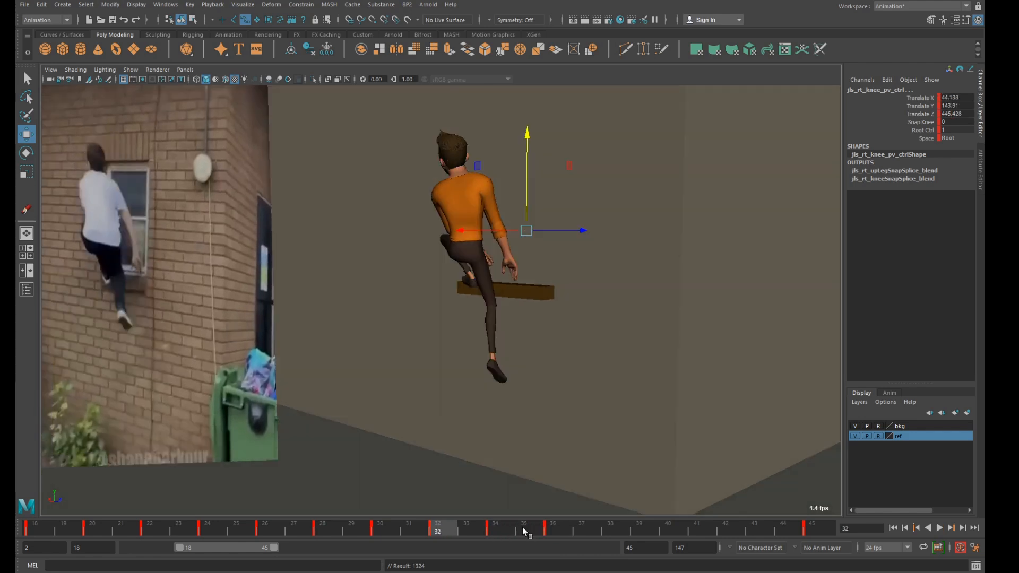
key("comma")
key("comma")
key("comma")
key("comma")
key("comma")
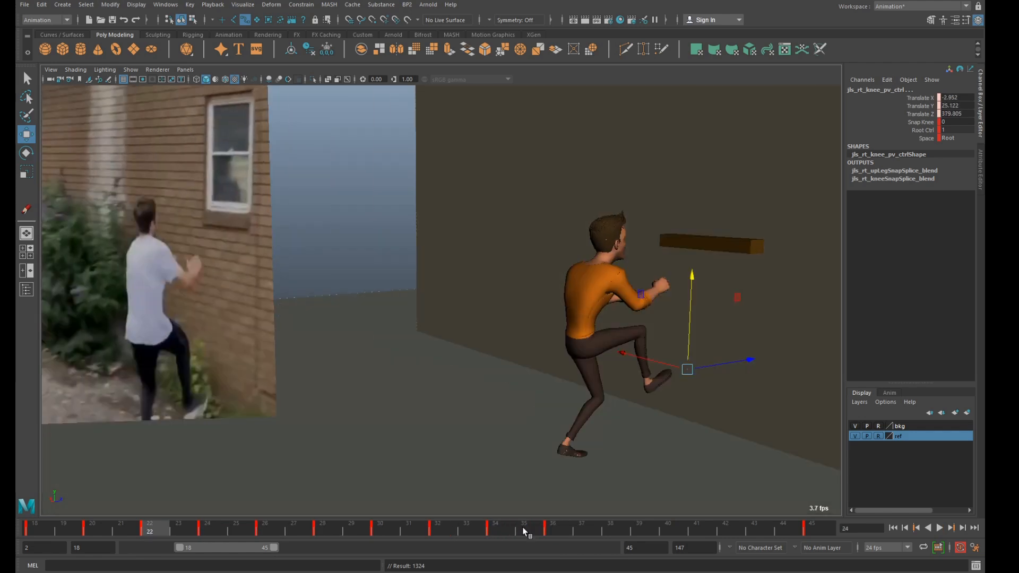
key("comma")
key("period")
key("period")
key("period")
key("period")
key("period")
key("period")
key("period")
key("period")
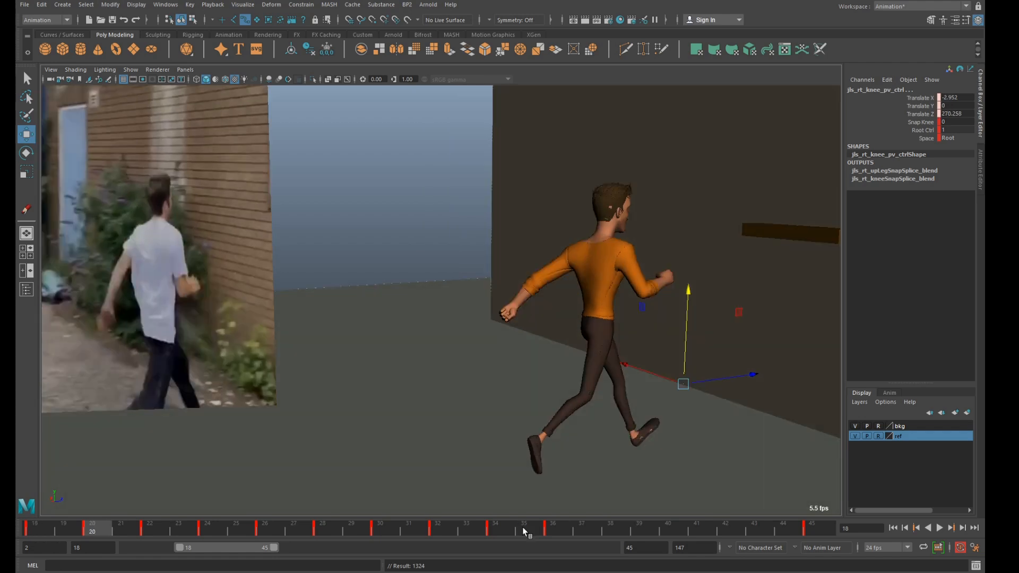
key("period")
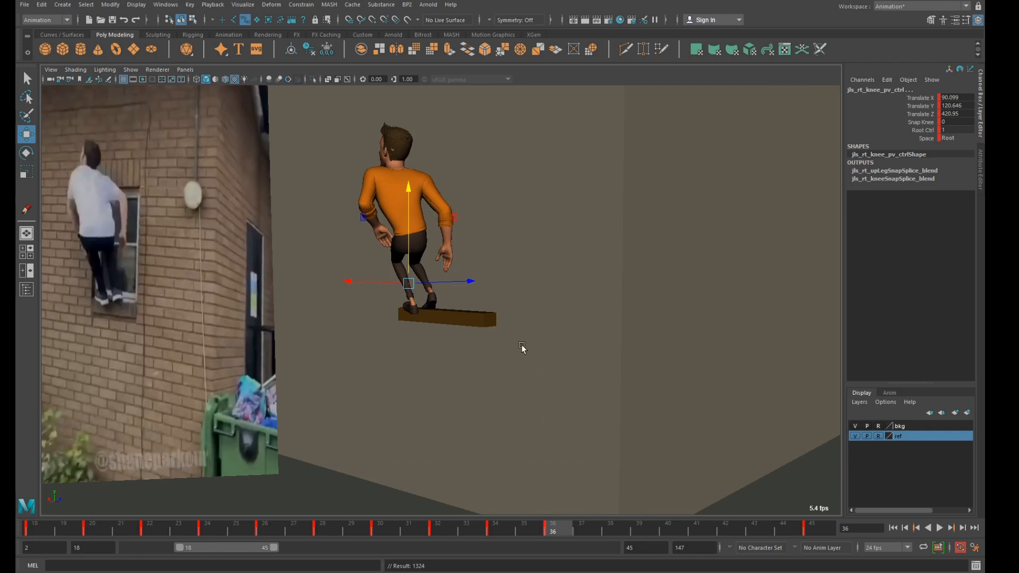
Compare the pose with the outlined reference around frames 36 and 37, and key the character at frame 38.
key("space")
key("space")
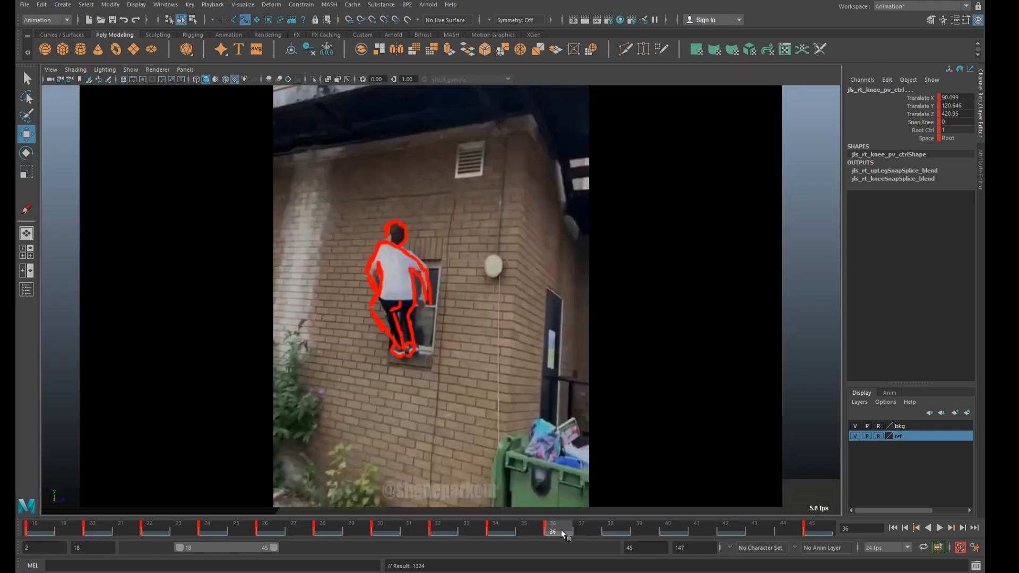
key("alt+v")
mouse_move(569, 532)
left_mouse_down()
mouse_move(728, 530)
mouse_move(568, 531)
left_mouse_up()
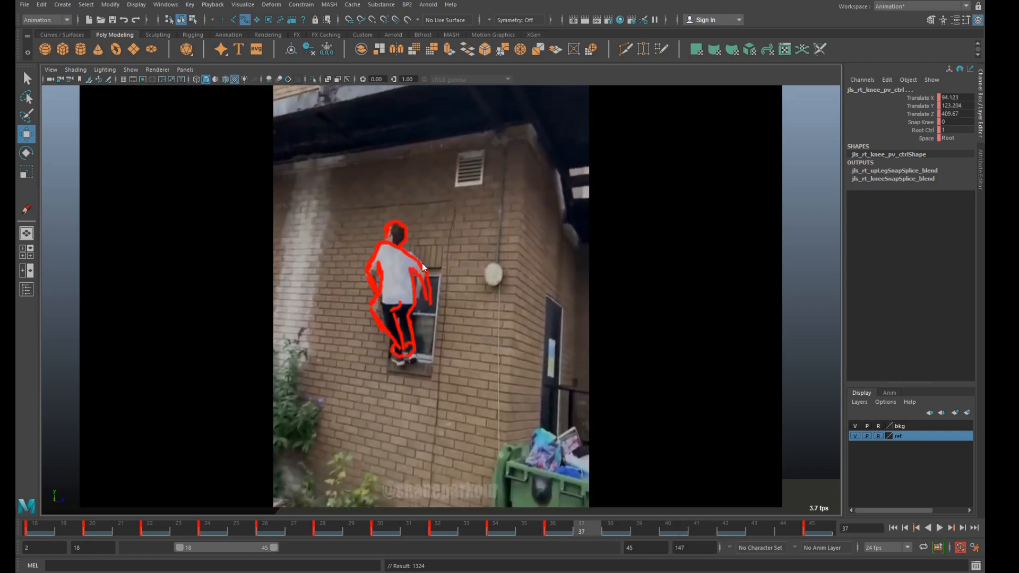
key("space")
key("space")
left_click_drag(503, 526, 610, 528)
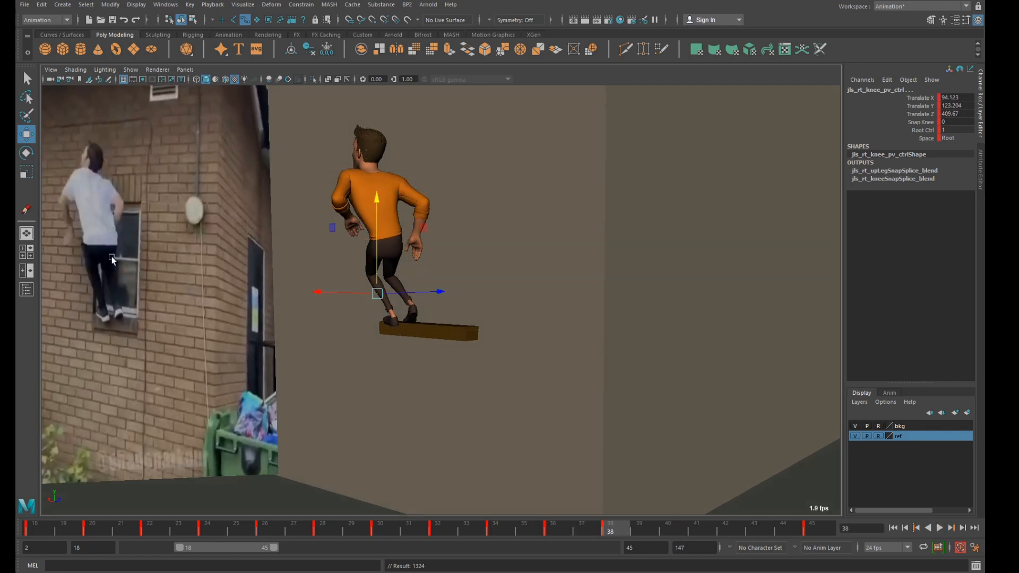
Display the textured reference in the perspective view and rotate the hip-area body control at frame 38.
key("space")
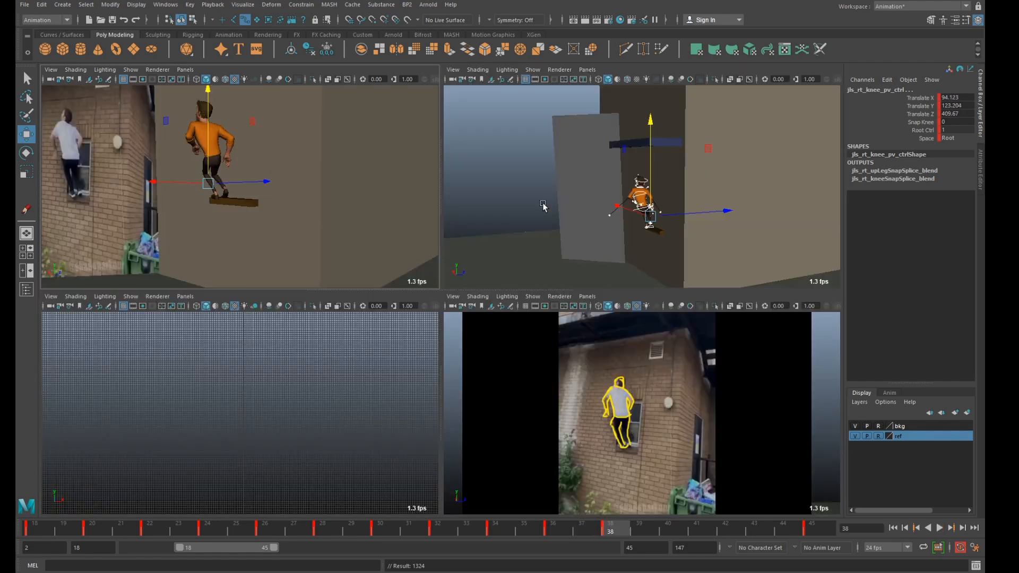
key("space")
left_click_drag(511, 334, 525, 326, "alt")
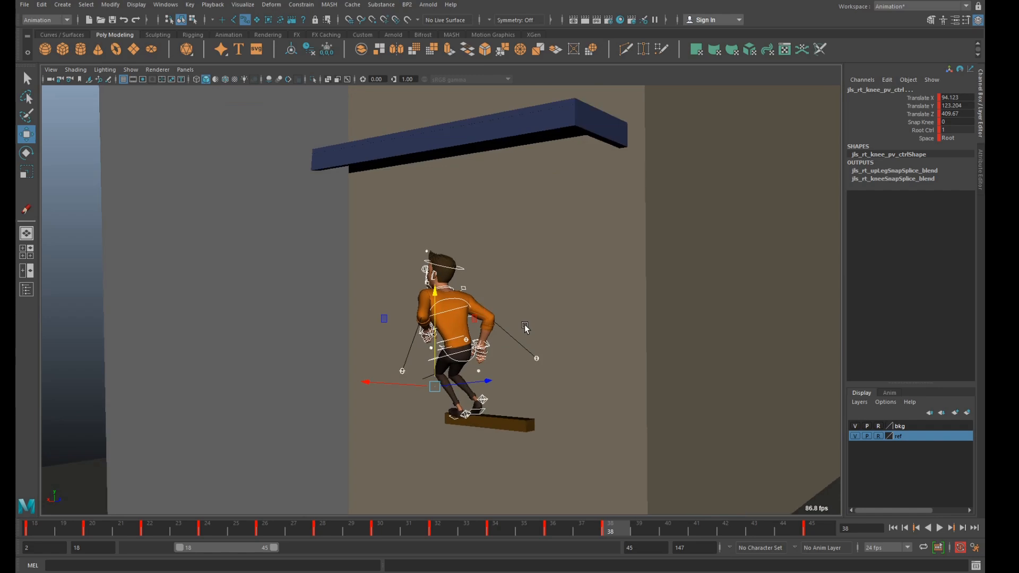
key("6")
mouse_move(575, 529)
left_mouse_down()
mouse_move(566, 530)
mouse_move(617, 533)
mouse_move(571, 533)
mouse_move(610, 537)
left_mouse_up()
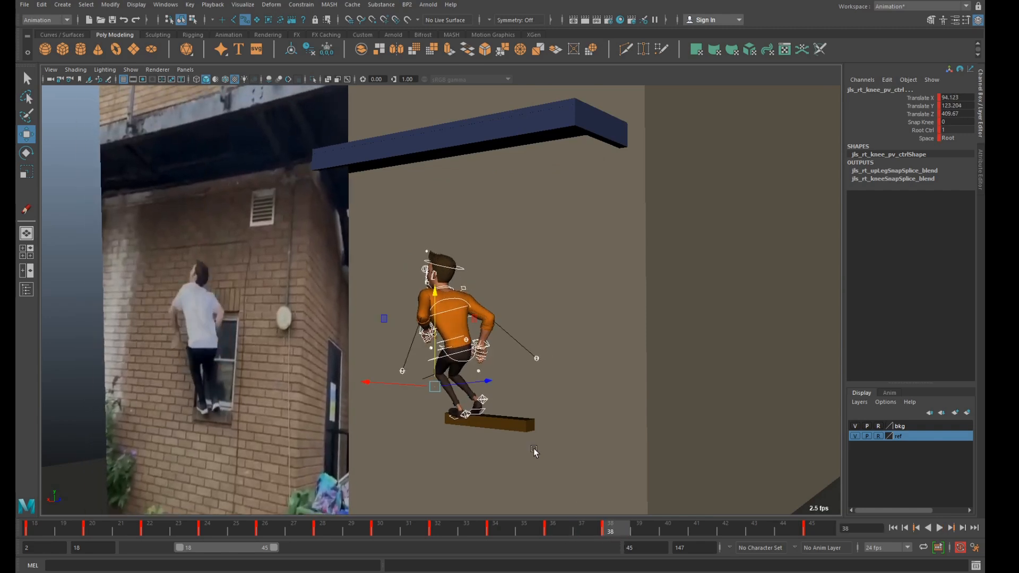
left_click(463, 357)
key("e")
left_click_drag(502, 327, 438, 354)
right_click_drag(419, 340, 447, 305, "alt")
Rotate the spine IK shoulder control to about 25.4 in X and shift it to about -2.6 in X at frame 38.
key("q")
left_click(447, 306)
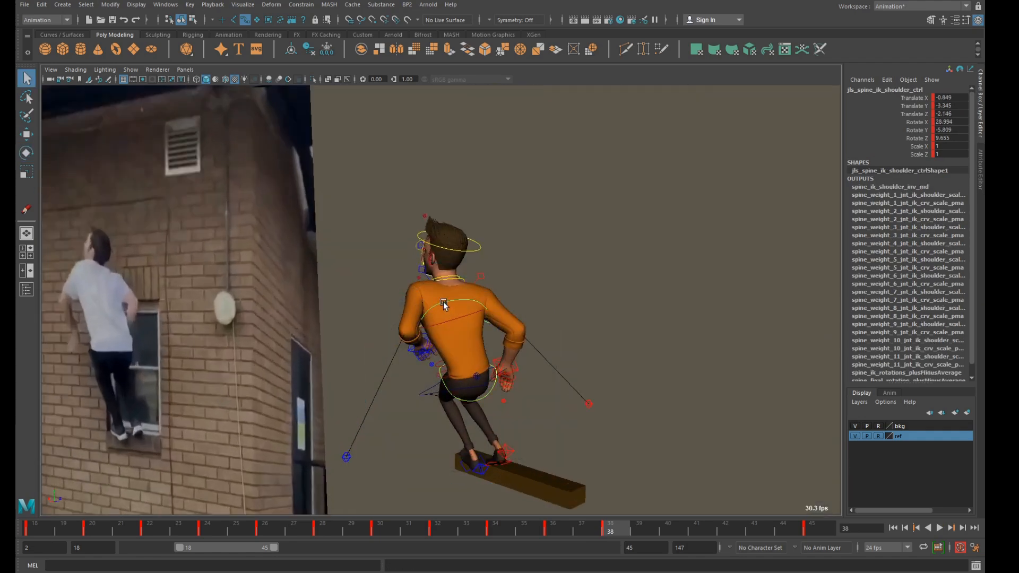
key("w")
key("e")
mouse_move(472, 318)
left_mouse_down()
mouse_move(479, 320)
mouse_move(467, 321)
left_mouse_up()
key("w")
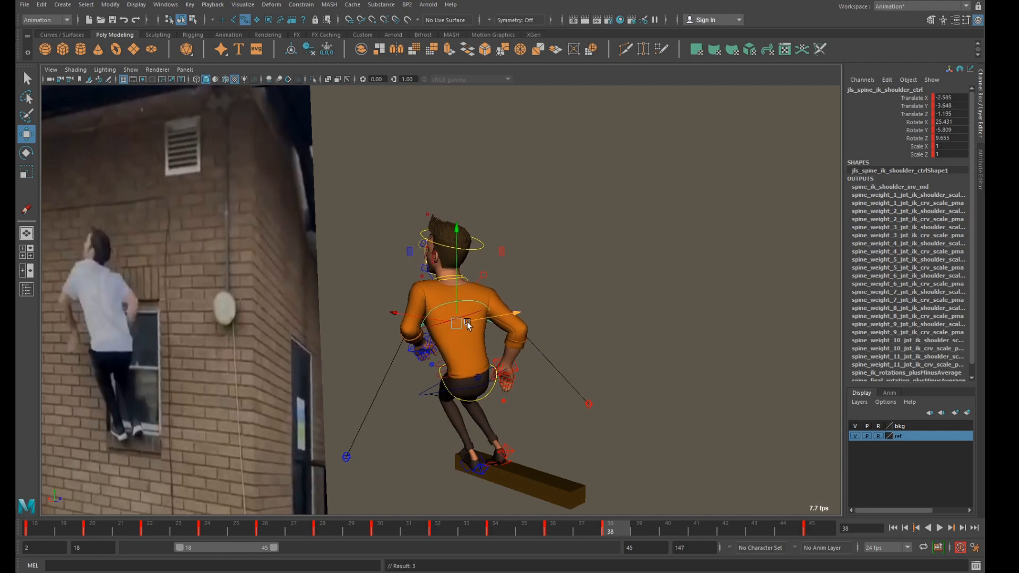
right_click_drag(456, 332, 455, 338, "alt")
Move the left arm IK control away from the torso at frame 38, checking it from the side.
left_click_drag(455, 339, 410, 358, "alt")
left_click(426, 336)
key("w")
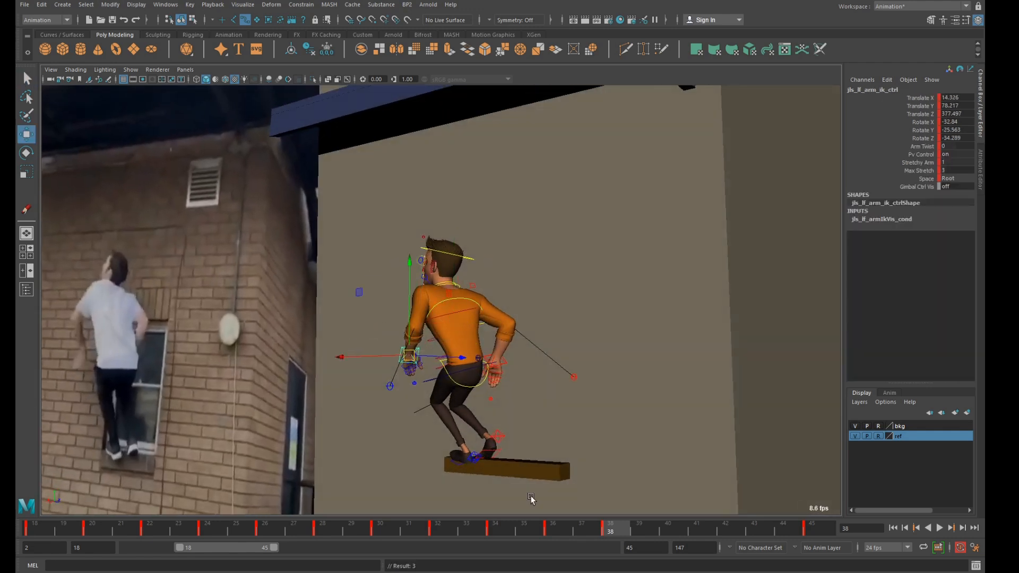
left_click_drag(579, 532, 603, 530)
left_click_drag(319, 324, 375, 320, "alt")
left_click_drag(340, 289, 430, 307)
Rotate the left clavicle control to about -5.3, 13.1 and 15.9 in X, Y and Z at frame 38.
left_click(440, 310)
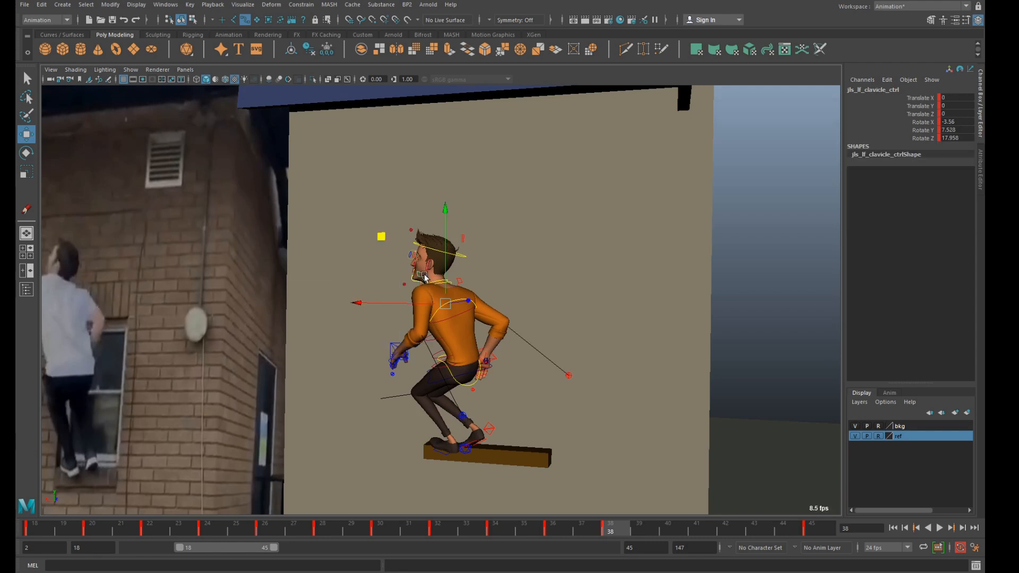
key("e")
left_click_drag(417, 263, 424, 264)
left_click_drag(435, 305, 378, 331, "alt")
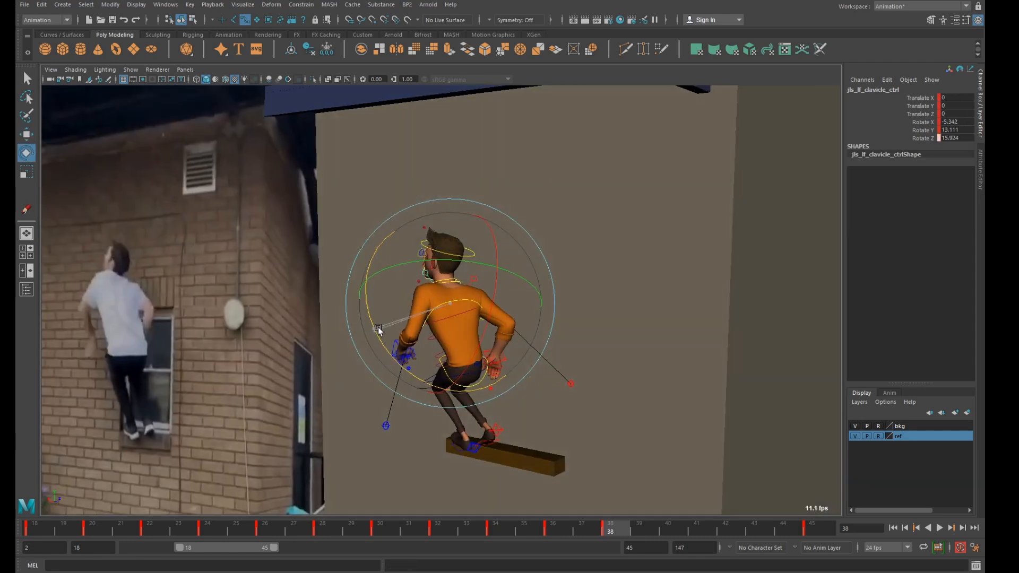
Rotate the left clavicle control to about 9.2 in Z at frame 36 and 6.8 in Z at frame 34.
left_click(554, 525)
left_click_drag(390, 367, 421, 359)
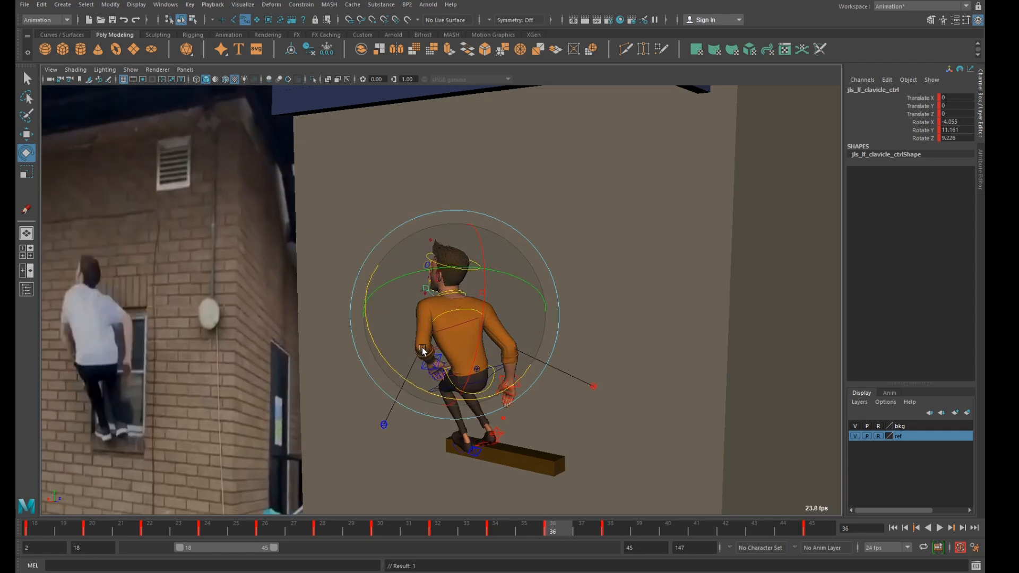
key("comma")
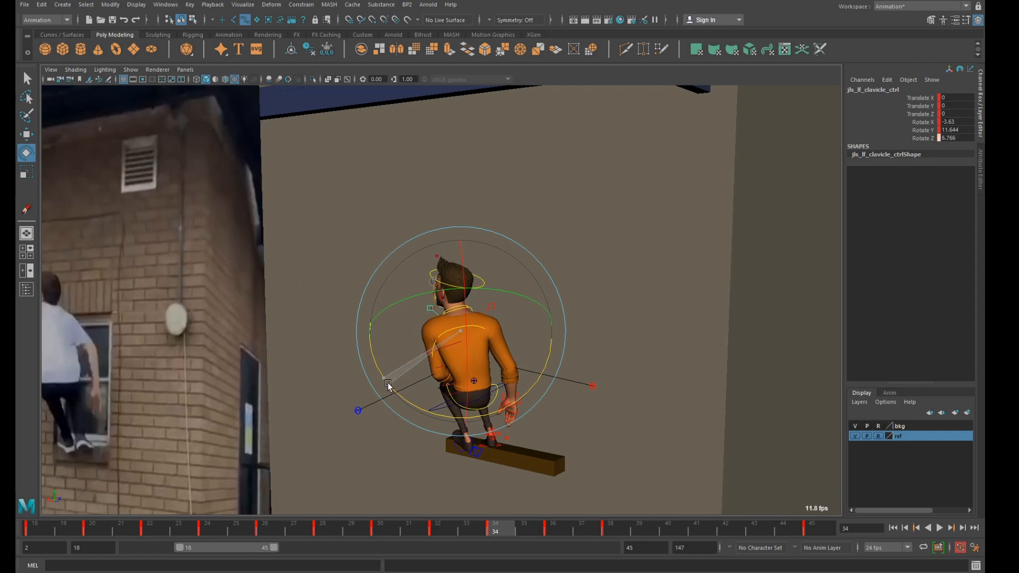
key("period")
key("period")
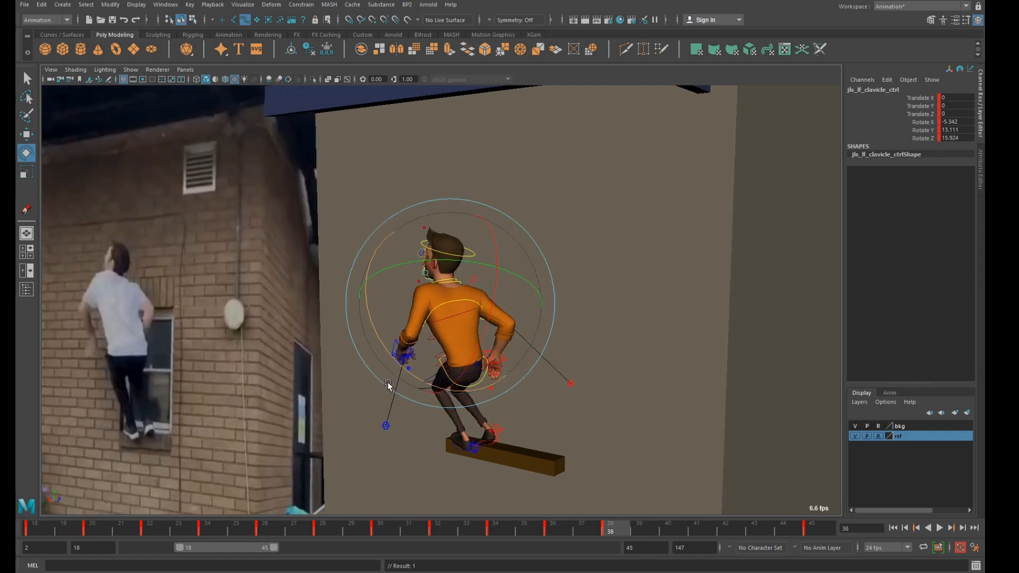
Move the left elbow pole vector outward to about -23.1, 90.1 and 317.5 in X, Y and Z at frame 38.
left_click(387, 425)
key("w")
left_click_drag(336, 354, 287, 287)
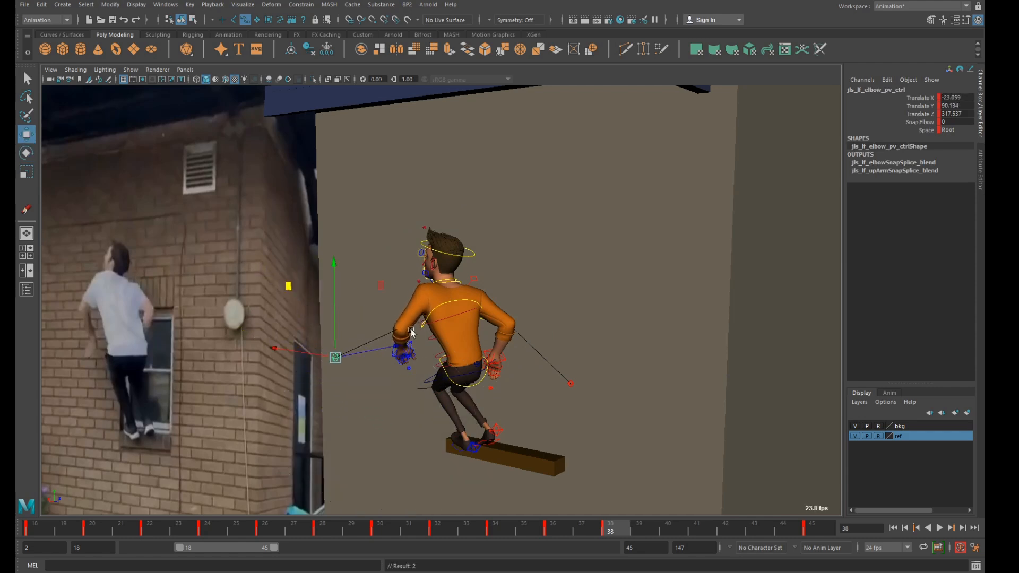
Rotate the COG control to about 10.8 in X at frame 40, using the four-view layout with the outlined reference.
left_click_drag(617, 528, 658, 529)
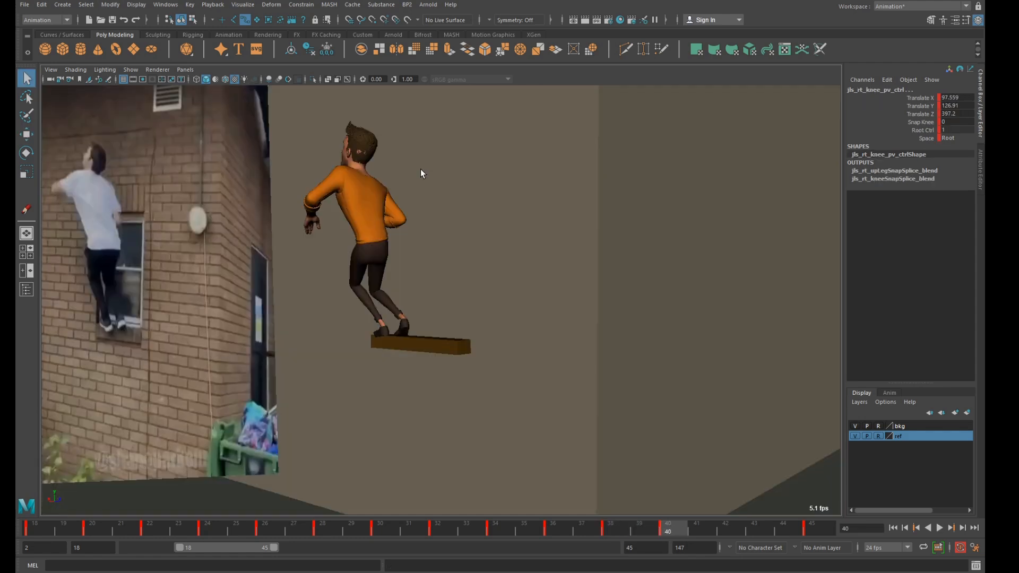
key("space")
left_click(640, 200)
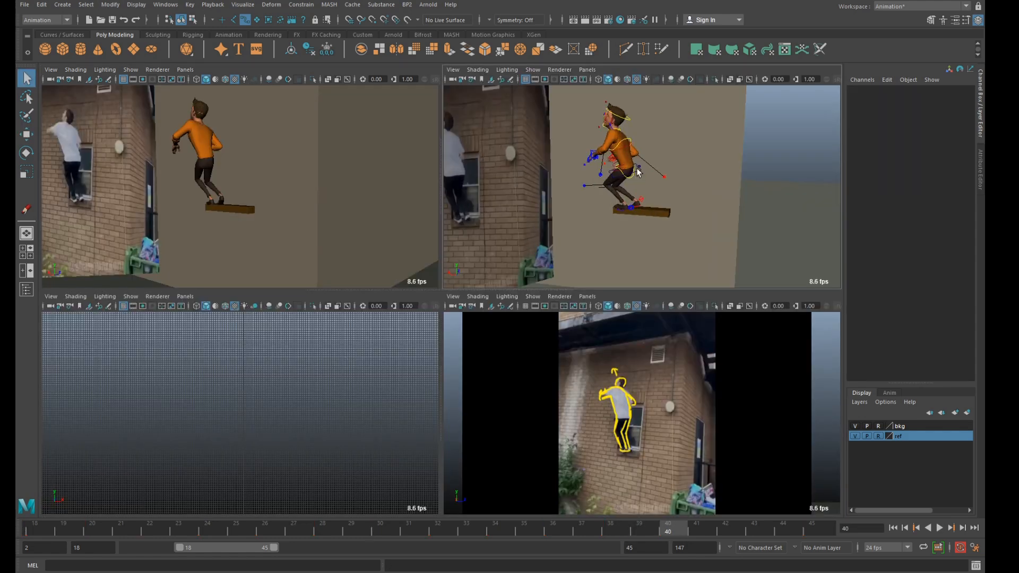
left_click(639, 170)
key("e")
left_click_drag(677, 116, 674, 111)
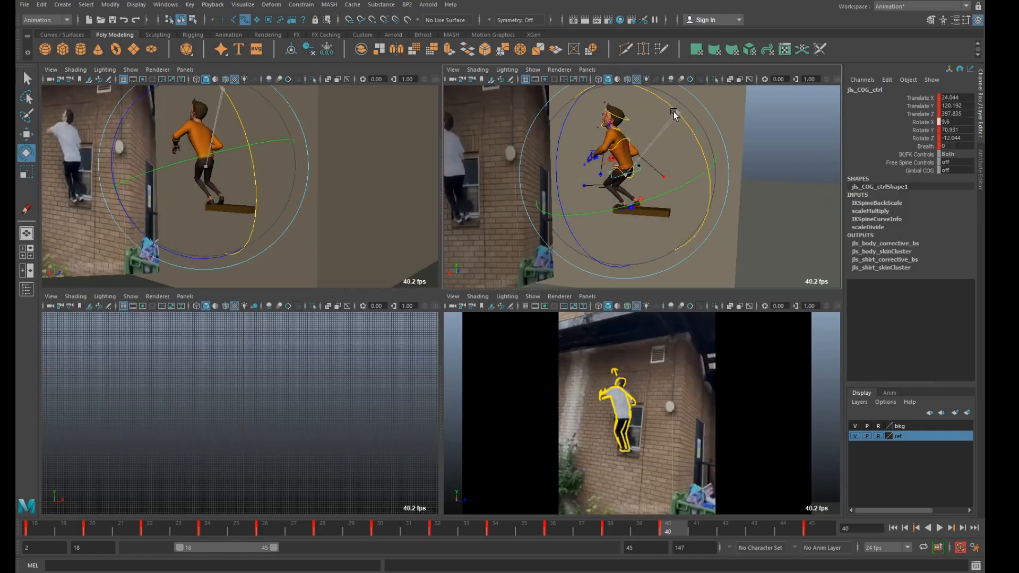
key("q")
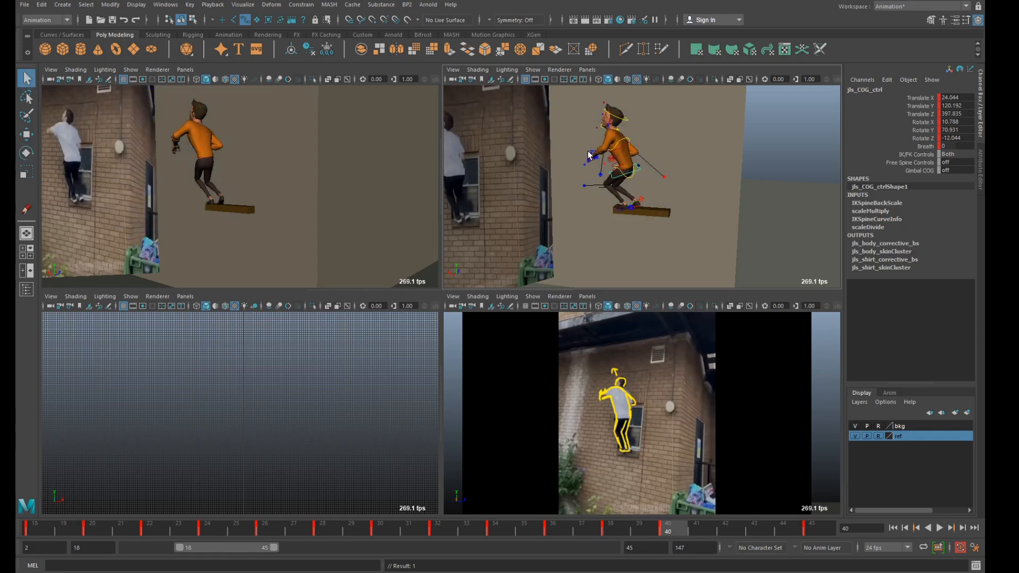
Raise the left arm IK control to about 39.4, 123.9 and 369.3 in X, Y and Z at frame 40.
left_click(590, 155)
key("w")
middle_click_drag(572, 112, 529, 119, "alt")
Rotate the left arm IK control to about -35.5, -51.8 and 40.3 at frame 40, and nudge it in the camera view.
key("e")
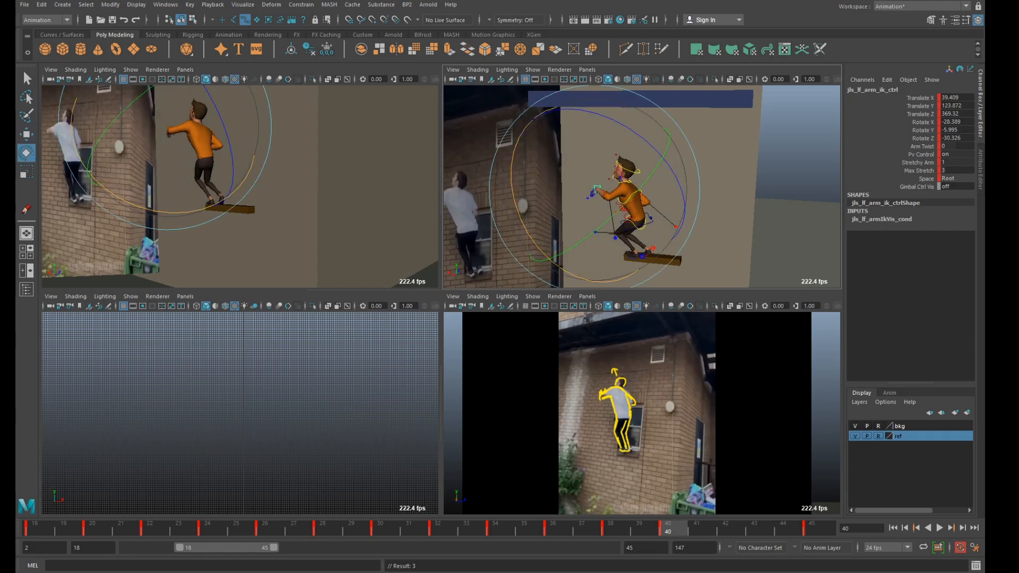
scroll(641, 236, "up", 2)
left_click_drag(594, 195, 601, 414)
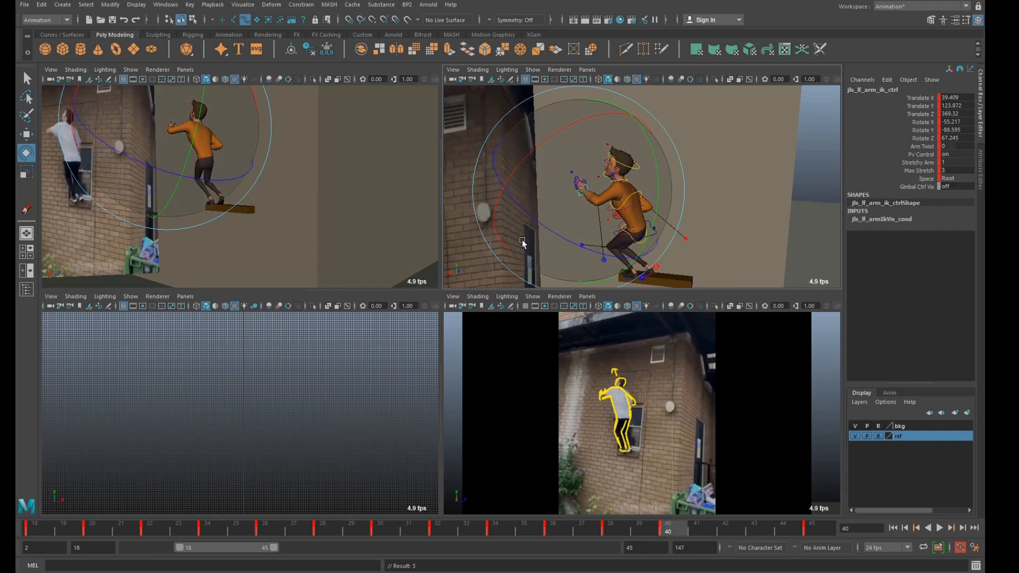
left_click_drag(577, 143, 466, 198)
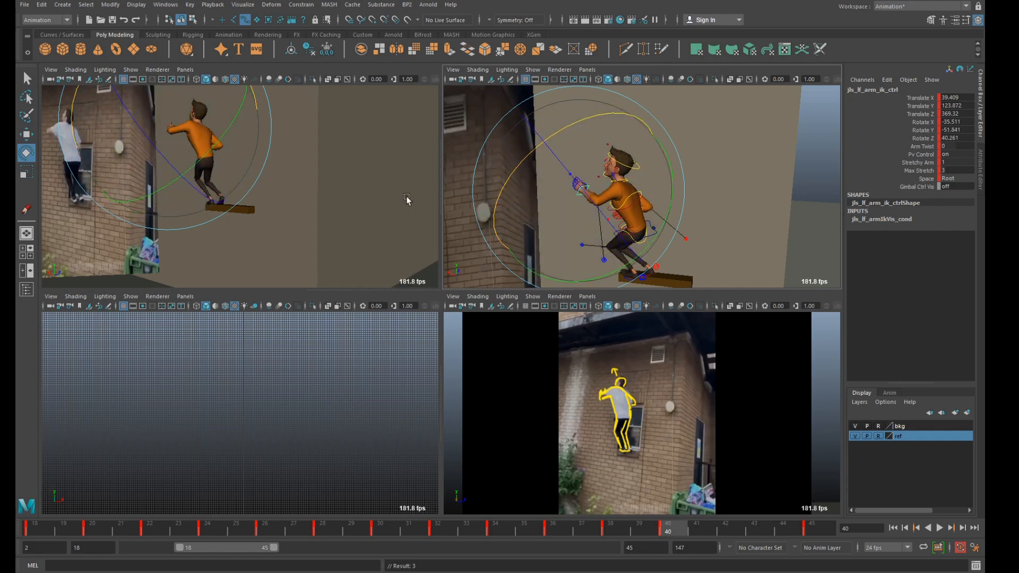
key("w")
left_click_drag(167, 128, 172, 126)
Move the left elbow pole vector to about 74.1 in Y and 323.8 in Z at frame 40.
left_click(603, 260)
left_click_drag(603, 260, 580, 211, "alt")
left_click_drag(637, 167, 643, 181)
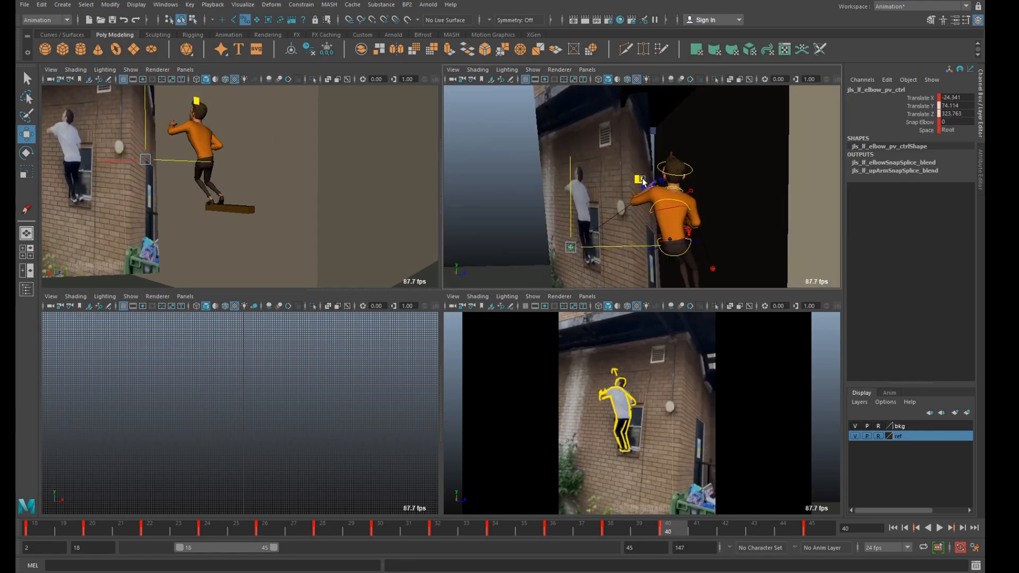
left_click_drag(612, 217, 764, 234, "alt")
Move the right arm IK control forward and up to about 76.4, 101 and 420.5 in X, Y and Z at frame 40.
scroll(624, 248, "up", 3)
left_click_drag(624, 250, 598, 237, "alt")
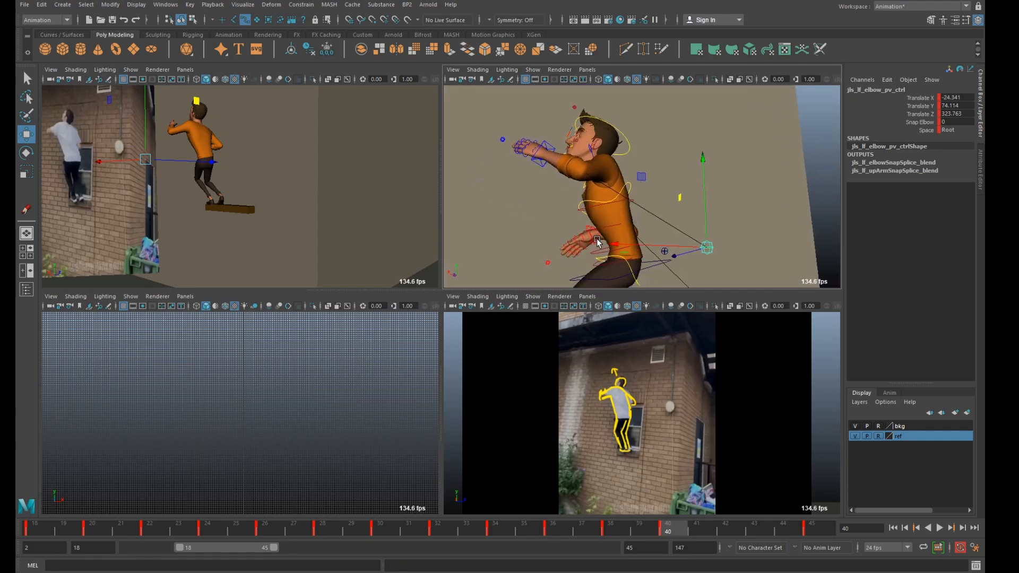
left_click(595, 240)
middle_click_drag(537, 179, 513, 157)
left_click_drag(511, 155, 508, 152)
Rotate the right arm IK control to about -39.9, 179.9 and -1.4 in X, Y and Z at frame 40.
key("e")
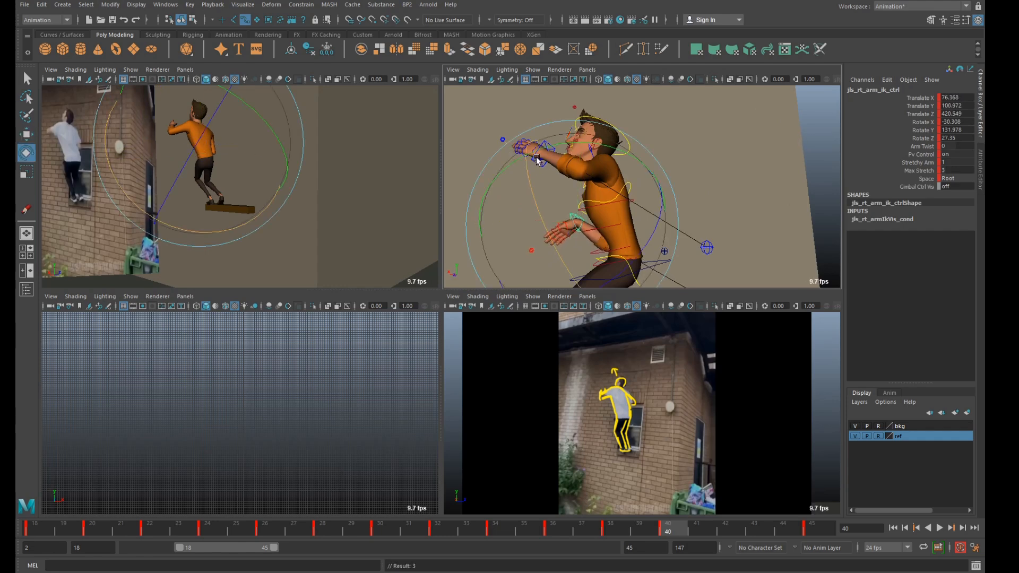
left_click_drag(648, 169, 673, 205)
left_click_drag(653, 244, 710, 237, "alt")
left_click_drag(600, 266, 609, 277, "alt")
middle_click_drag(609, 277, 637, 173, "alt")
scroll(637, 209, "up", 4)
scroll(631, 206, "down", 3)
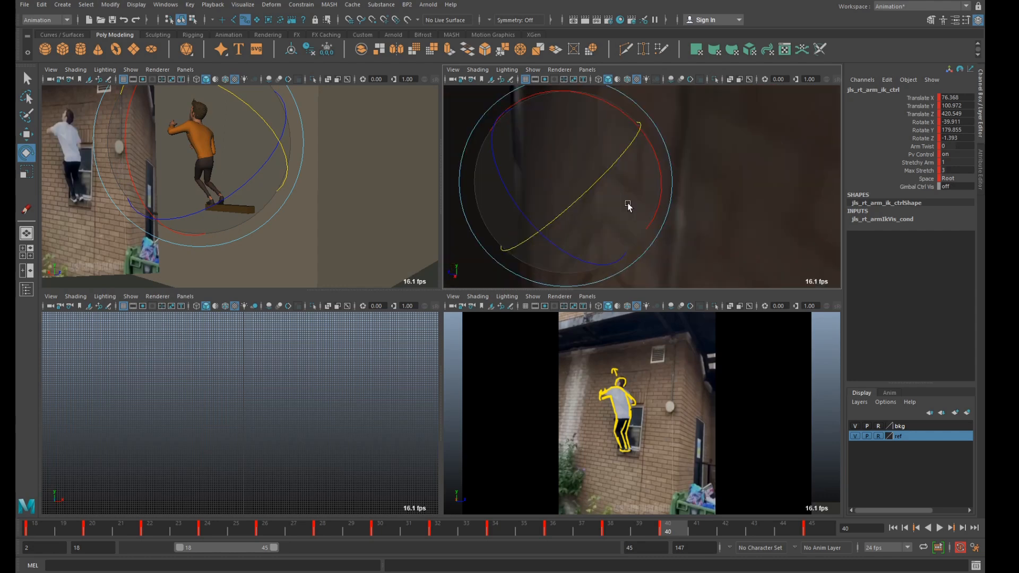
Move the right arm IK control to about 79.7, 97.4 and 429.9 at frame 40 and rotate it to about -24, 182.2 and -24.4.
scroll(629, 203, "up", 2)
key("w")
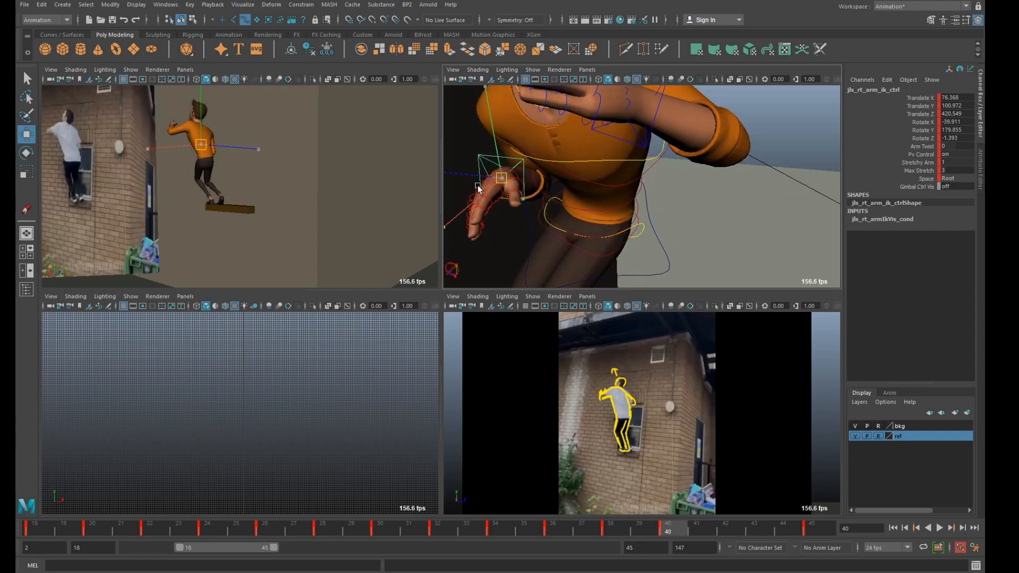
left_click_drag(497, 182, 456, 190)
scroll(525, 190, "down", 2)
left_click_drag(552, 195, 431, 175, "alt")
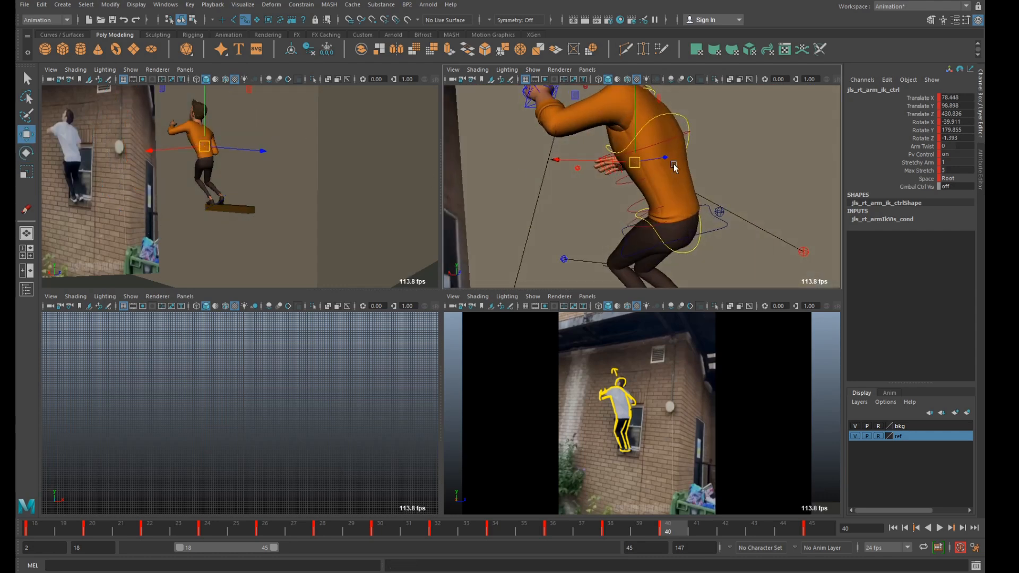
key("e")
left_click_drag(713, 222, 592, 164)
key("w")
left_click_drag(198, 140, 196, 141)
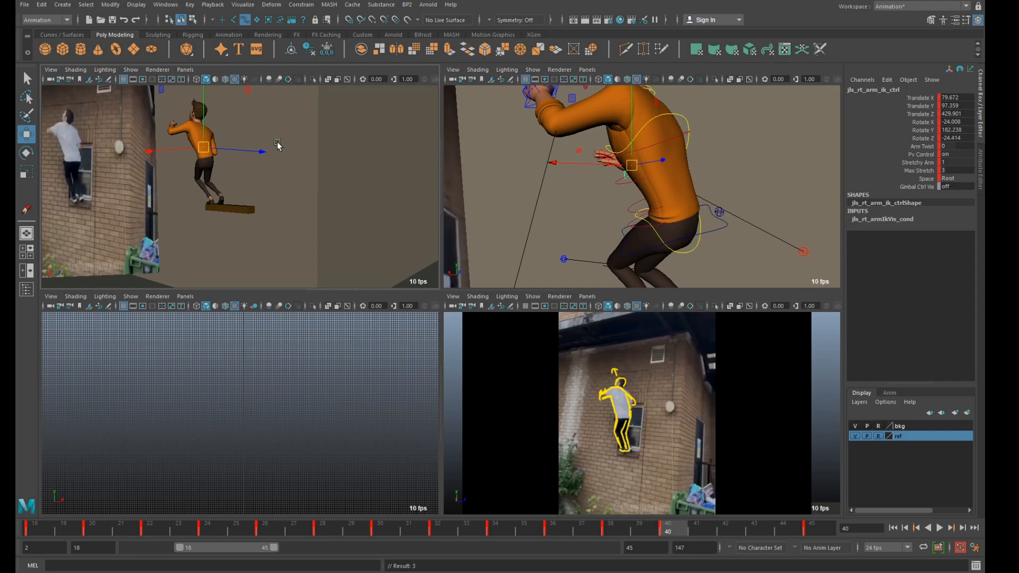
Rotate the neck control at frame 40 to refine the angle of the neck against the reference.
middle_click_drag(613, 160, 604, 221, "alt")
left_click_drag(604, 220, 514, 220, "alt")
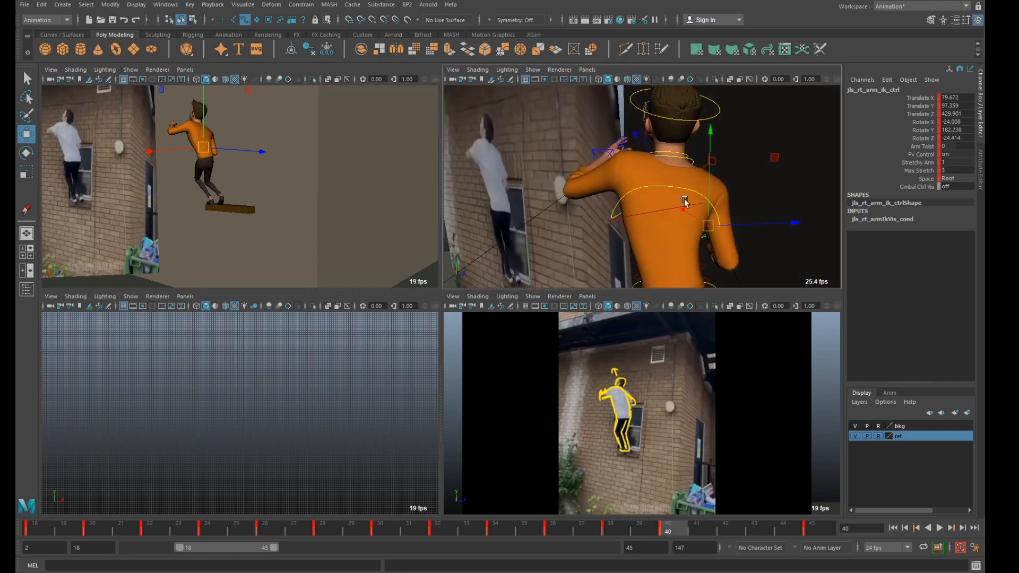
left_click(690, 163)
right_click_drag(692, 161, 662, 211, "alt")
key("e")
left_click_drag(587, 239, 585, 215)
left_click(808, 148)
Rotate the head control to about -28.5, 96.9 and 6.5 in X, Y and Z at frame 40.
left_click(688, 144)
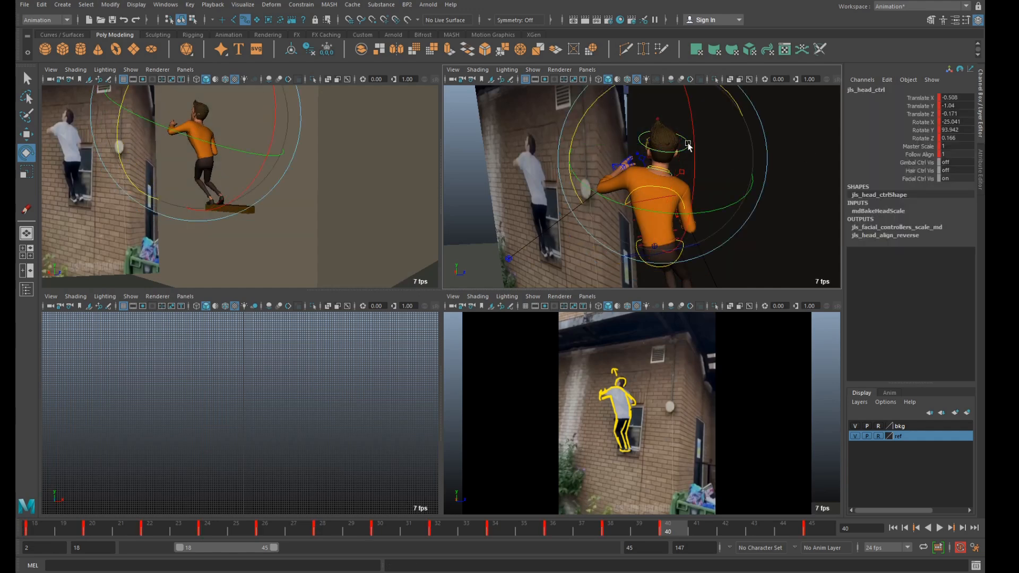
right_click_drag(689, 144, 645, 133, "alt")
left_click_drag(596, 110, 606, 101)
left_click_drag(691, 126, 692, 135)
Move the right foot IK control on the ledge to about 417.1 in Z at frame 40.
right_click_drag(739, 214, 752, 241, "alt")
middle_click_drag(751, 241, 711, 159, "alt")
left_click_drag(711, 160, 722, 186, "alt")
right_click_drag(722, 186, 737, 219, "alt")
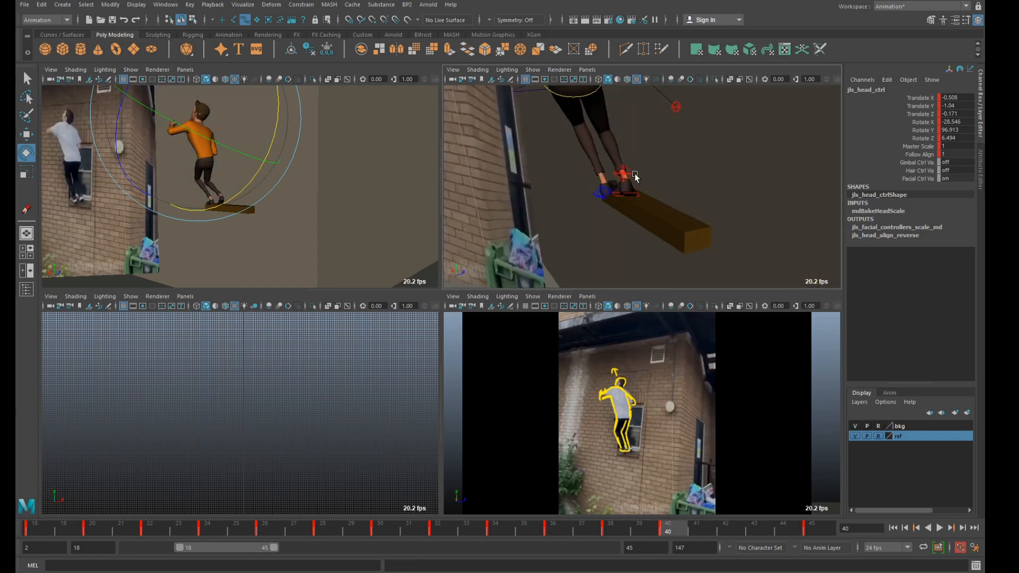
left_click(625, 174)
left_click_drag(658, 263, 671, 253)
key("w")
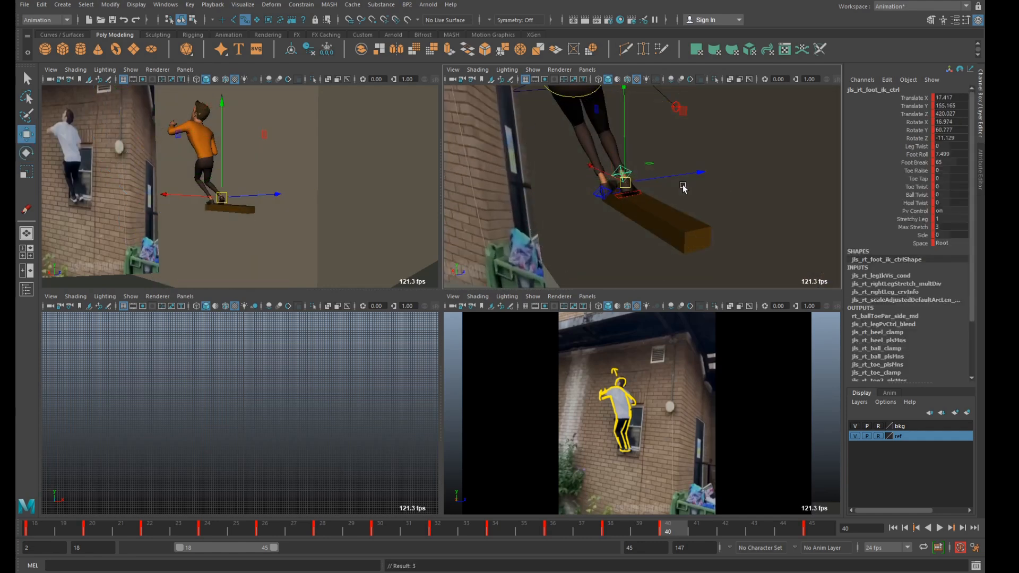
left_click_drag(679, 175, 718, 168)
Select all of the character's controls and key them at frames 40 and 42.
scroll(673, 143, "down", 6)
key("q")
scroll(669, 157, "down", 5)
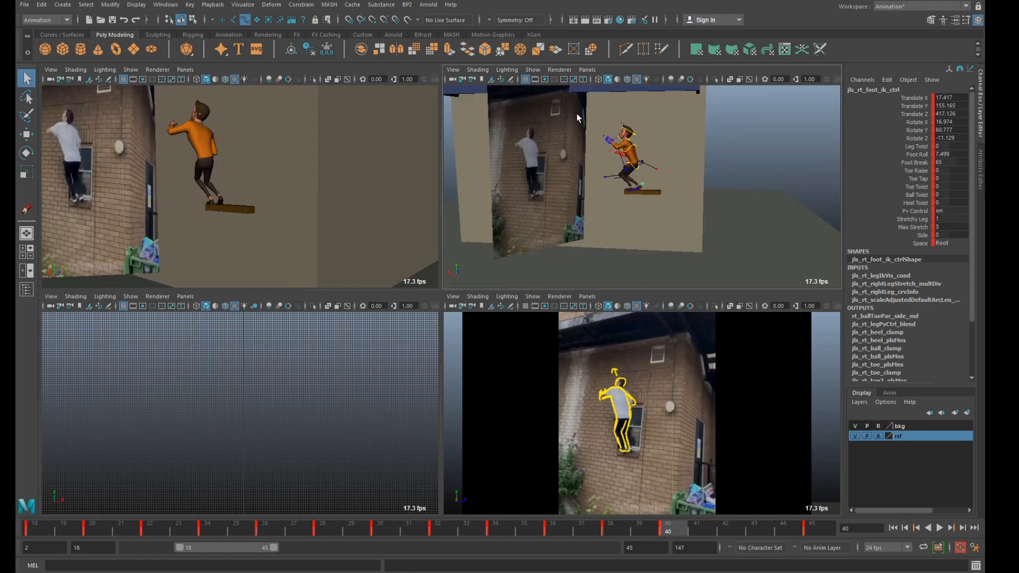
left_click_drag(579, 117, 717, 210)
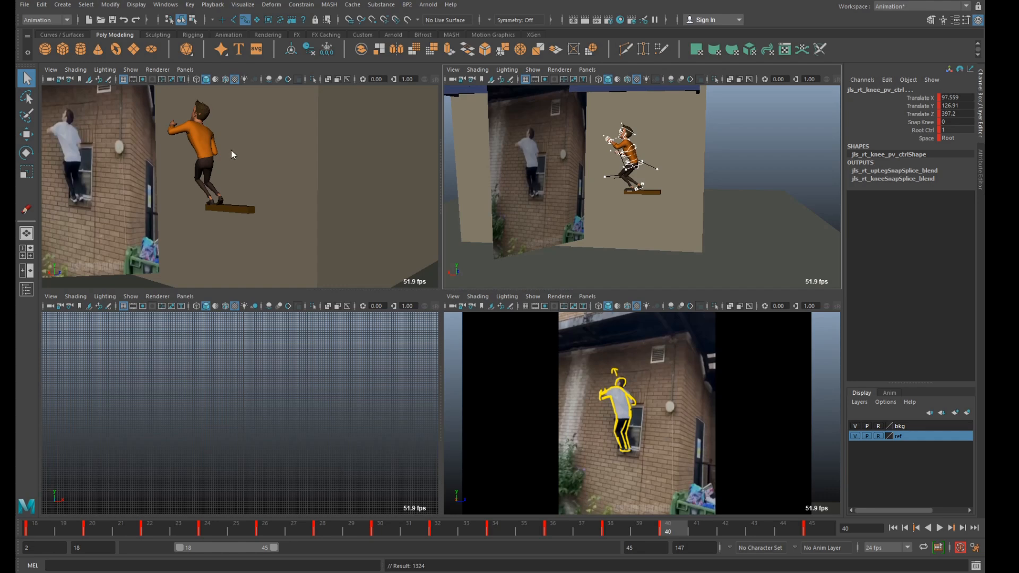
key("space")
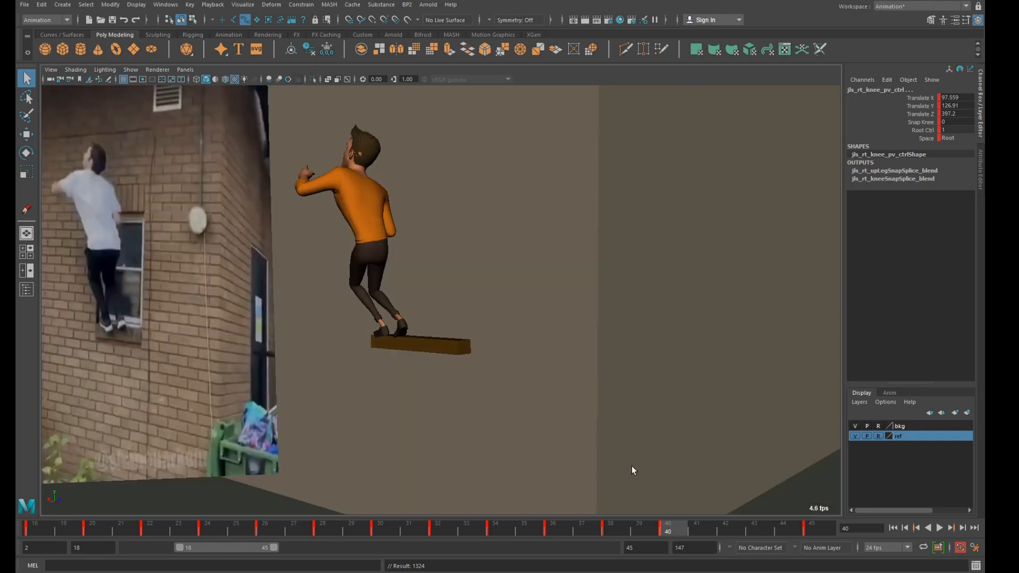
left_click_drag(692, 528, 735, 532)
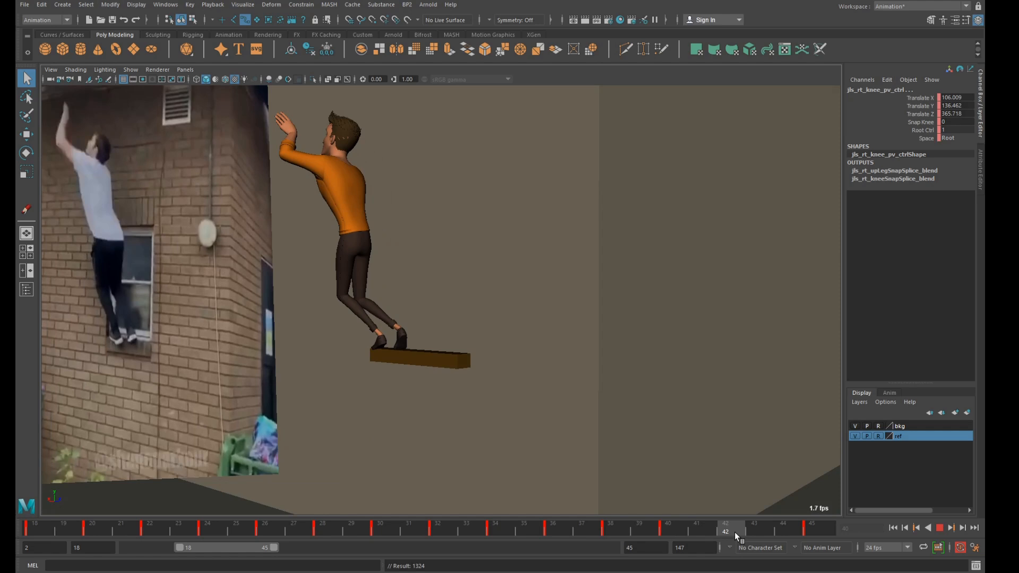
mouse_move(734, 531)
left_mouse_down()
mouse_move(789, 533)
mouse_move(678, 534)
mouse_move(820, 535)
mouse_move(690, 535)
mouse_move(737, 538)
left_mouse_up()
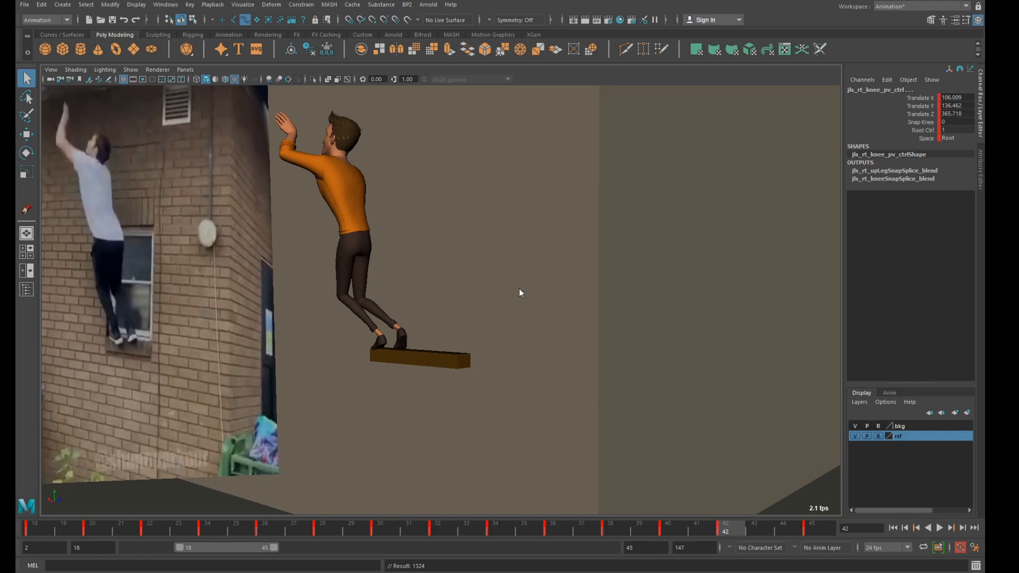
Move the COG control to about 30.2, 135.5 and 394.6 in X, Y and Z at frame 42.
key("space")
key("space")
scroll(454, 211, "up", 3)
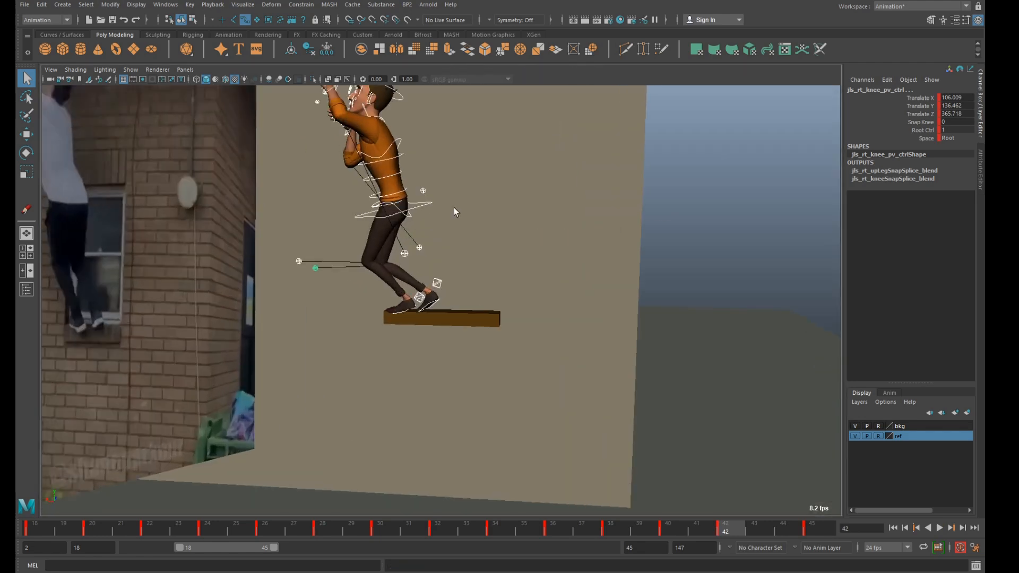
left_click(426, 206)
key("w")
left_click_drag(381, 219, 427, 215)
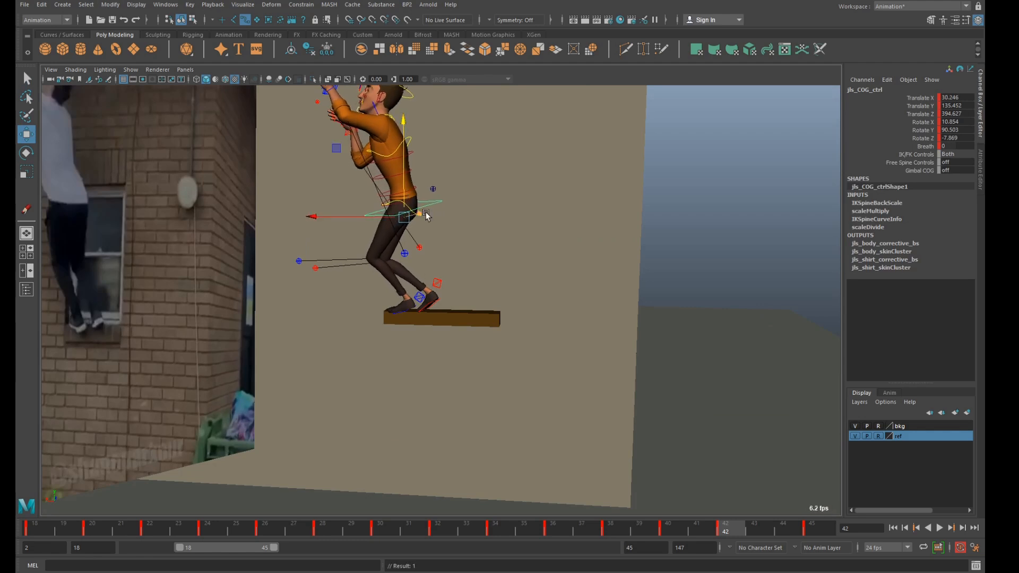
Adjust the Foot Roll of the left foot IK control at frame 42.
left_click(440, 284)
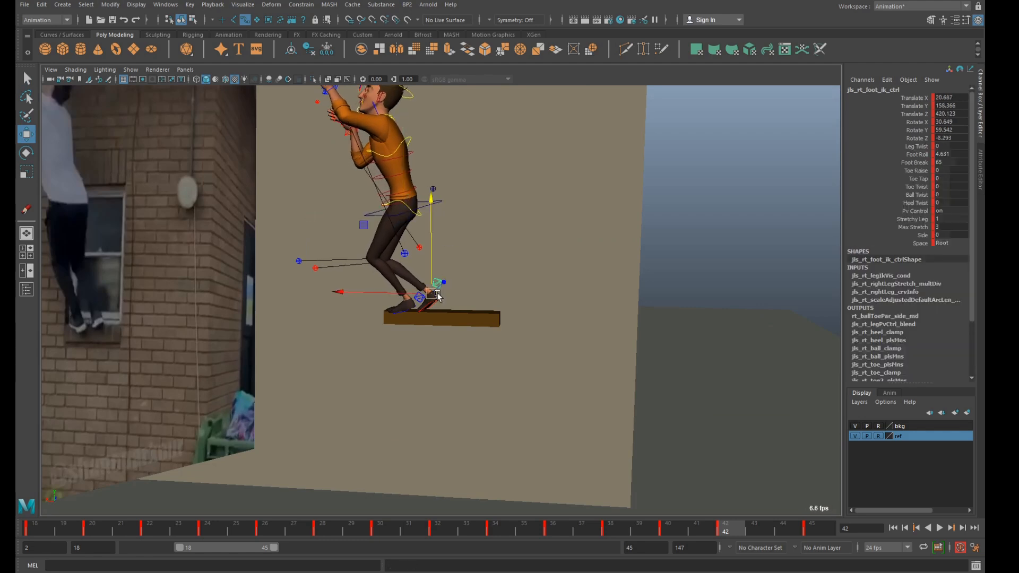
left_click(927, 155)
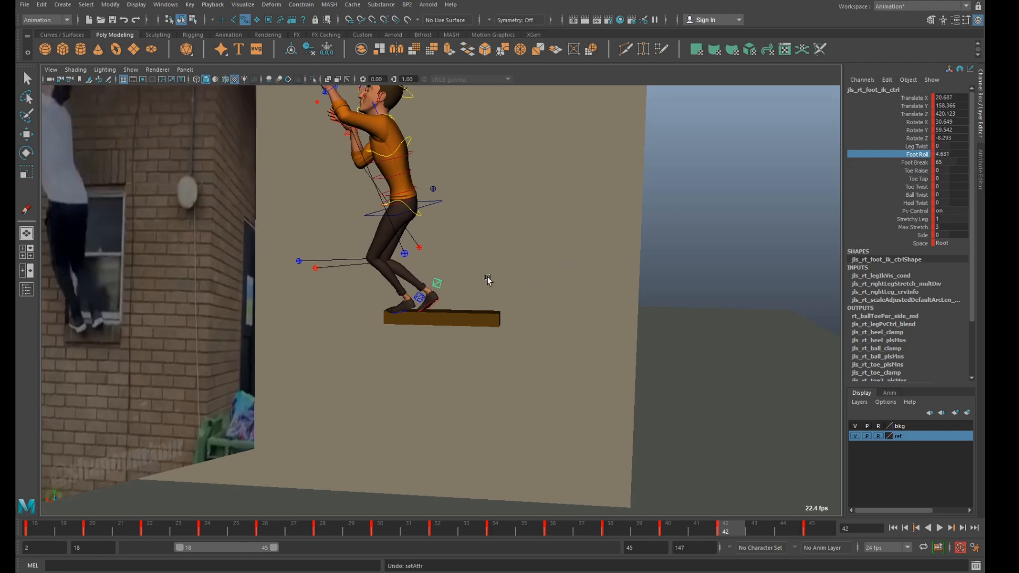
left_click(419, 299)
key("w")
left_click(922, 155)
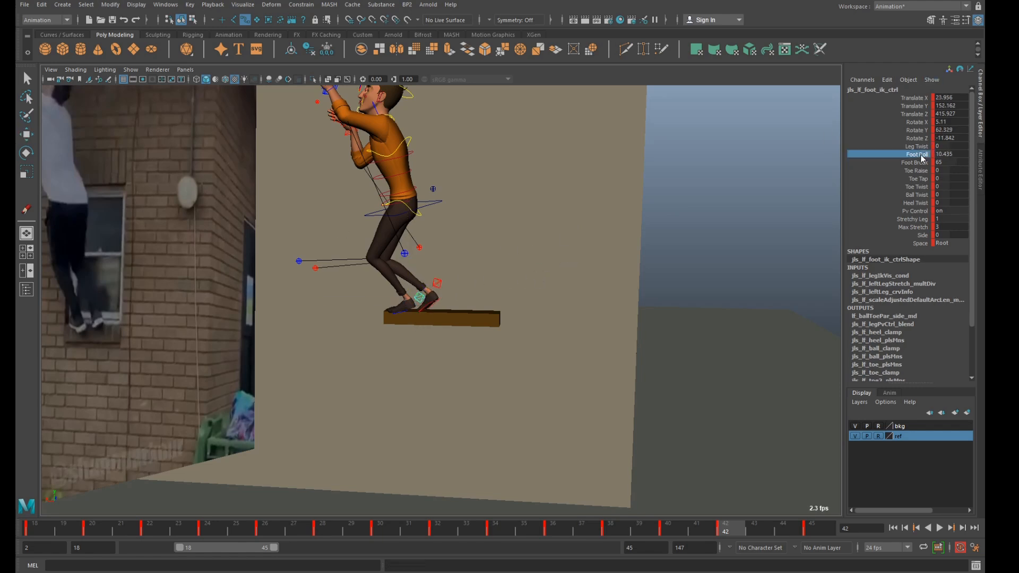
middle_click_drag(633, 204, 665, 210)
Set the right foot's Foot Roll to about -12.6 and lower its IK control to about 156.9 in Y at frame 42.
left_click(436, 285)
key("w")
left_click(919, 154)
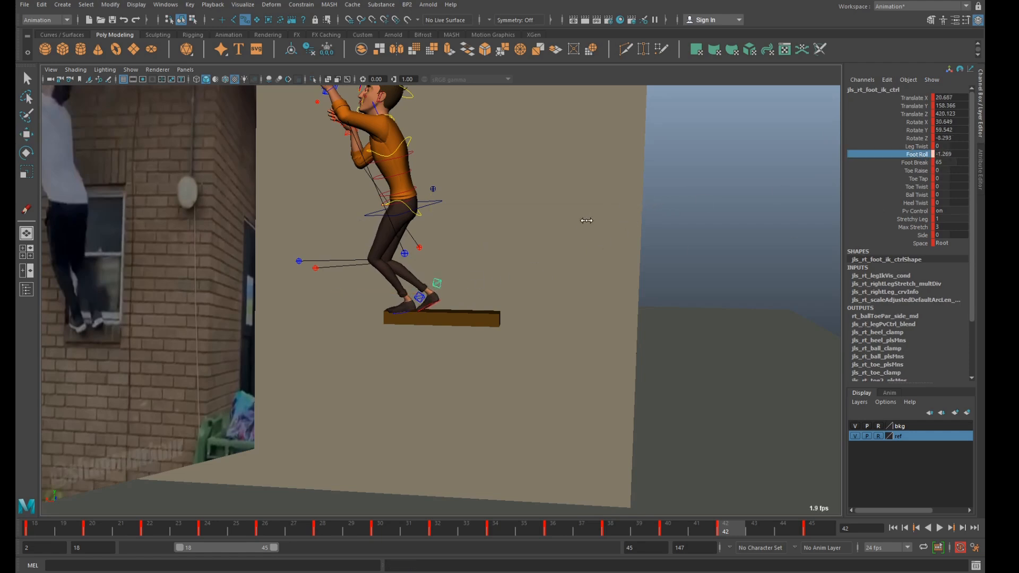
middle_click_drag(544, 231, 536, 231)
key("w")
left_click_drag(427, 215, 431, 213)
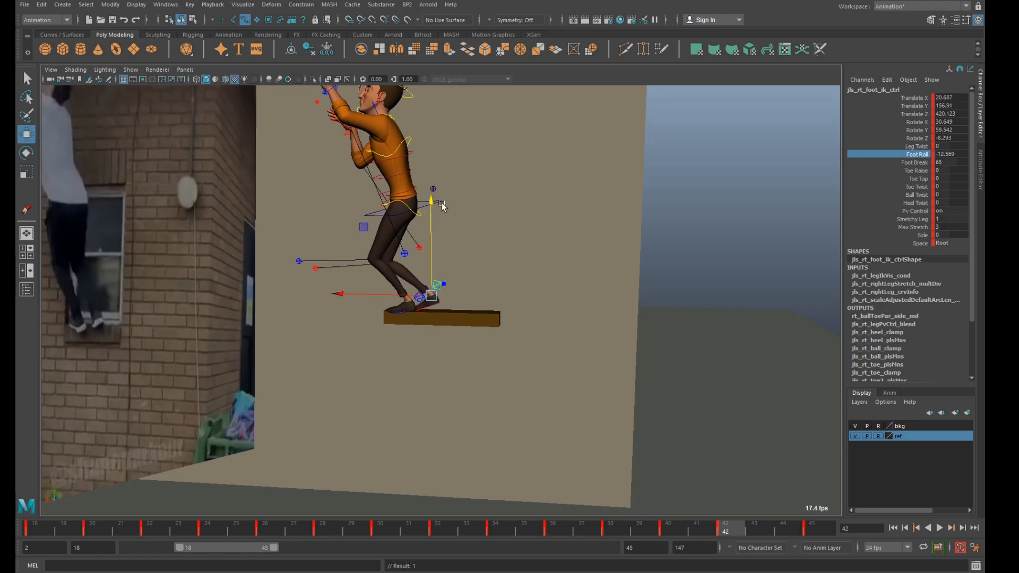
Rotate the spine's hip control to about -35.2 in X at frame 42, judging it in the camera view.
middle_click_drag(445, 205, 460, 234, "alt")
left_click(439, 251)
key("space")
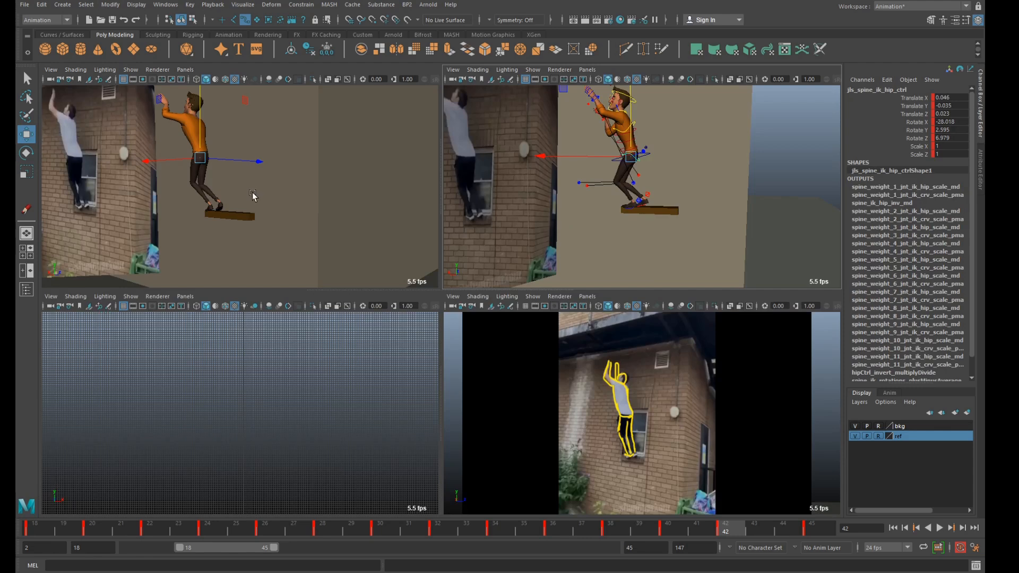
key("space")
key("e")
mouse_move(426, 225)
left_mouse_down()
mouse_move(427, 215)
mouse_move(432, 232)
left_mouse_up()
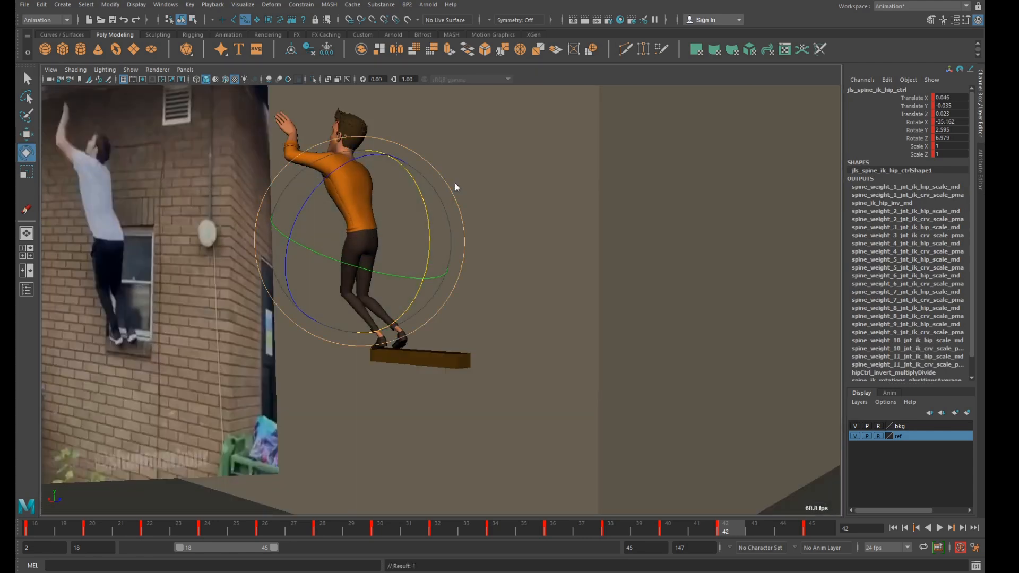
Rotate the spine's shoulder control to about 0.8 in X at frame 42.
key("space")
left_click(712, 141)
left_click(630, 123)
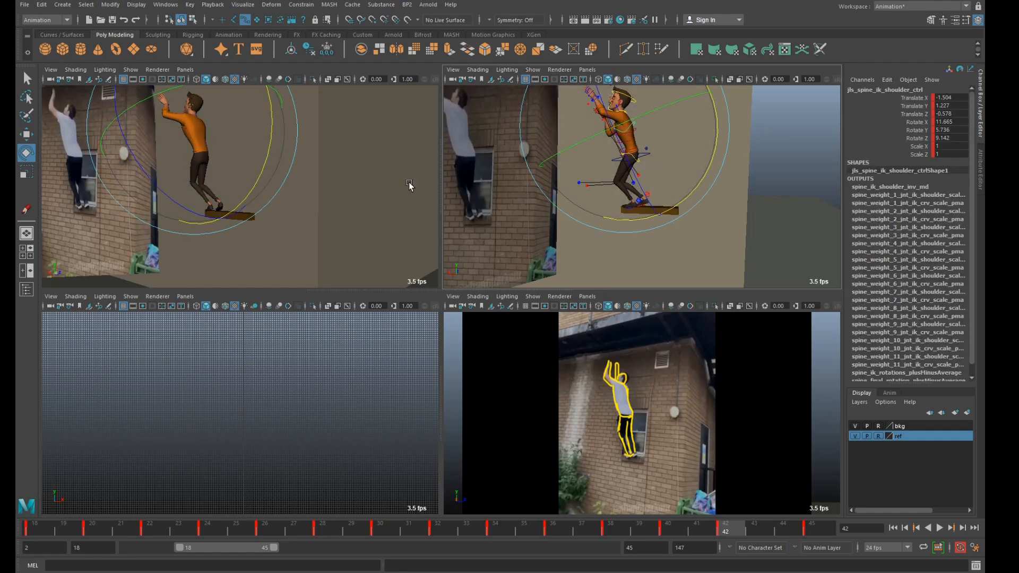
key("space")
left_click_drag(420, 203, 421, 222)
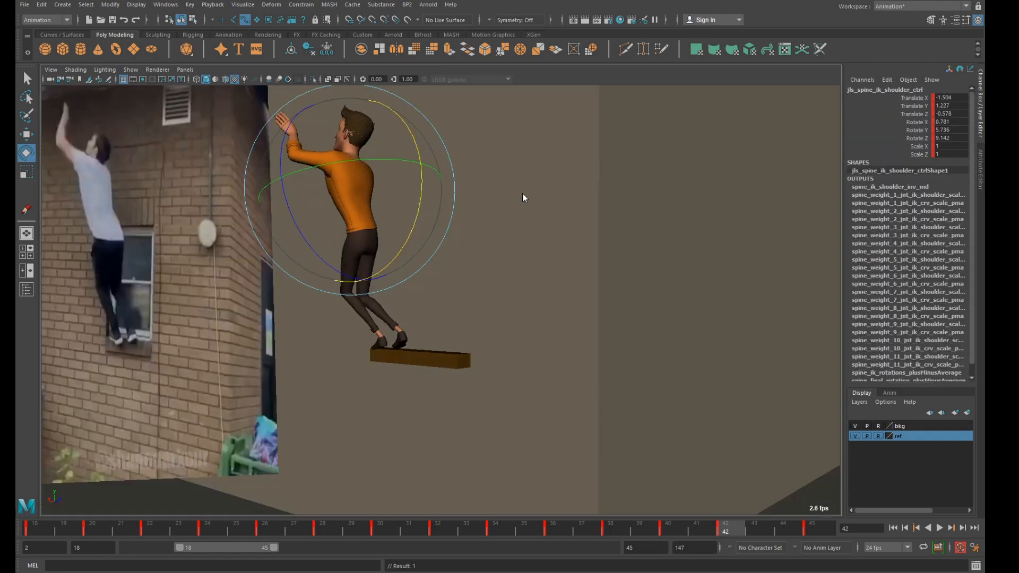
Rotate the neck control at frame 42 while viewing the character from behind.
key("space")
left_click_drag(674, 139, 525, 203, "alt")
scroll(520, 203, "up", 3)
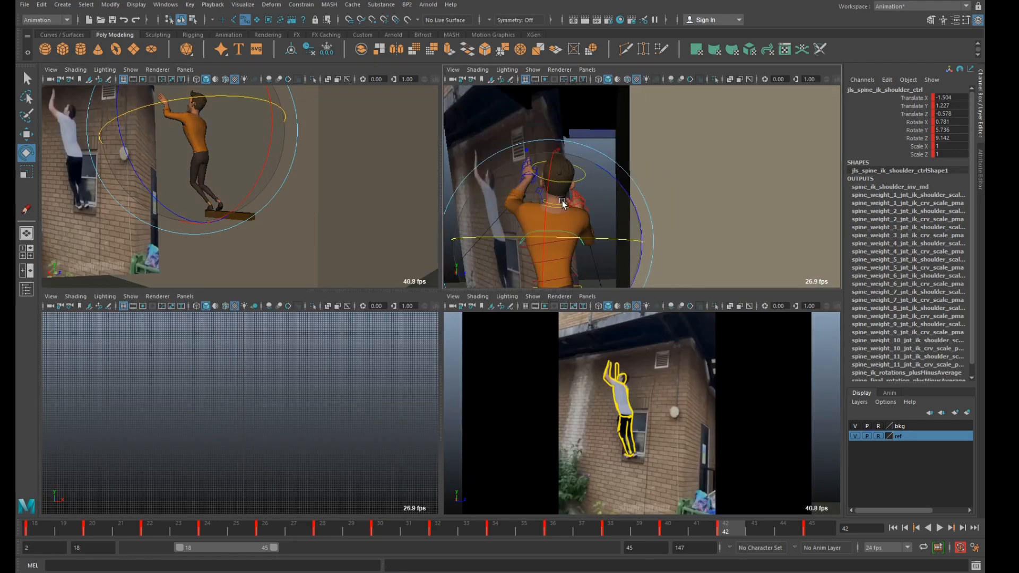
key("q")
left_click(558, 208)
key("e")
left_click_drag(613, 151, 595, 149)
Rotate the head control at frame 42 to follow the reference pose.
key("q")
left_click(578, 170)
key("e")
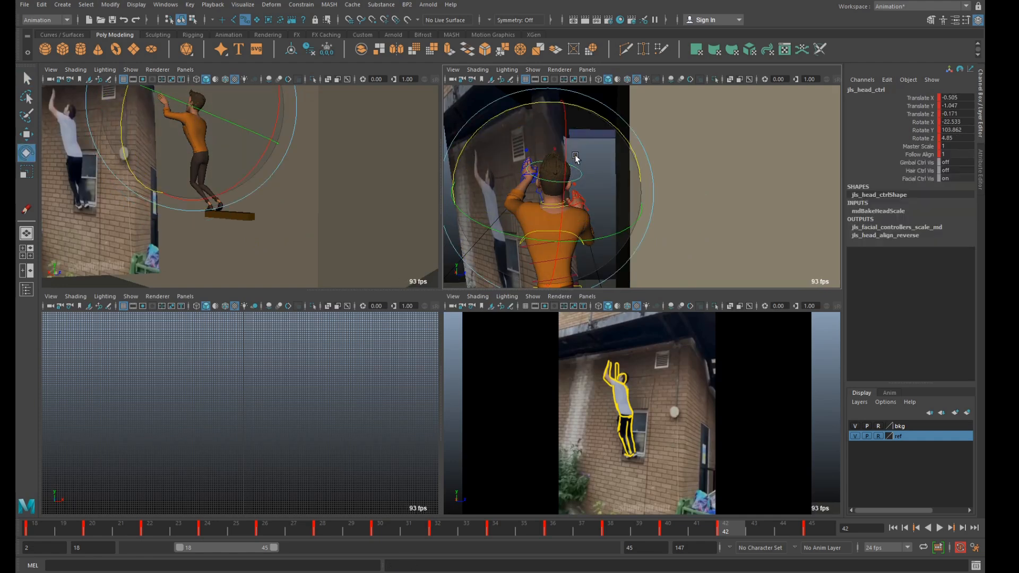
left_click_drag(593, 114, 577, 116)
Move the left arm IK control up to about 32.6, 173.2 and 356.1 in X, Y and Z at frame 42.
scroll(576, 127, "down", 3)
left_click_drag(552, 186, 582, 185, "alt")
key("q")
left_click(558, 160)
key("w")
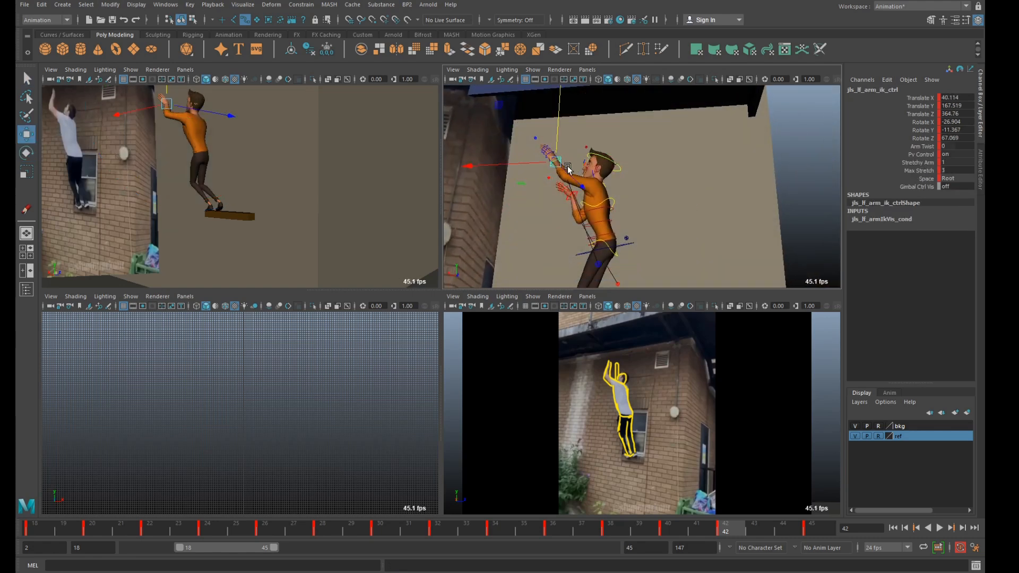
scroll(554, 160, "down", 3)
mouse_move(538, 122)
middle_mouse_down()
mouse_move(543, 112)
mouse_move(541, 119)
middle_mouse_up()
left_click_drag(585, 146, 659, 182, "alt")
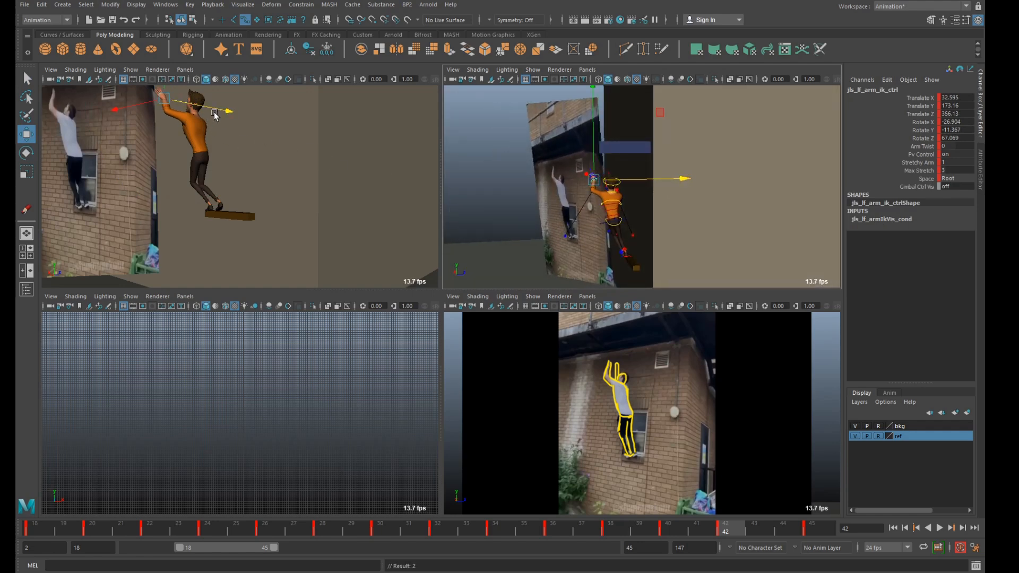
Rotate the left arm IK control to about 22.9, 35.9 and 77.5 and move it to about 29, 177.4 and 360.1 at frame 42.
key("space")
key("e")
left_click_drag(323, 146, 364, 154)
key("w")
left_click_drag(289, 122, 442, 192)
key("e")
key("space")
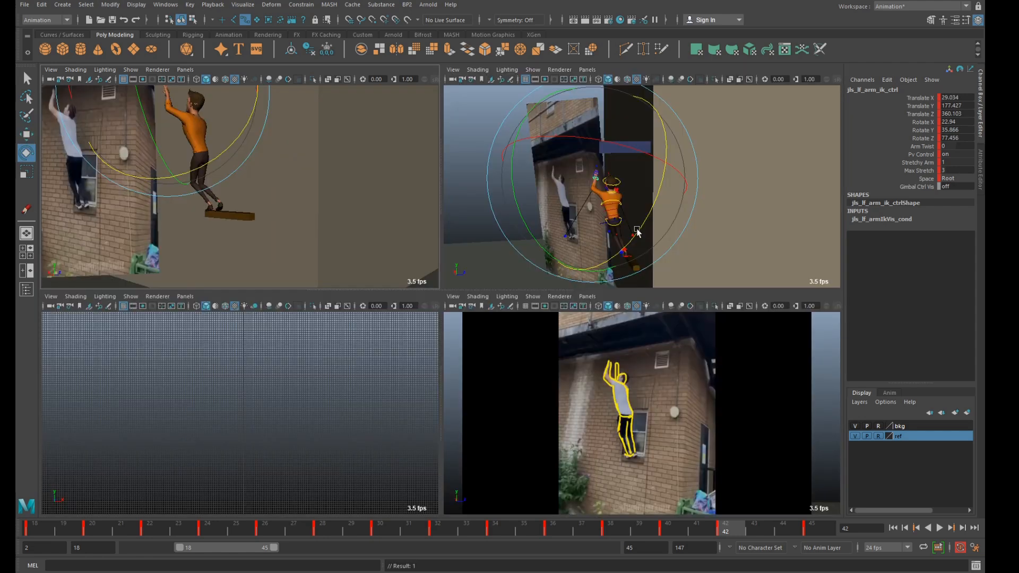
Rotate the left clavicle control to about -0.5, -10.3 and 35.1 in X, Y and Z at frame 42.
scroll(619, 234, "up", 3)
key("space")
left_click_drag(353, 304, 377, 305, "alt")
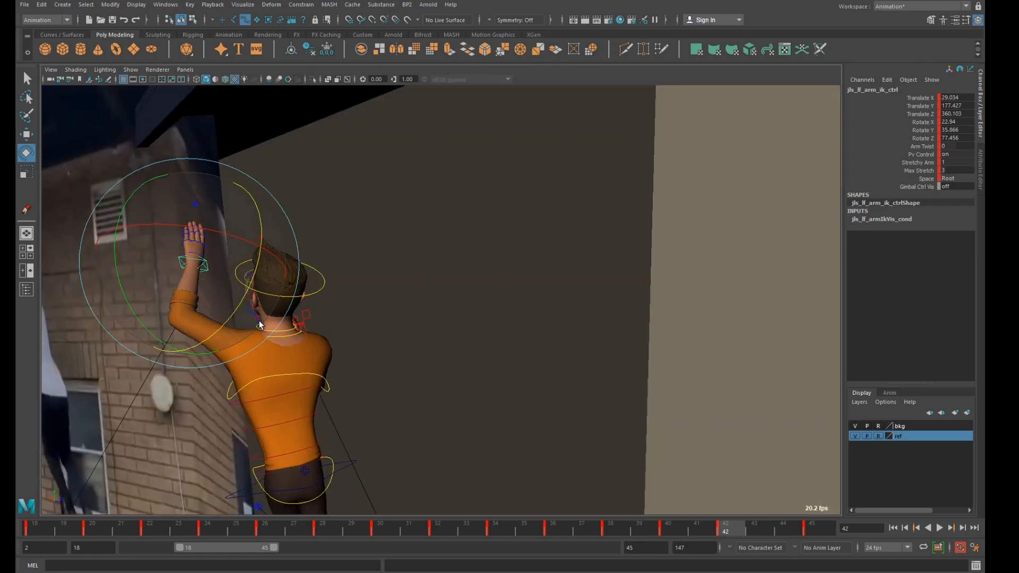
key("q")
left_click(249, 311)
key("w")
key("e")
left_click_drag(258, 357, 183, 365)
key("space")
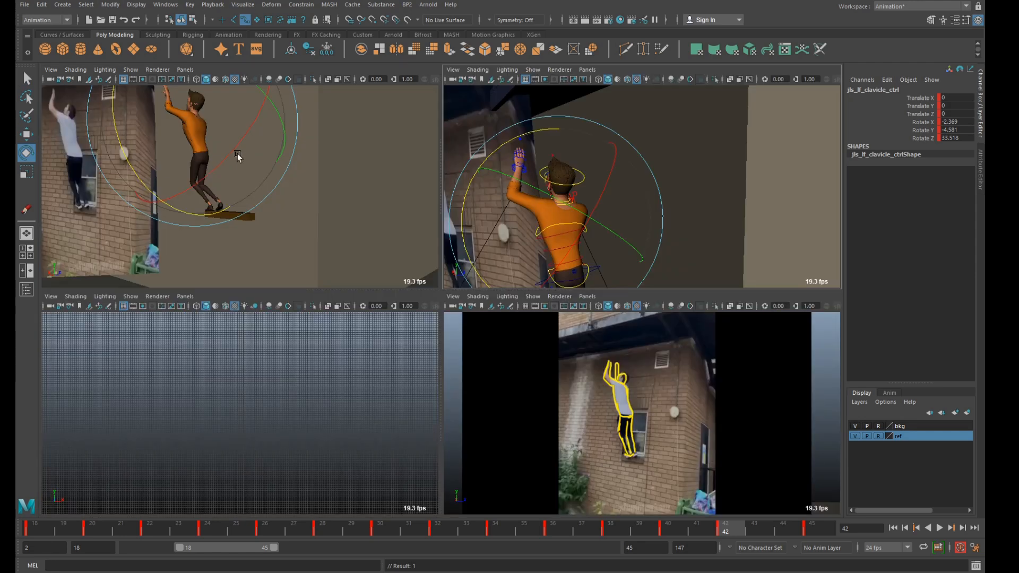
key("space")
left_click_drag(355, 143, 361, 145)
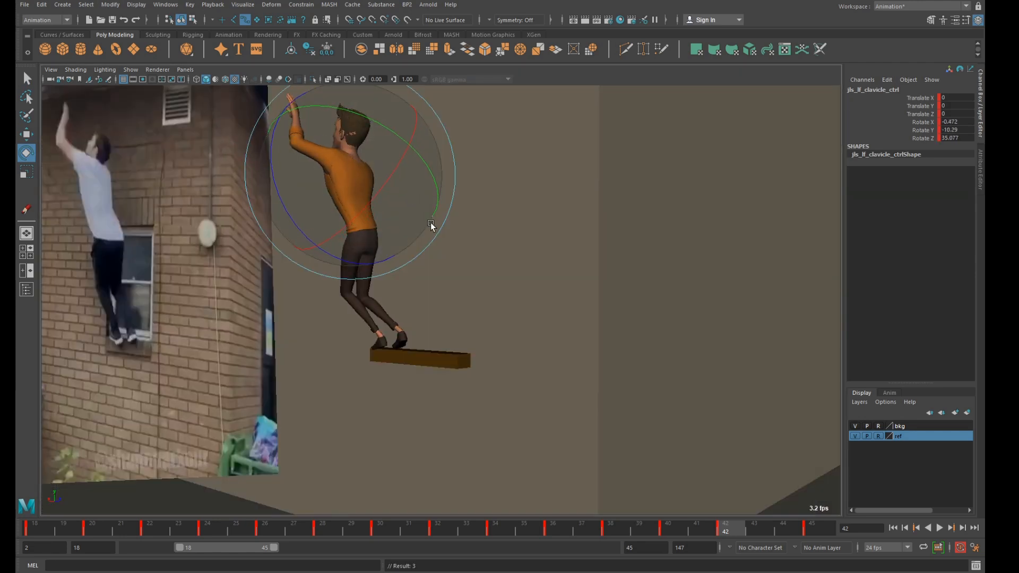
Move the left knee pole vector to about 101.7, 143.1 and 357.3 in X, Y and Z at frame 42.
key("space")
middle_click_drag(656, 247, 631, 154, "alt")
scroll(647, 200, "up", 3)
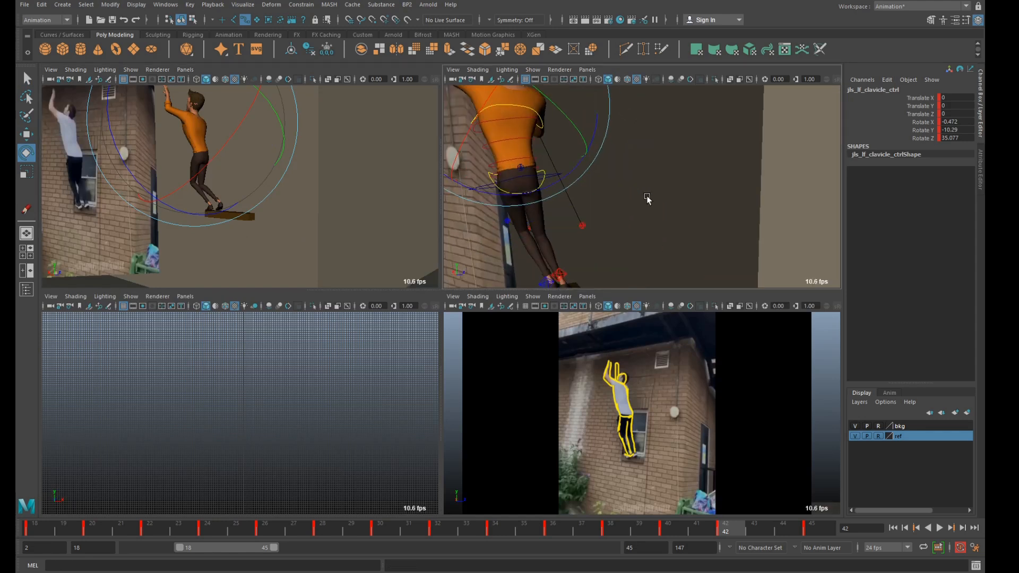
left_click(511, 220)
key("w")
left_click_drag(531, 221, 584, 229)
Move the right knee pole vector to about 347 in Z at frame 42.
key("q")
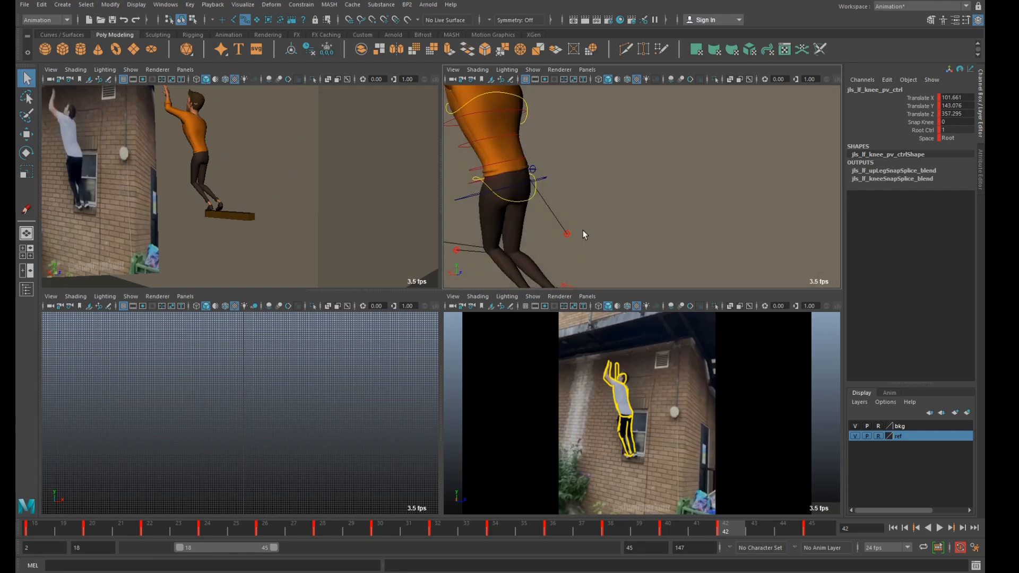
middle_click_drag(484, 254, 547, 214, "alt")
left_click(516, 213)
key("w")
left_click_drag(227, 189, 215, 189)
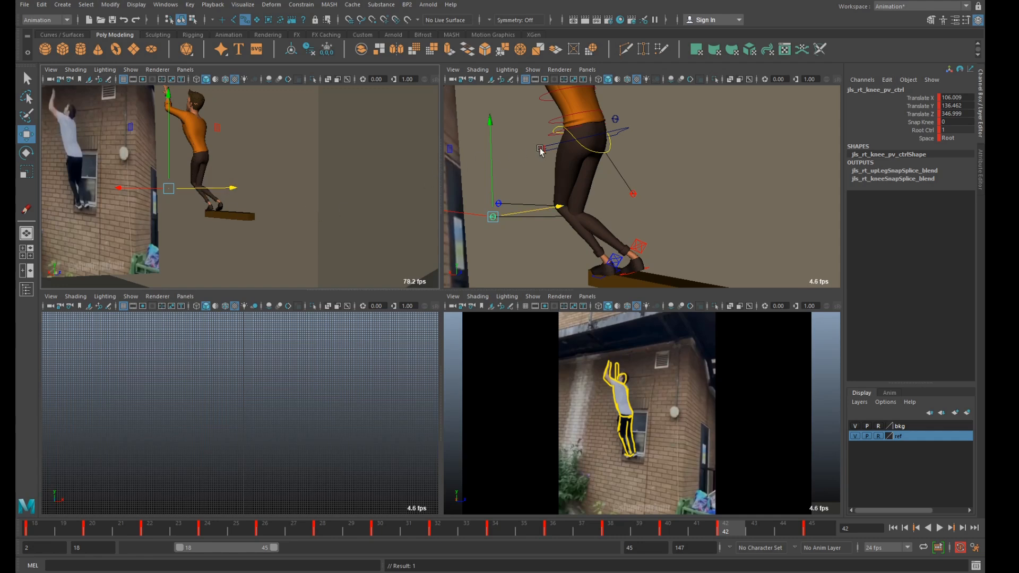
middle_click_drag(540, 150, 548, 230, "alt")
right_click_drag(548, 230, 562, 196, "alt")
middle_click_drag(562, 196, 571, 210, "alt")
left_click_drag(571, 209, 614, 206, "alt")
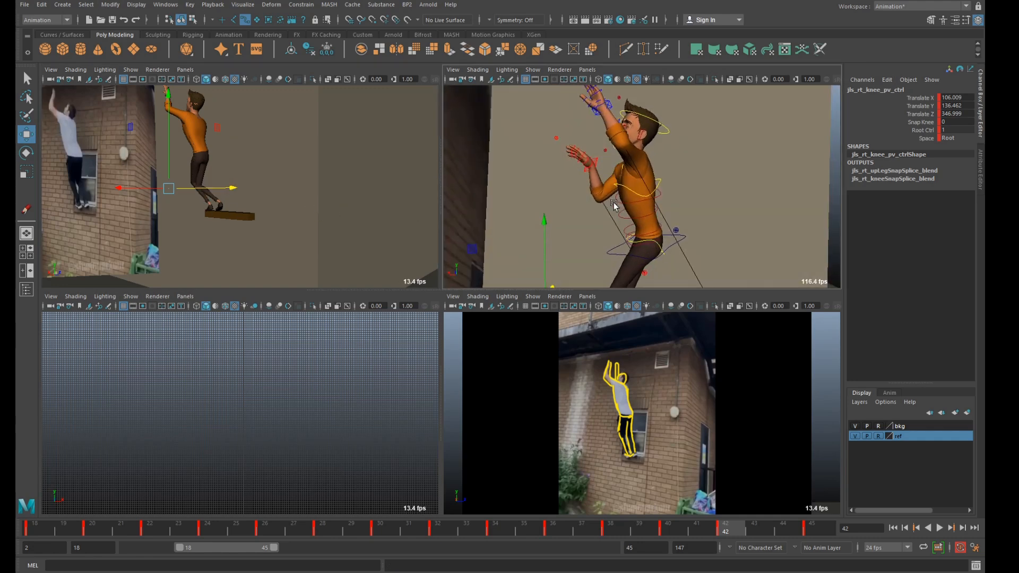
Rotate the right arm IK control to about -13.3, 197.7 and -86.4 and move it to about 104.3, 170.8 and 404.5 at frame 42.
left_click(606, 162)
left_click_drag(606, 163, 531, 187, "alt")
left_click_drag(511, 166, 614, 187)
key("e")
left_click_drag(576, 134, 654, 168)
key("w")
left_click_drag(648, 215, 689, 219, "alt")
left_click_drag(597, 213, 605, 215)
left_click_drag(605, 215, 534, 170, "alt")
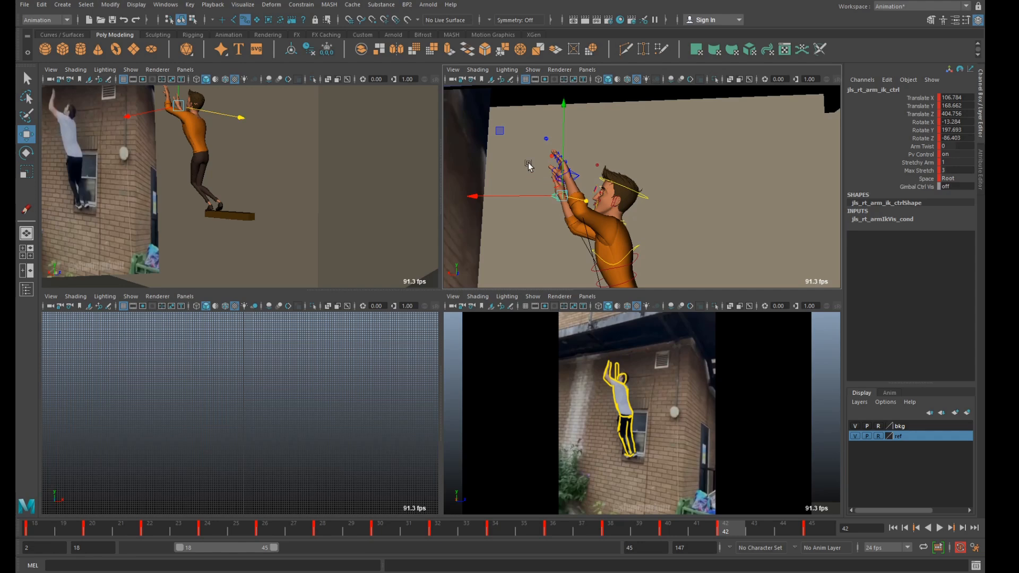
left_click_drag(500, 133, 504, 132)
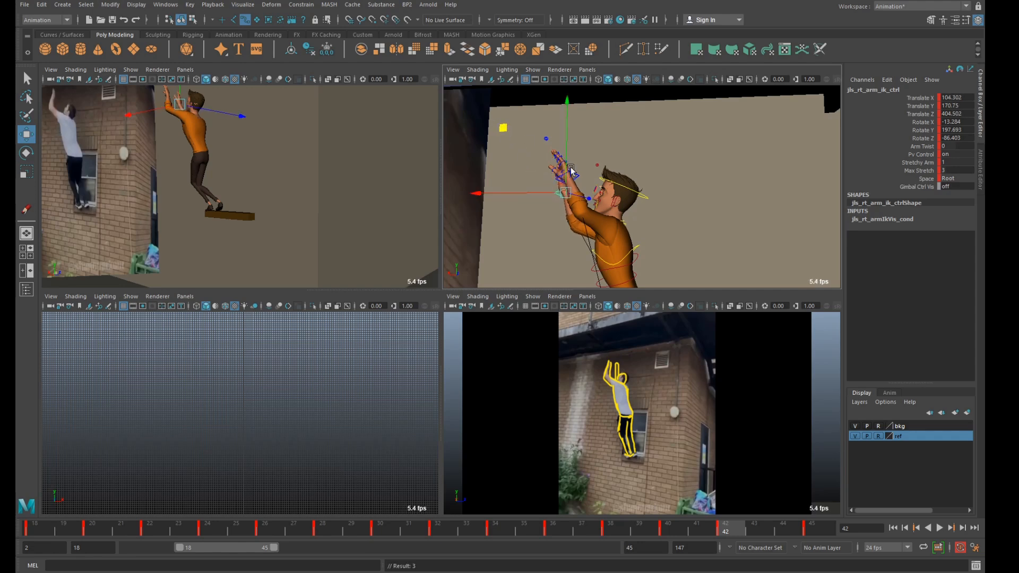
Shift the right arm IK control to about 103.6 in X and 411.3 in Z at frame 42.
left_click_drag(611, 183, 708, 205, "alt")
middle_click_drag(708, 205, 619, 175, "alt")
left_click_drag(618, 175, 632, 200, "alt")
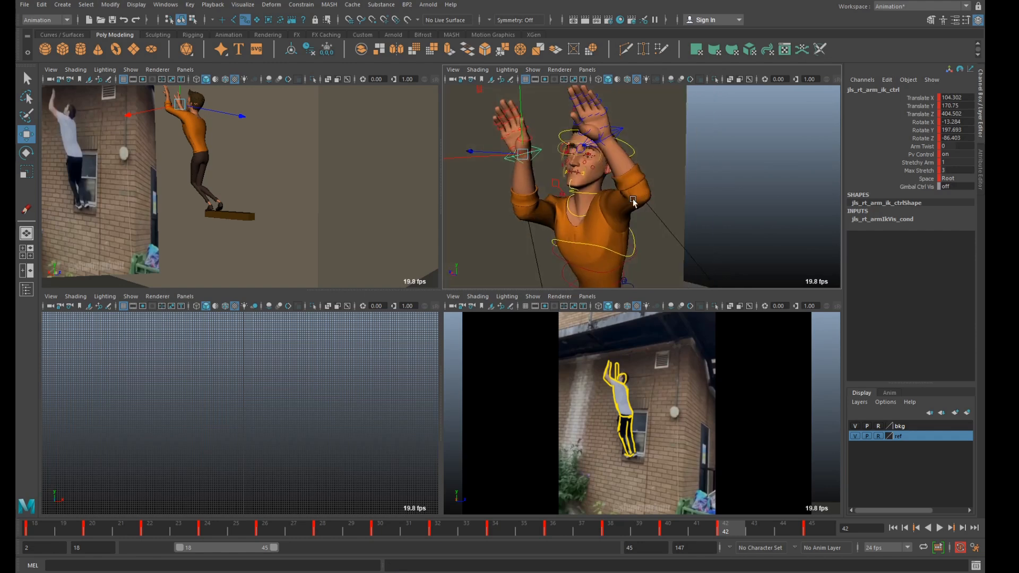
left_click(553, 186)
key("e")
left_click_drag(640, 153, 658, 174)
key("q")
left_click(534, 153)
key("w")
key("f")
left_click_drag(526, 183, 566, 191, "alt")
right_click_drag(566, 191, 541, 169, "alt")
mouse_move(540, 169)
left_mouse_down()
mouse_move(547, 160)
mouse_move(515, 184)
mouse_move(511, 229)
mouse_move(545, 165)
left_mouse_up()
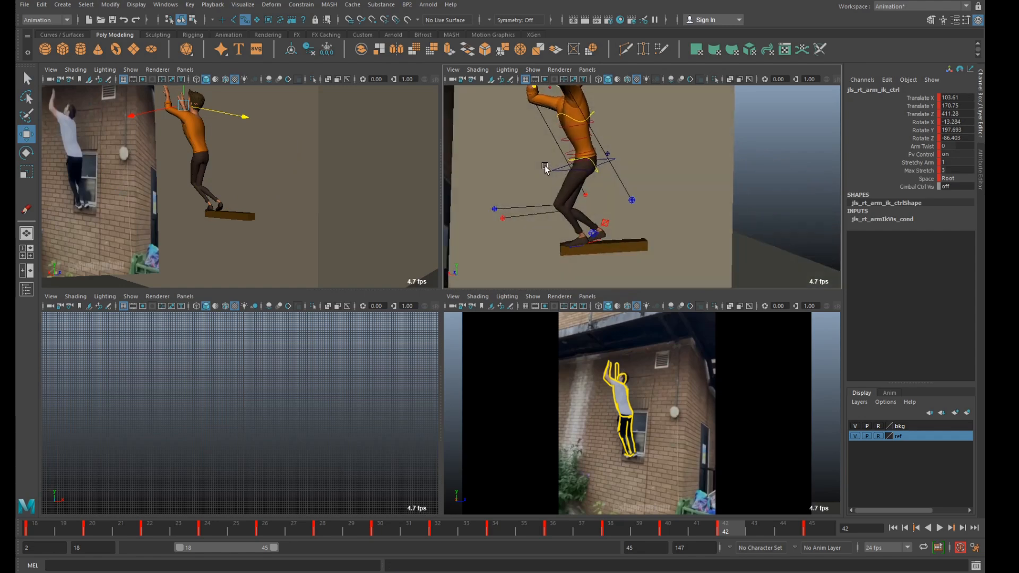
Move the right elbow pole vector to about 72.7, 58.4 and 441.4 in X, Y and Z at frame 42.
left_click(588, 196)
left_click_drag(614, 198, 592, 197, "alt")
left_click_drag(681, 185, 667, 189)
middle_click_drag(632, 141, 630, 214, "alt")
left_click_drag(631, 214, 610, 164, "alt")
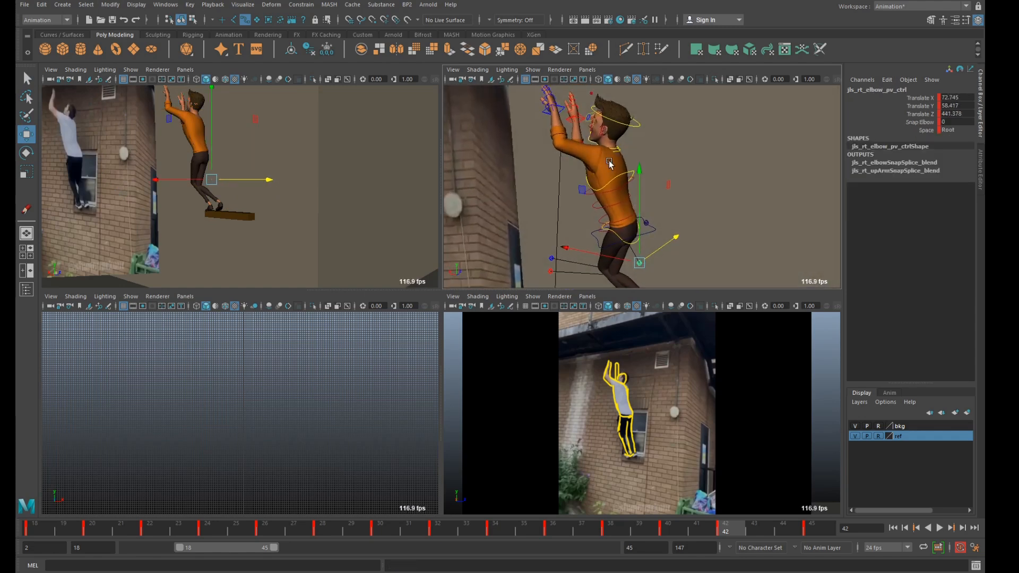
Move the right arm IK control to about 114.5, 173.7 and 412.4 in X, Y and Z at frame 42.
middle_click_drag(610, 164, 635, 205, "alt")
left_click(577, 142)
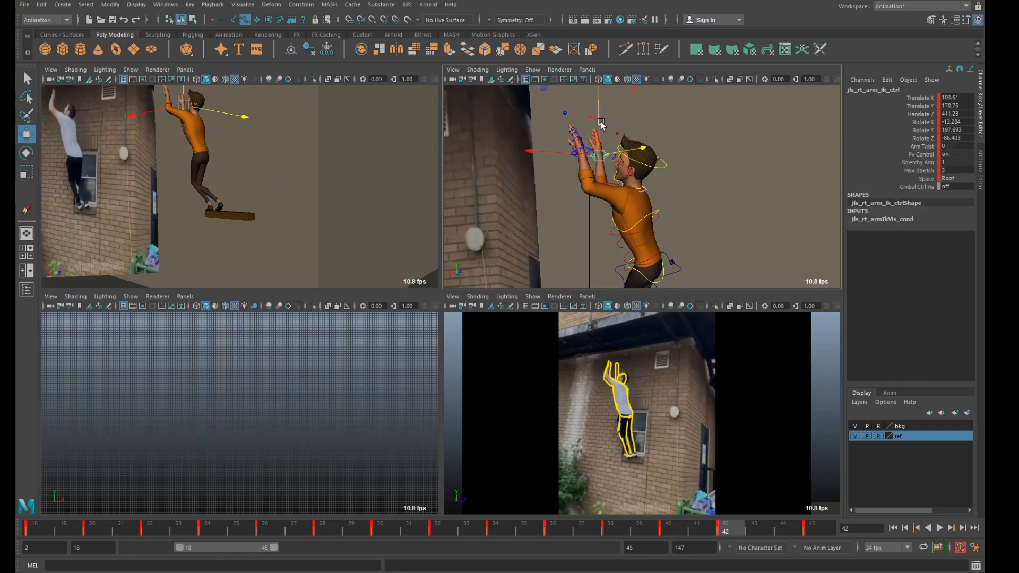
right_click_drag(597, 122, 555, 124, "alt")
left_click_drag(555, 124, 537, 105, "alt")
key("e")
left_click_drag(588, 149, 593, 164, "alt")
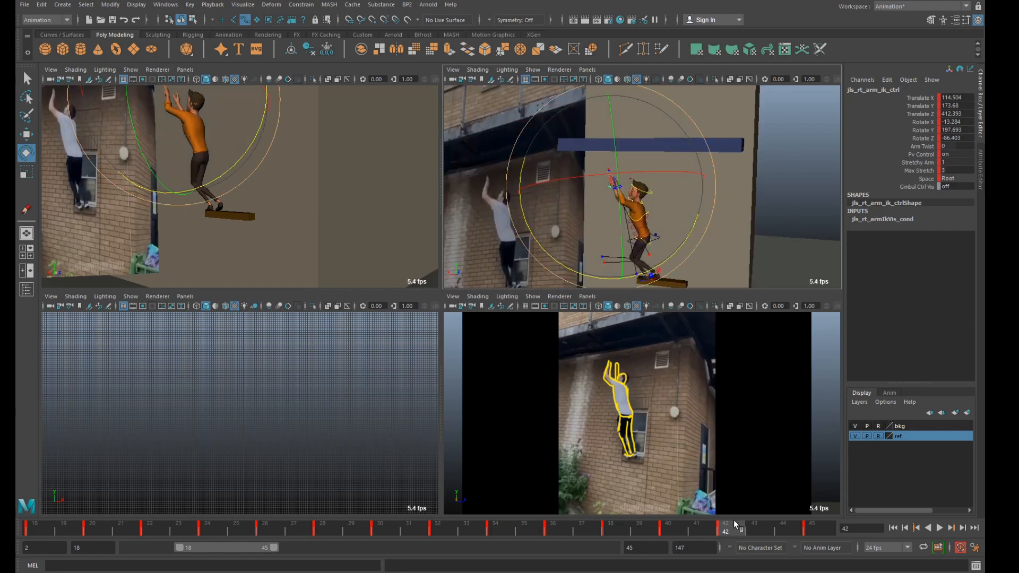
Play back the blocked poses from frame 18 to 45 in the enlarged camera view beside the reference footage.
left_click_drag(763, 529, 879, 527)
key("space")
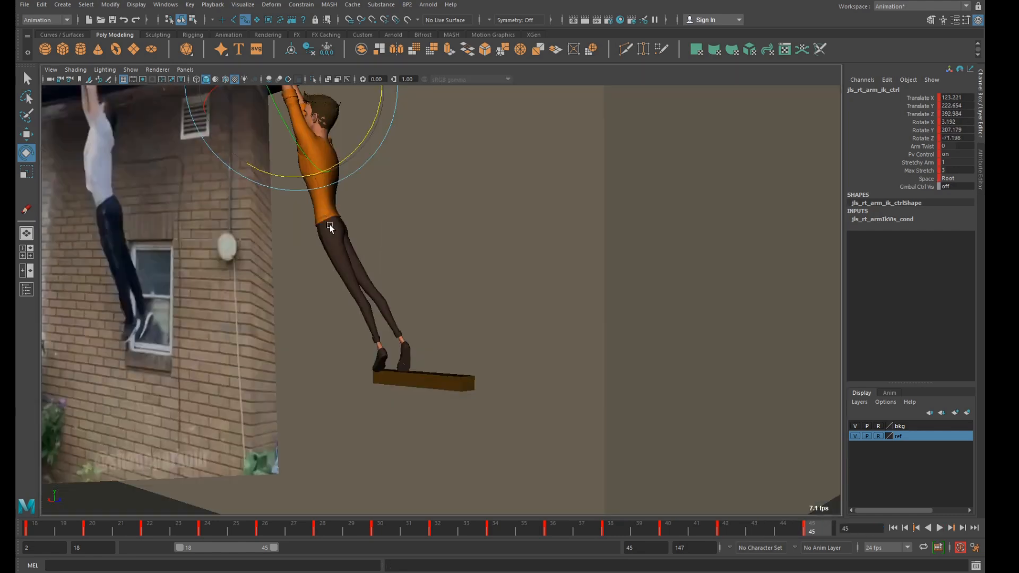
key("alt+v")
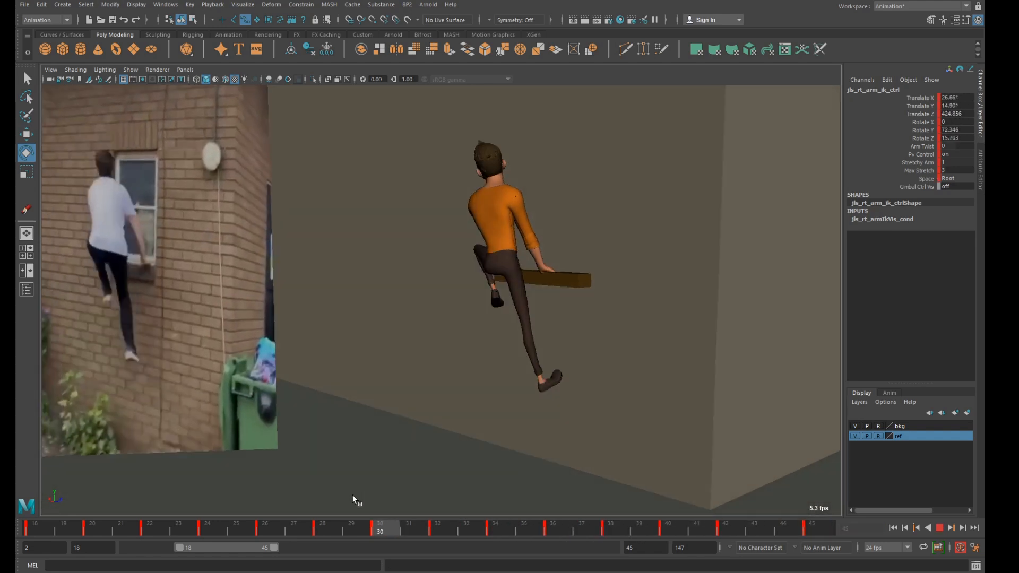
left_click_drag(57, 525, 15, 455)
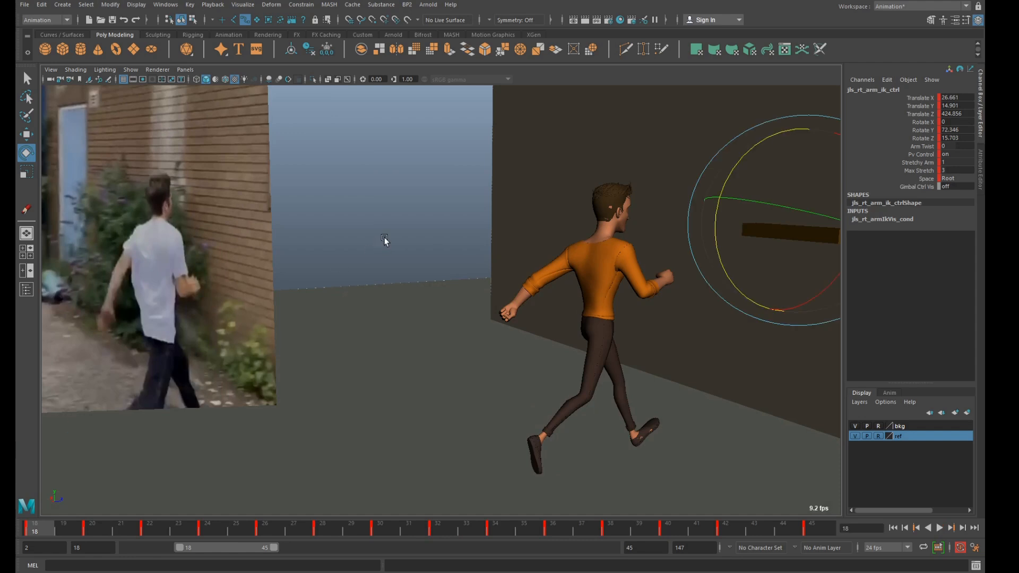
Extend the playback range to start at frame 2 and play the whole blocked animation through frame 45 with no controls selected.
left_click(370, 249)
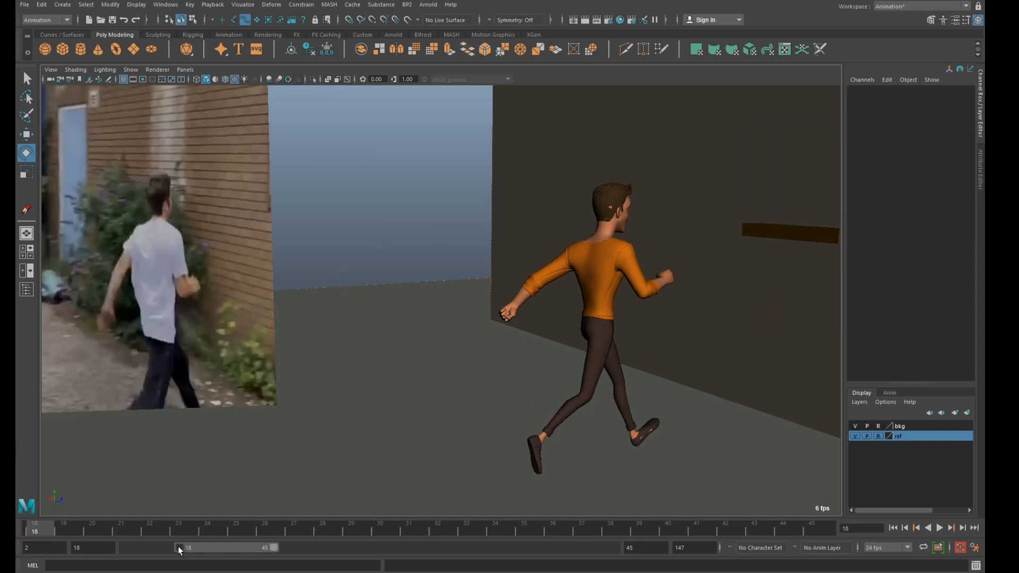
left_click_drag(177, 546, 59, 552)
left_click(32, 532)
key("alt+v")
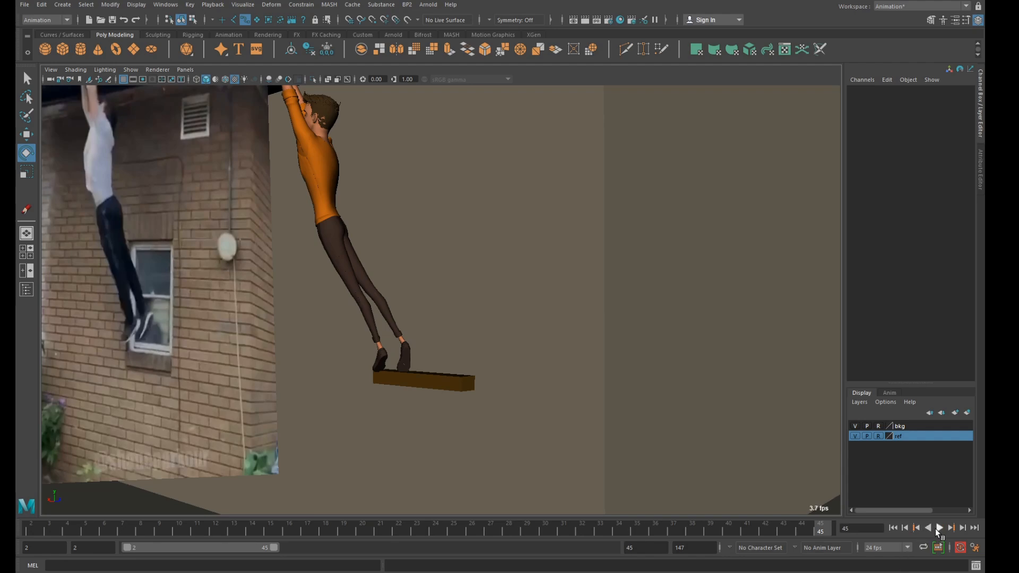
left_click(937, 528)
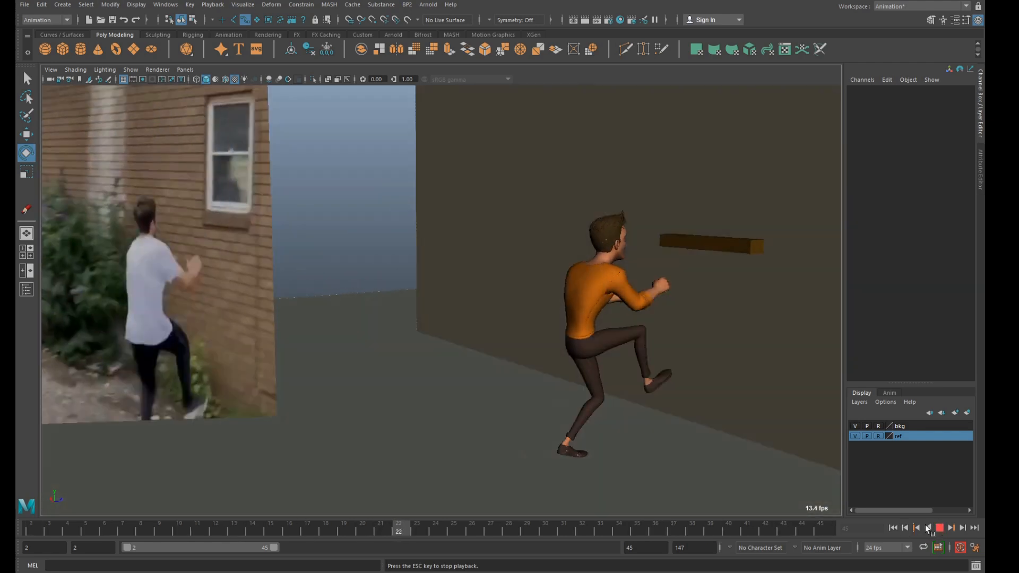
left_click(937, 528)
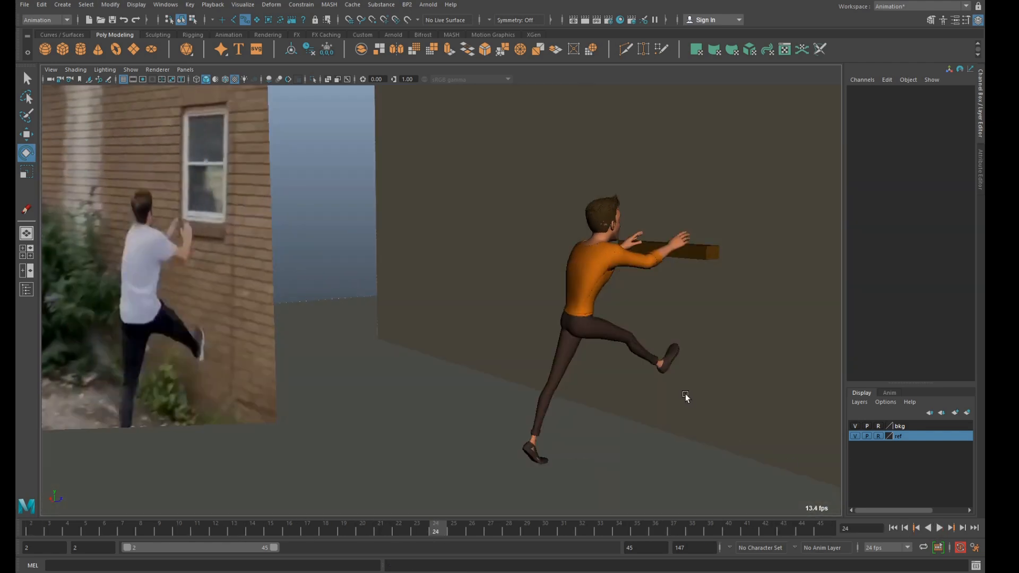